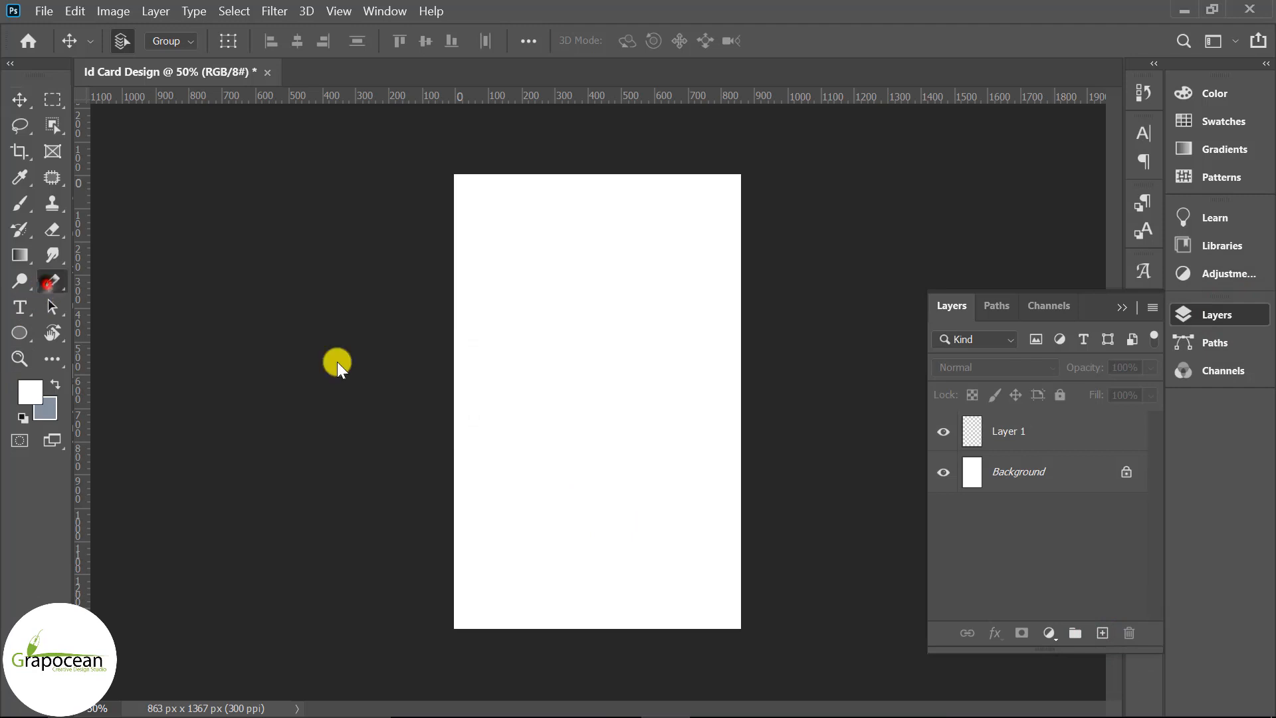
Draw a closed Pen shape over the card top with a gently wavy lower edge
left_click(434, 404)
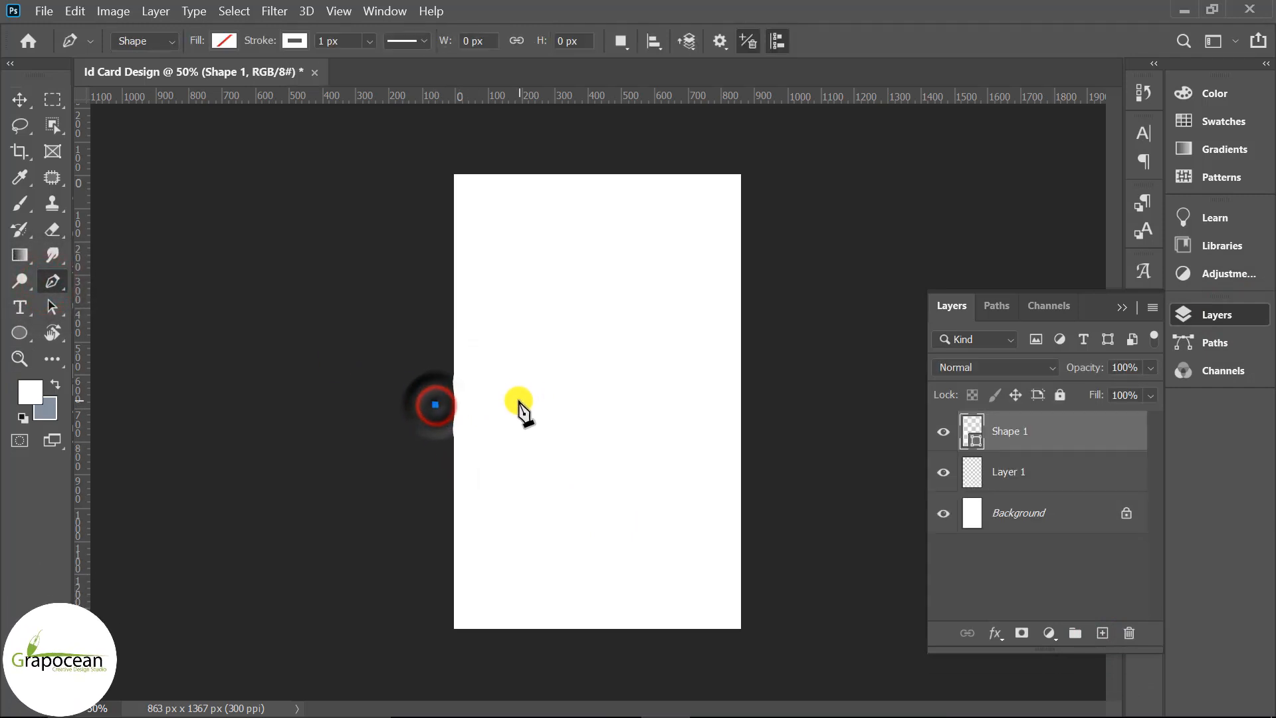
left_click_drag(598, 374, 718, 422)
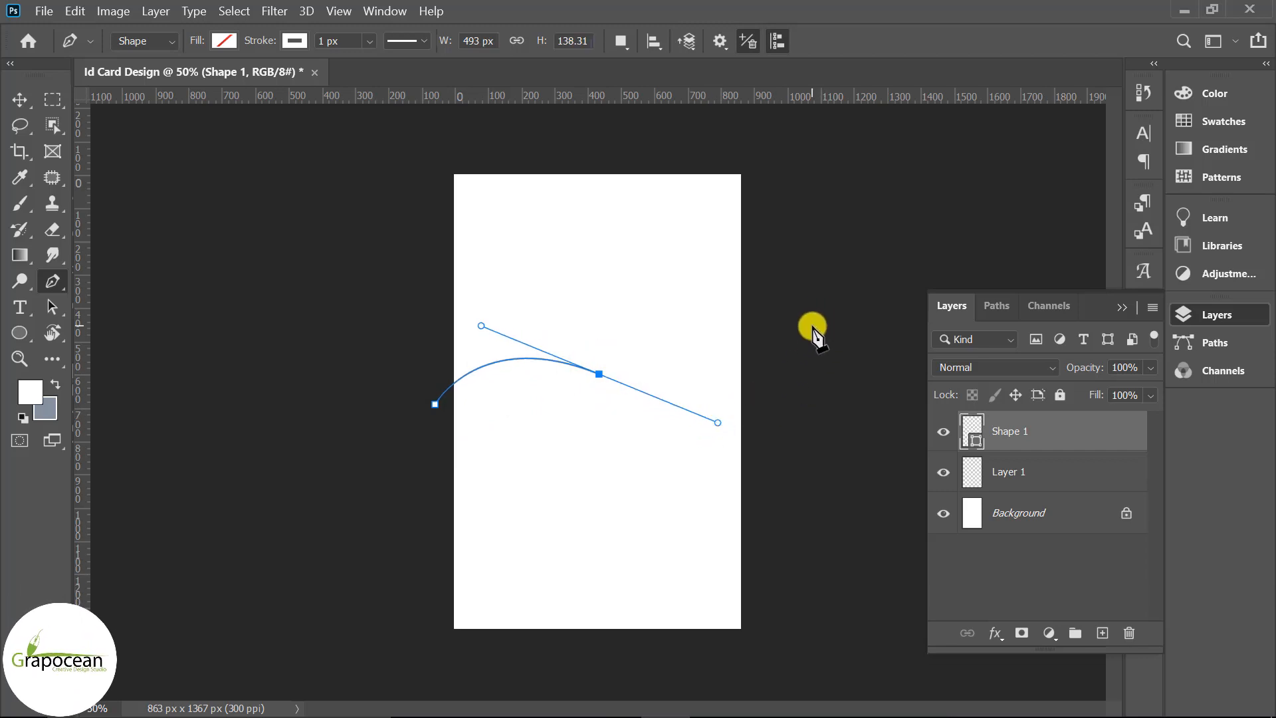
left_click(790, 353)
key("ctrl+z")
left_click(790, 362)
left_click(762, 153)
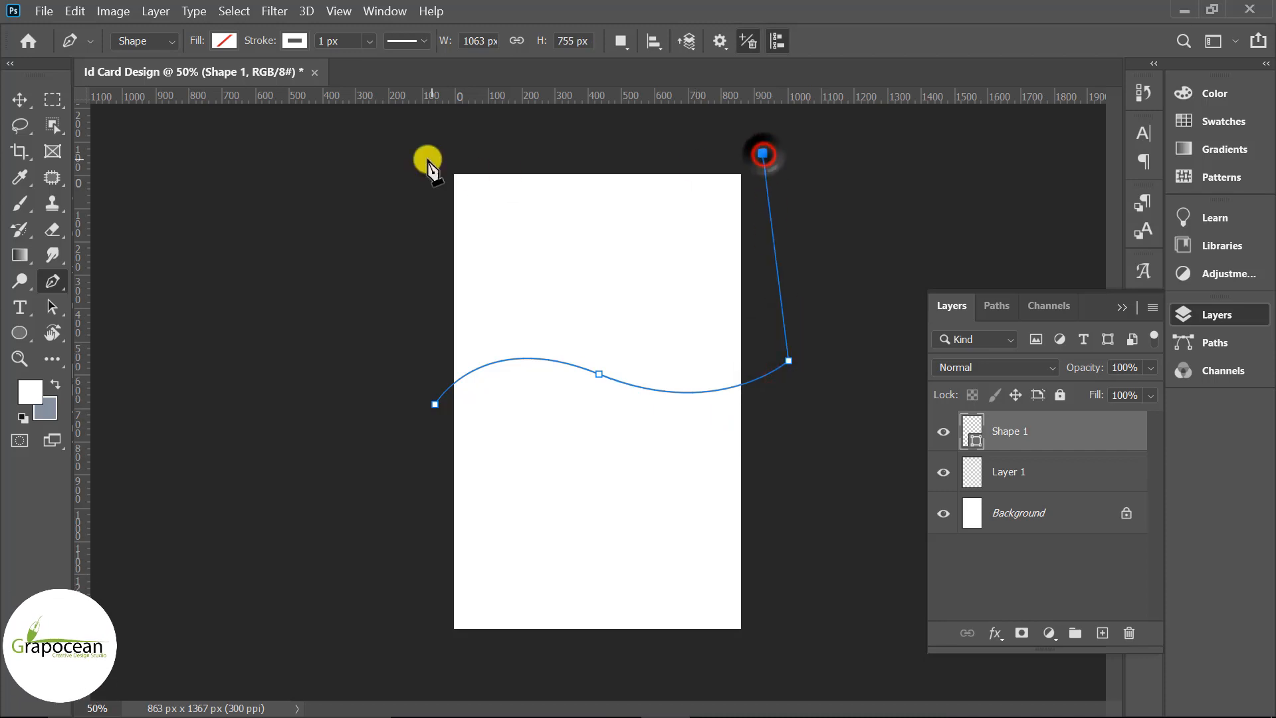
left_click(423, 155)
left_click(434, 404)
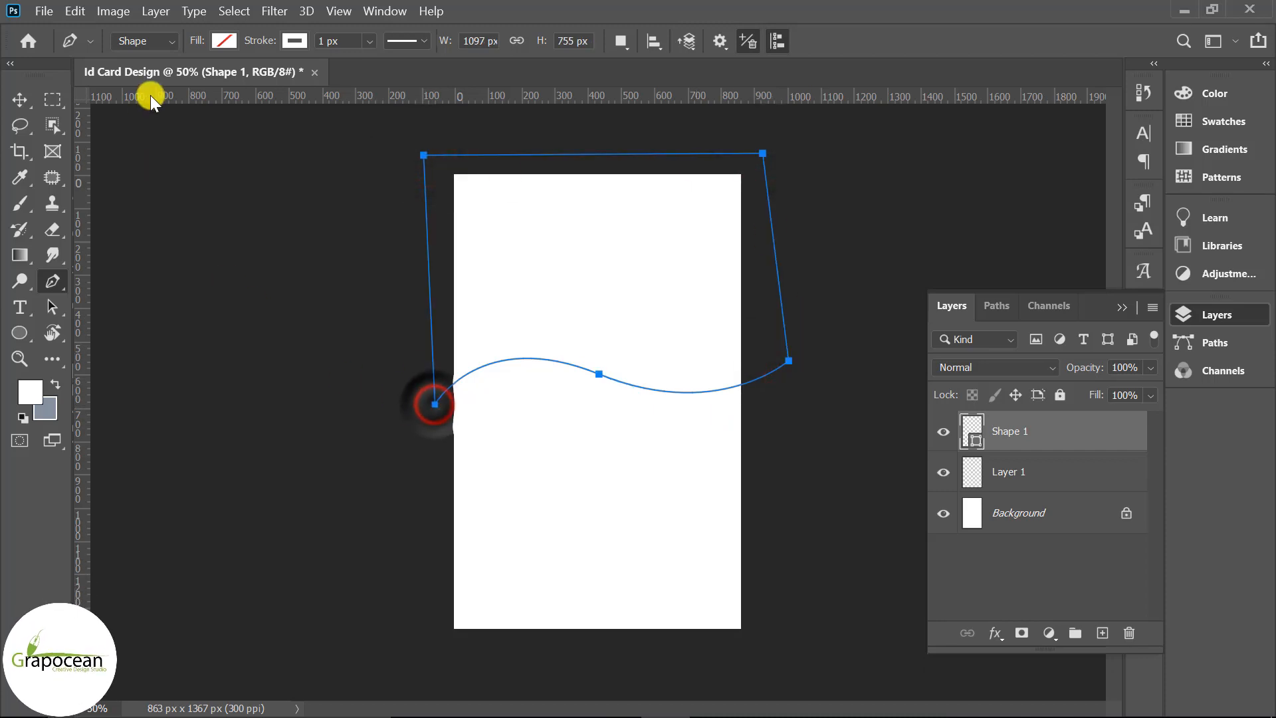
Set the wave shape's Stroke to none
left_click(223, 41)
left_click(295, 42)
left_click(294, 41)
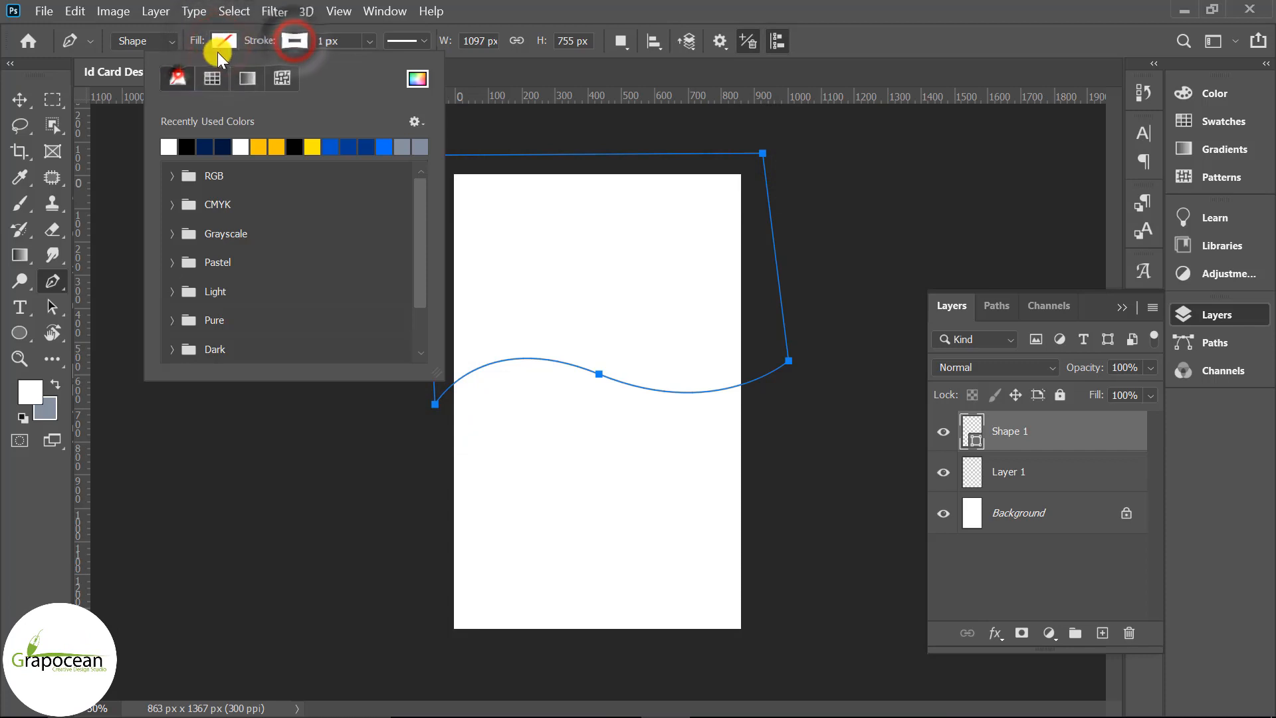
Fill the wave shape with a dark grey swatch from the Grayscale group
left_click(222, 42)
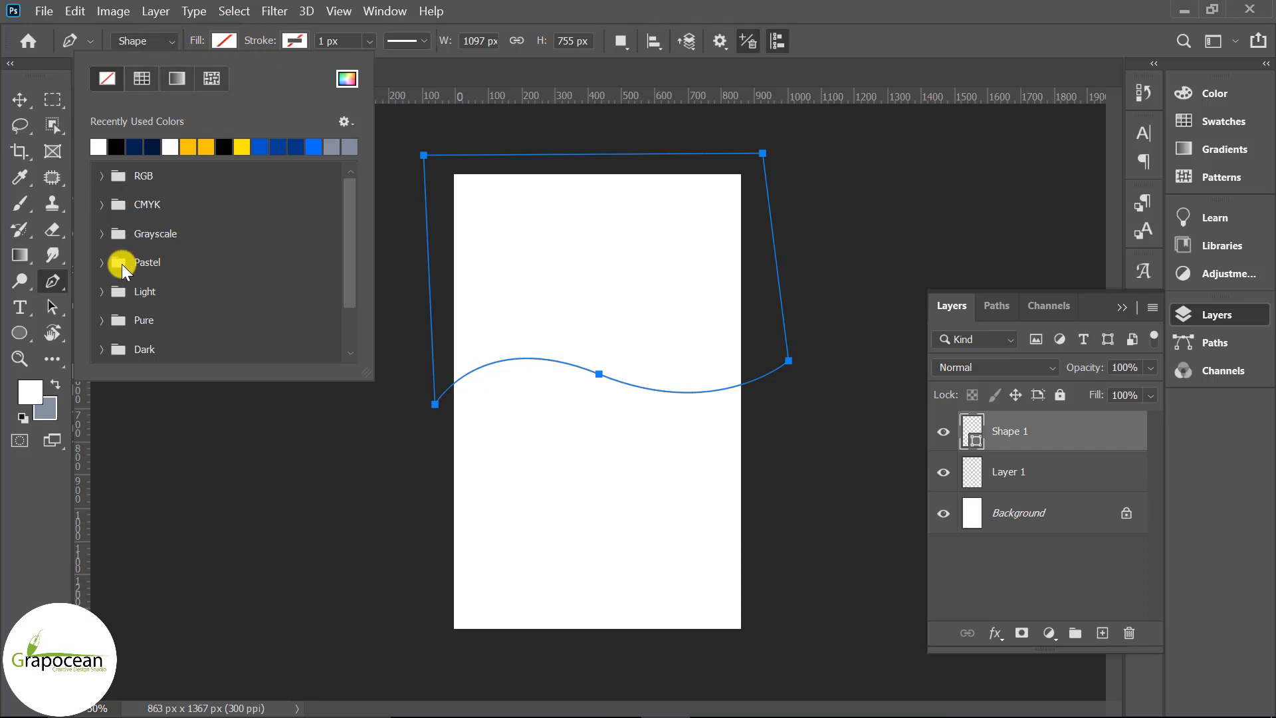
scroll(176, 322, "down", 2)
left_click(101, 302)
left_click(101, 302)
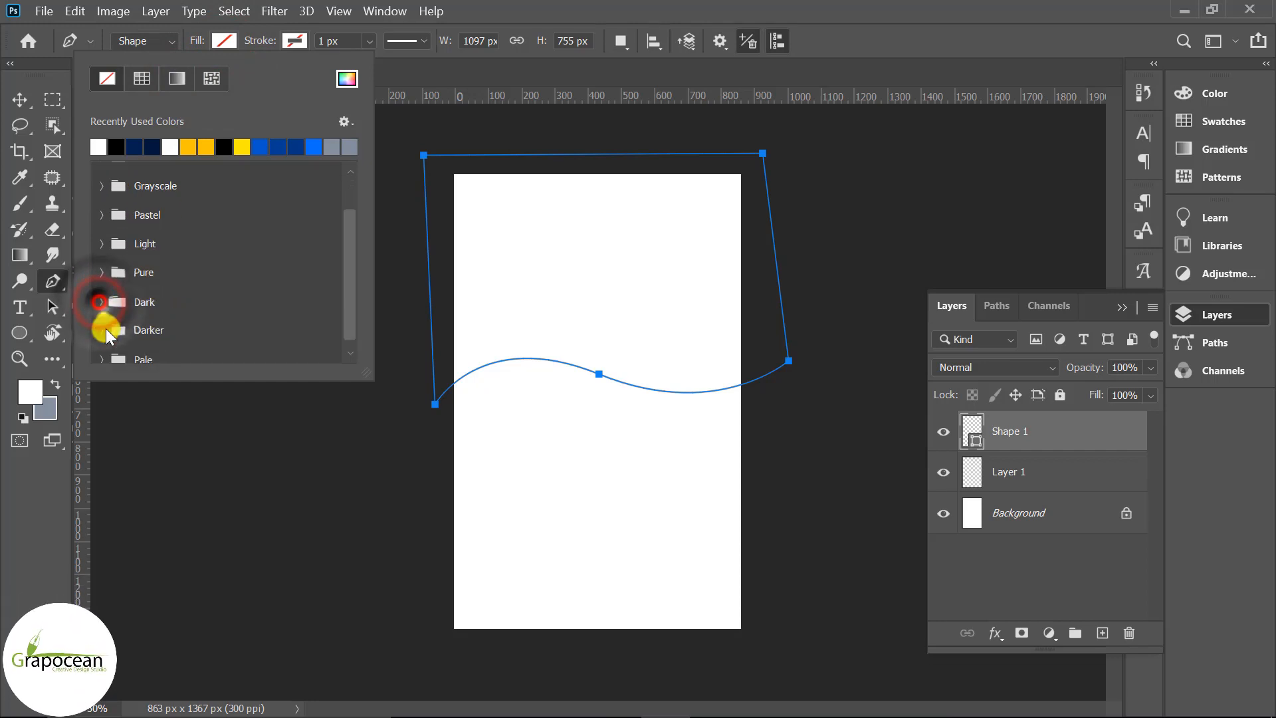
left_click(103, 330)
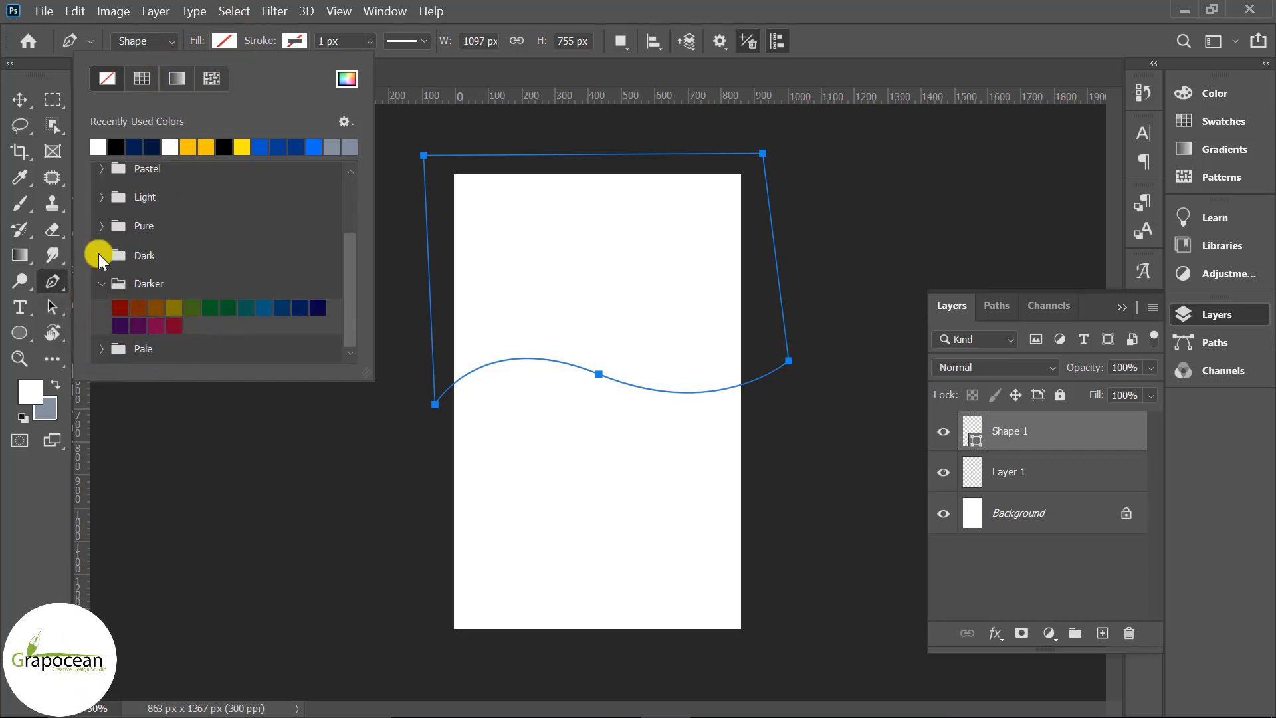
left_click(103, 226)
left_click(102, 199)
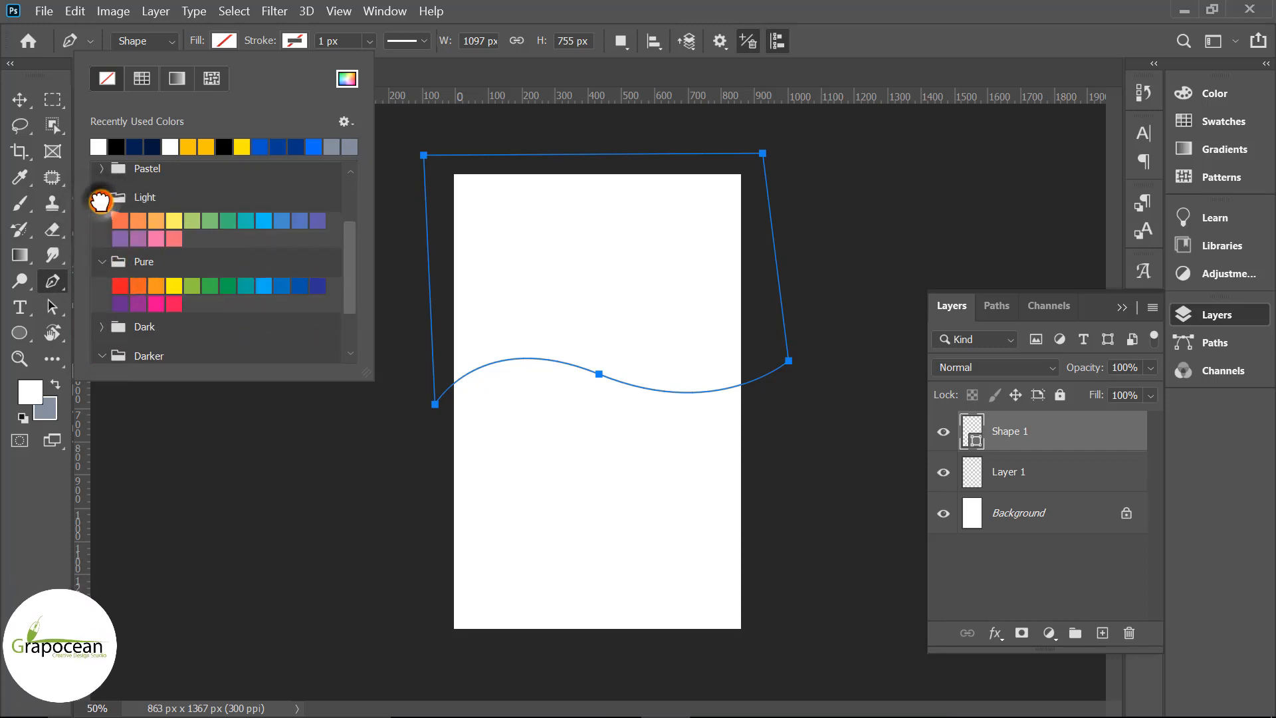
scroll(159, 218, "up", 2)
left_click(103, 249)
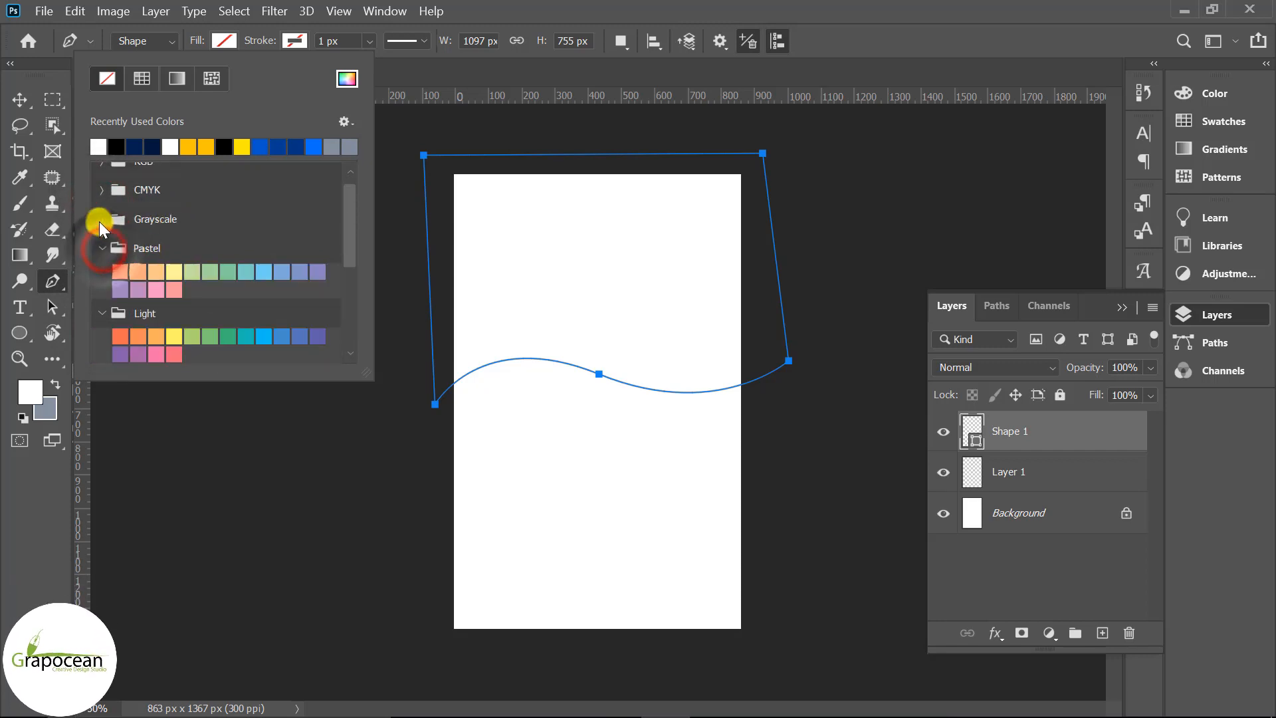
left_click(102, 220)
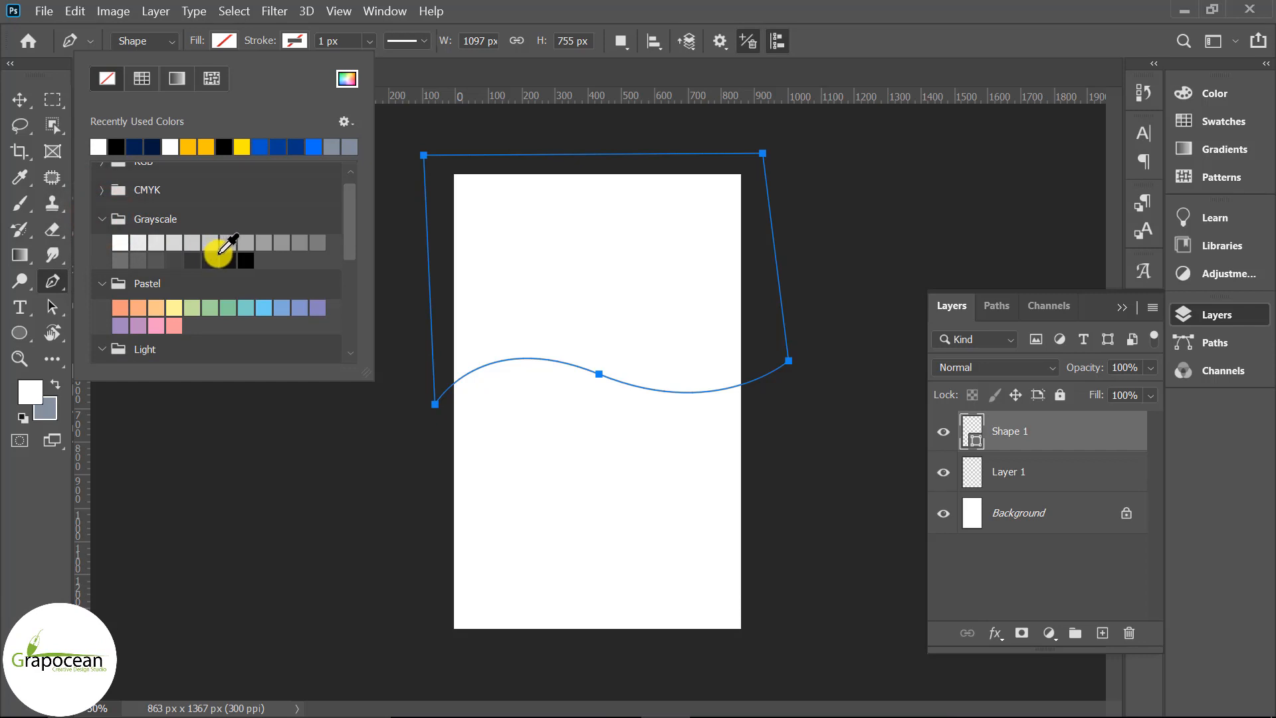
left_click(210, 261)
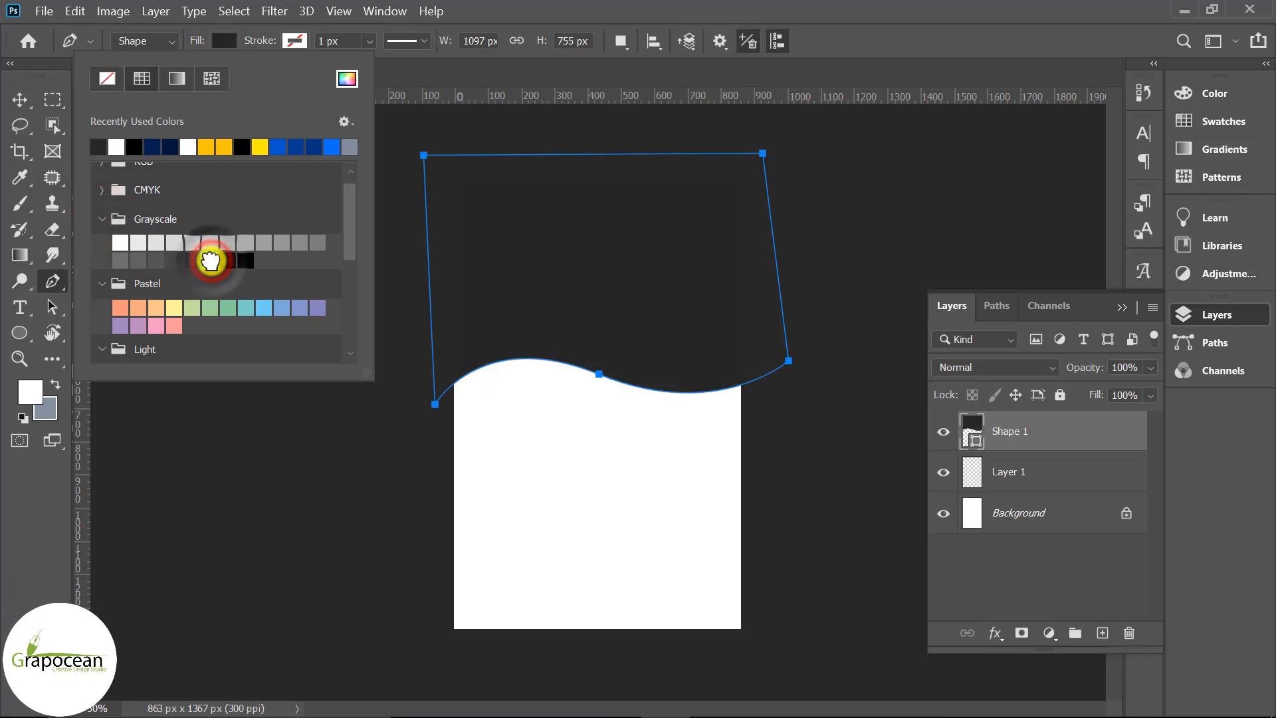
left_click(19, 100)
left_click(19, 100)
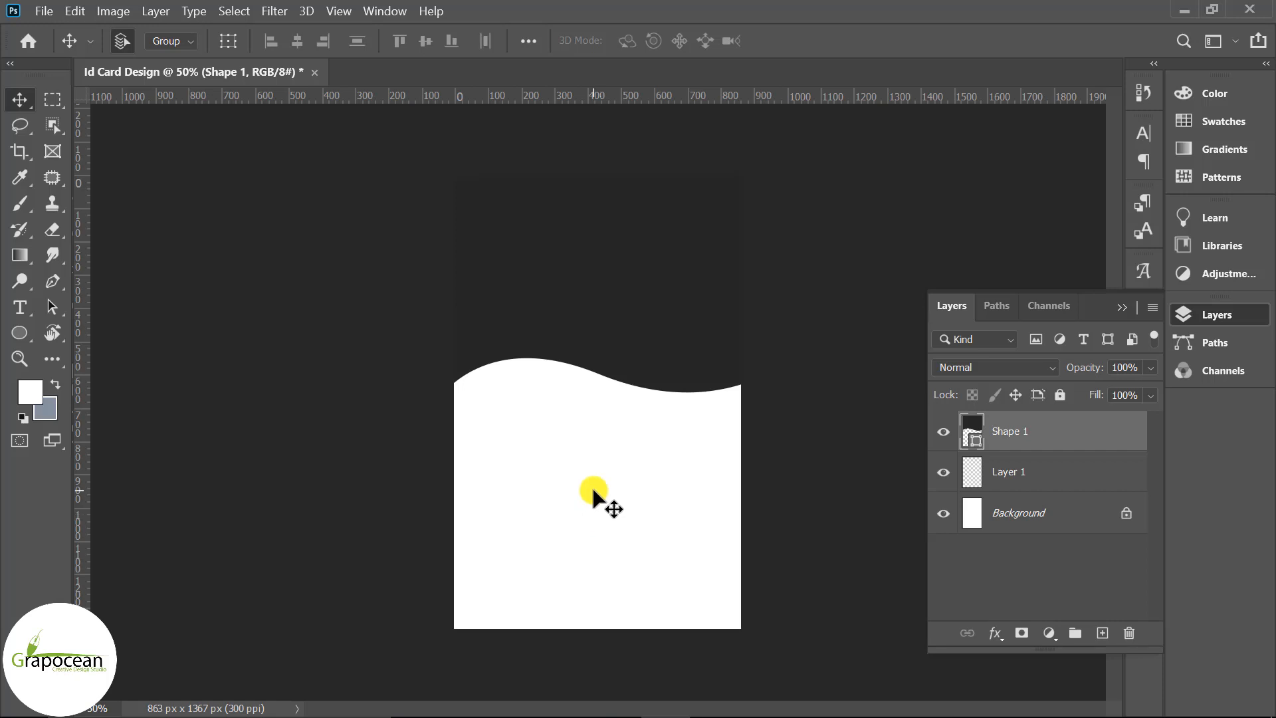
On a new layer, draw a closed ribbon sweeping from the card's left edge up to the top right
left_click(53, 281)
left_click(1102, 633)
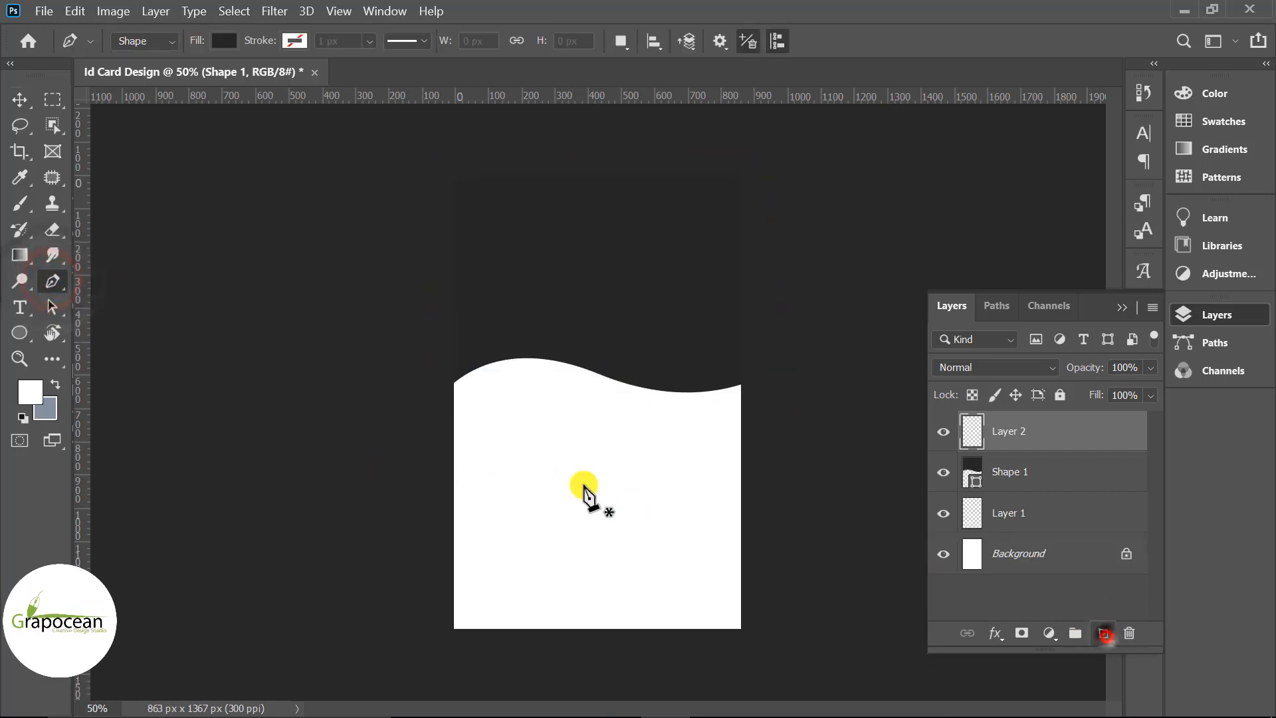
left_click(441, 424)
left_click_drag(618, 364, 699, 267)
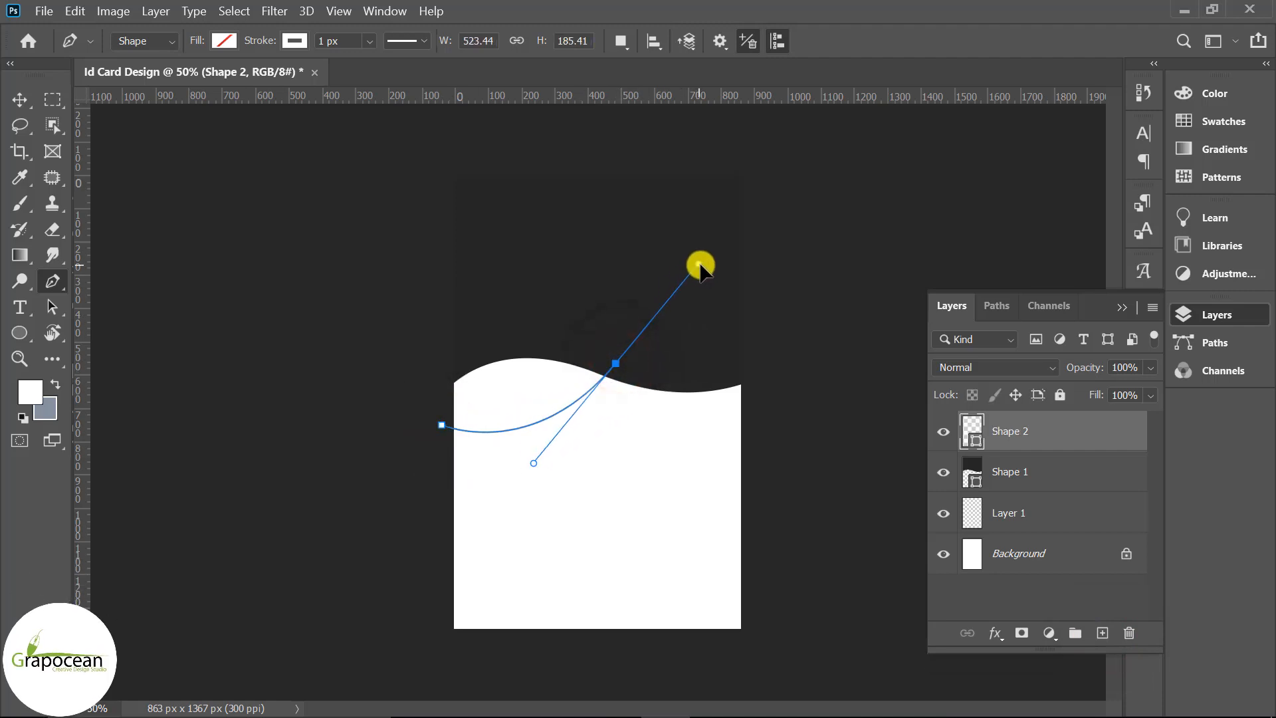
left_click(794, 324)
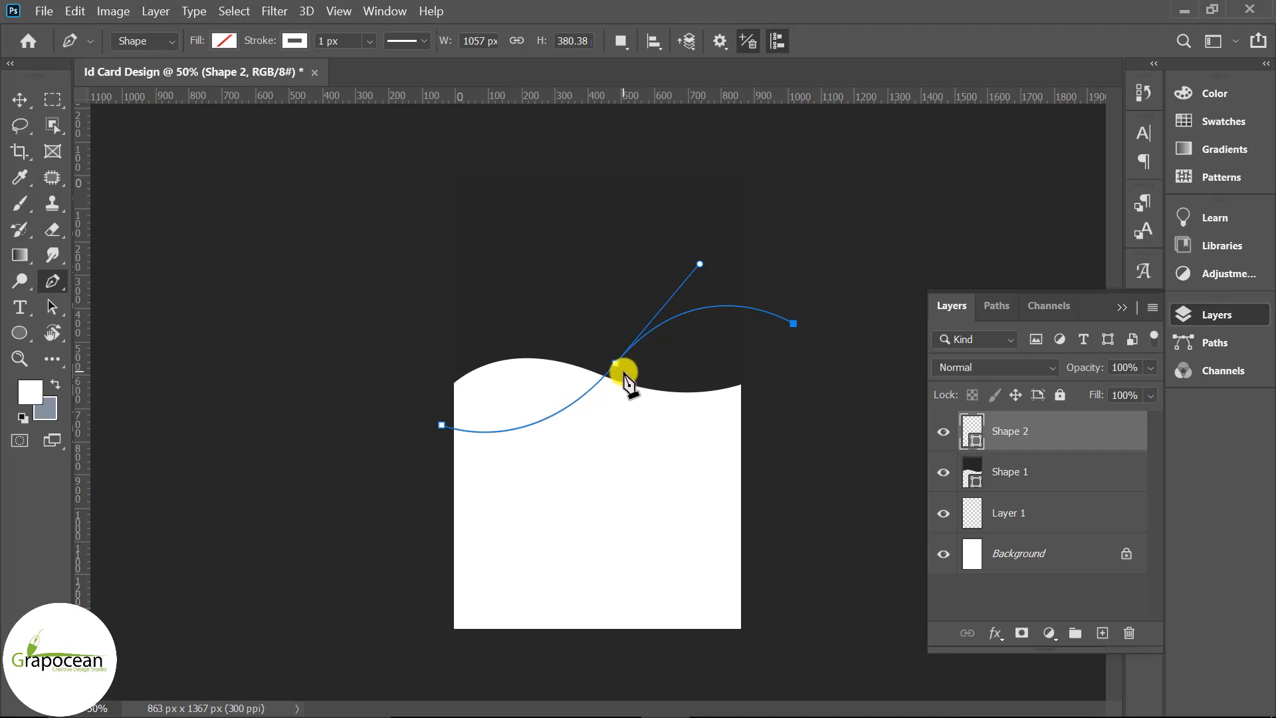
left_click_drag(625, 377, 559, 464)
key("ctrl+z")
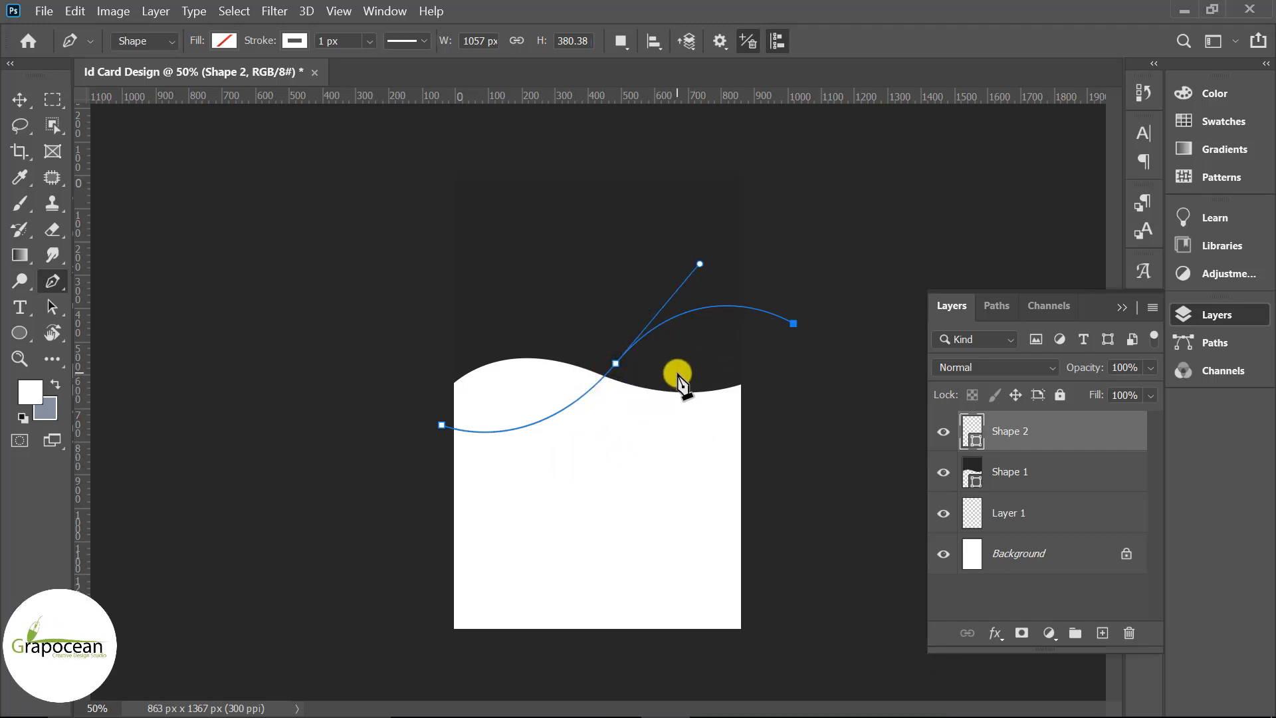
left_click_drag(636, 400, 583, 447)
key("ctrl+z")
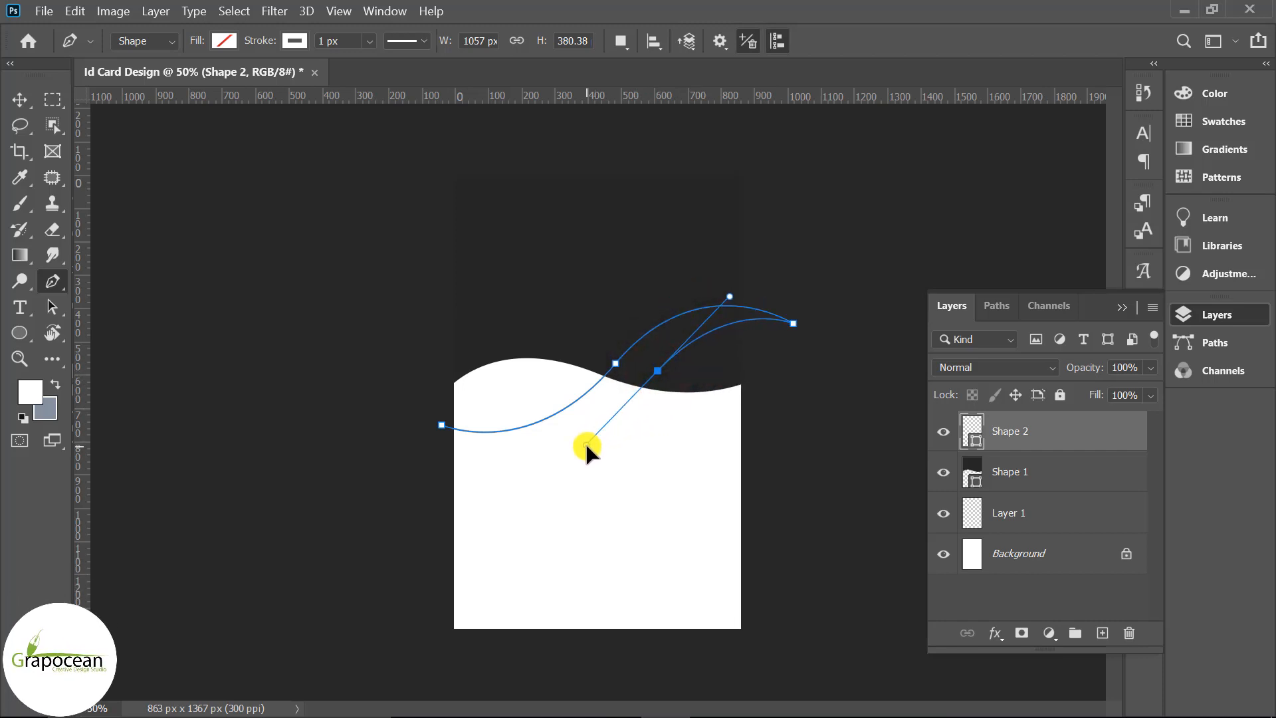
left_click_drag(360, 444, 194, 378)
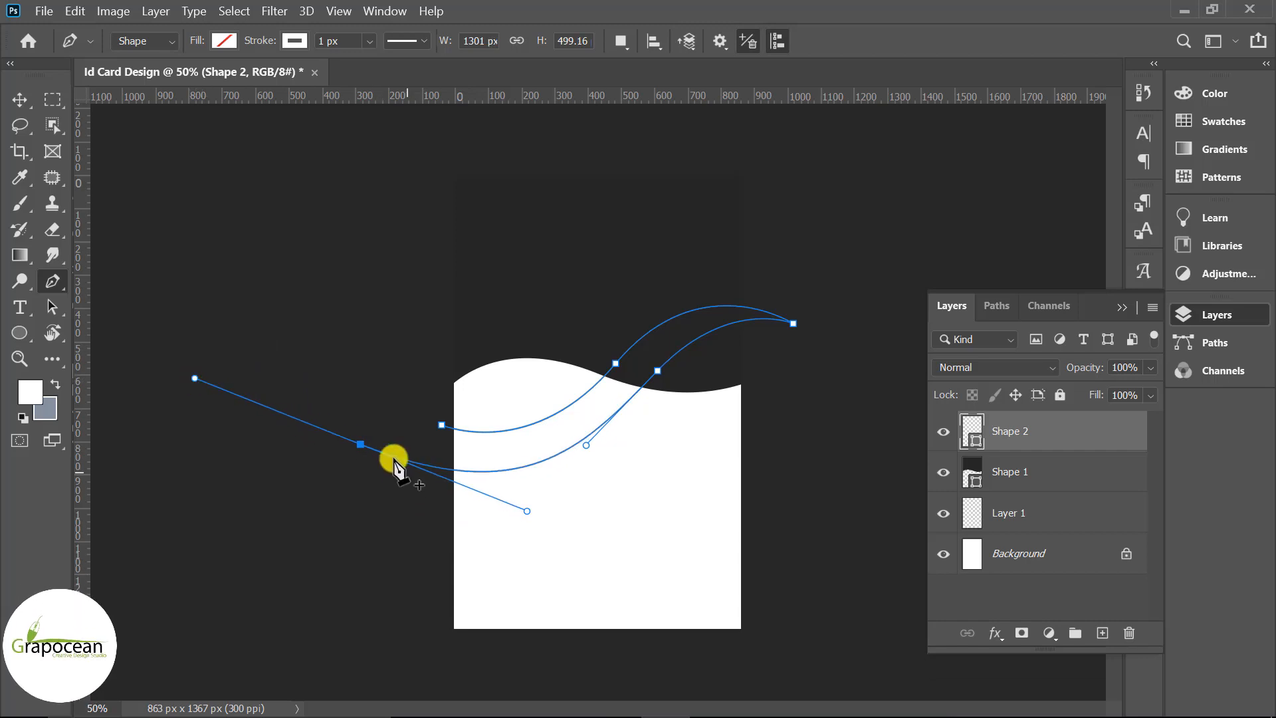
left_click(443, 426)
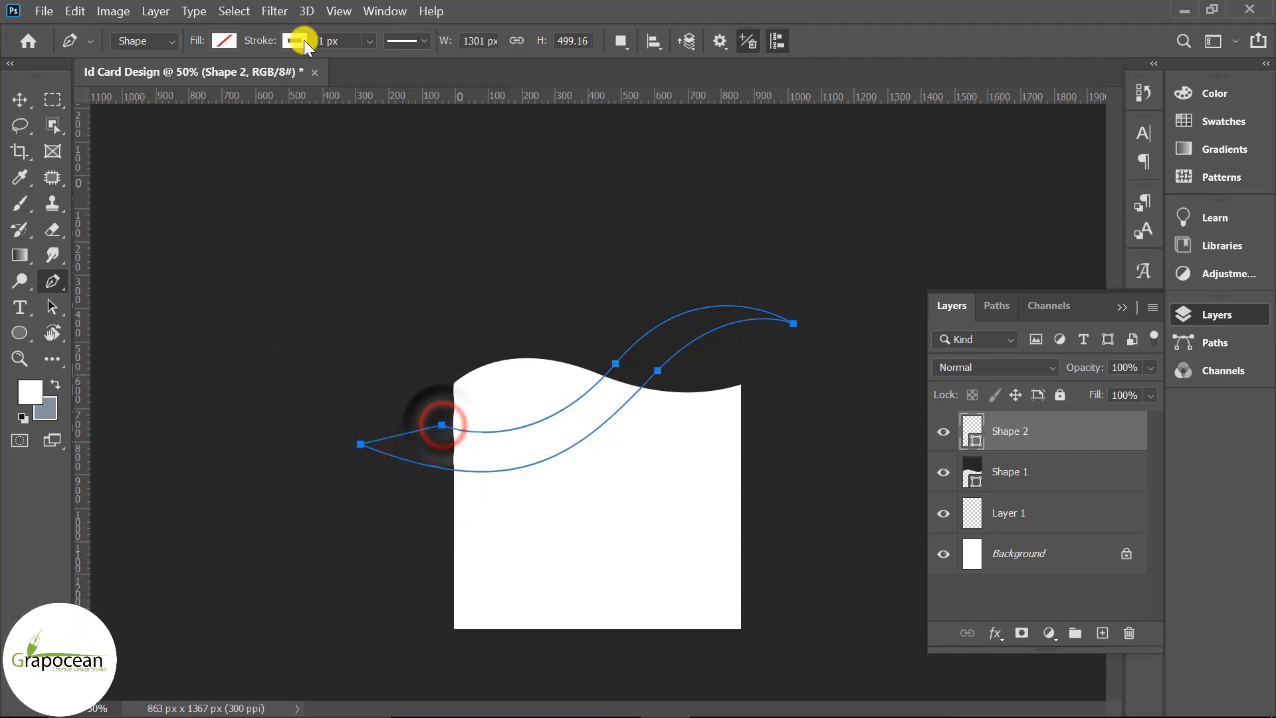
Fill the ribbon with a purple swatch instead of pastel pink
left_click(225, 41)
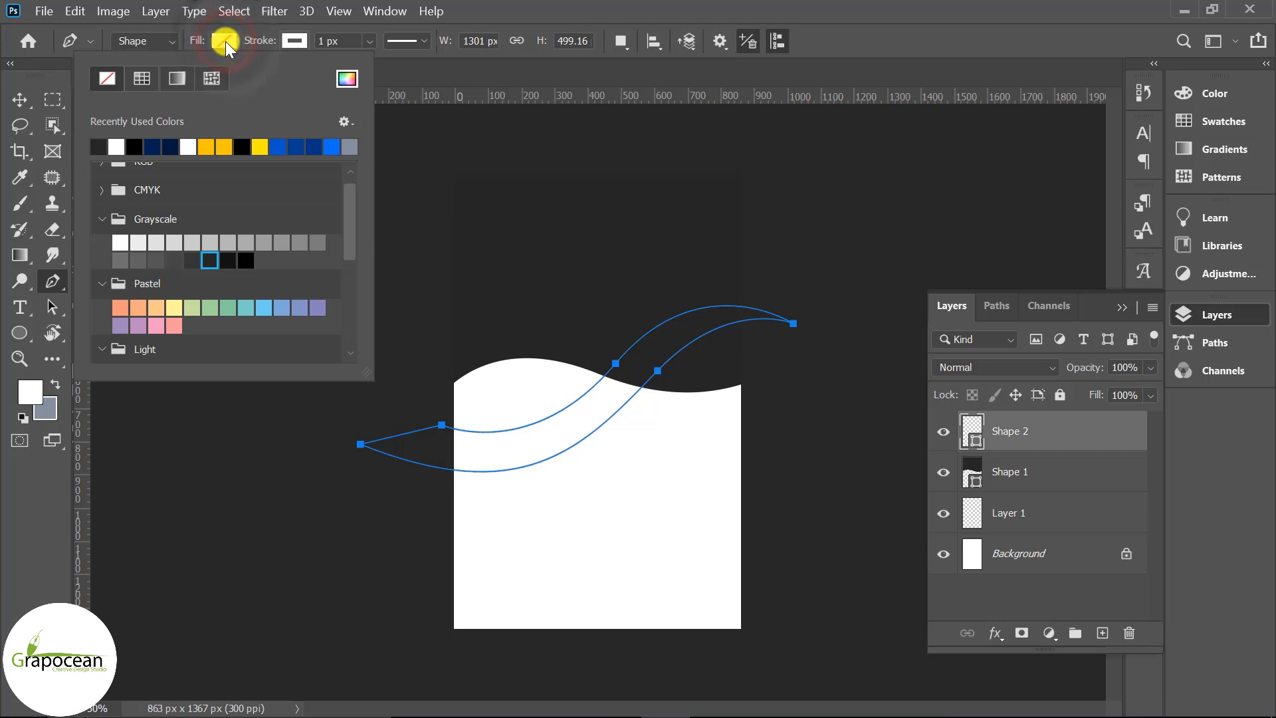
scroll(258, 241, "up", 1)
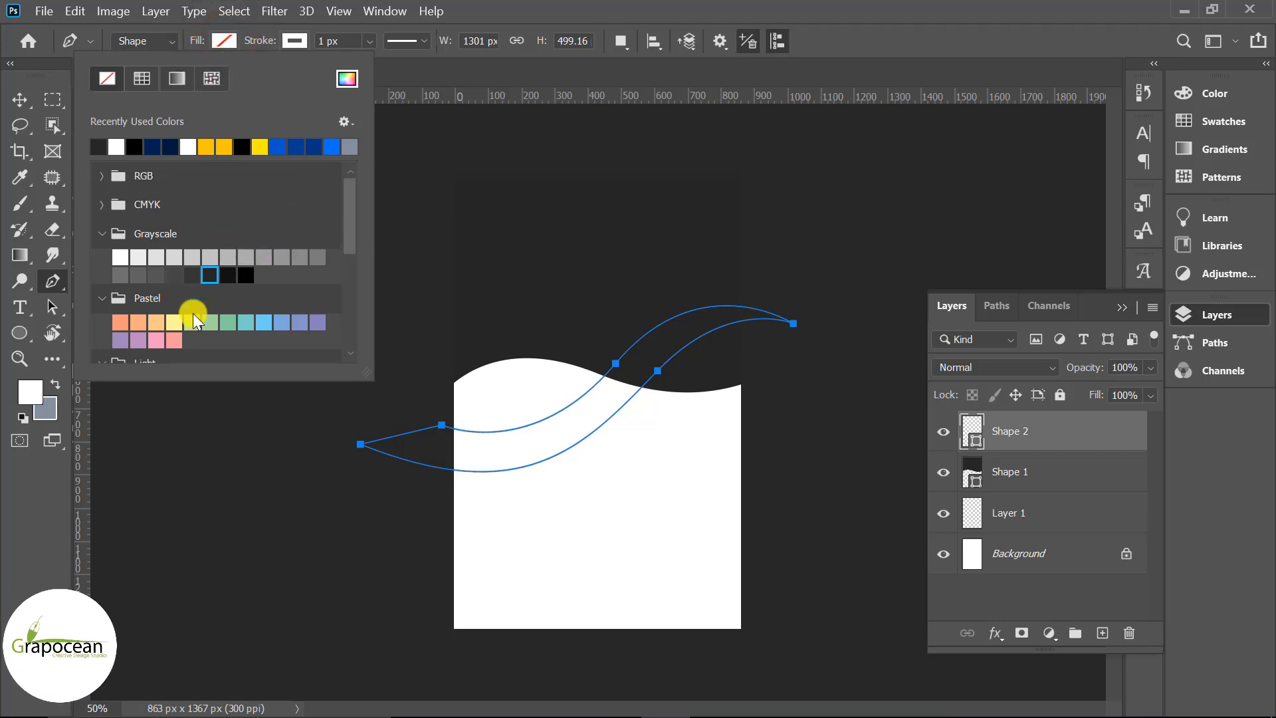
scroll(192, 314, "down", 3)
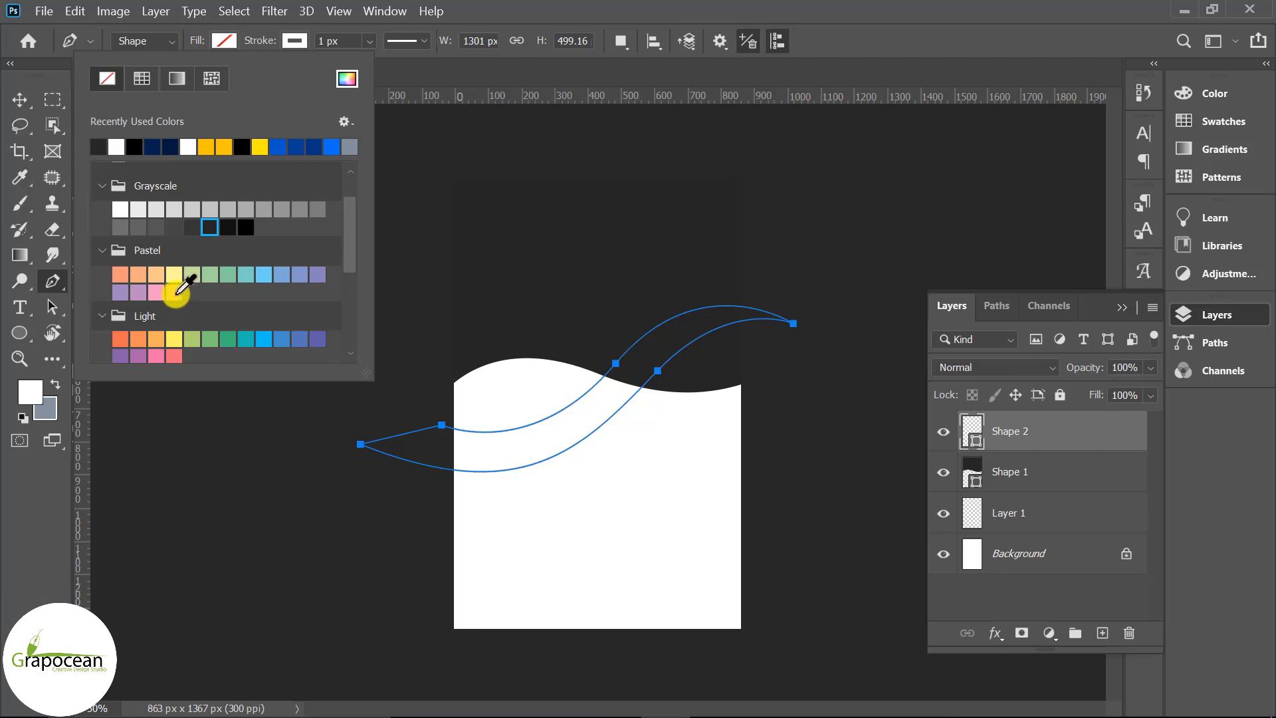
left_click(175, 292)
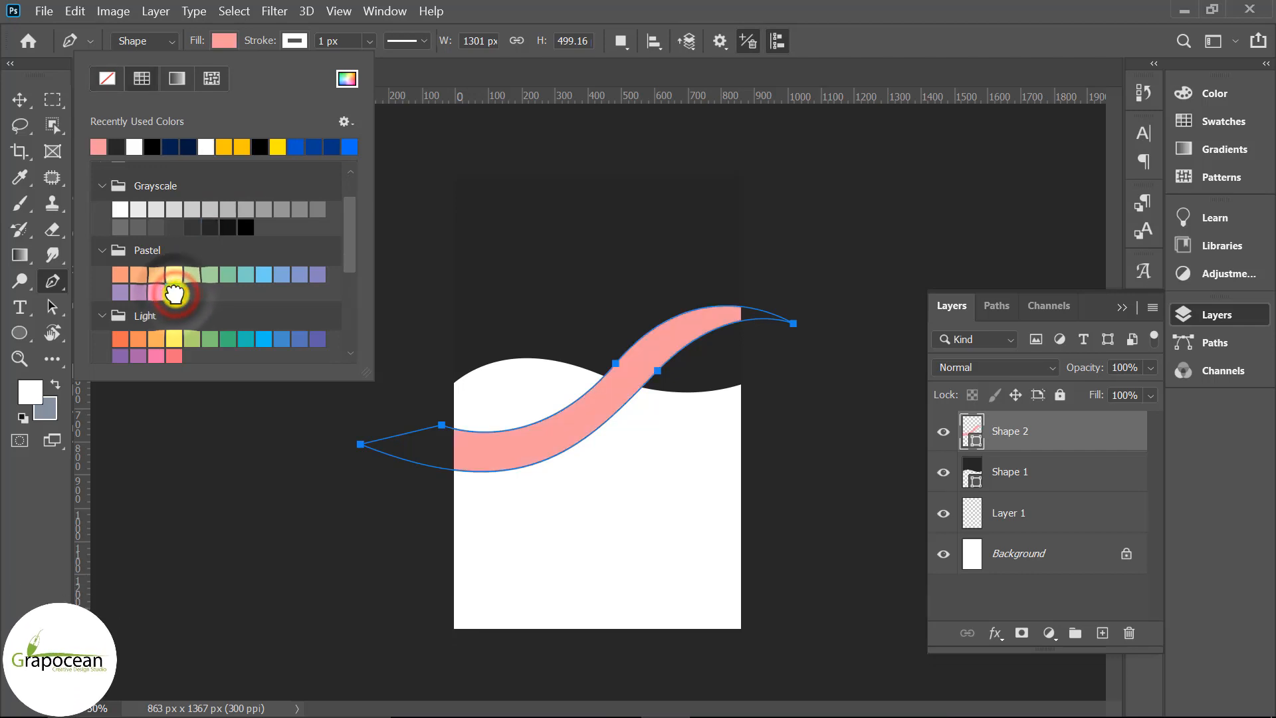
scroll(193, 332, "down", 2)
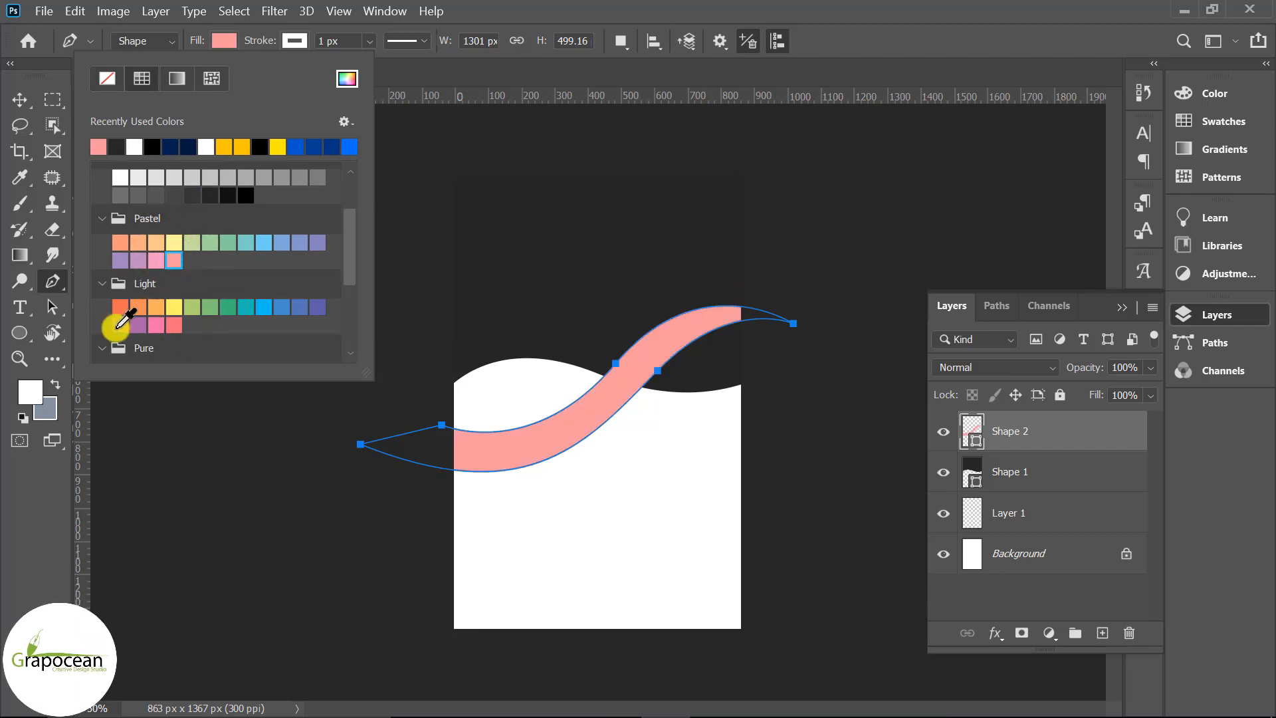
left_click(115, 325)
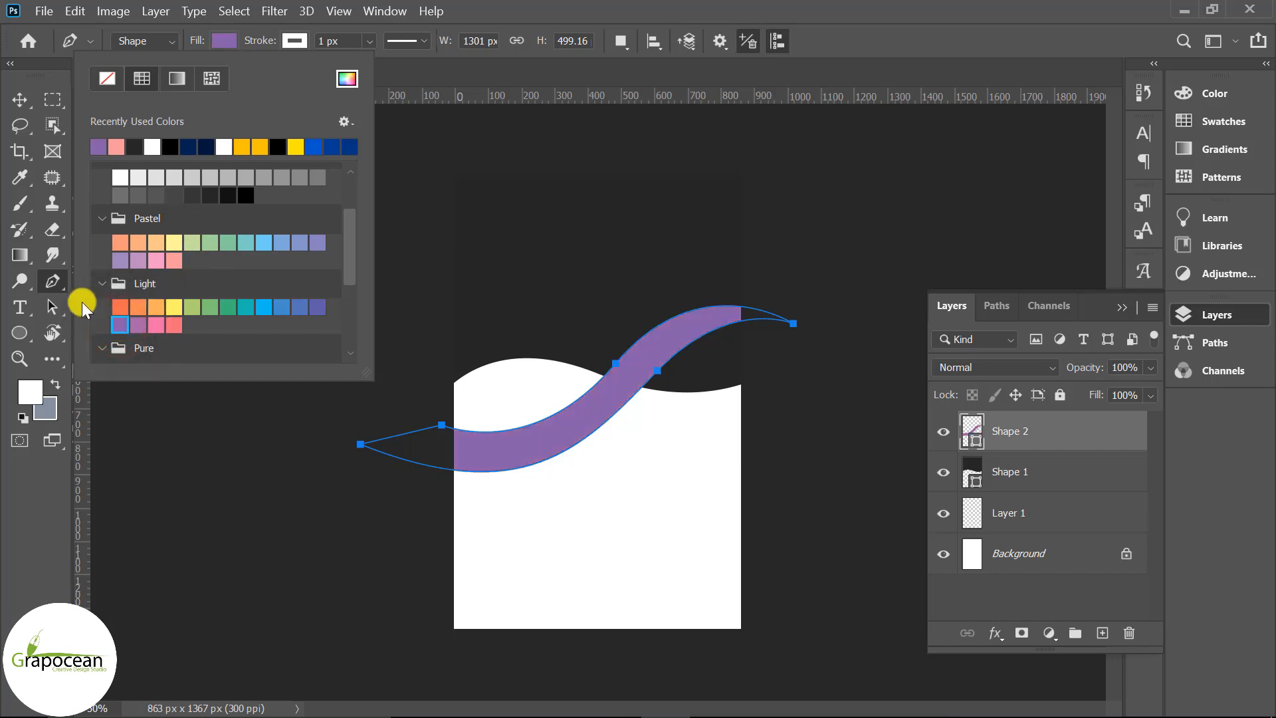
left_click(18, 98)
Set the purple ribbon's Stroke to none
left_click(23, 326)
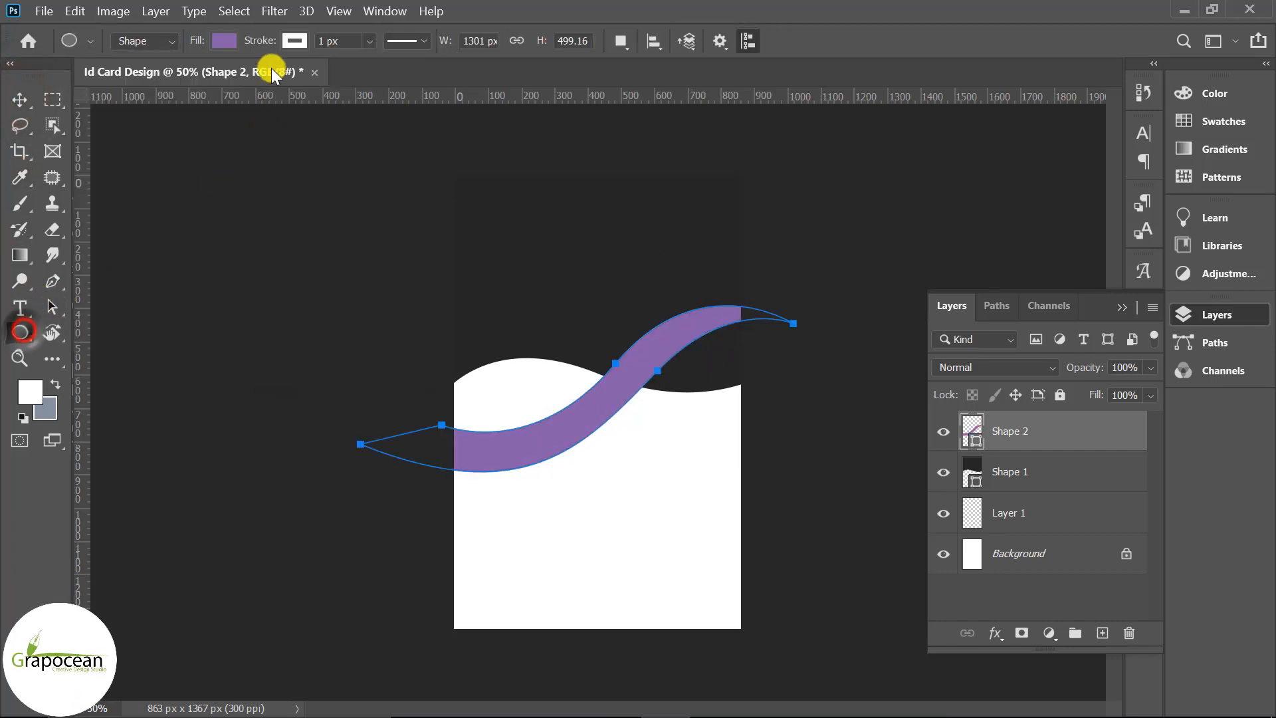
left_click(294, 40)
left_click(178, 78)
left_click(19, 99)
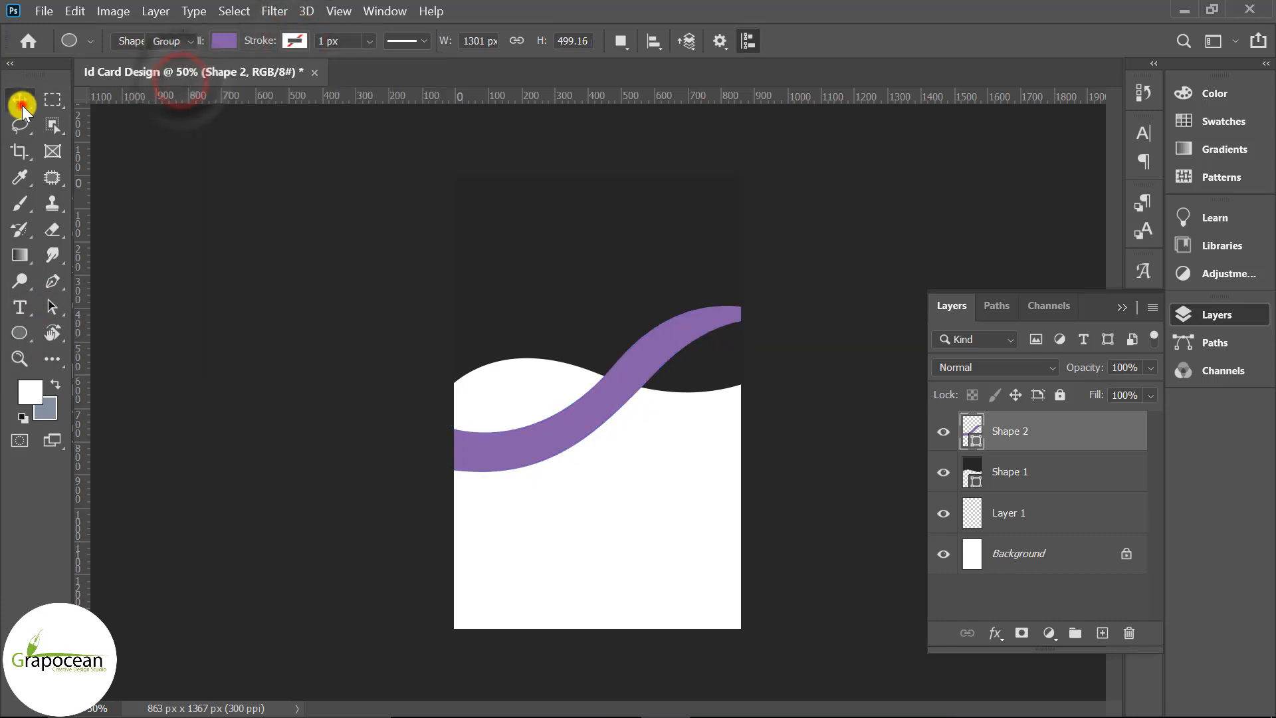
Free-transform Shape 2, pulling its sides and right corners inward so it ends at the card's right edge
left_click(615, 389)
key("ctrl+t")
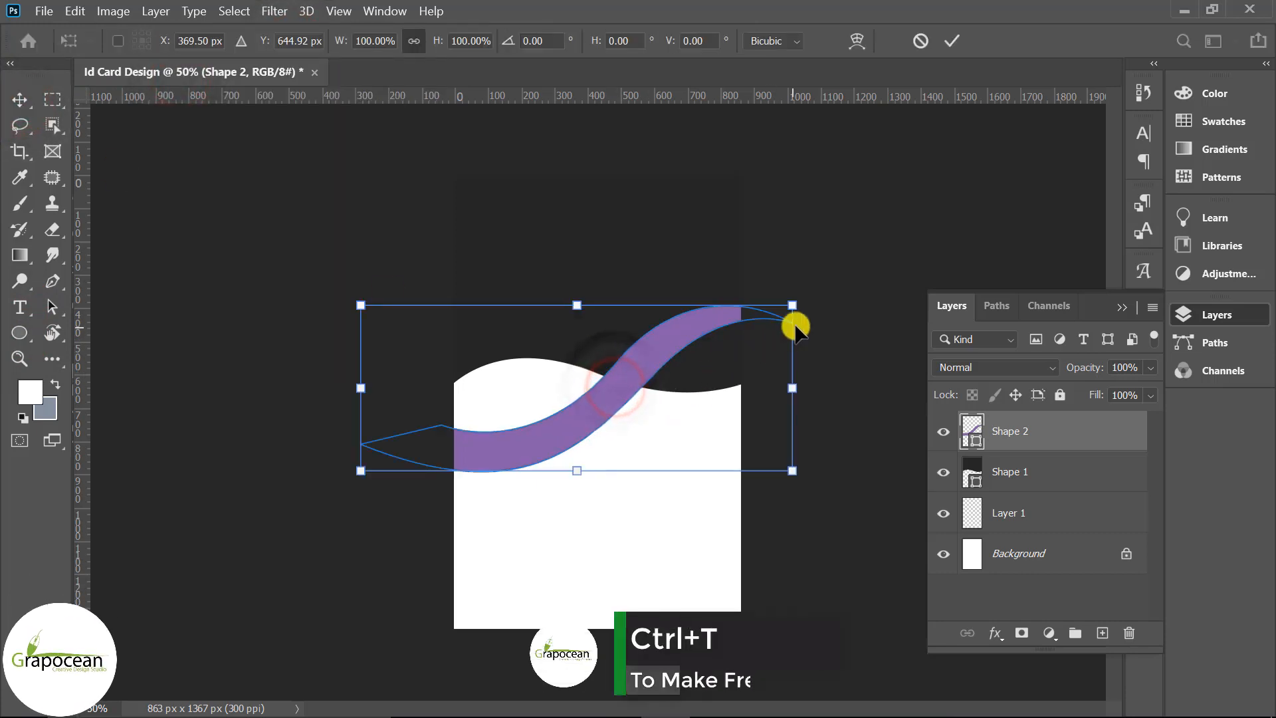
mouse_move(793, 394)
left_mouse_down()
mouse_move(741, 392)
mouse_move(774, 391)
left_mouse_up()
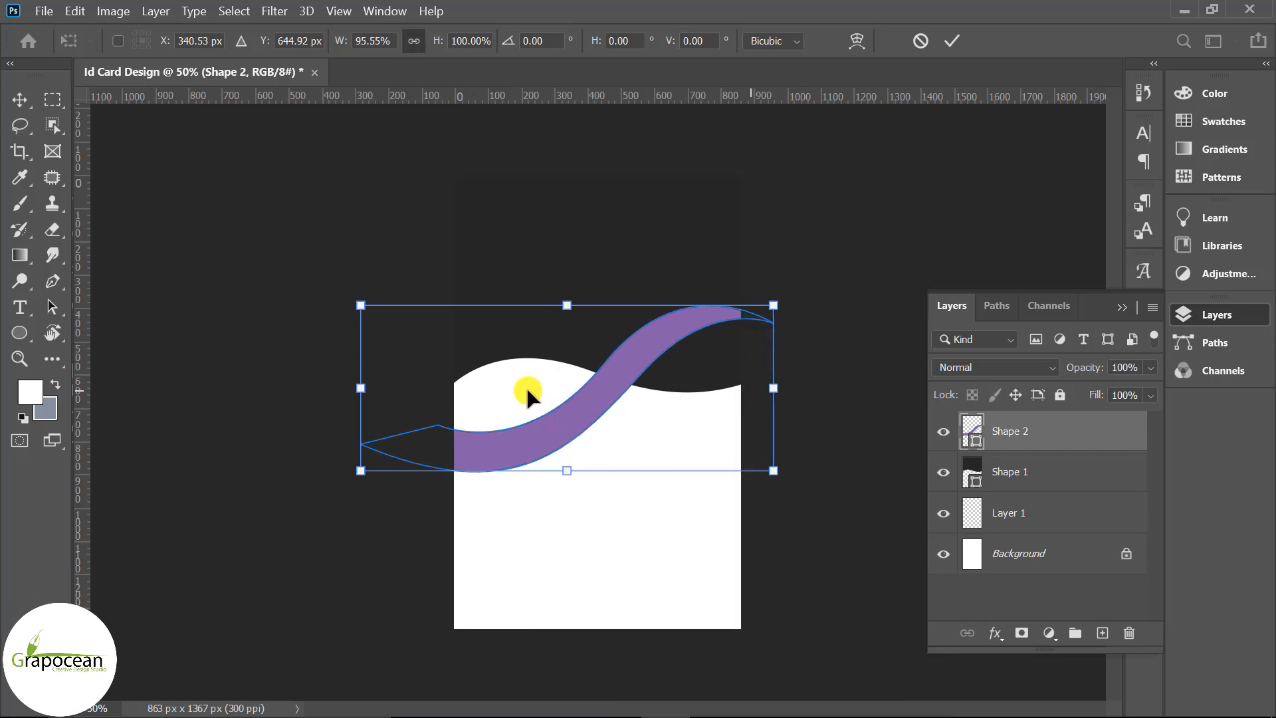
mouse_move(359, 390)
left_mouse_down()
mouse_move(408, 392)
mouse_move(375, 389)
left_mouse_up()
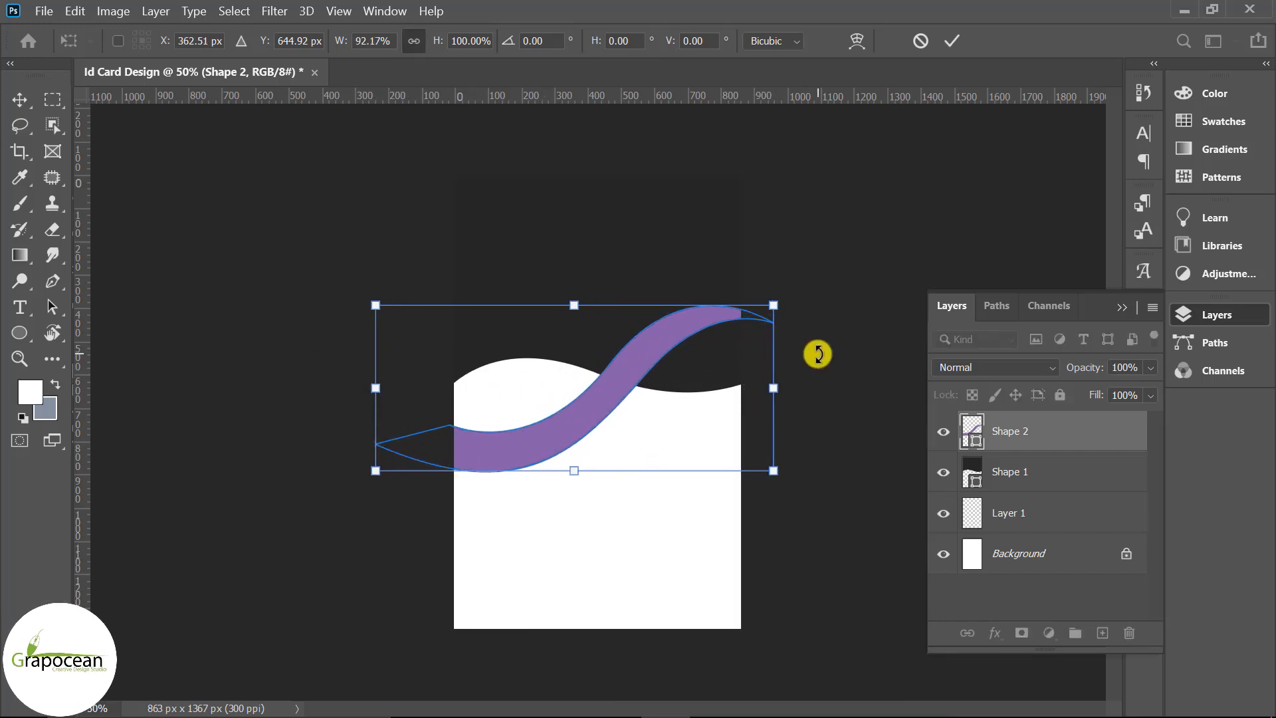
left_click_drag(779, 309, 740, 305)
left_click_drag(761, 473, 743, 470)
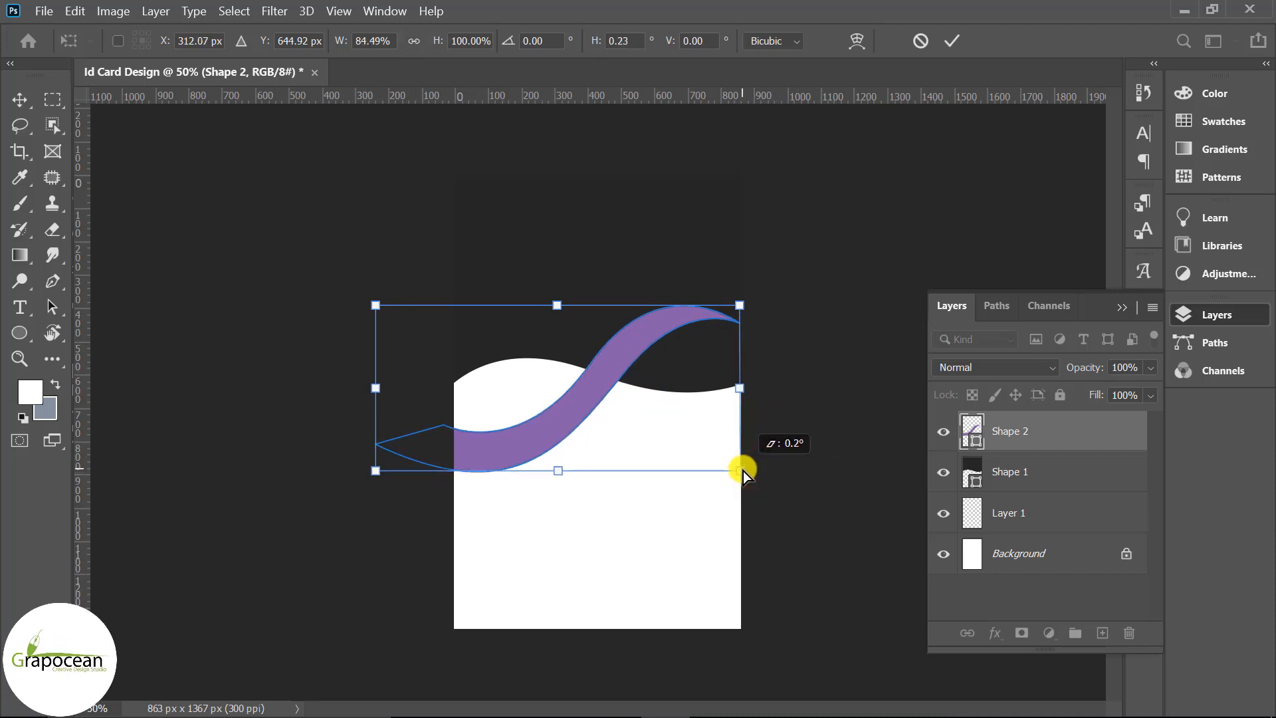
left_click(952, 41)
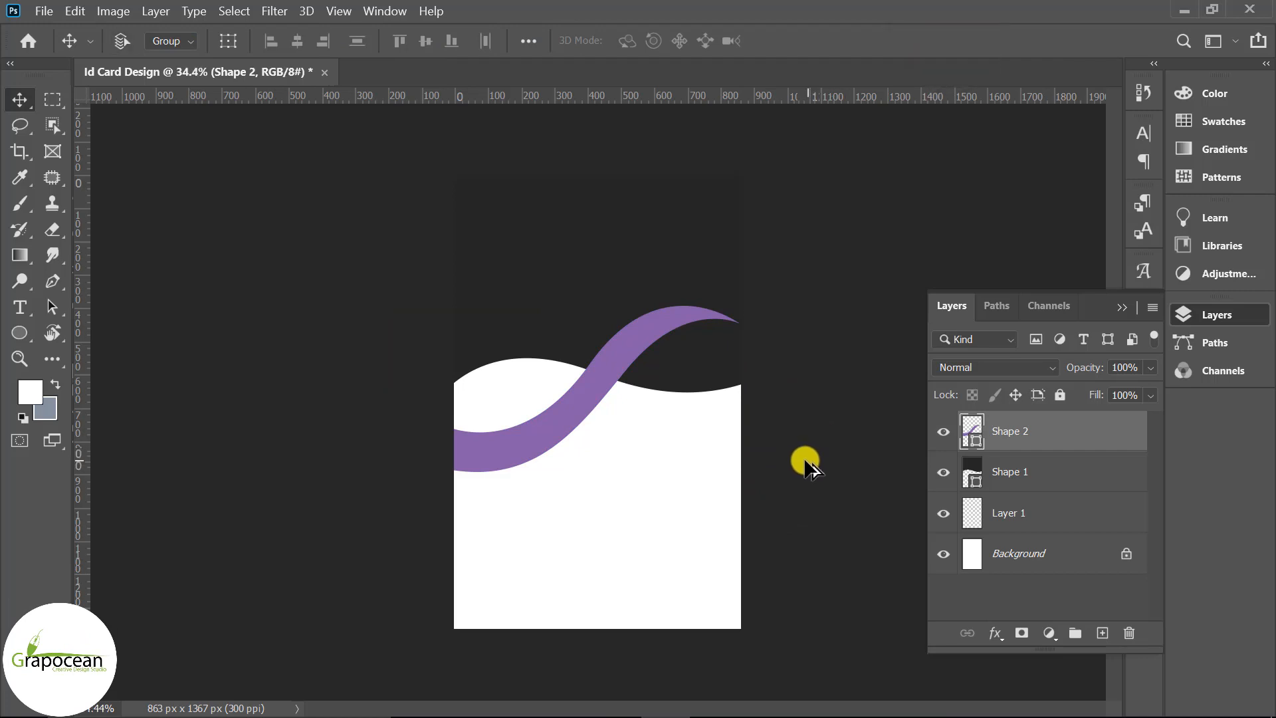
On a new layer, draw a closed curved shape at the card's upper left along the ribbon's edge
scroll(560, 419, "up", 2)
left_click(53, 280)
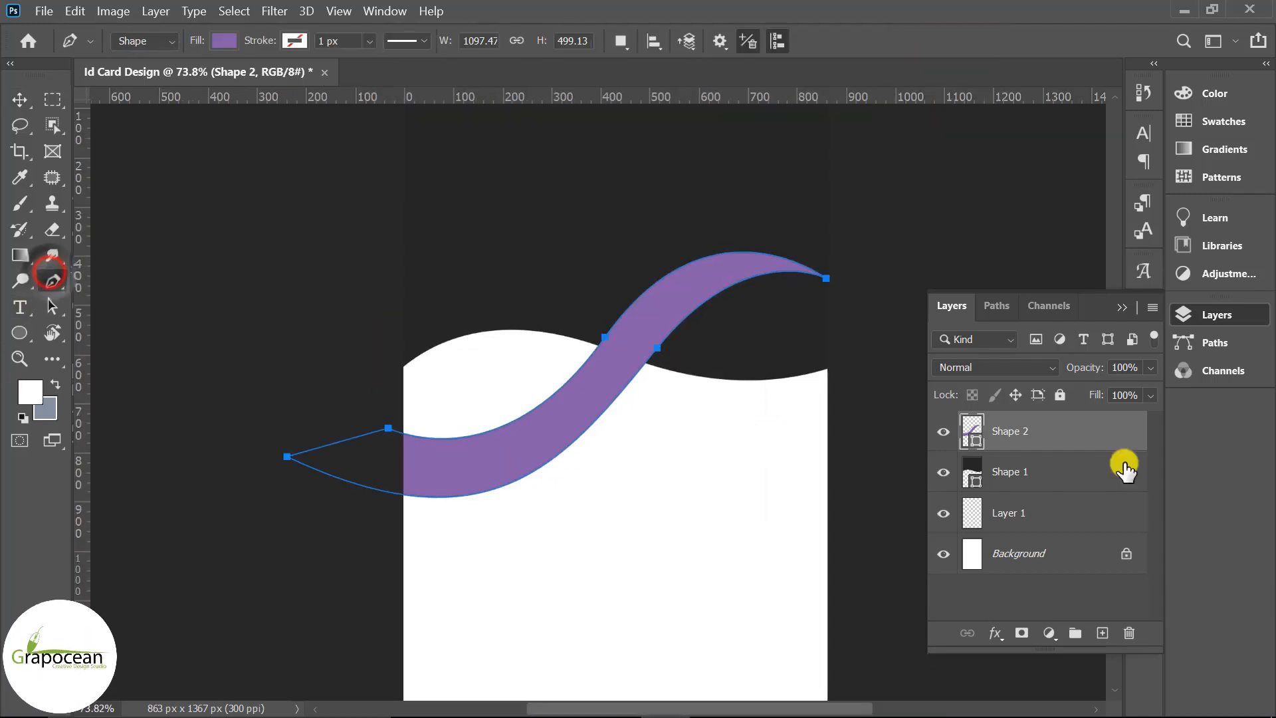
left_click(1102, 633)
scroll(410, 367, "up", 2)
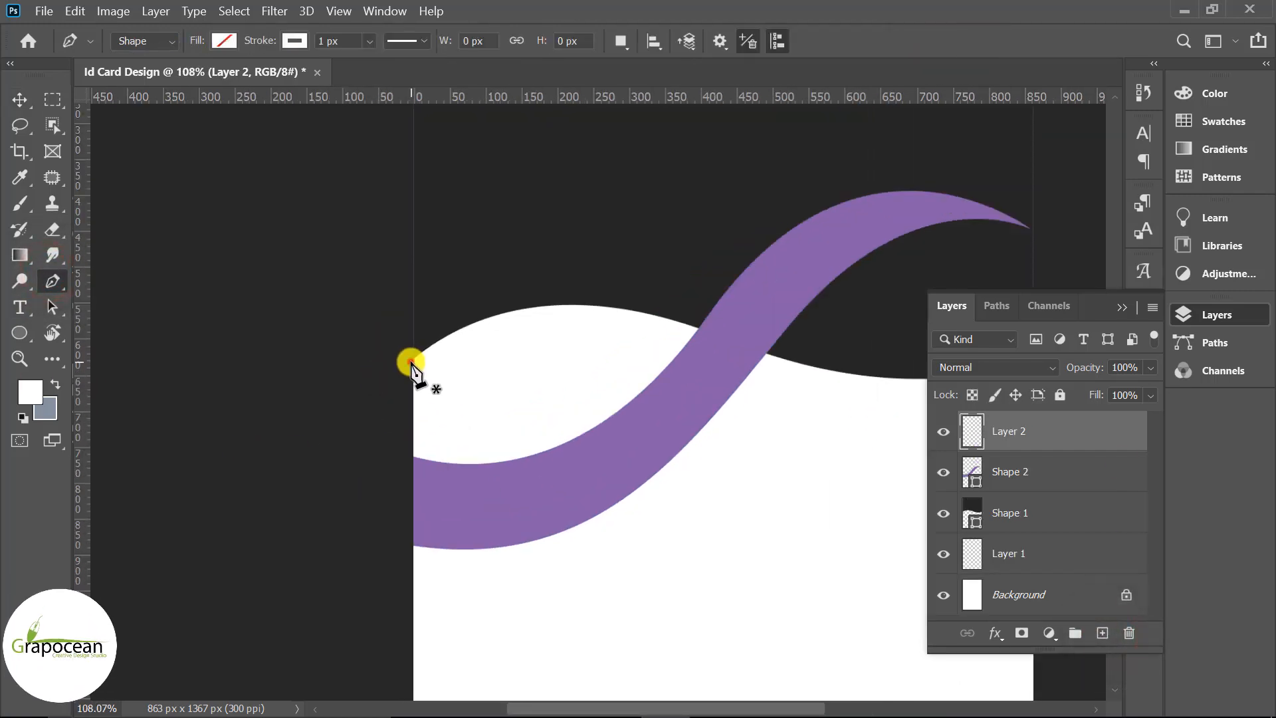
left_click(411, 361)
left_click_drag(701, 332, 884, 410)
scroll(688, 337, "up", 3)
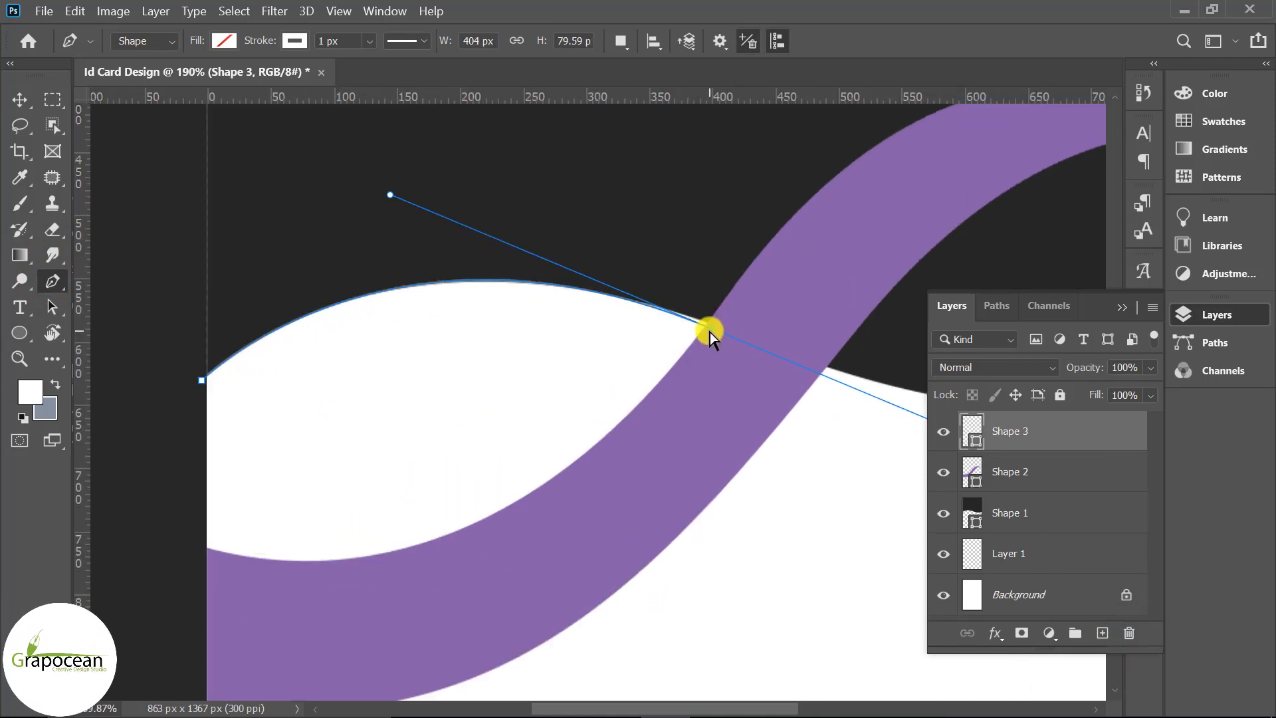
left_click_drag(709, 334, 711, 328)
left_click(712, 324, "alt")
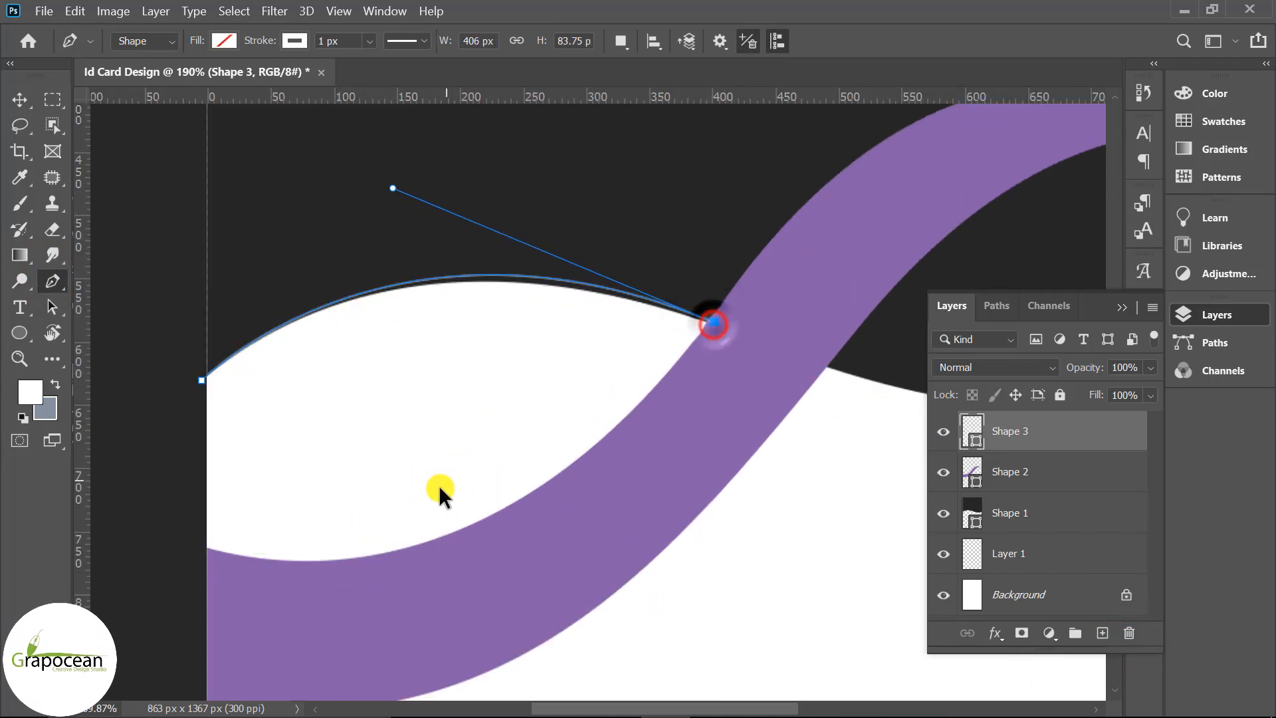
scroll(441, 492, "down", 2)
left_click_drag(264, 533, 211, 472)
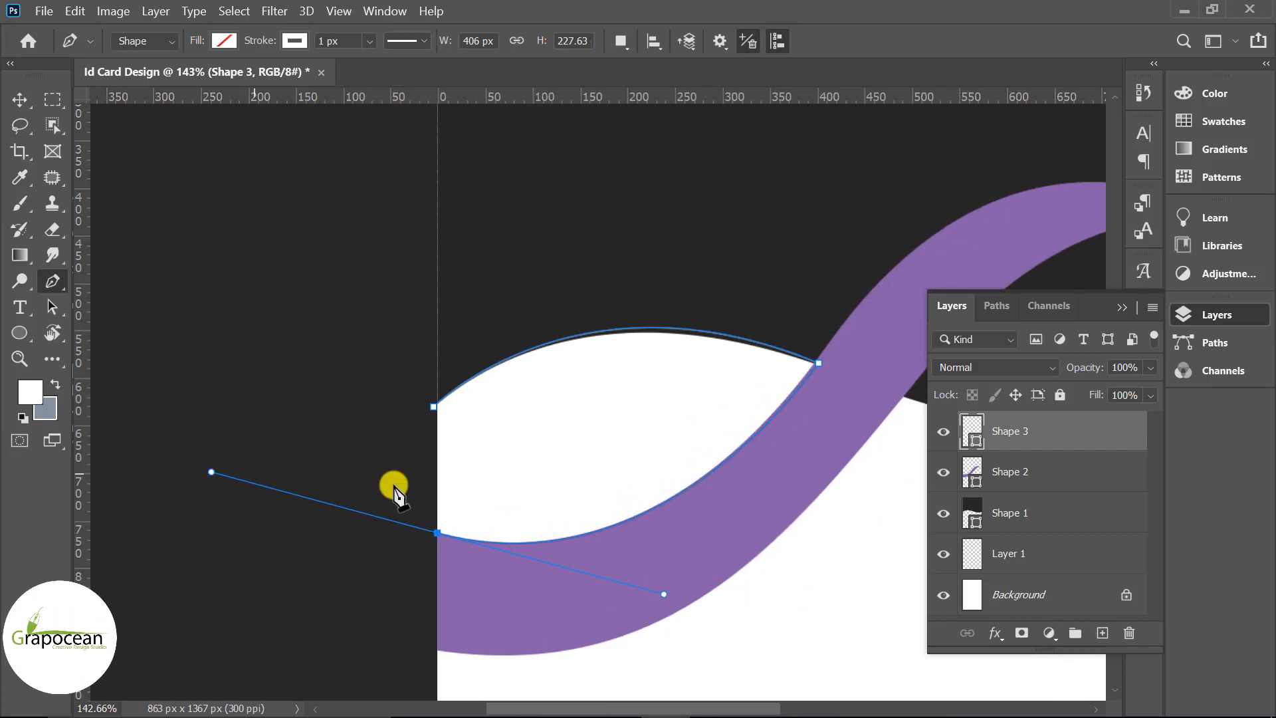
left_click(433, 406)
Fill the new shape with a pale near-white grey
left_click(295, 40)
left_click(224, 39)
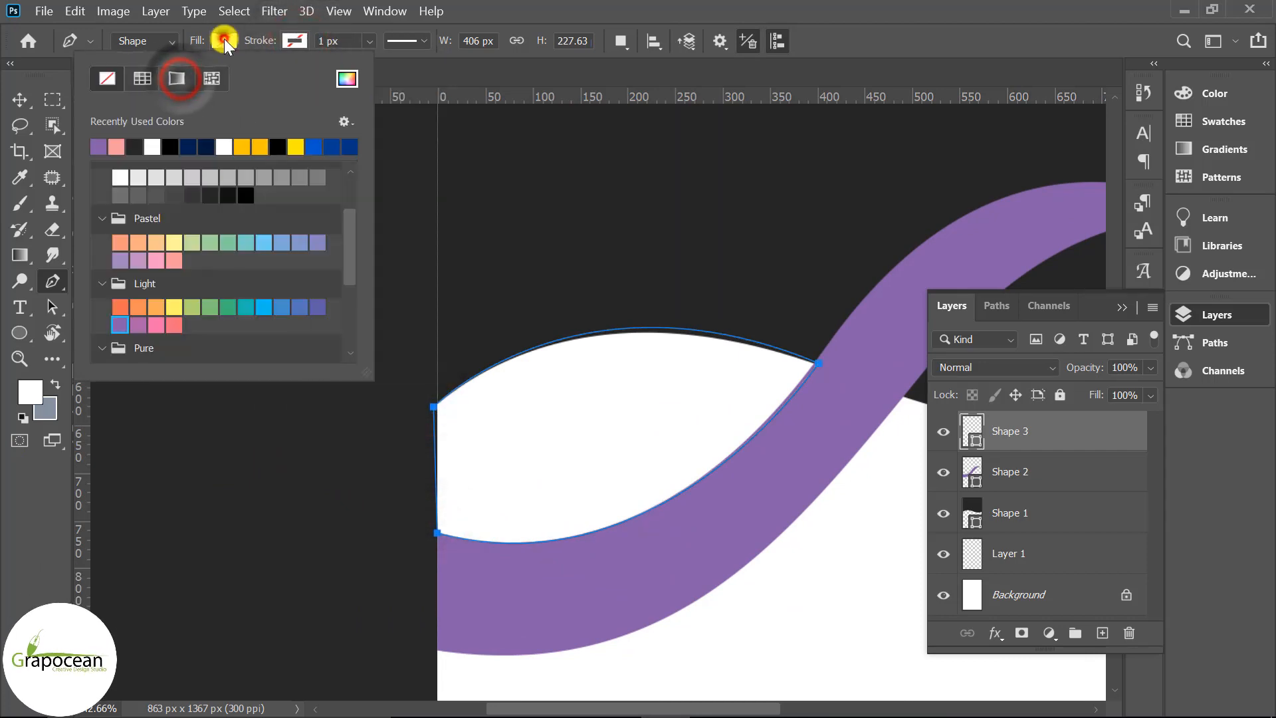
left_click(191, 178)
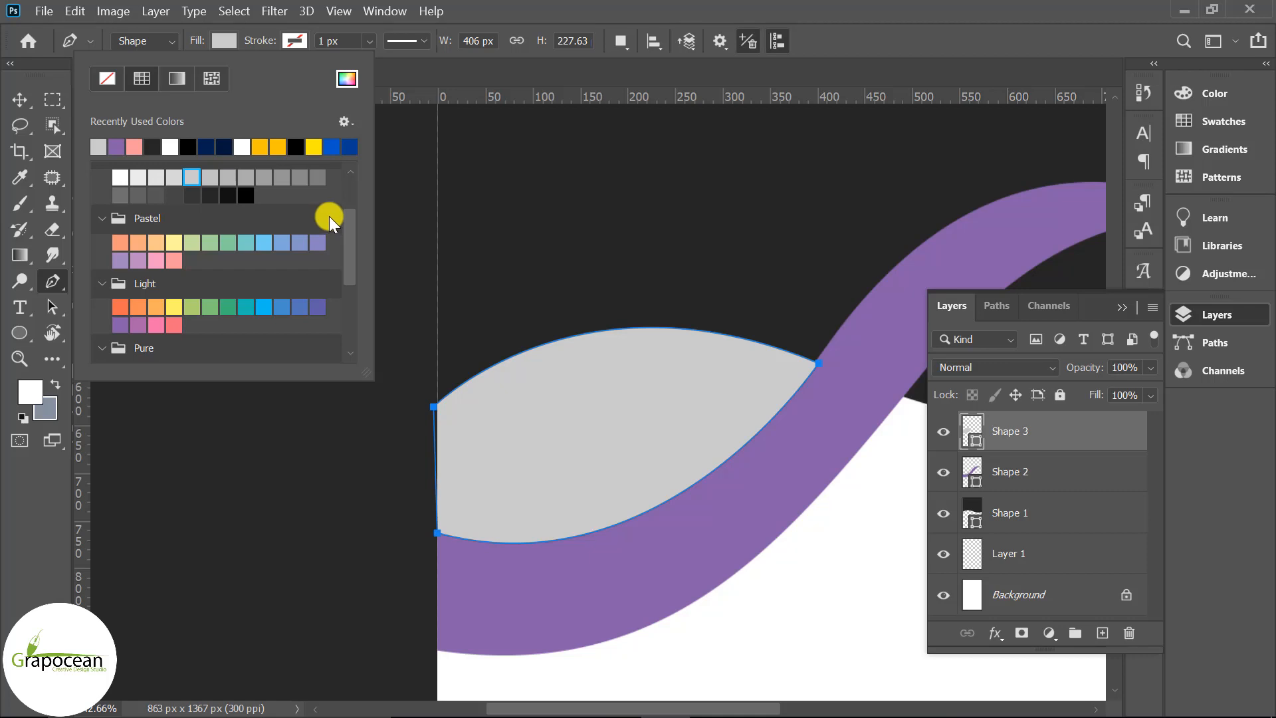
left_click(134, 176)
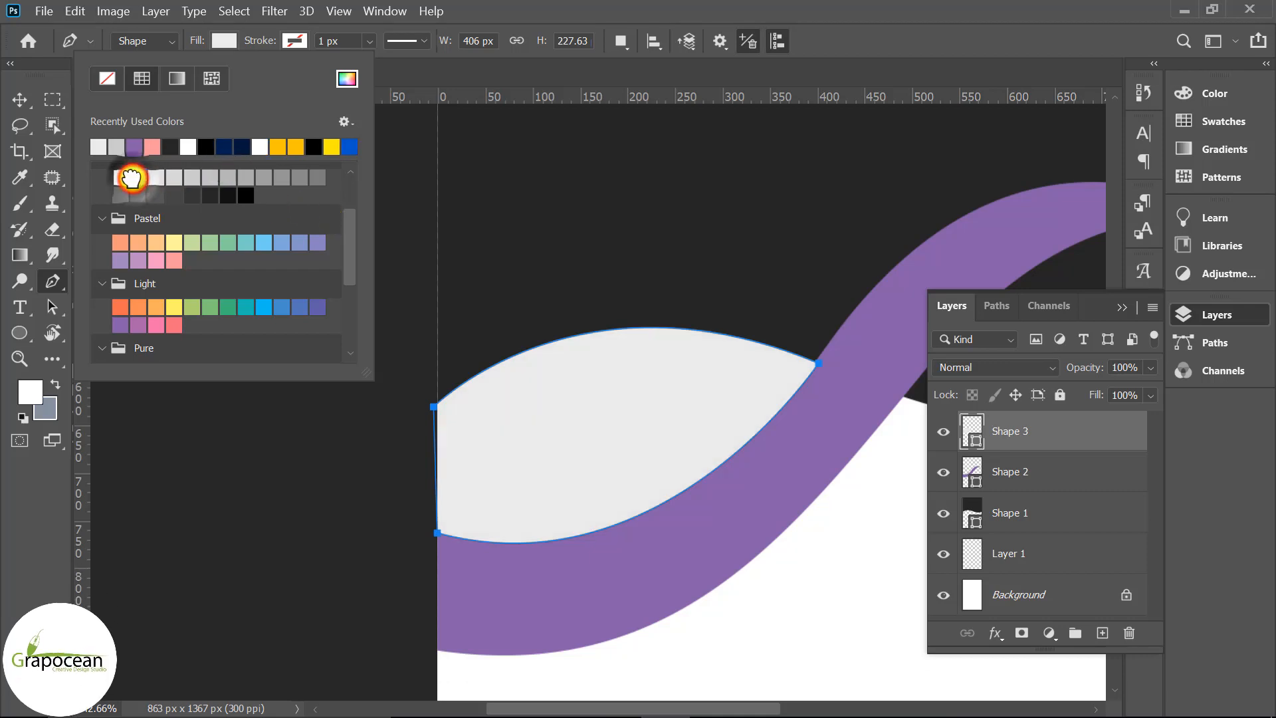
left_click(19, 100)
Reshape the grey shape's lower curve by dragging its bottom-left point
scroll(505, 492, "down", 3)
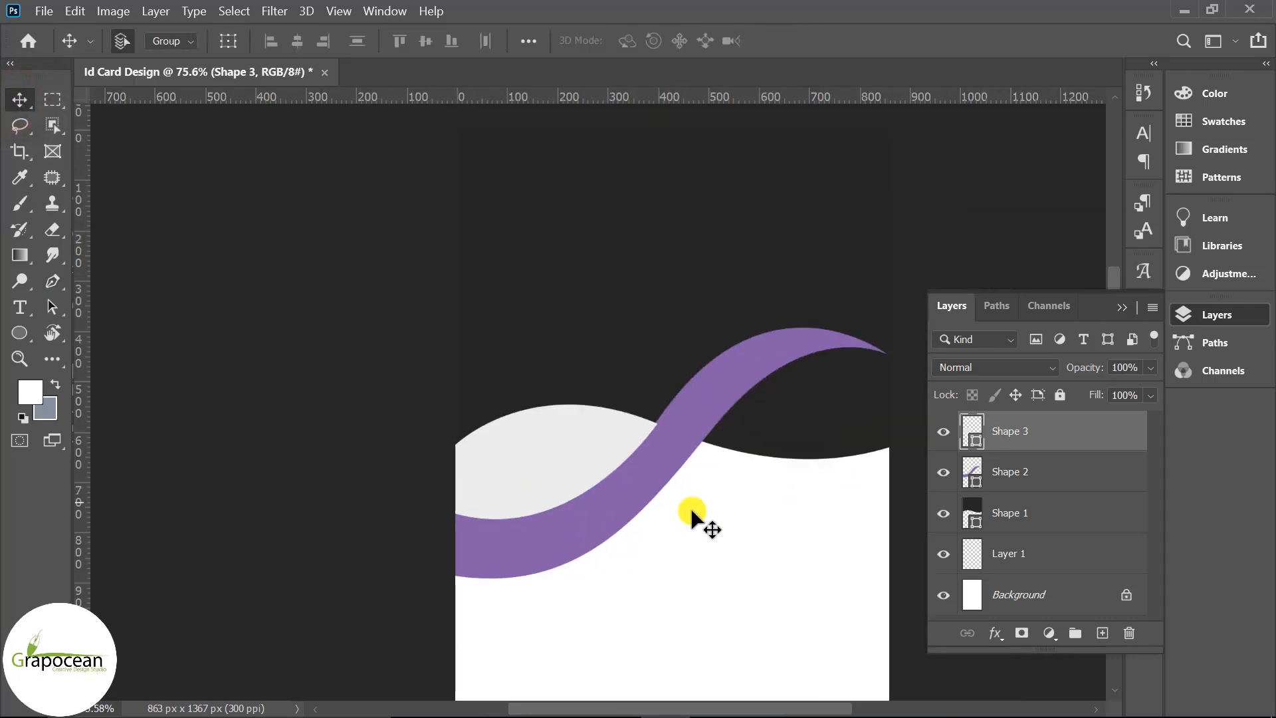
scroll(689, 518, "up", 3)
left_click(53, 280)
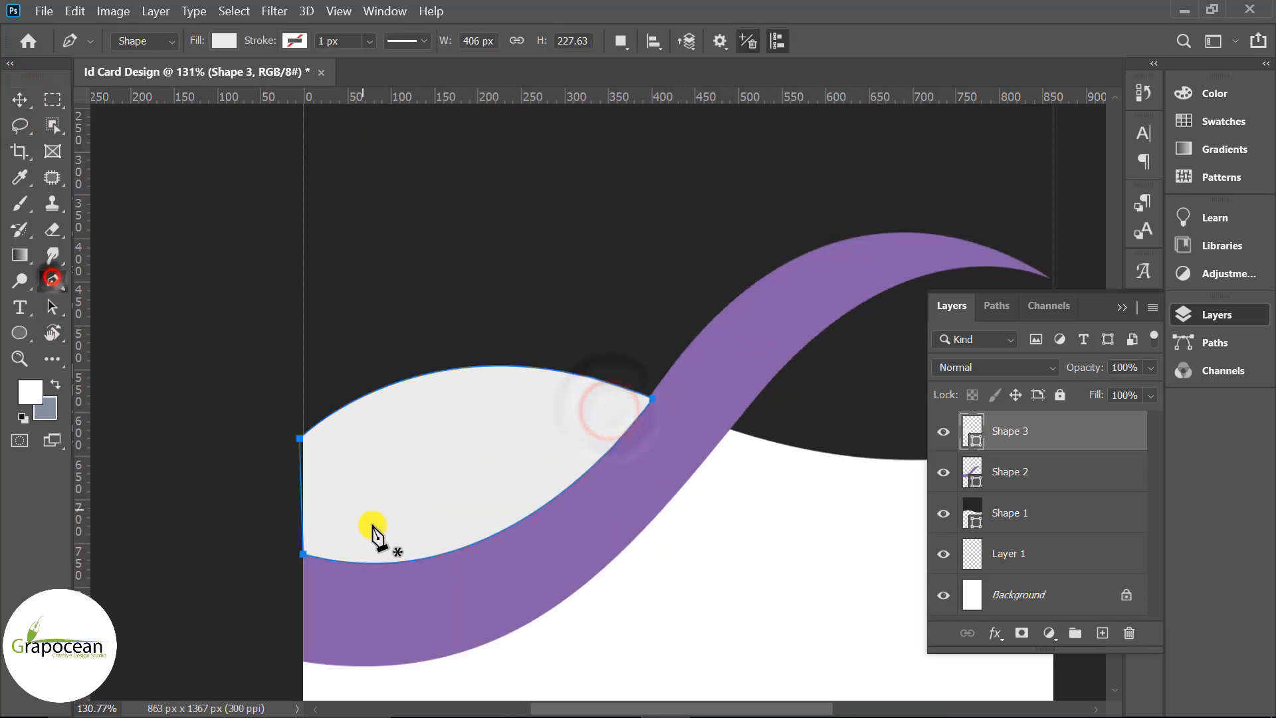
left_click(305, 557, "ctrl")
left_click_drag(511, 609, 379, 363)
left_click(19, 99)
left_click(166, 360)
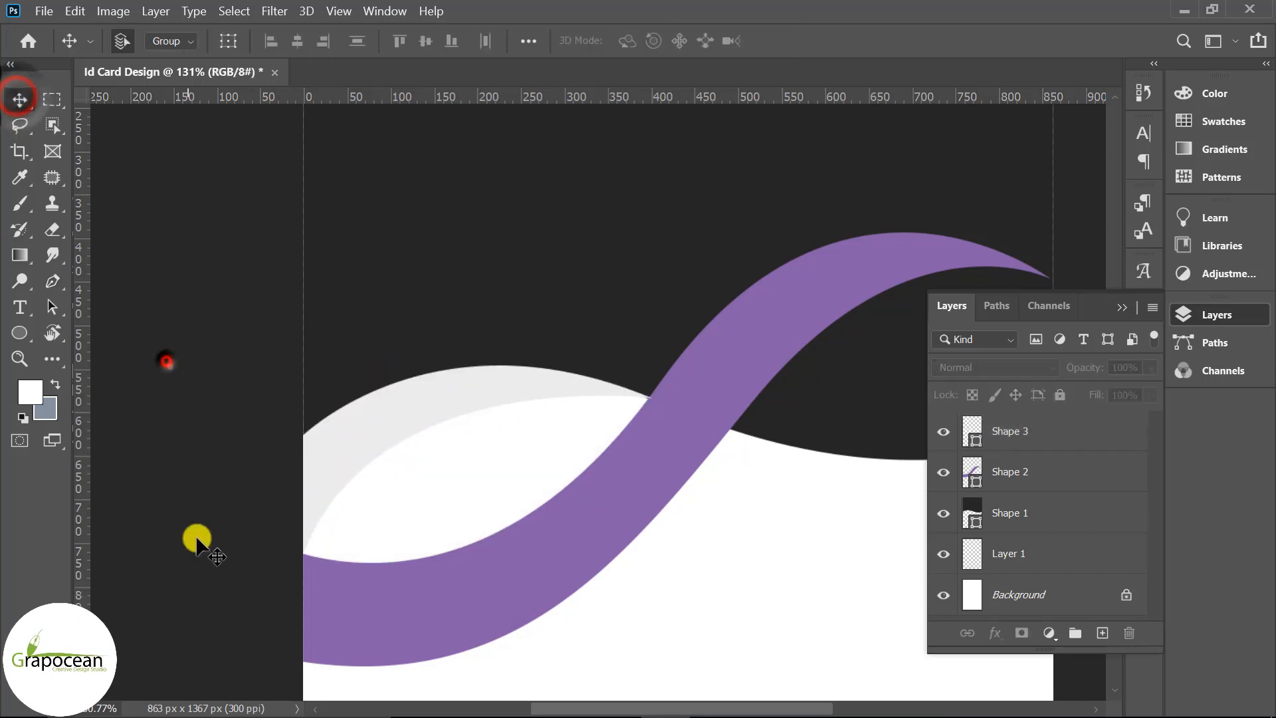
scroll(198, 541, "down", 5)
scroll(819, 570, "up", 2)
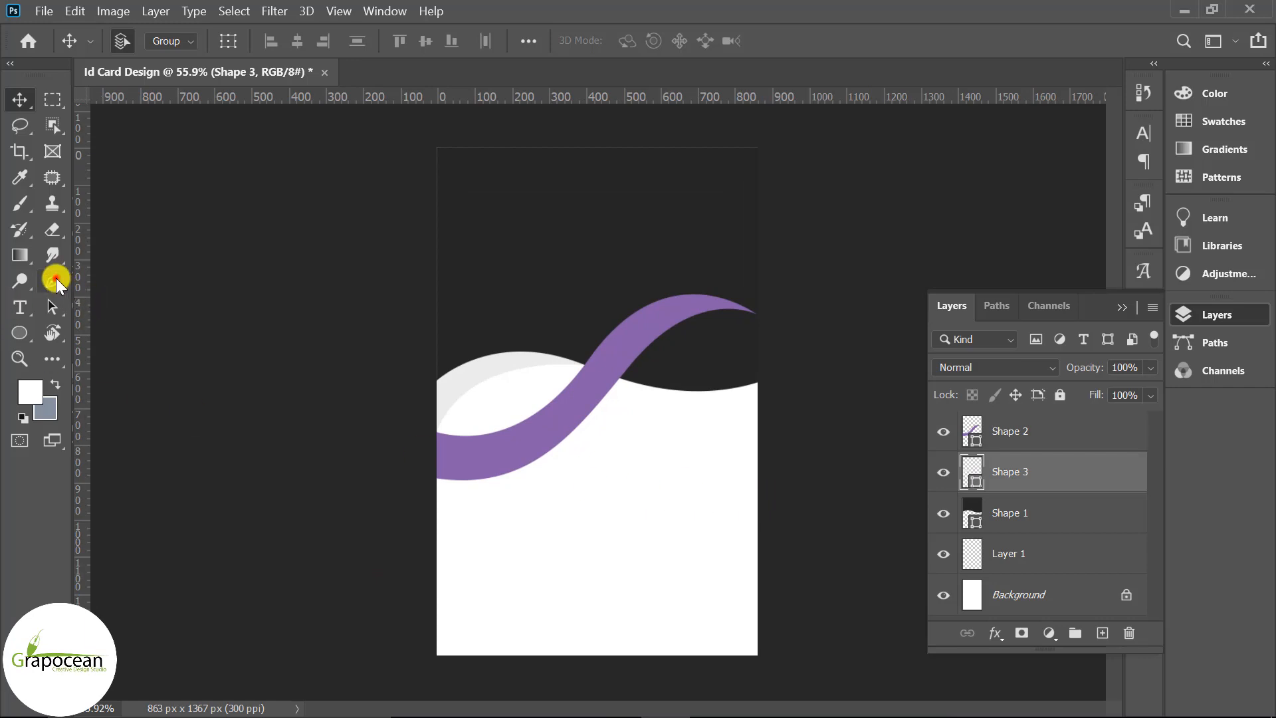
left_click(52, 280)
scroll(728, 445, "up", 2)
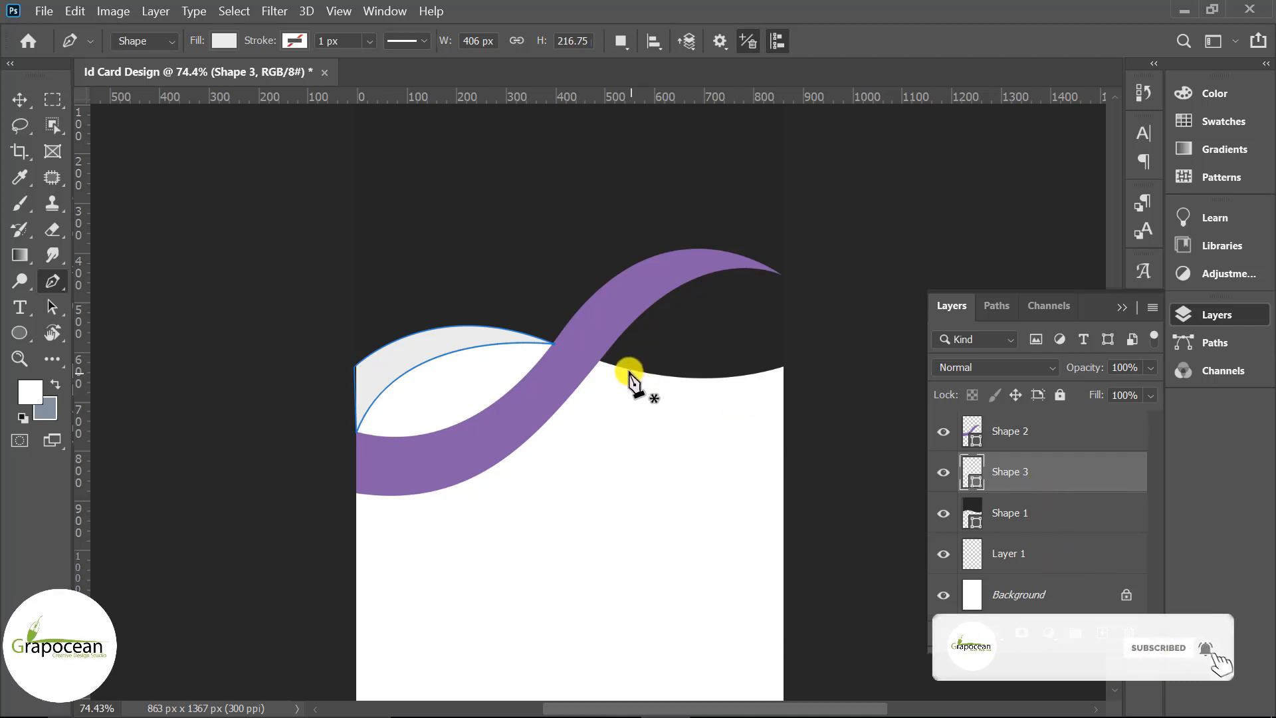
Draw a new shape between the ribbon's right end and the card's right edge
left_click(600, 360)
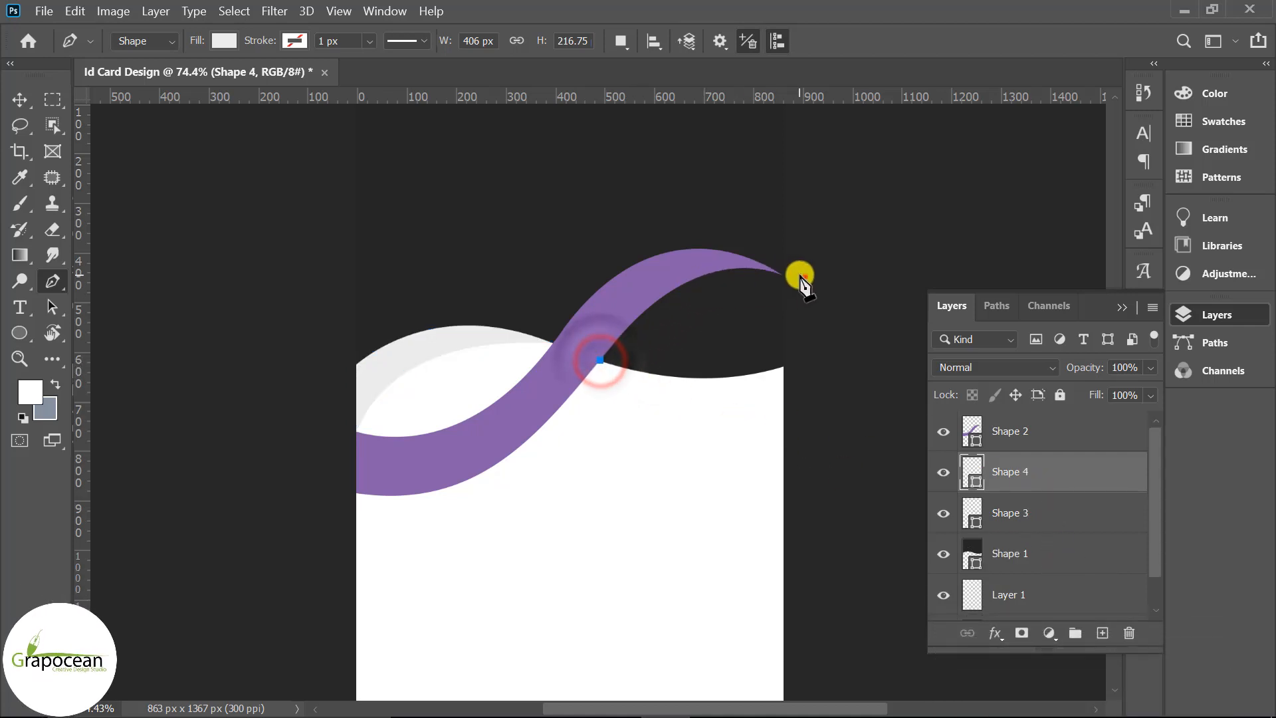
left_click_drag(804, 276, 932, 320)
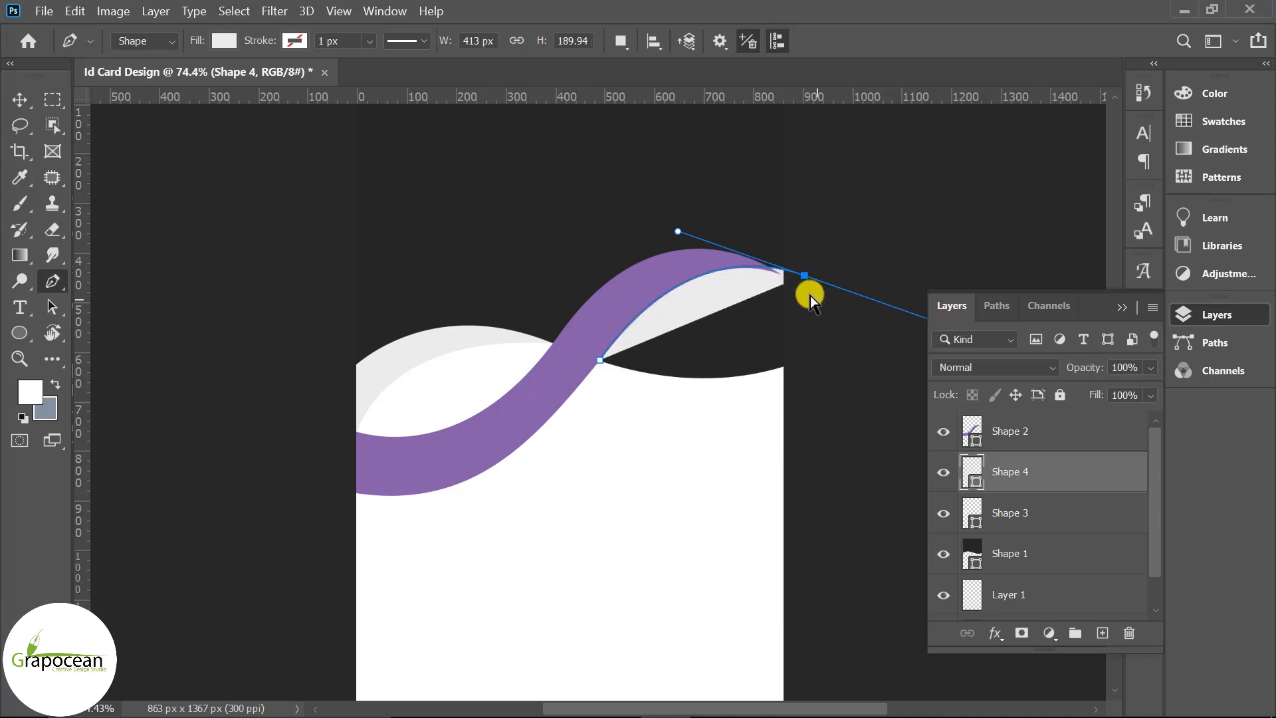
key("ctrl+z")
left_click_drag(795, 292, 906, 340)
key("ctrl+z")
left_click(795, 371)
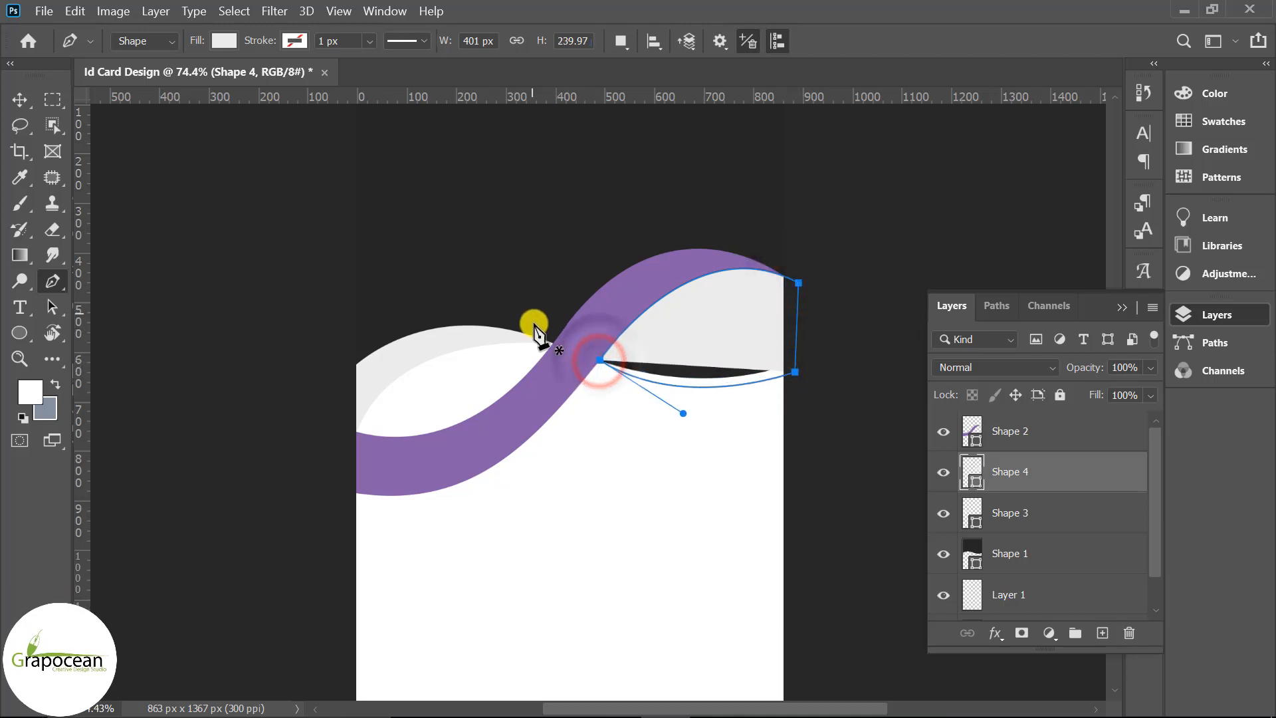
left_click(19, 99)
Fill the new right-side shape with white
left_click(173, 300)
scroll(657, 525, "down", 3)
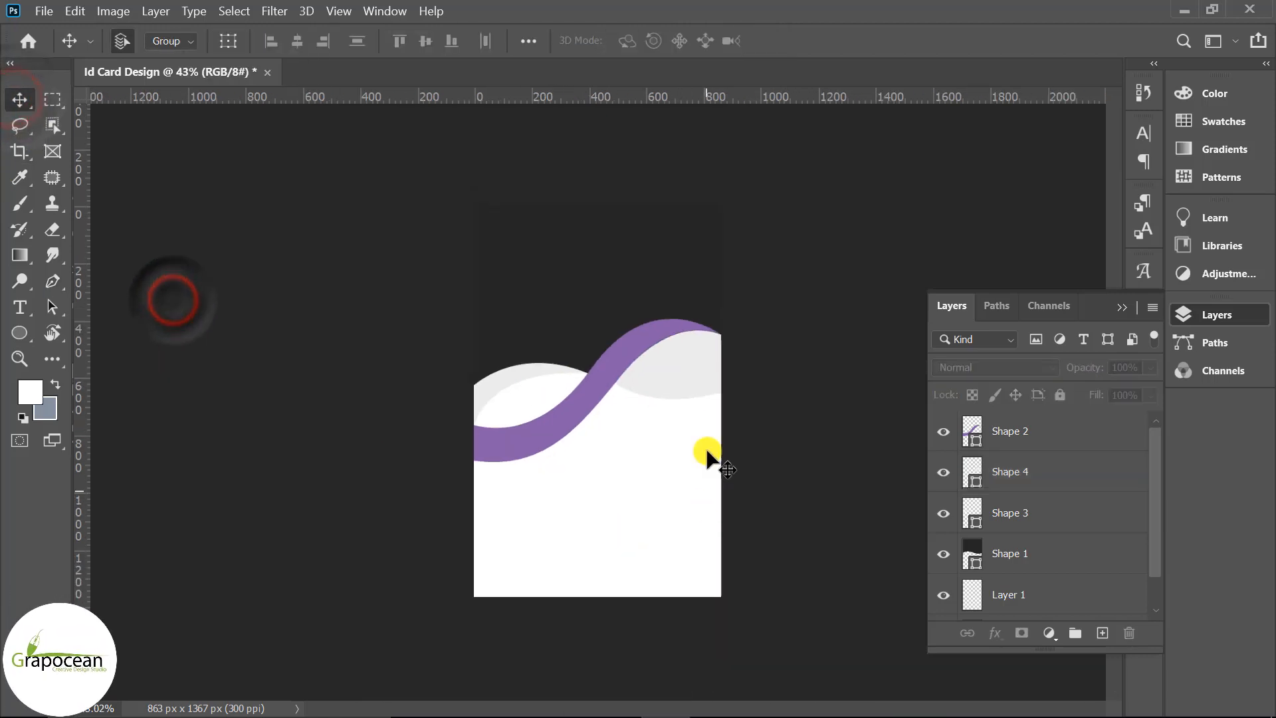
left_click(688, 384)
left_click(175, 40)
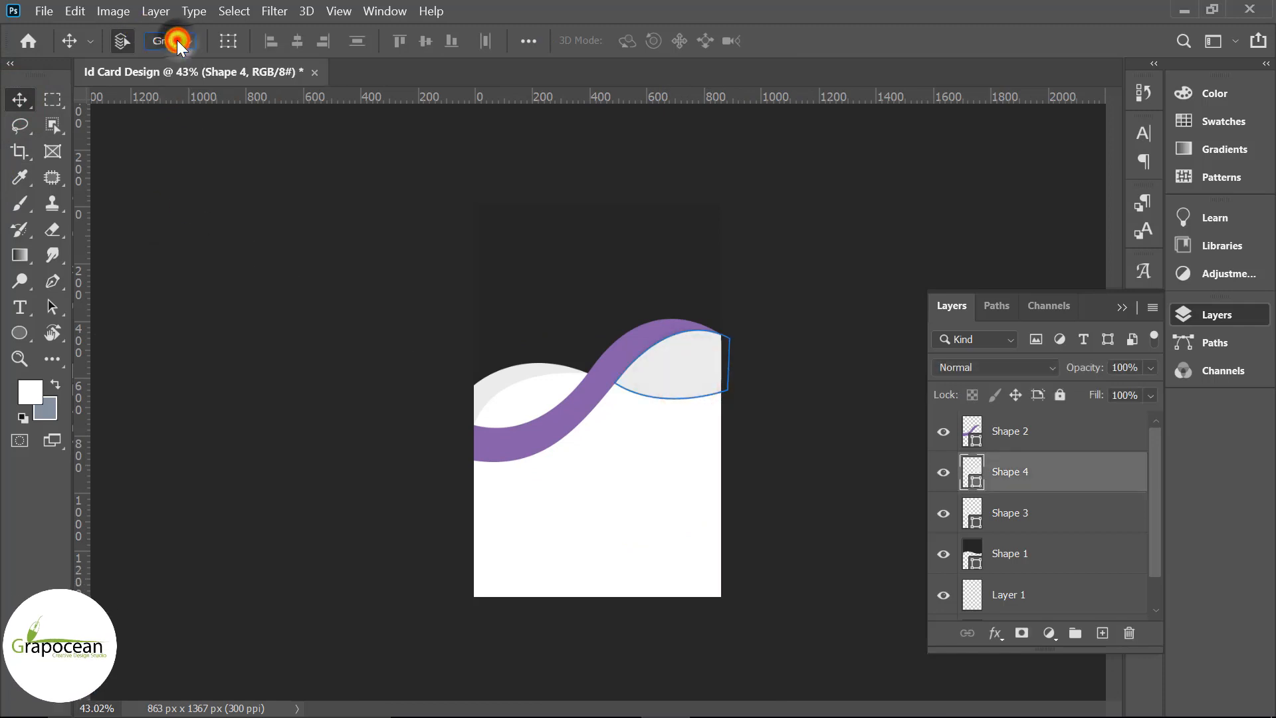
left_click(20, 332)
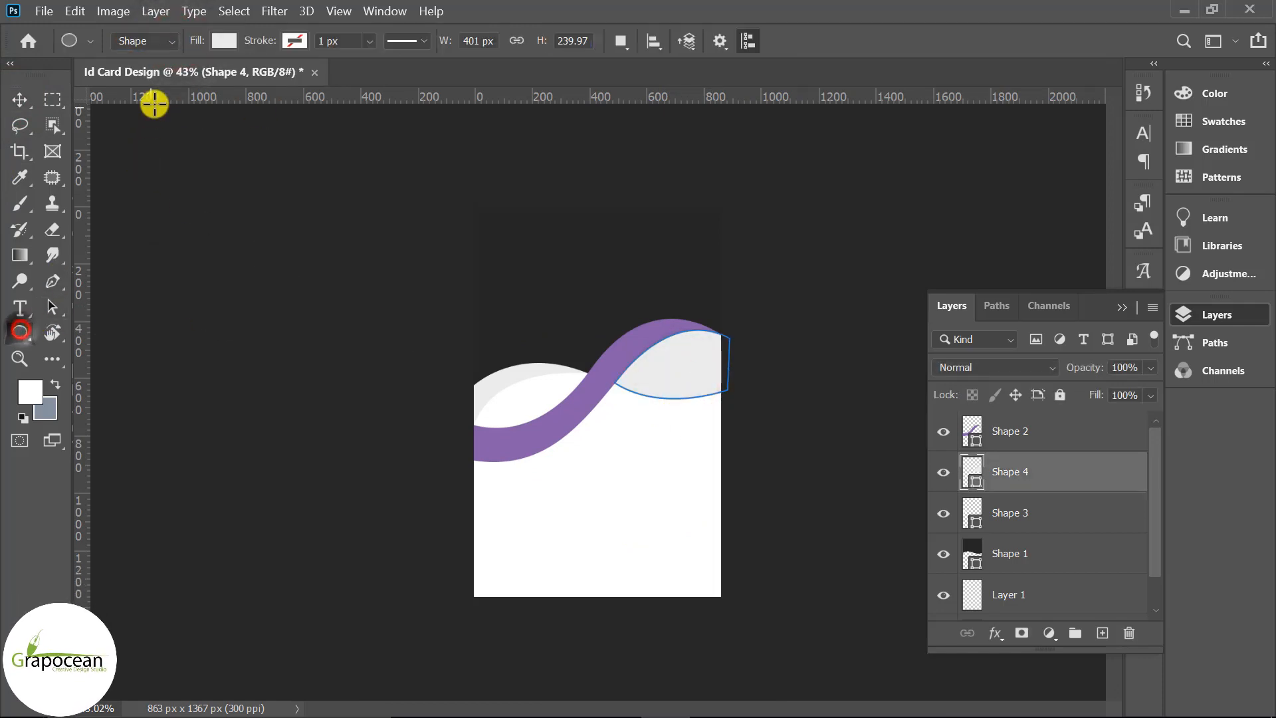
left_click(226, 42)
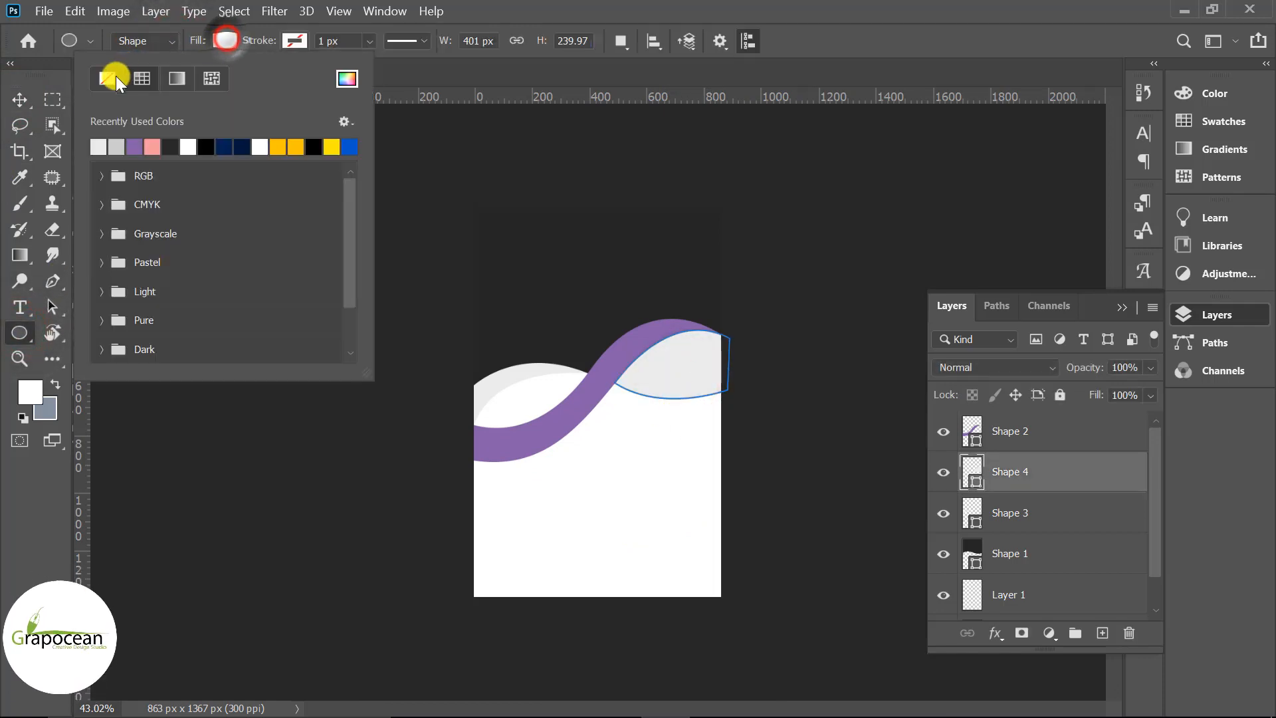
left_click(189, 147)
left_click(19, 100)
left_click(20, 100)
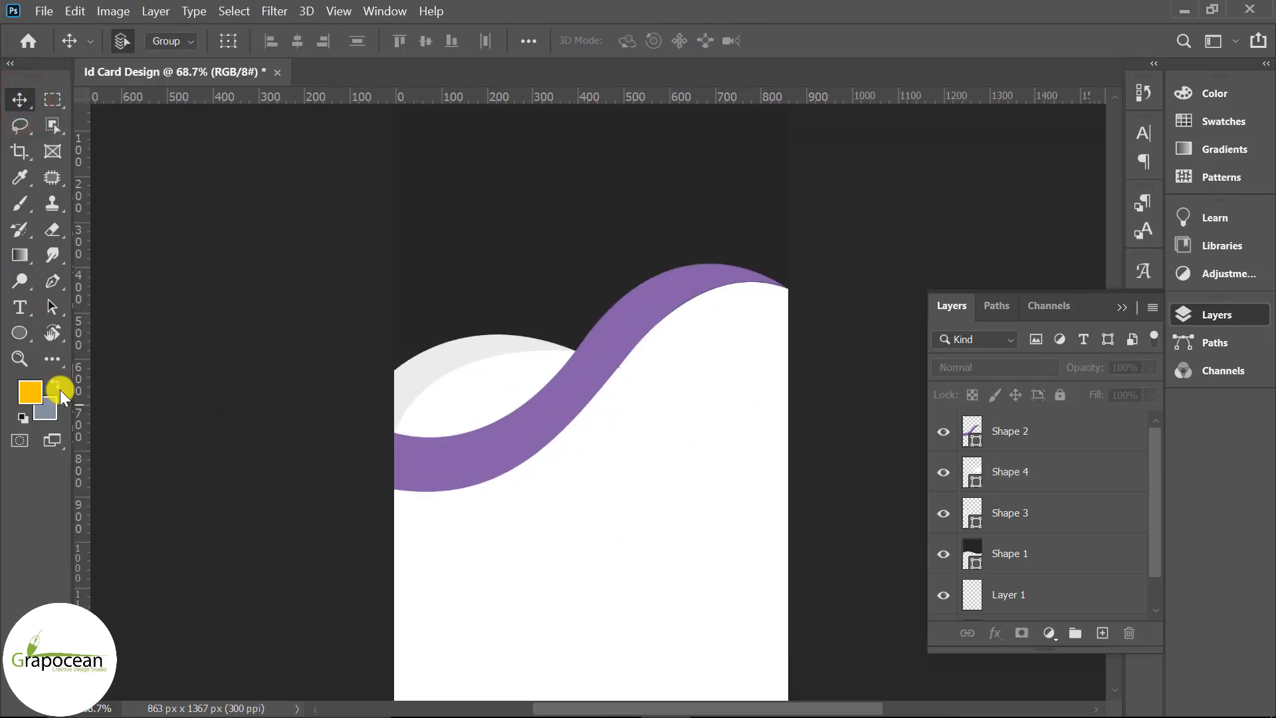
On a new layer above Shape 2, draw a closed band shape along the ribbon's lower part
left_click(52, 281)
left_click(1035, 438)
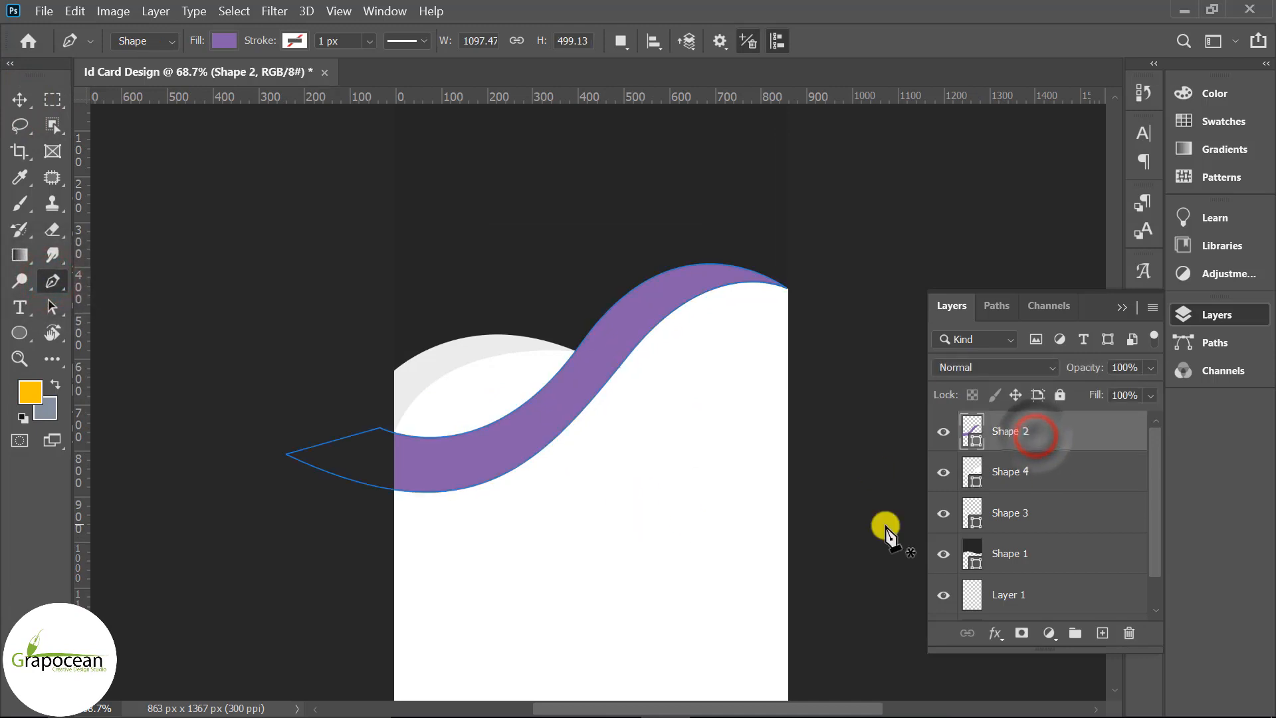
left_click(1102, 633)
left_click(380, 456)
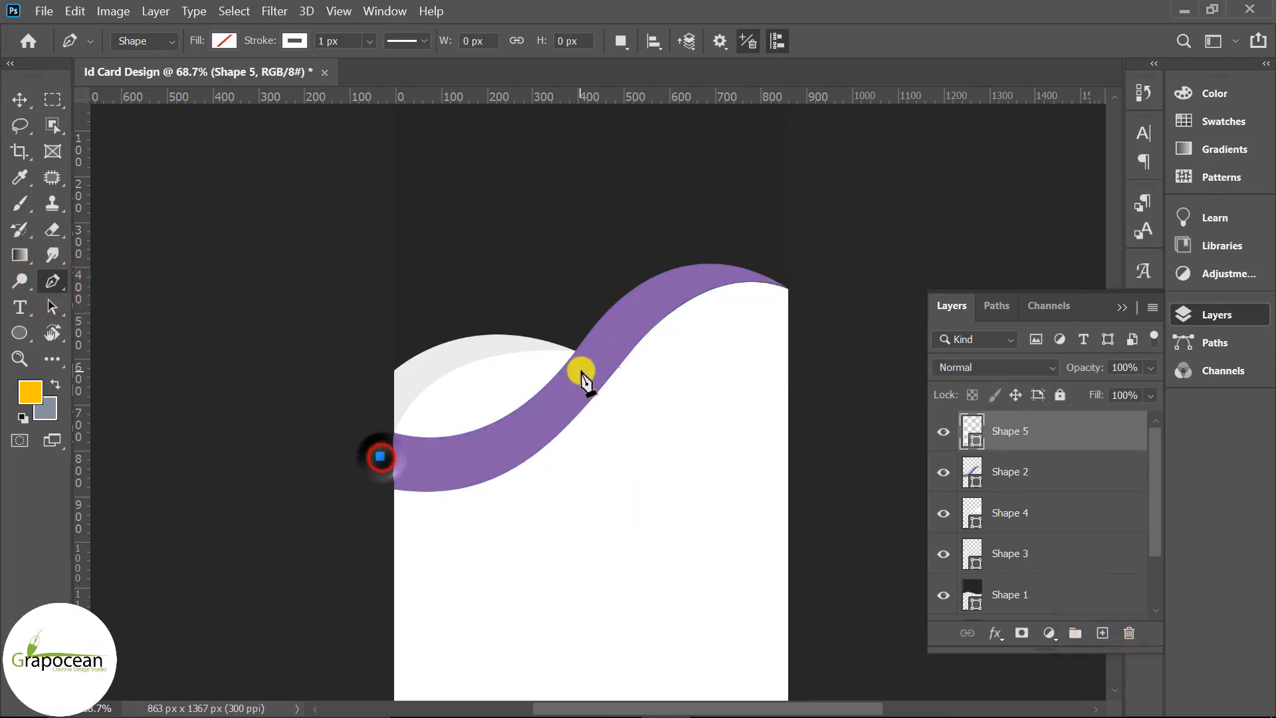
left_click_drag(605, 317, 677, 133)
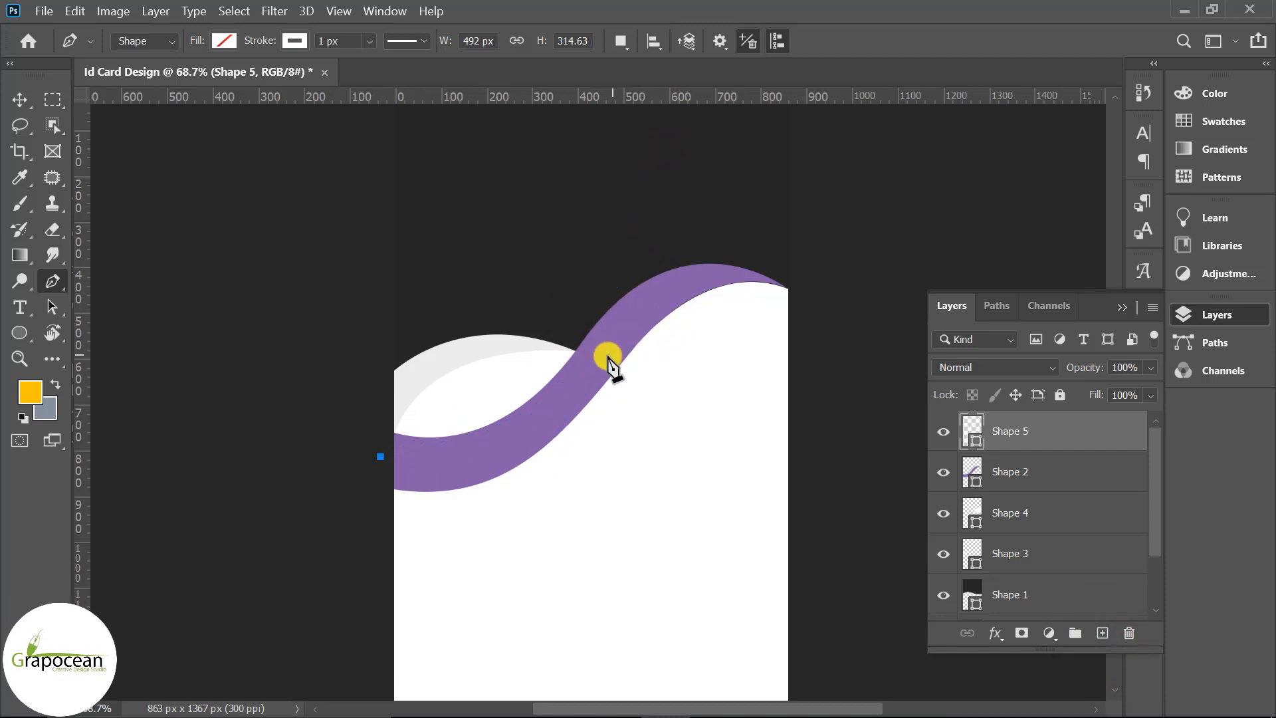
left_click_drag(595, 364, 694, 229)
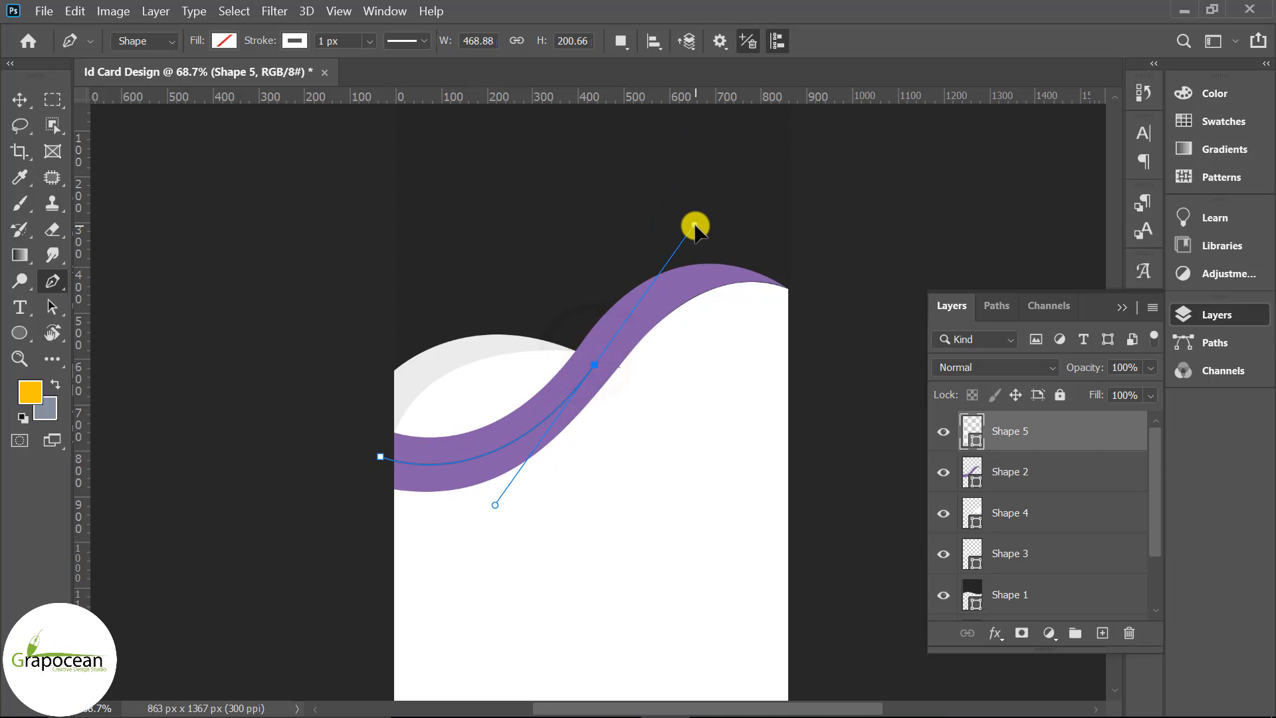
left_click(789, 290)
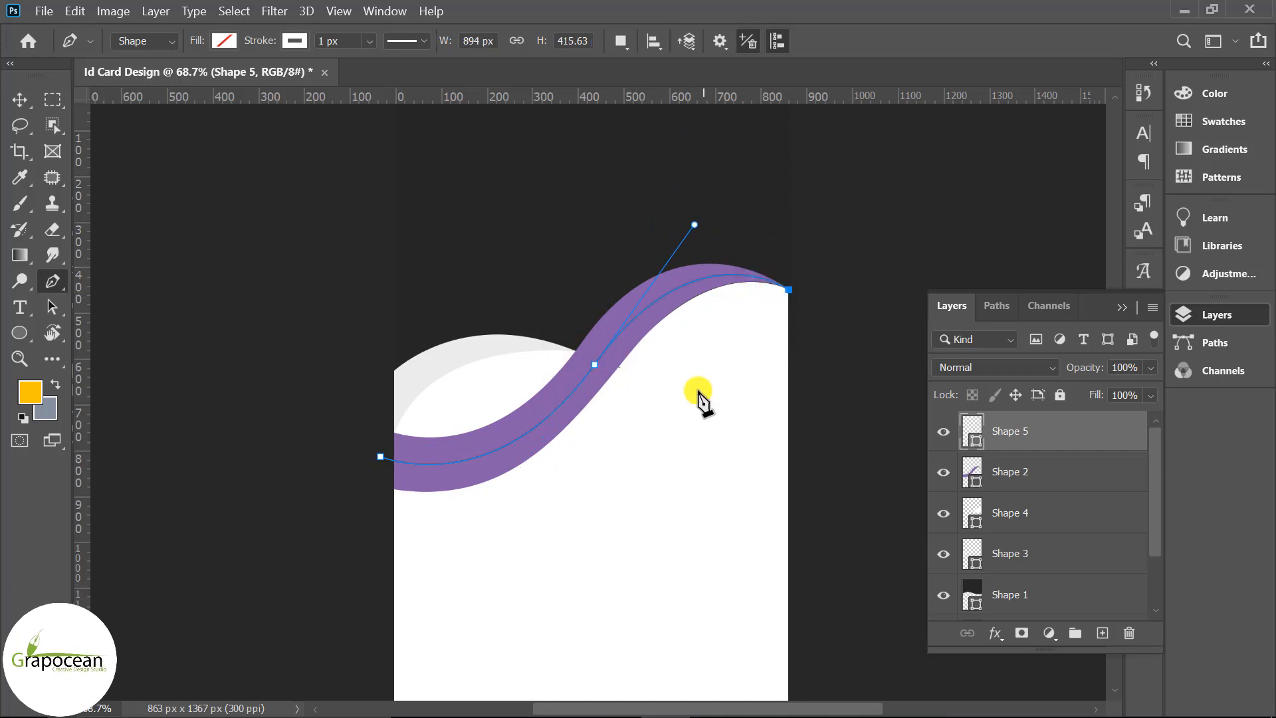
left_click(345, 569)
left_click(380, 457)
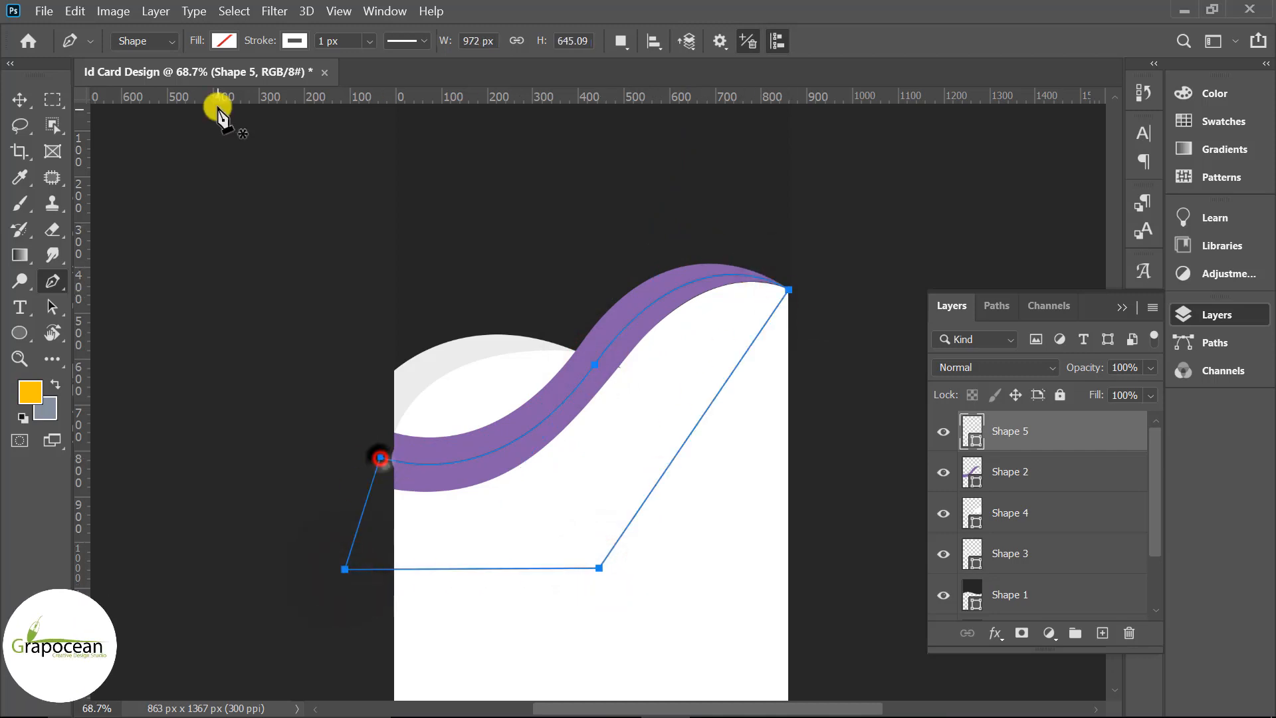
Fill the band shape with lavender
left_click(223, 45)
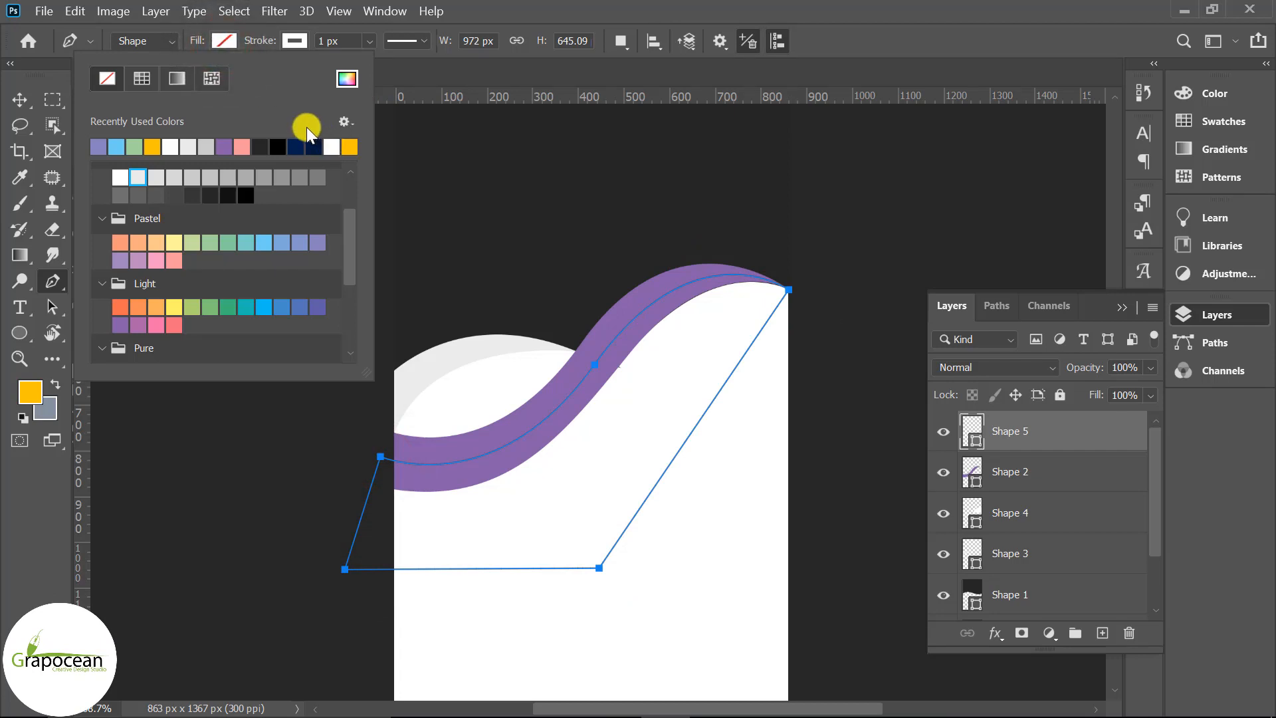
left_click(105, 143)
left_click(20, 99)
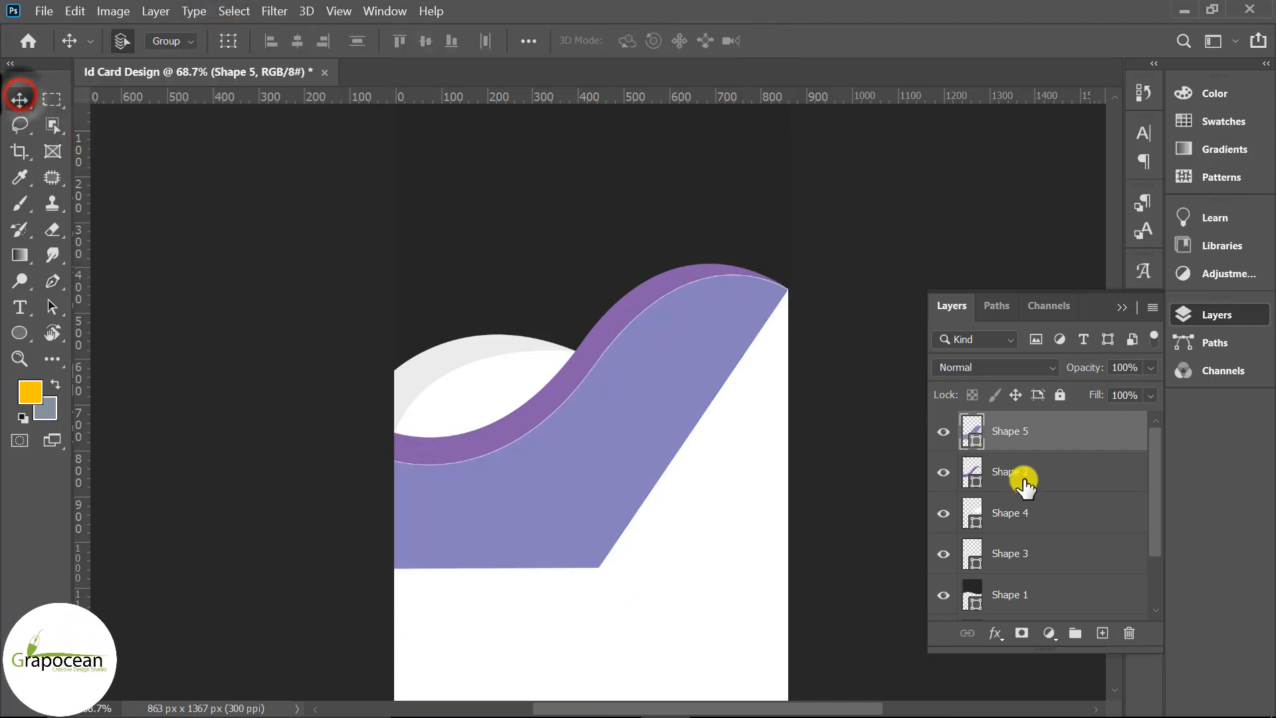
left_click(27, 333)
left_click(294, 41)
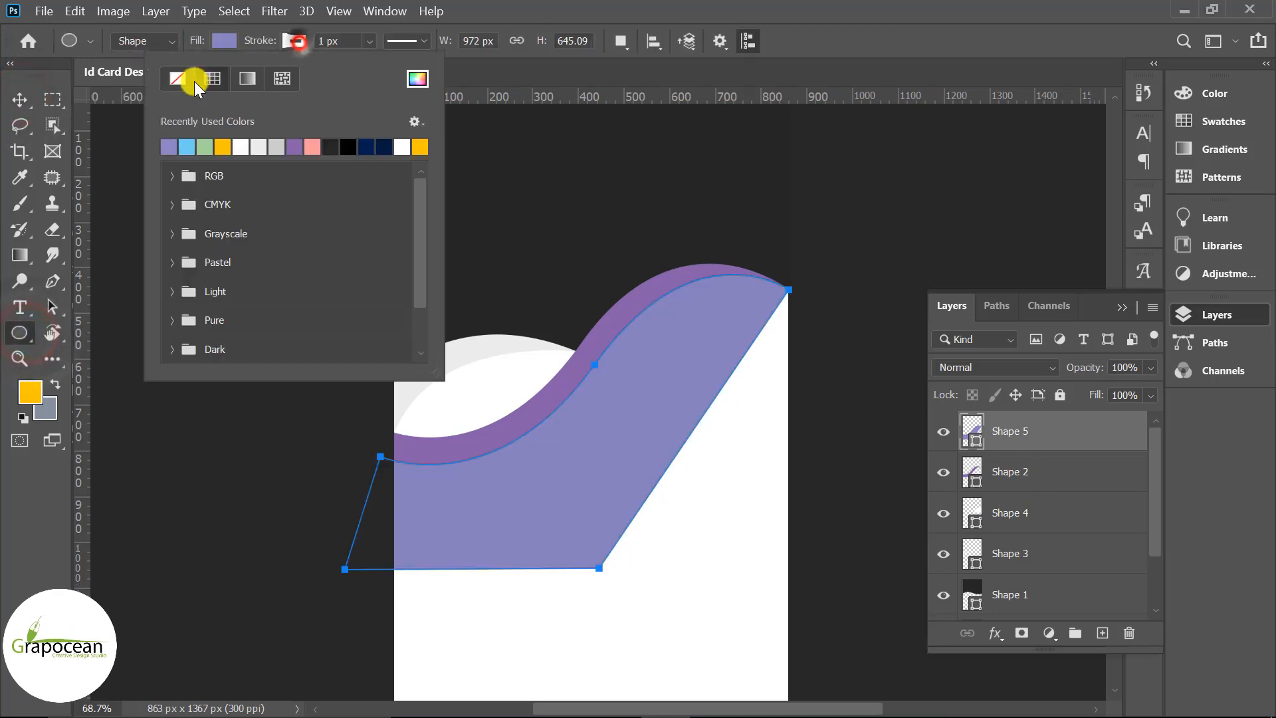
left_click(23, 99)
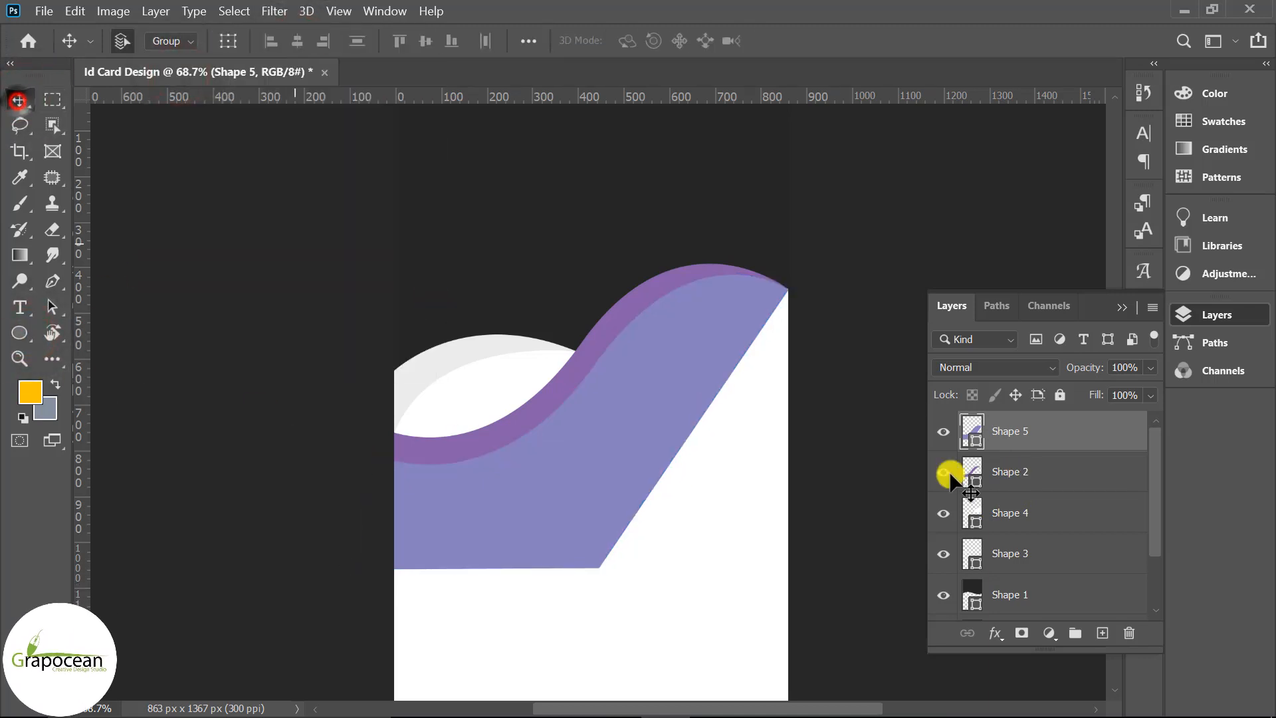
Clip Shape 5 to the ribbon below and add a new empty layer above
right_click(1041, 438)
left_click(853, 400)
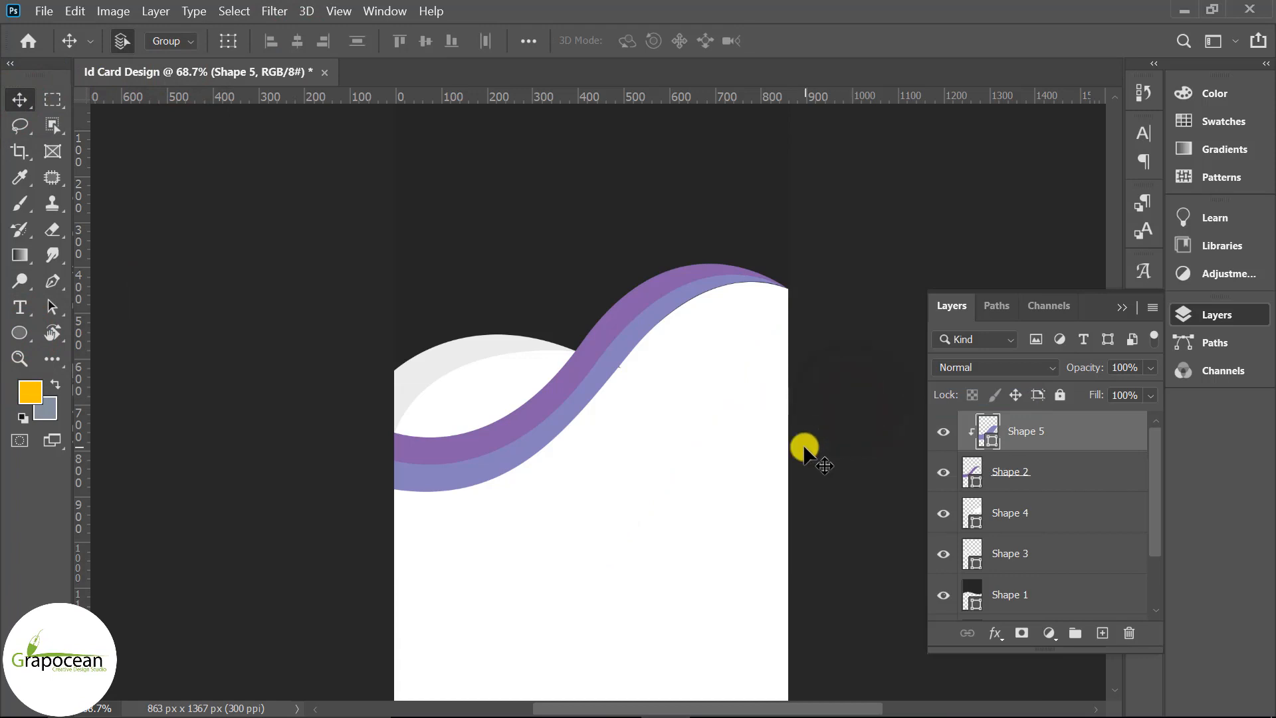
scroll(804, 452, "down", 1)
left_click(1101, 631)
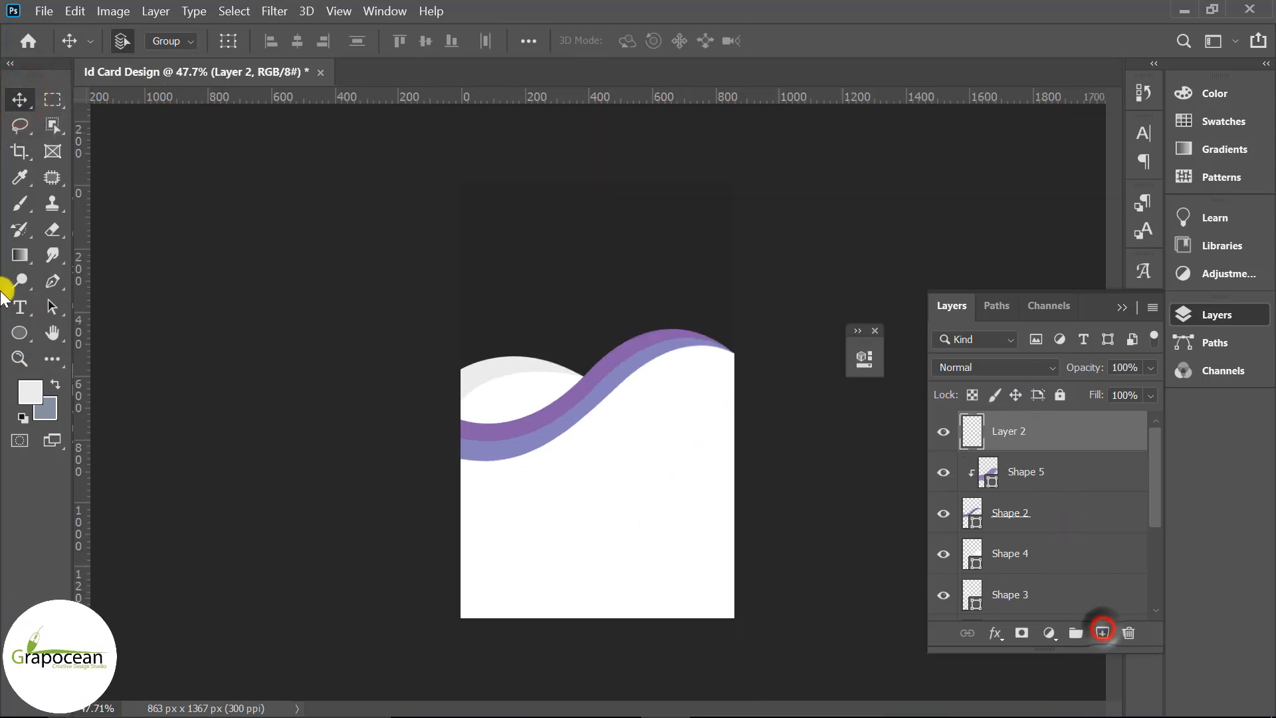
Draw a circle about 329 px wide above the wave with the Ellipse Tool
right_click(22, 329)
left_click(109, 369)
left_click_drag(566, 203, 678, 293)
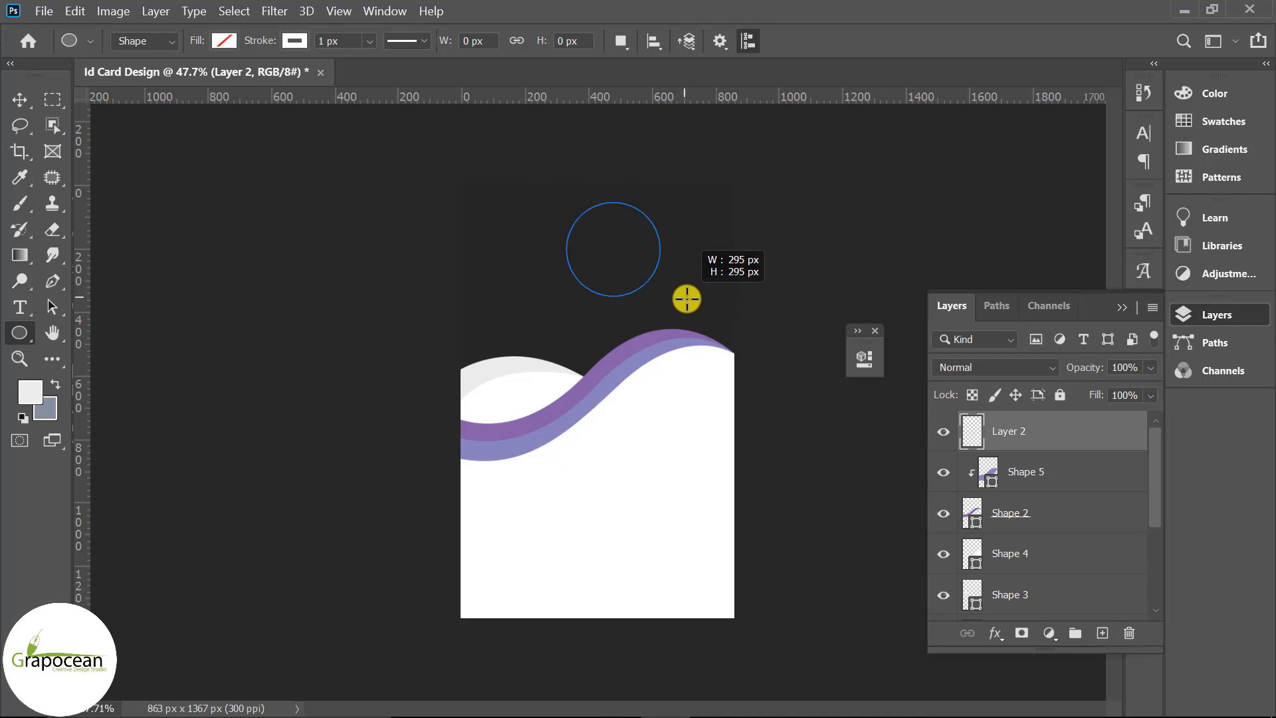
left_click_drag(689, 302, 697, 308)
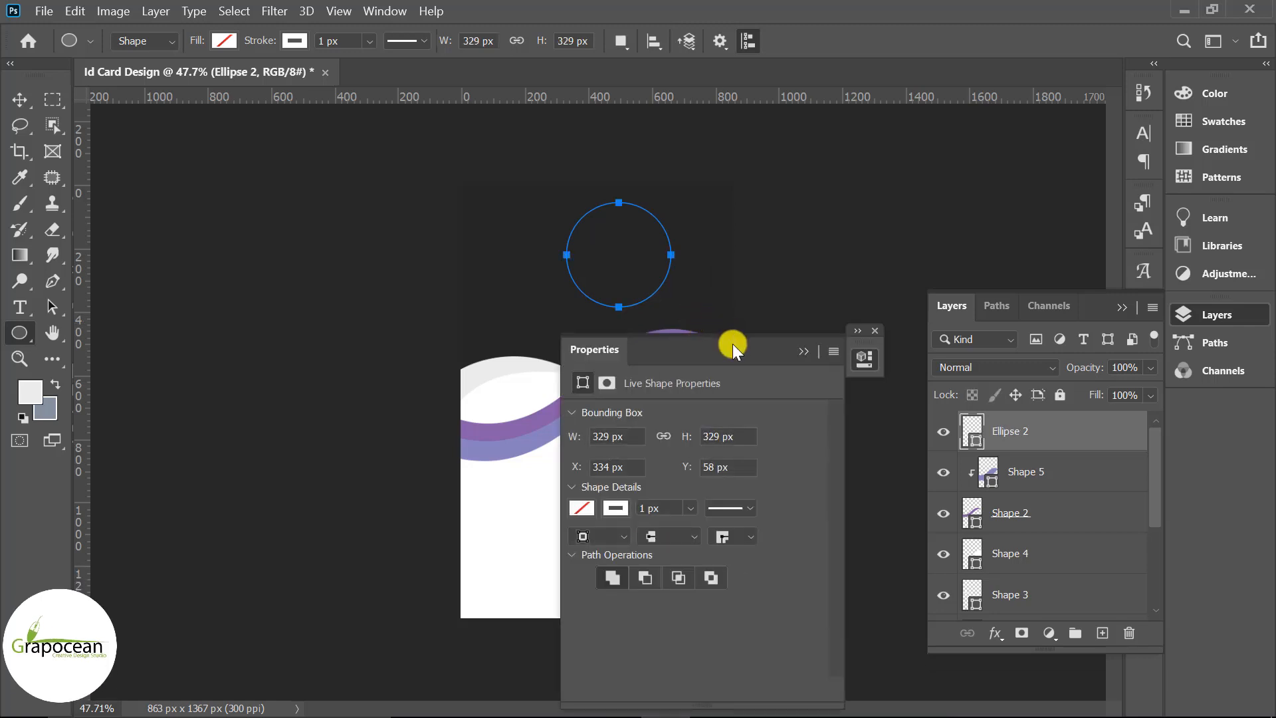
left_click(801, 351)
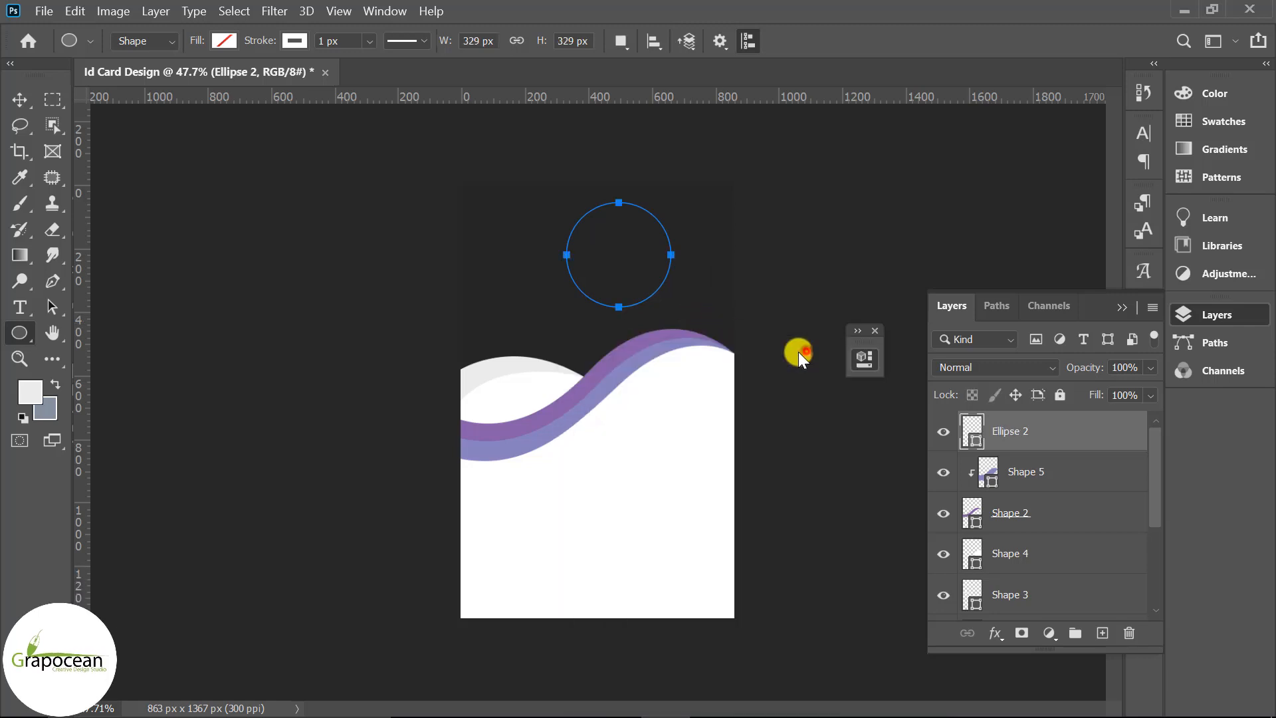
Fill the circle light grey and centre it horizontally on the card
left_click(232, 41)
left_click(105, 142)
left_click(21, 98)
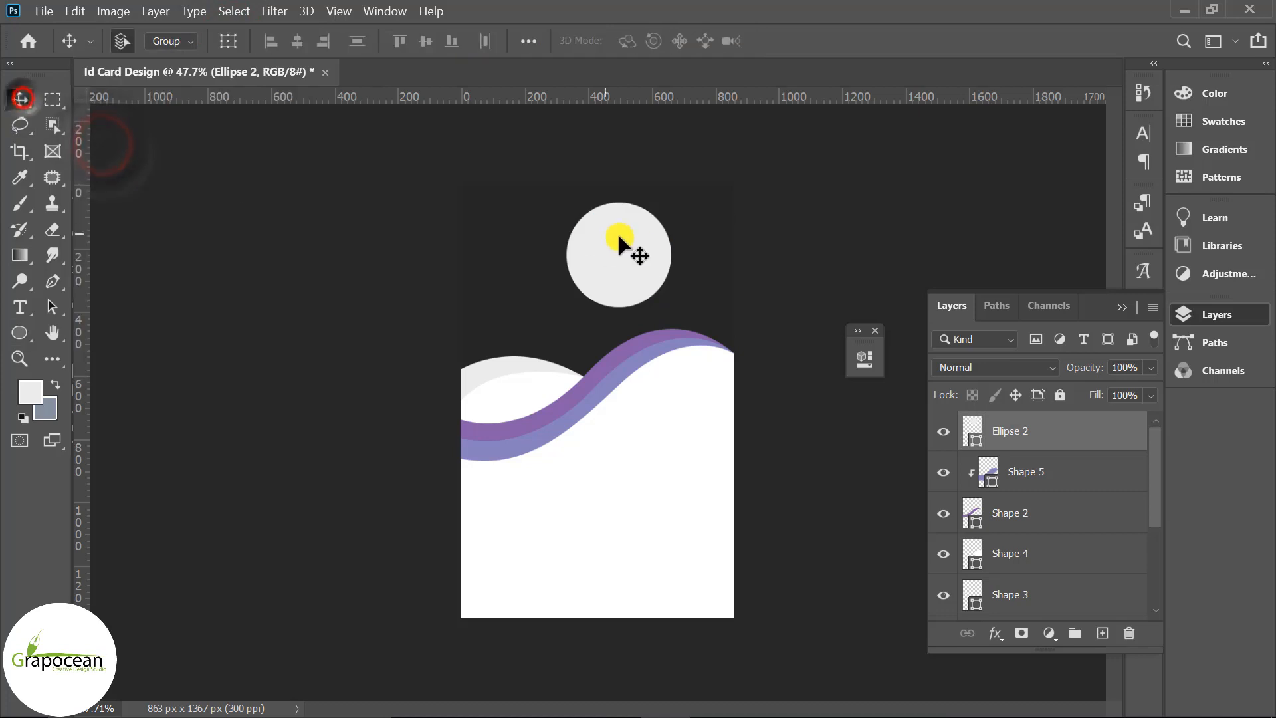
left_click_drag(618, 236, 605, 251)
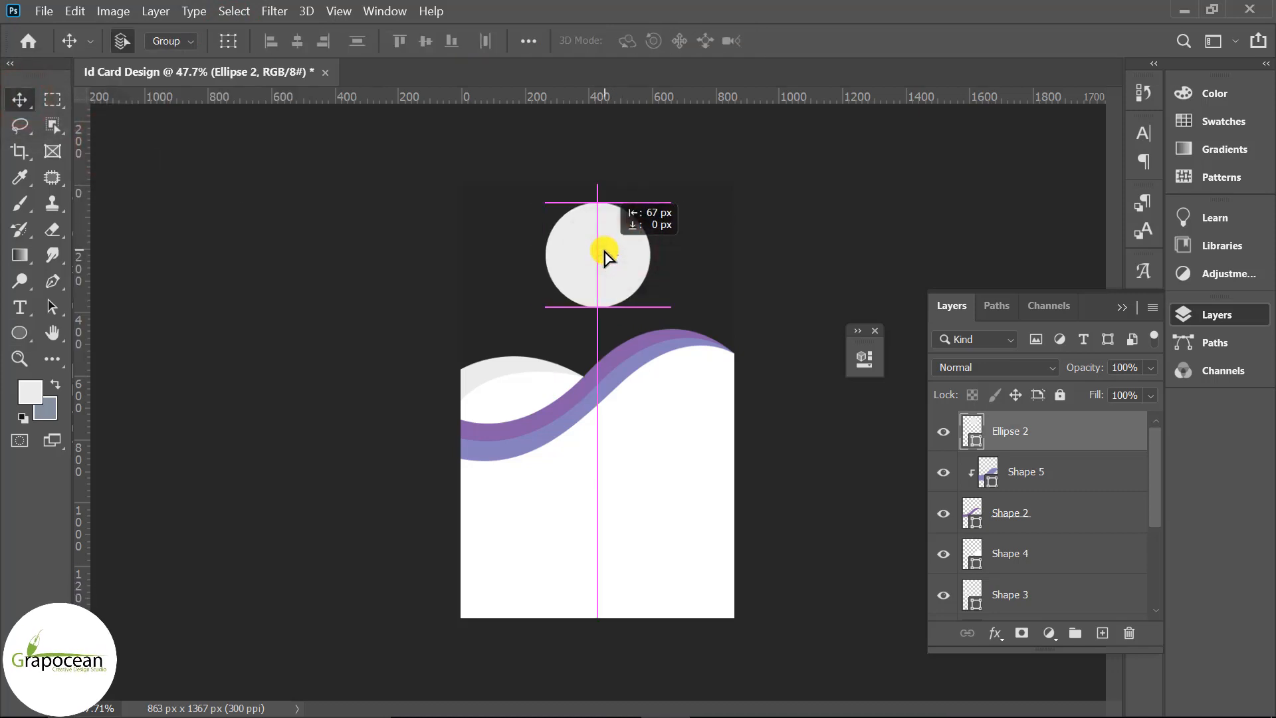
scroll(663, 283, "up", 2)
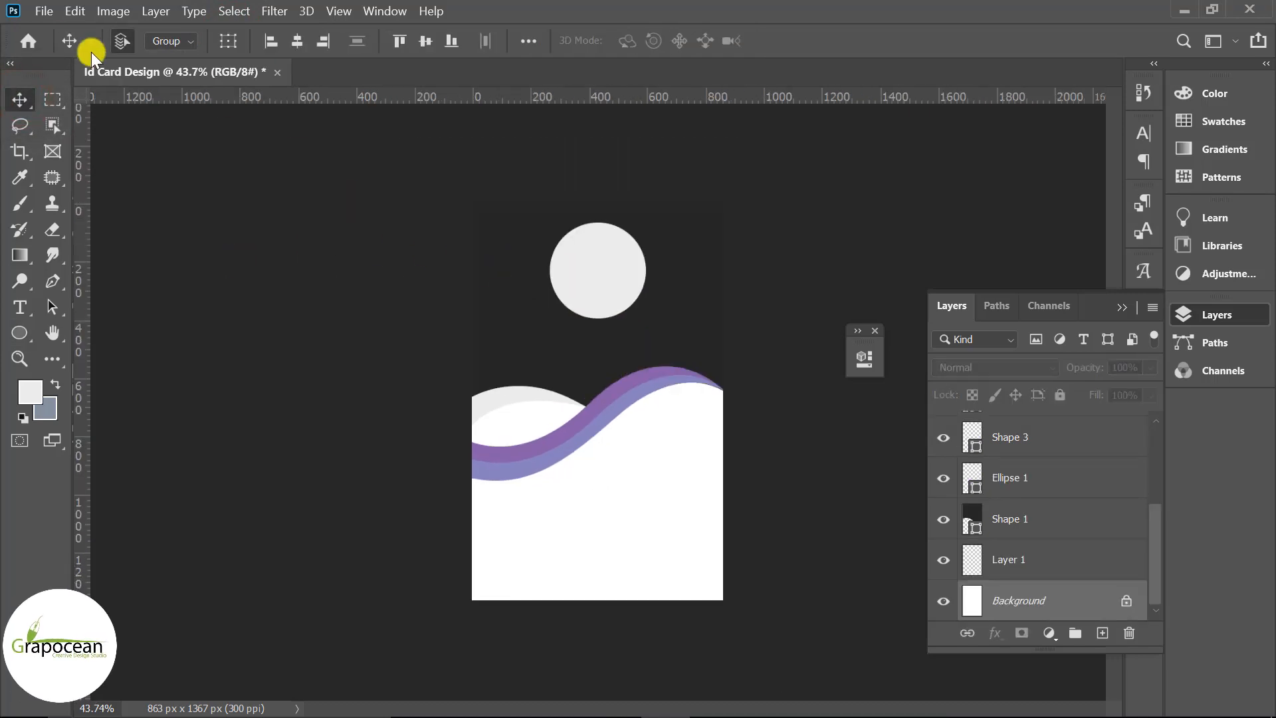
Open the portrait photo '8a3sZYO1hW (1)', unlock it, and drag it into the ID card document
left_click(38, 10)
left_click(58, 40)
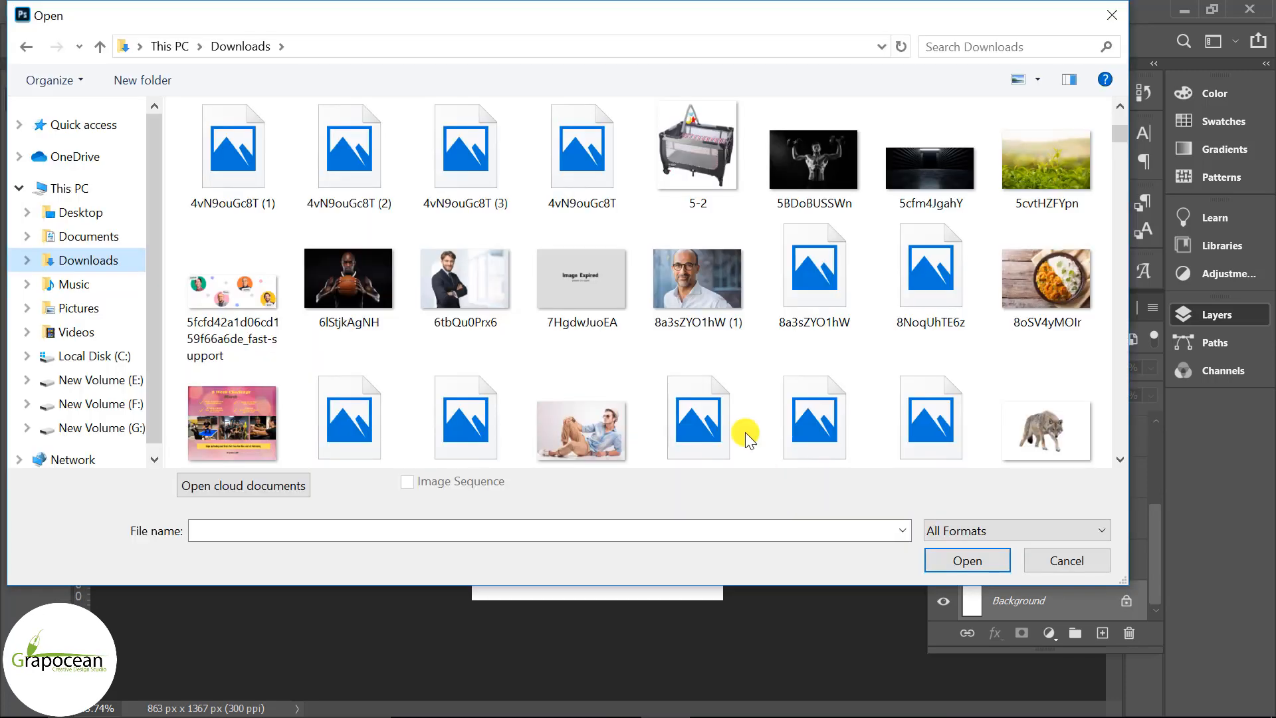
left_click(686, 290)
left_click(967, 560)
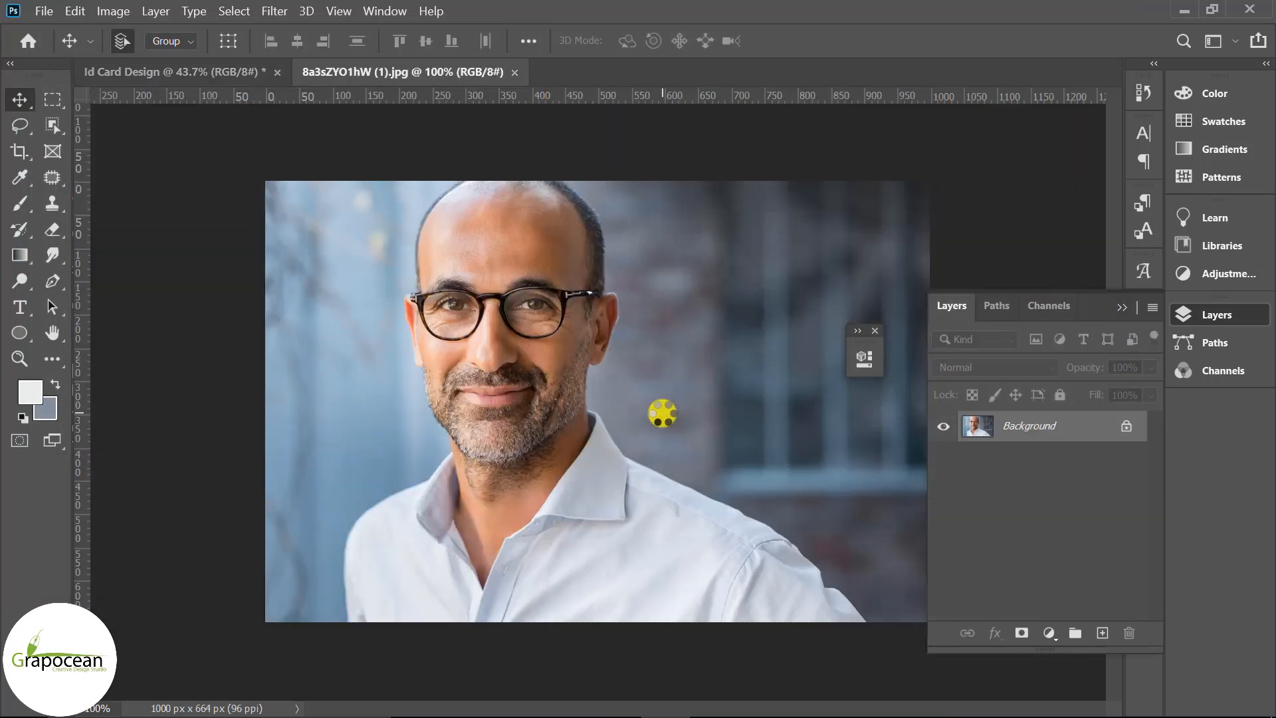
left_click(1126, 426)
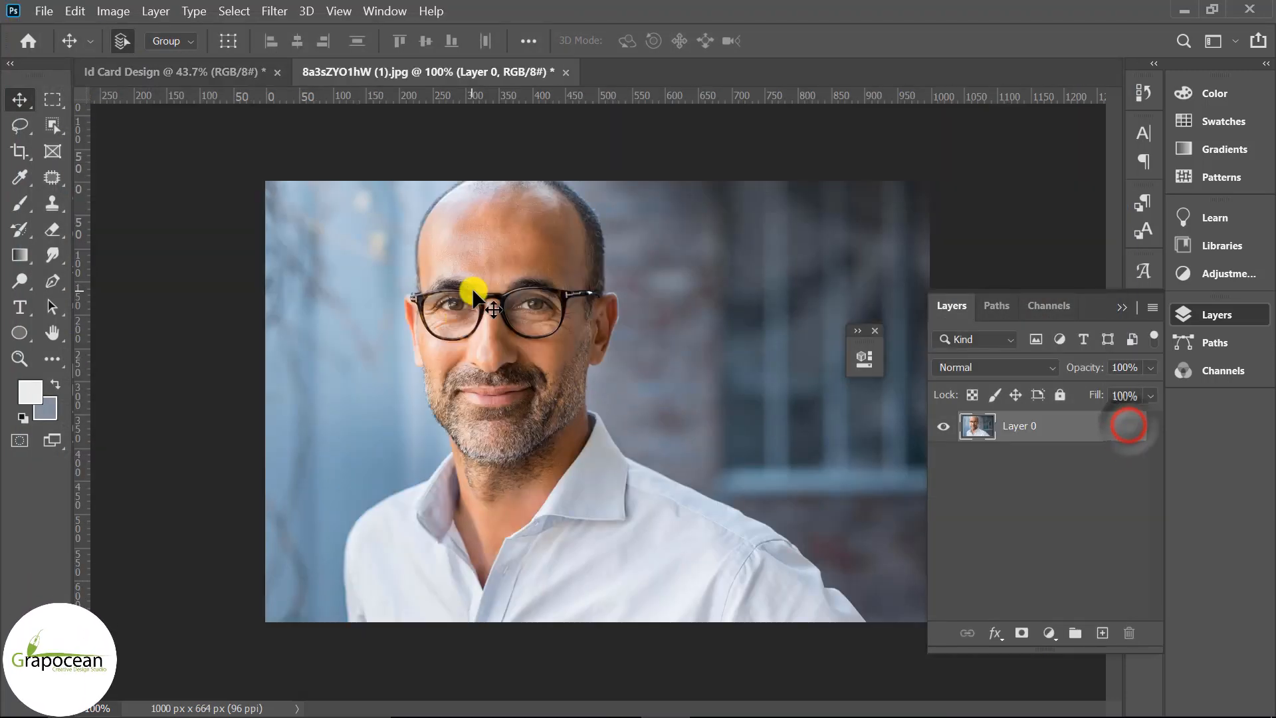
left_click_drag(493, 255, 591, 281)
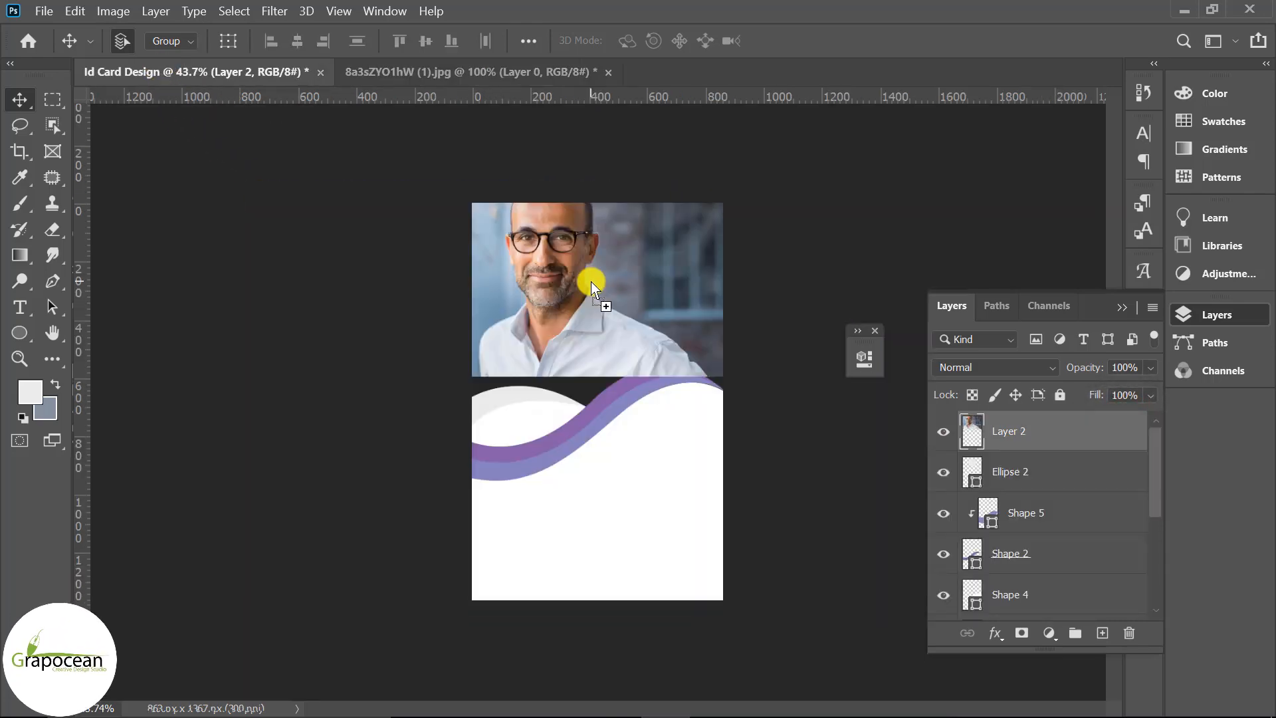
Clip the photo to the grey circle and scale it so the man's face fills it
right_click(1069, 439)
left_click(878, 393)
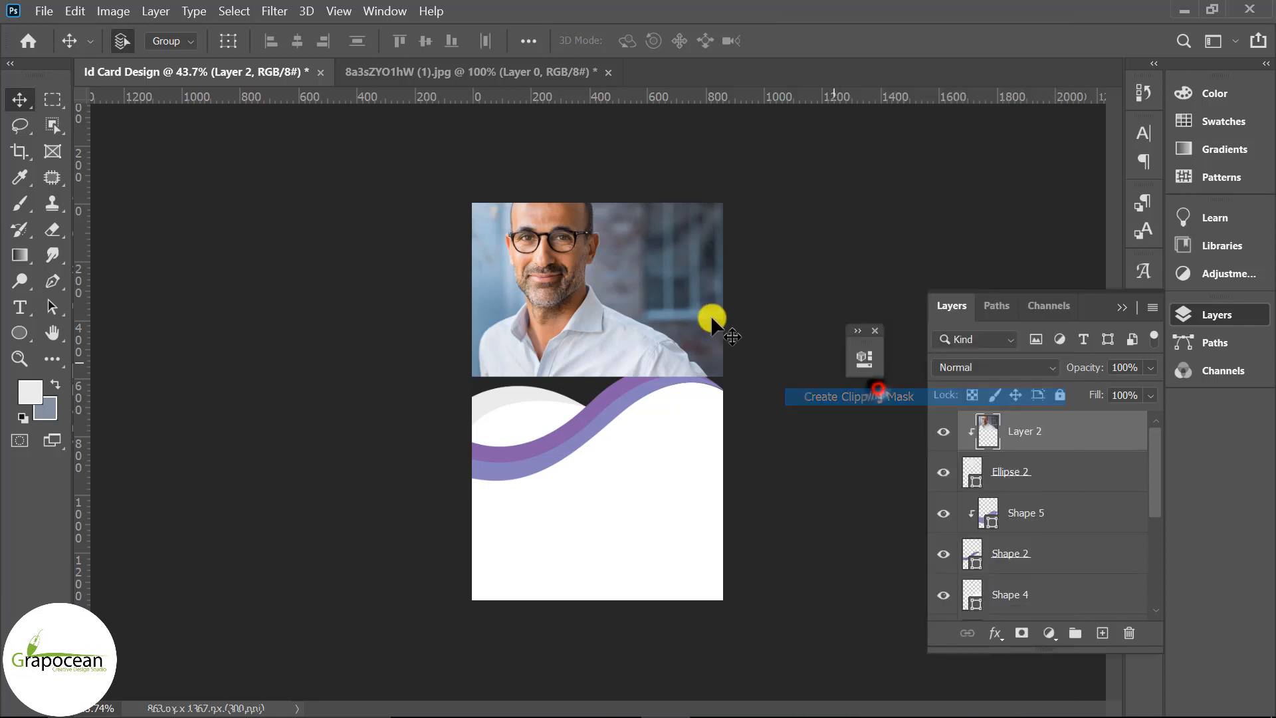
key("ctrl+t")
left_click_drag(618, 268, 647, 287)
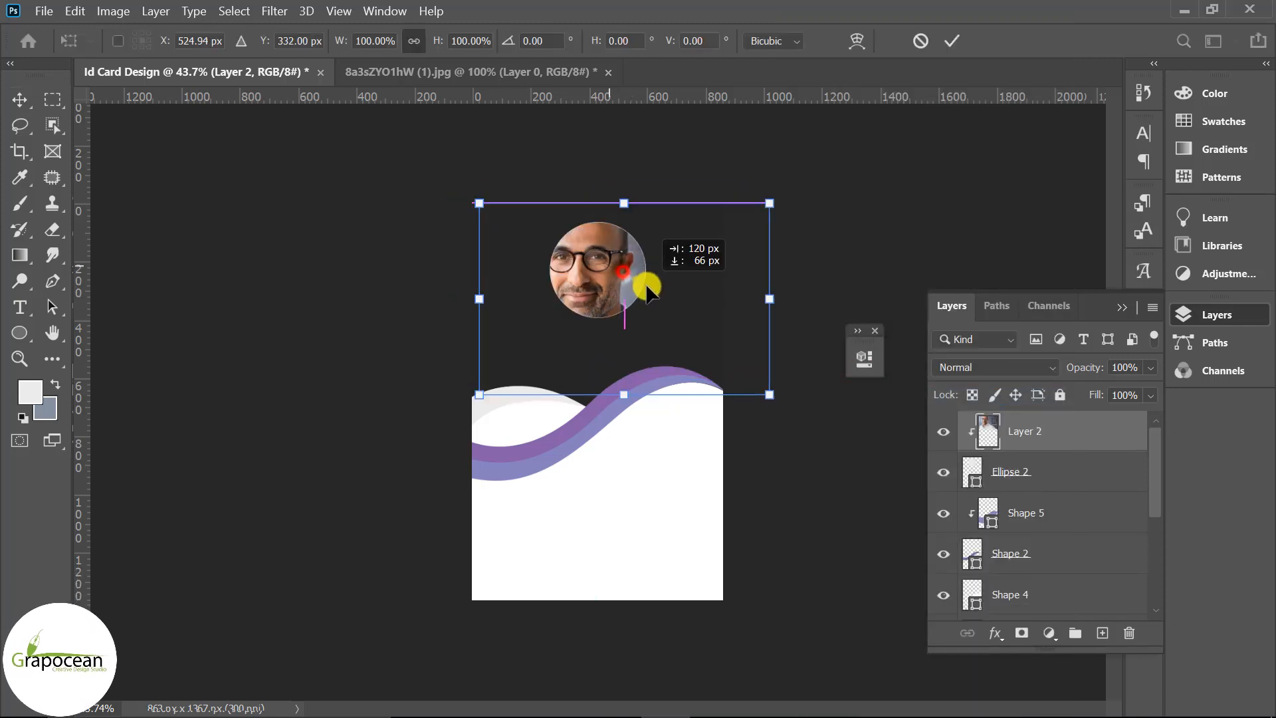
left_click_drag(771, 399, 737, 377)
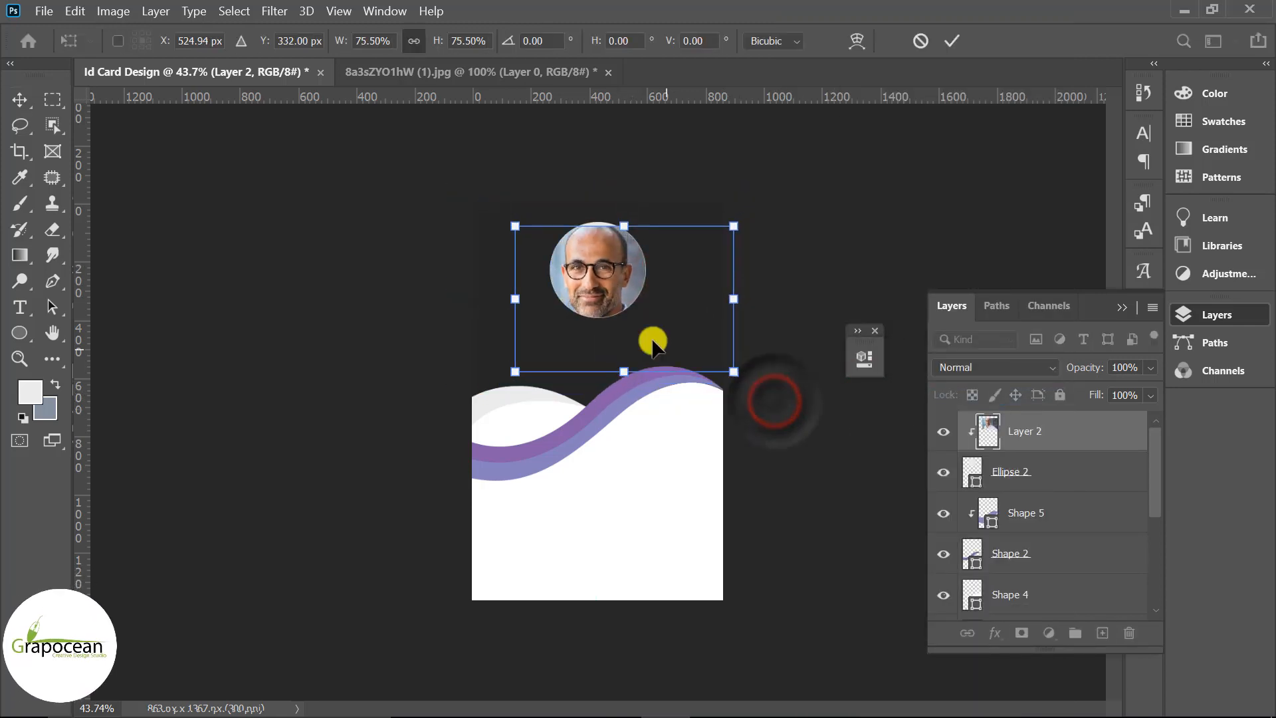
left_click_drag(652, 343, 648, 336)
left_click_drag(737, 376, 703, 340)
left_click_drag(650, 327, 654, 329)
left_click(948, 40)
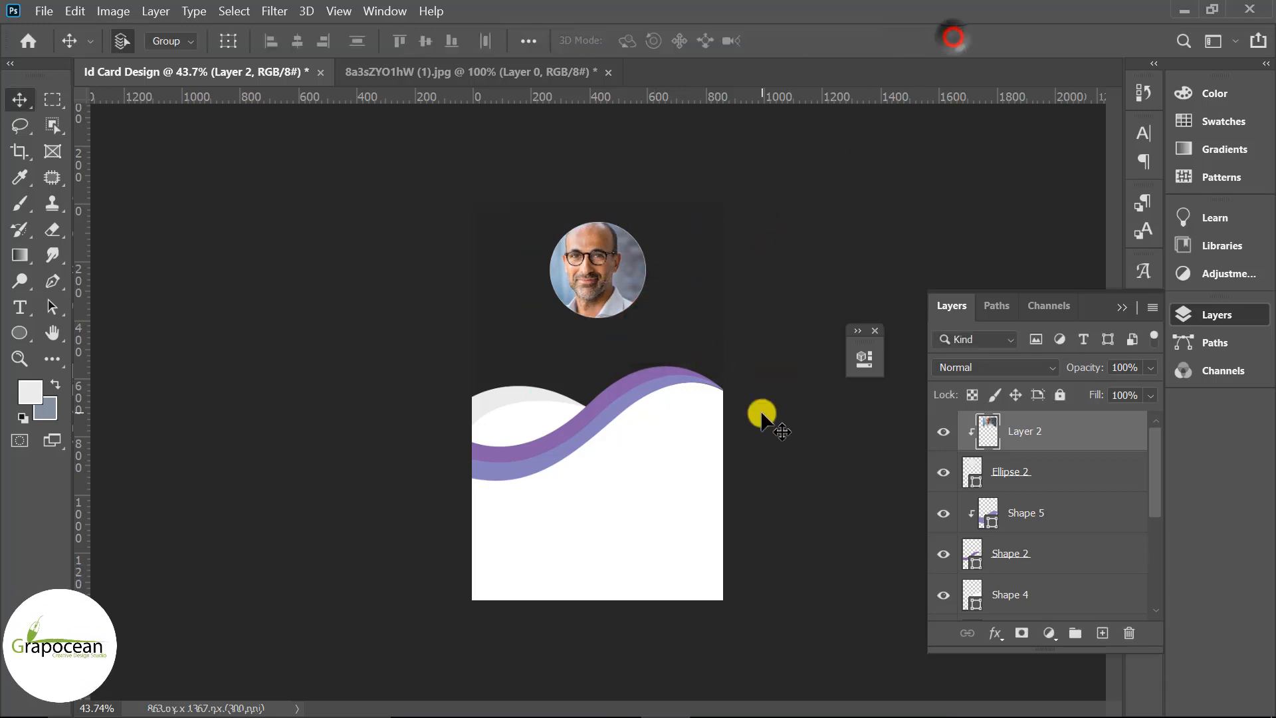
left_click(608, 412)
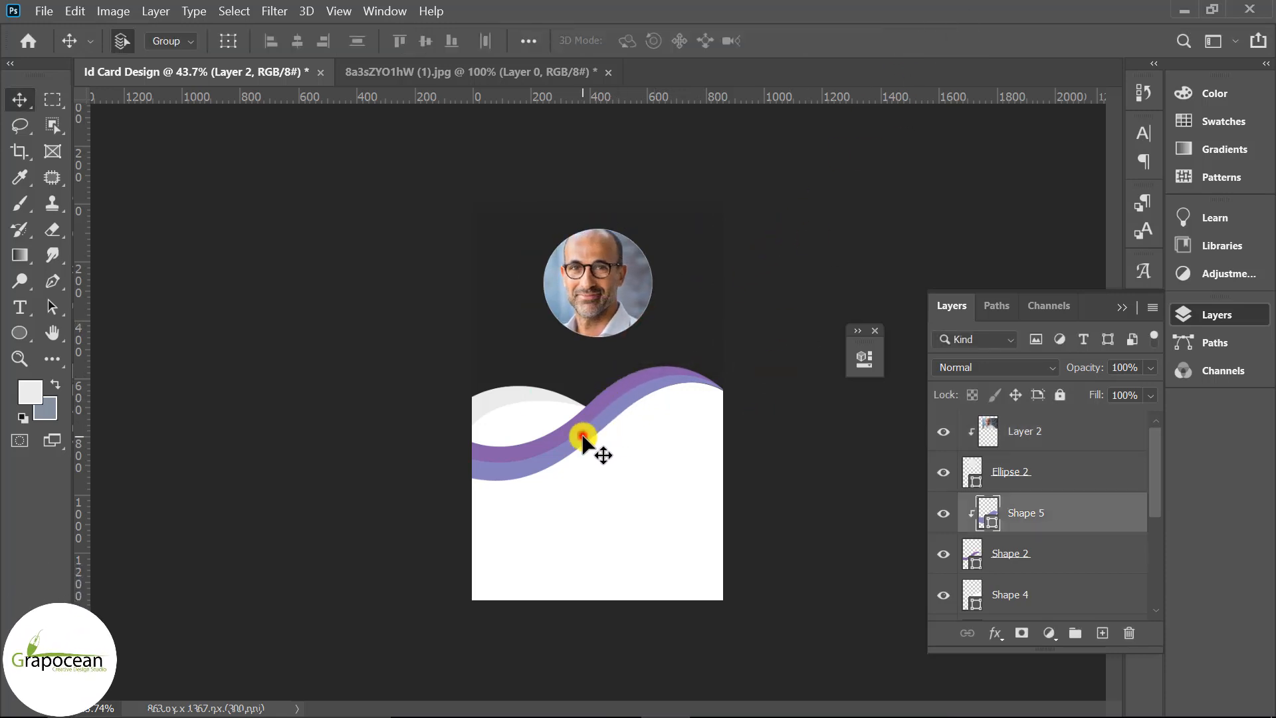
Rotate Shape 2 and Shape 5 together about 6.86° and move them slightly up-left
left_click(571, 428, "shift")
key("ctrl+t")
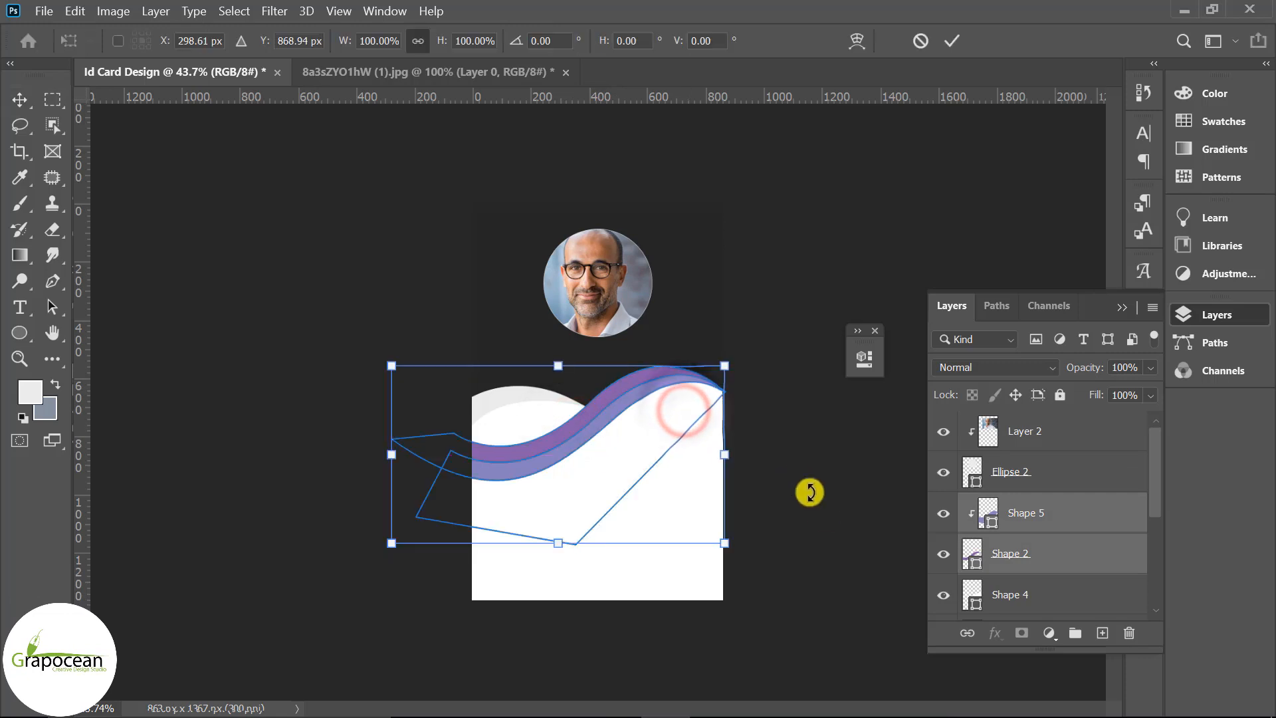
left_click_drag(807, 532, 830, 544)
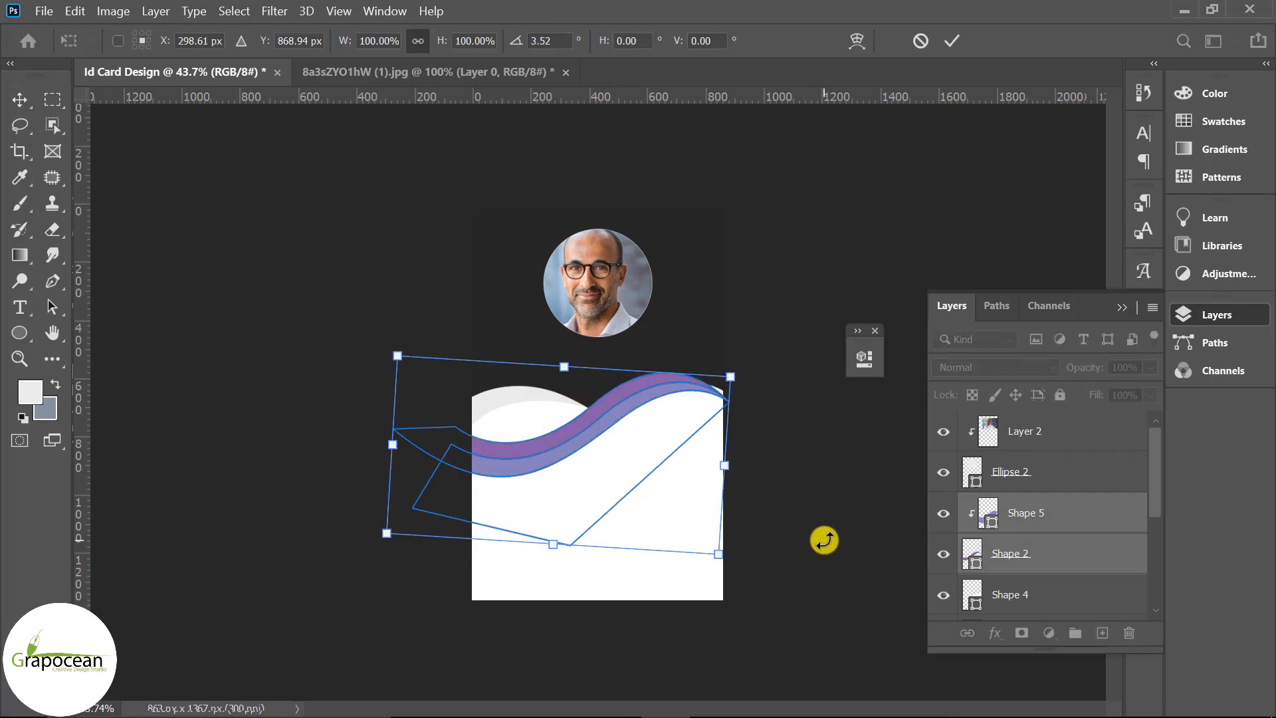
left_click_drag(768, 585, 764, 588)
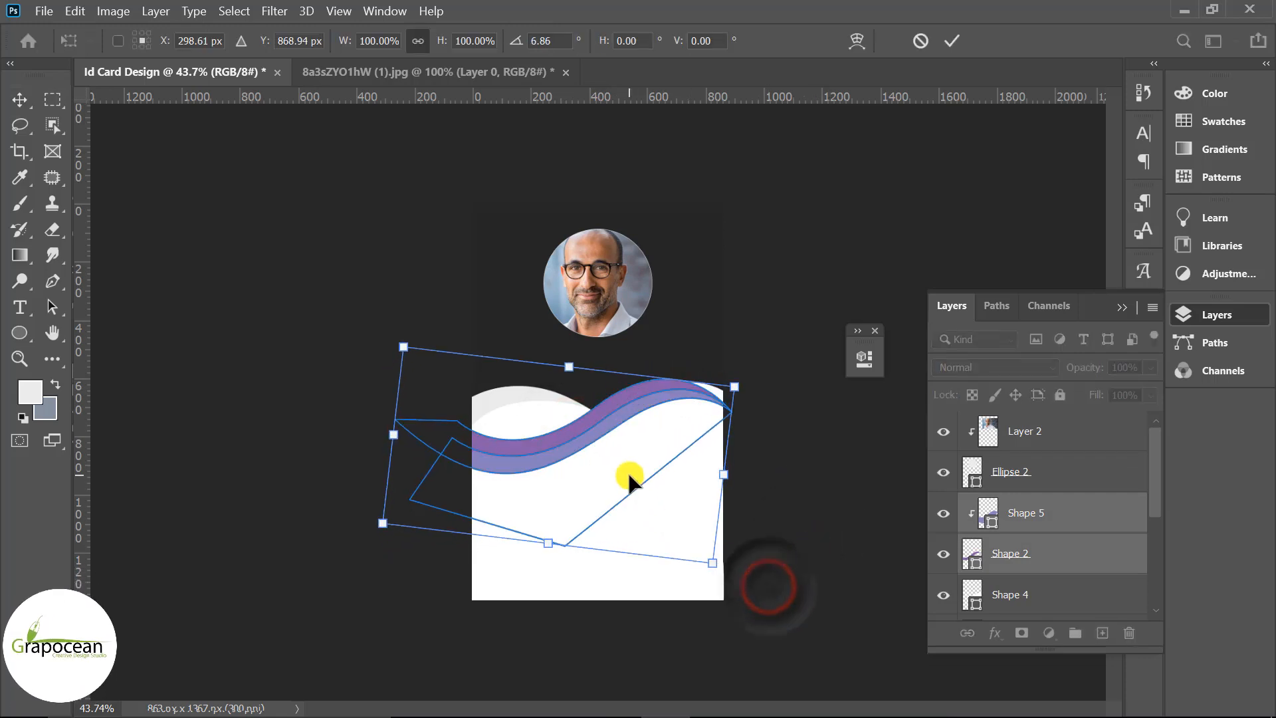
mouse_move(598, 435)
left_mouse_down()
mouse_move(602, 445)
mouse_move(597, 426)
left_mouse_up()
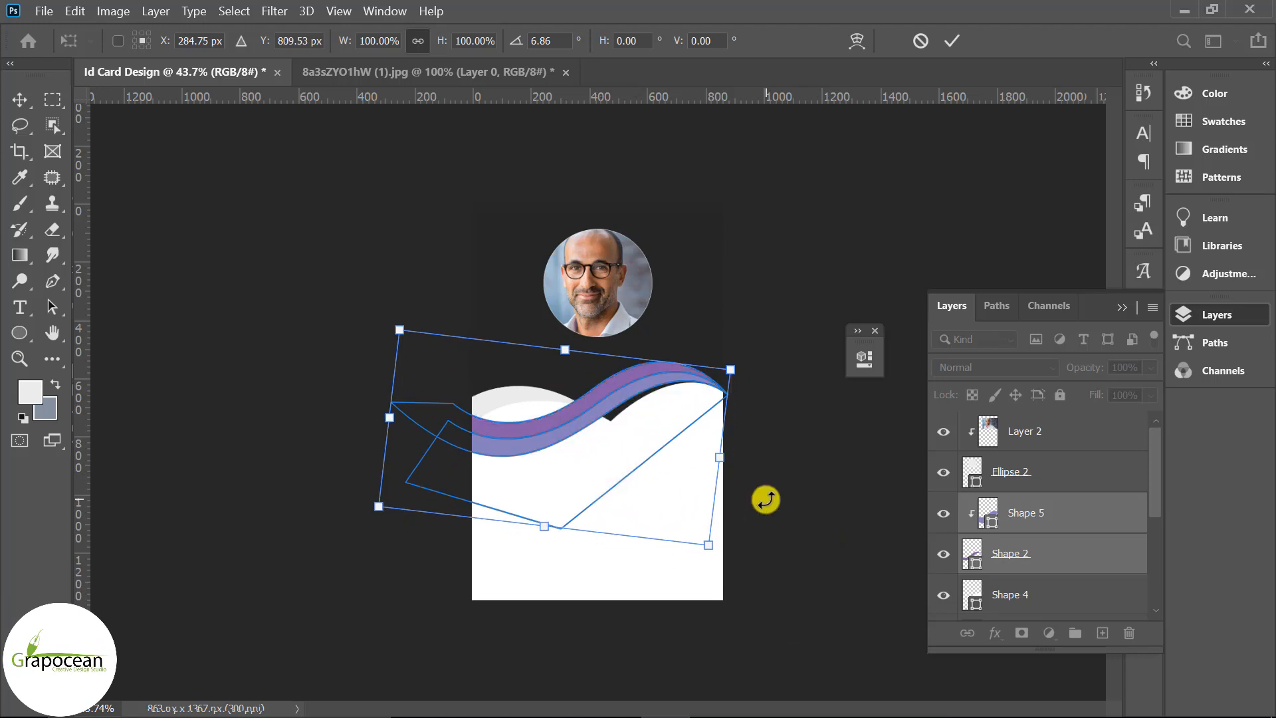
left_click(953, 46)
left_click(800, 484)
scroll(782, 461, "down", 1)
left_click(782, 460)
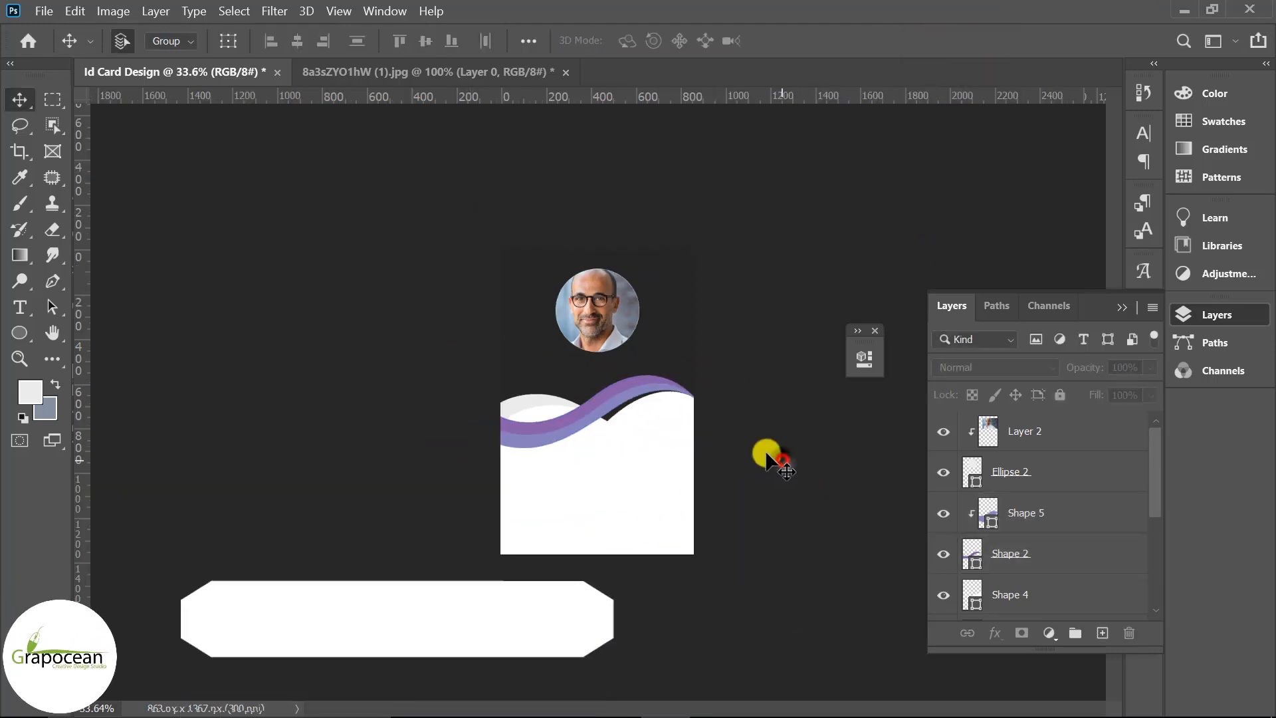
Give the portrait's Ellipse 2 circle a thin white stroke outline
left_click(601, 300)
left_click(1011, 473)
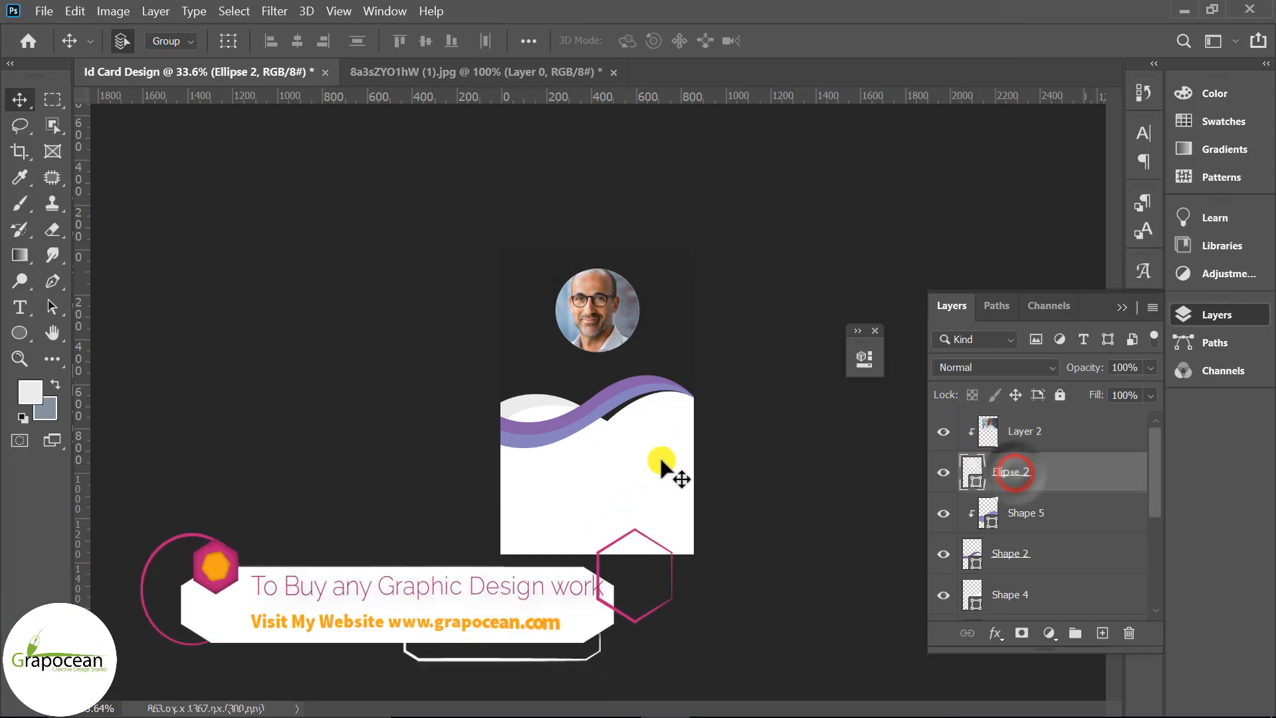
left_click(20, 331)
left_click(346, 40)
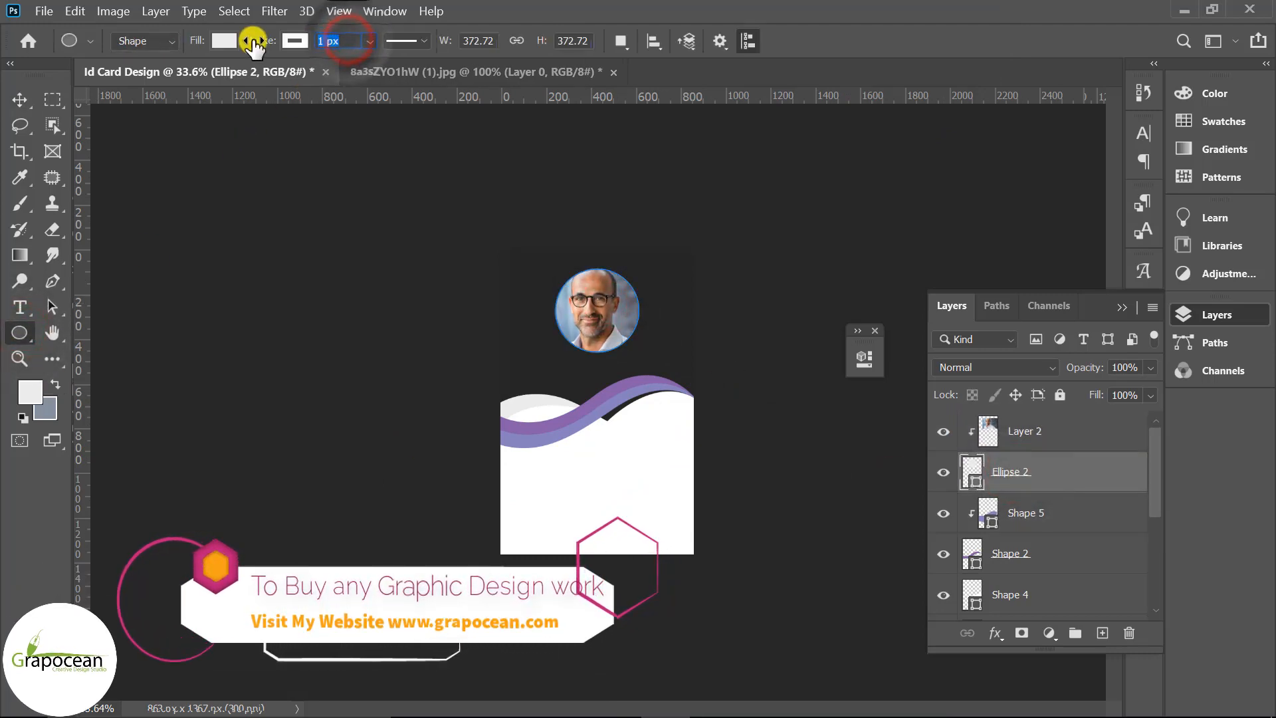
left_click(20, 99)
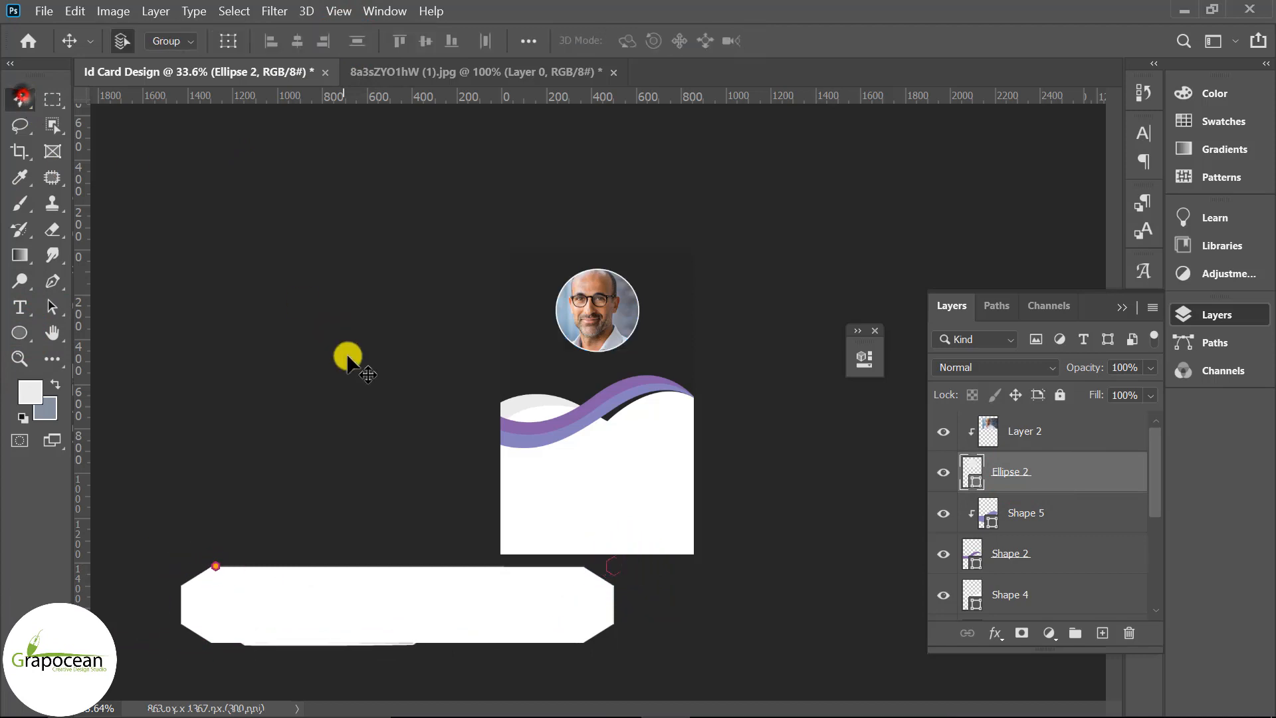
scroll(604, 492, "up", 1)
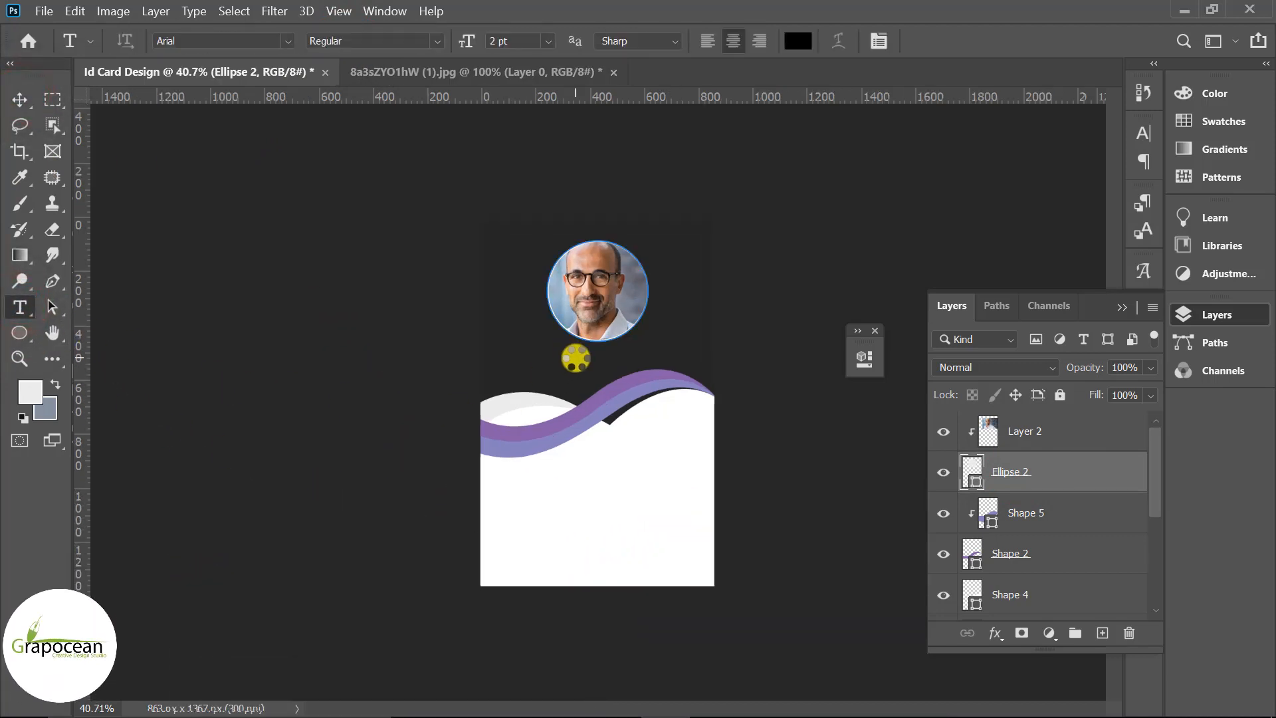
left_click(17, 100)
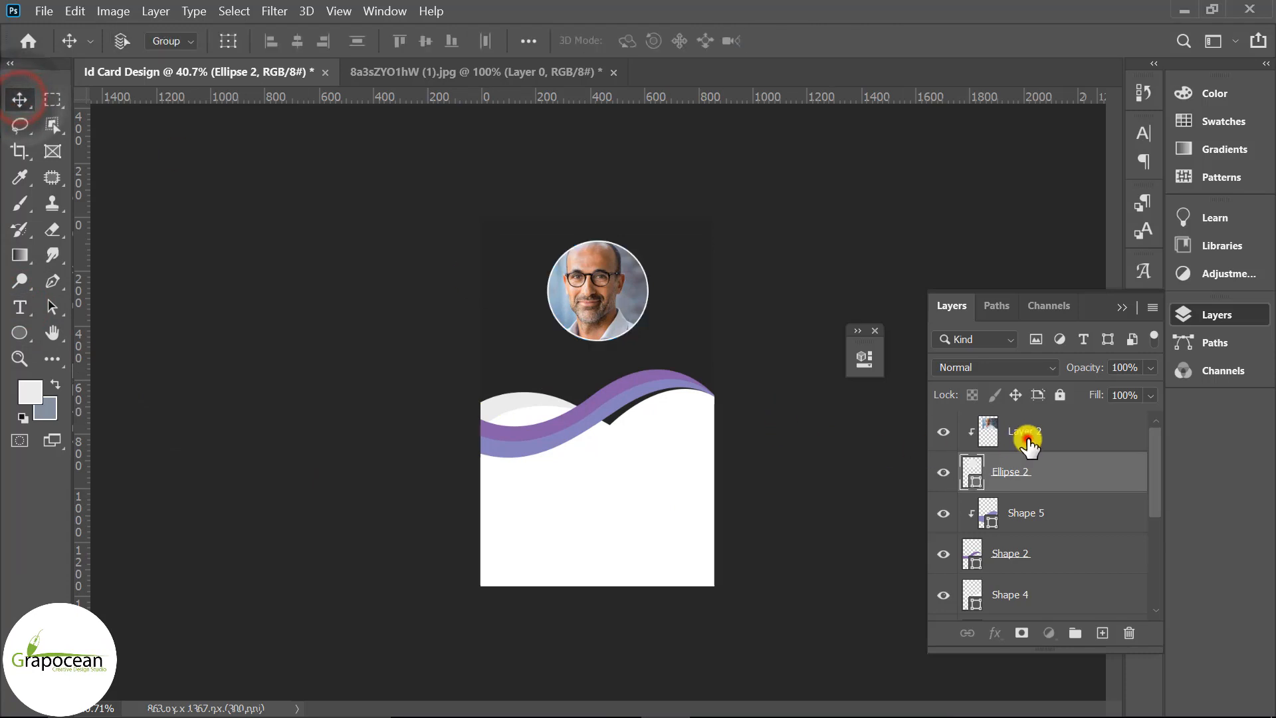
left_click(1029, 439, "shift")
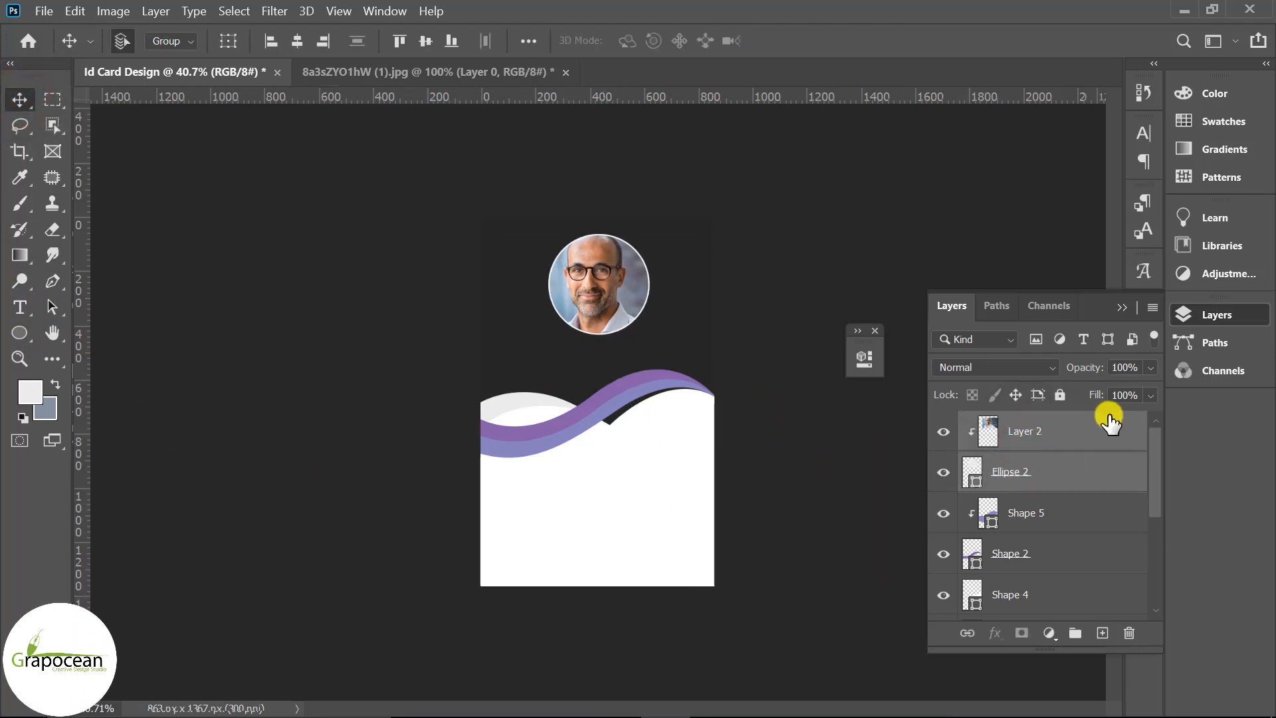
On a new layer, type 'GRAPHIC DESIGNER' at 6 pt below the portrait
left_click(1102, 633)
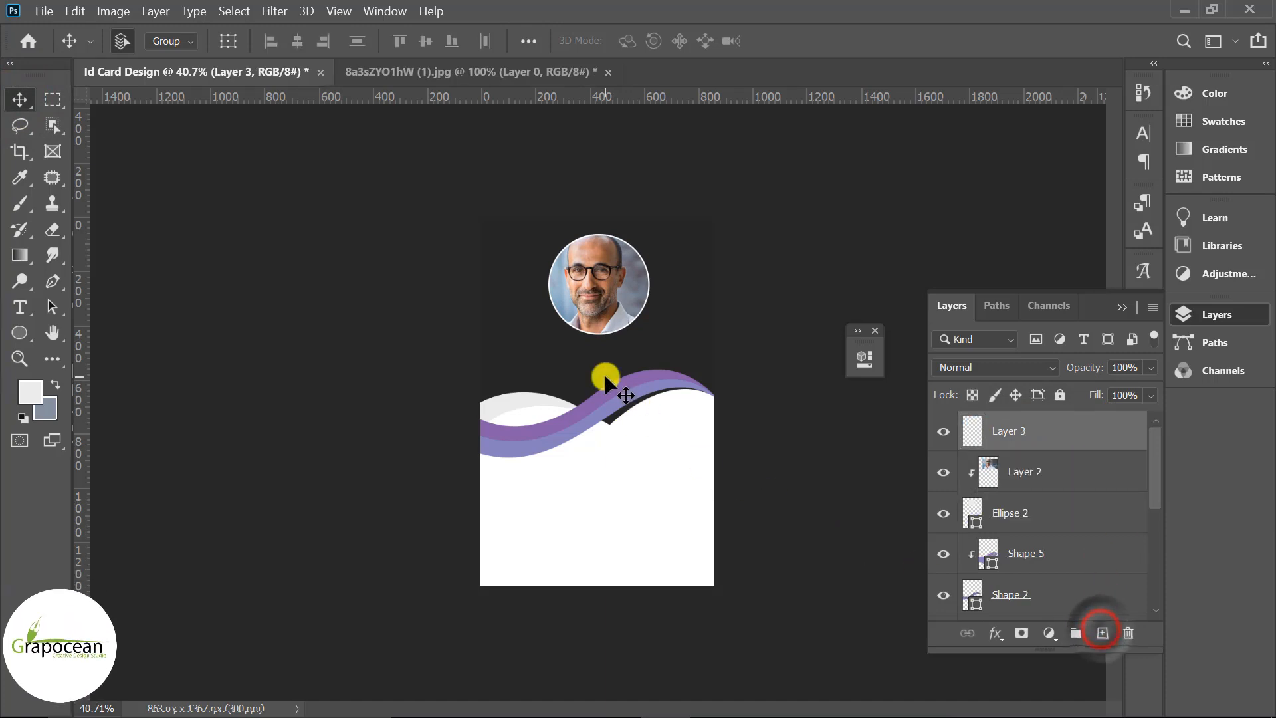
left_click(20, 306)
left_click(576, 360)
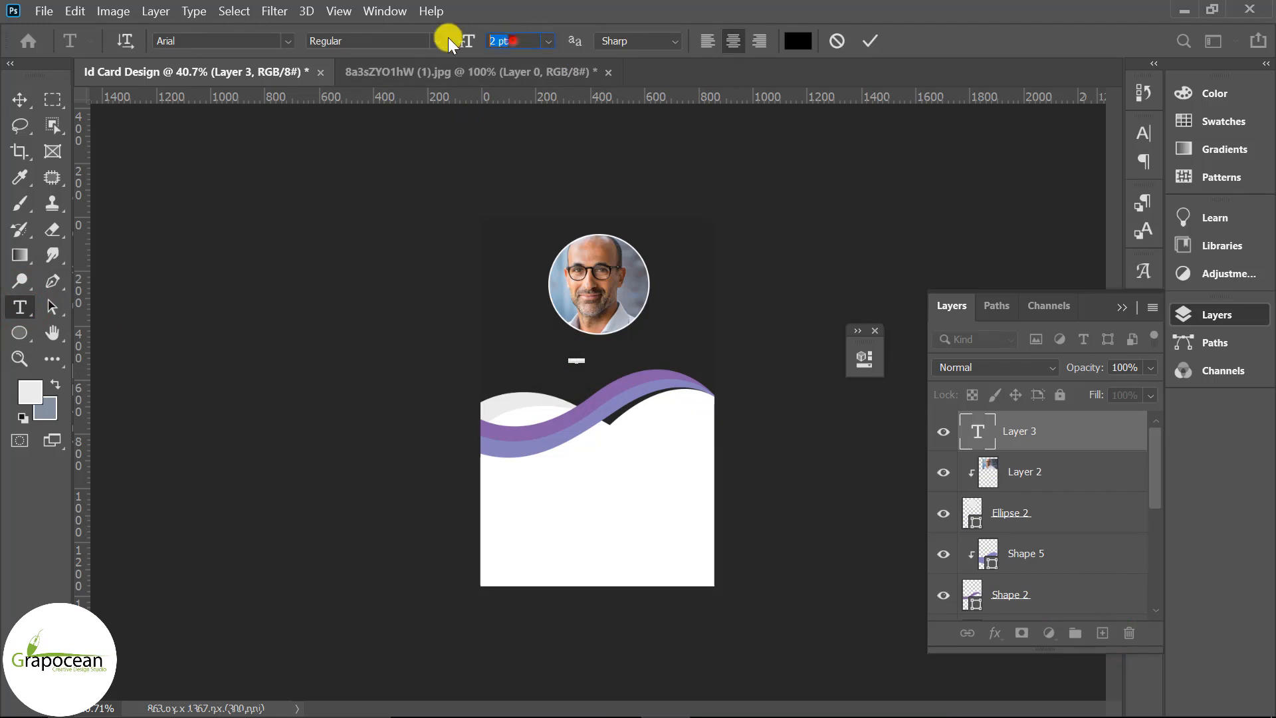
type("6")
key("Return")
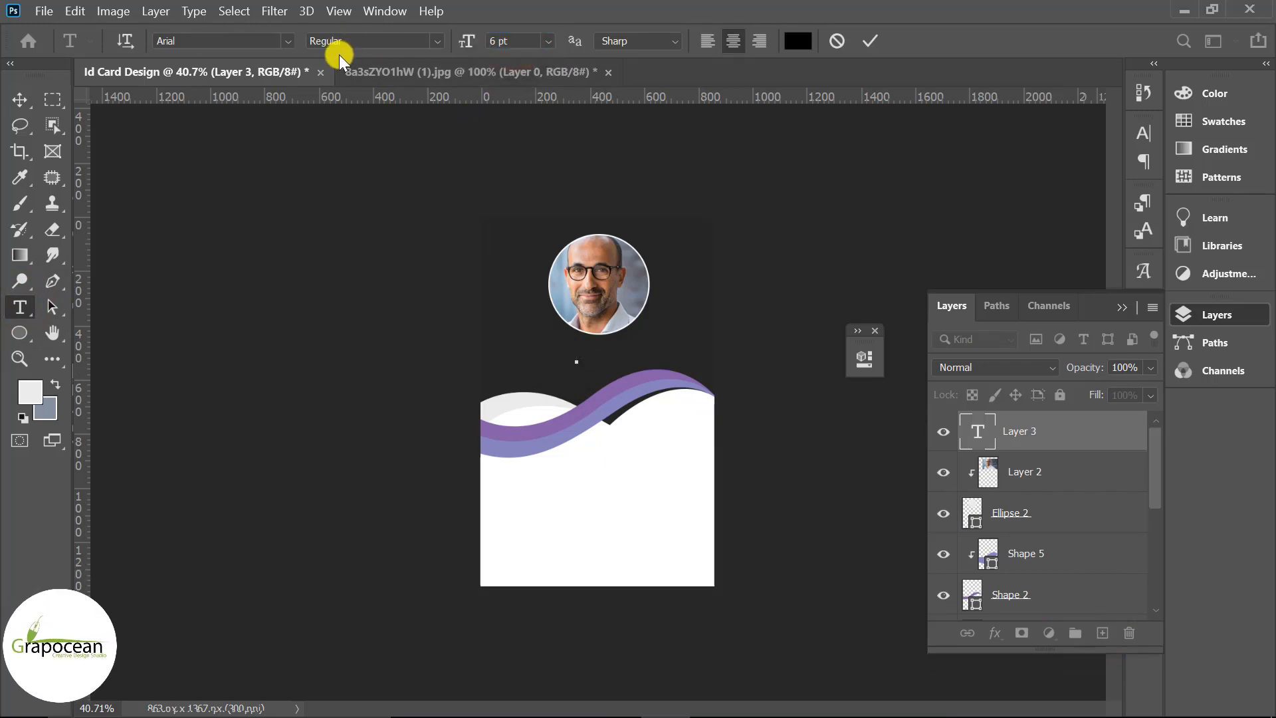
type("GRAPH")
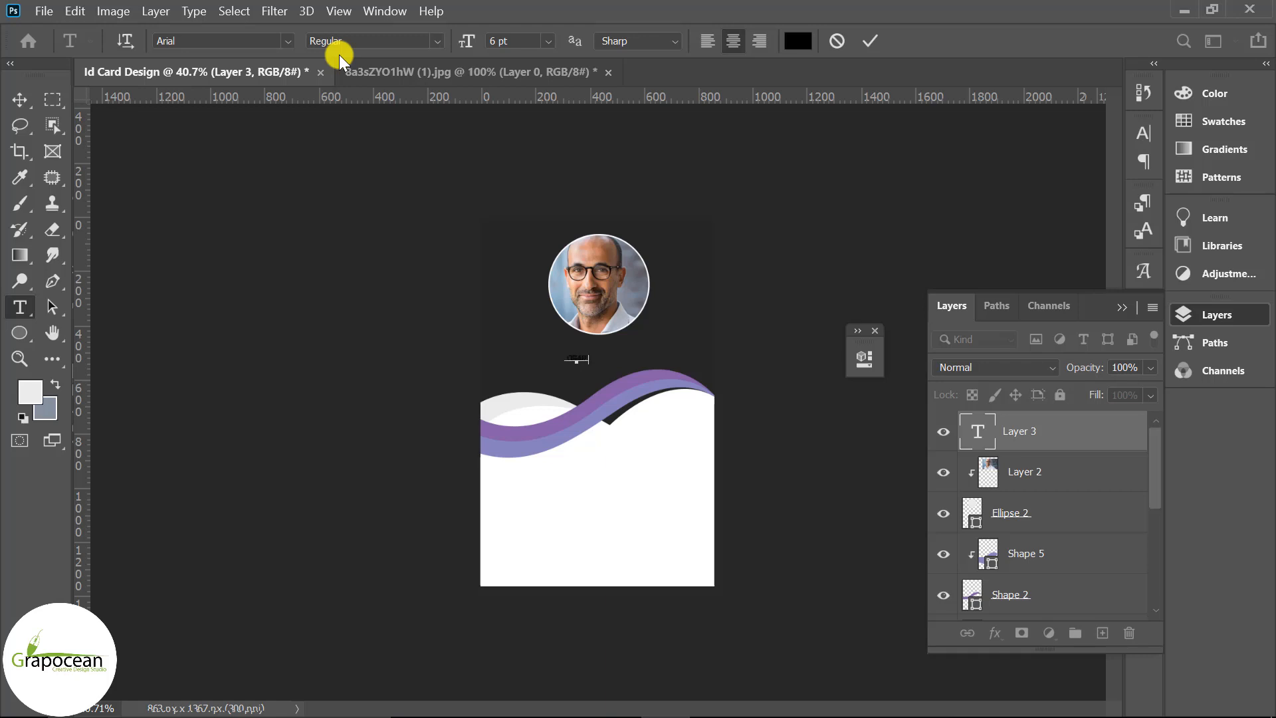
type("IC DESIGNER")
Turn off All Caps in the Character panel so the title reads 'Graphic Designer'
scroll(596, 376, "up", 3)
left_click_drag(623, 334, 120, 366)
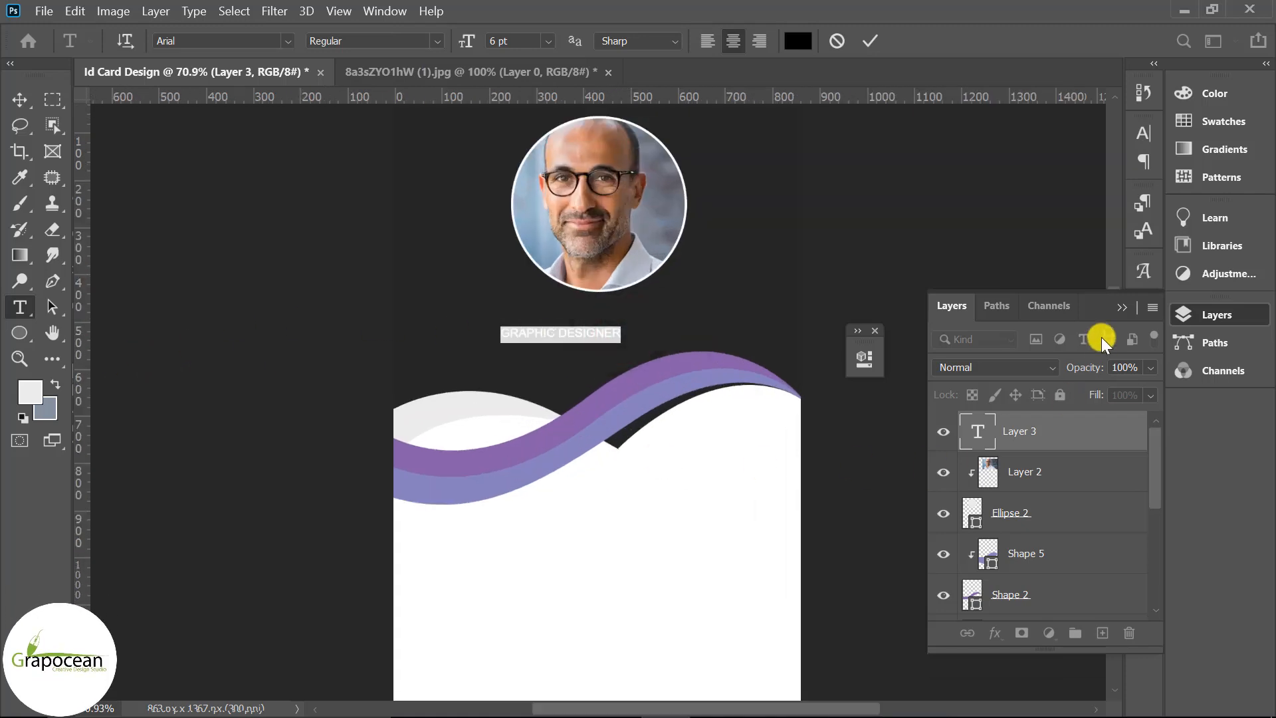
left_click(1141, 299)
left_click(1143, 135)
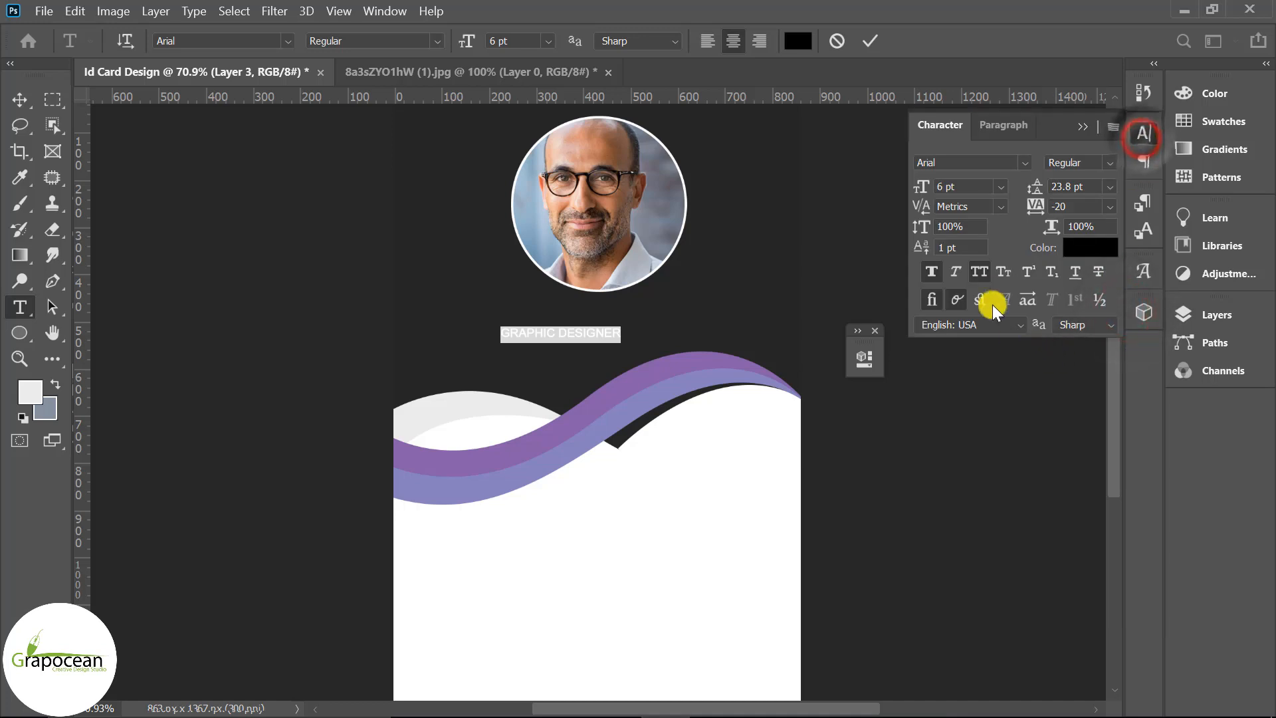
left_click(979, 272)
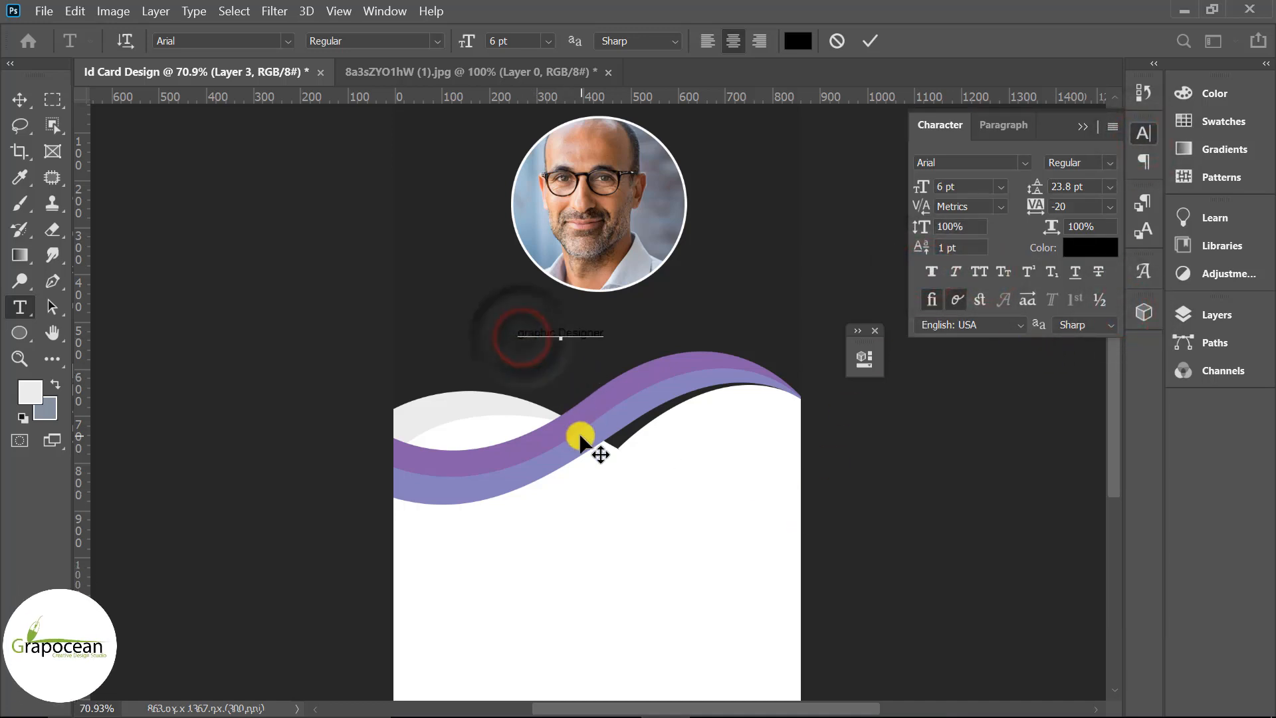
scroll(612, 361, "up", 1)
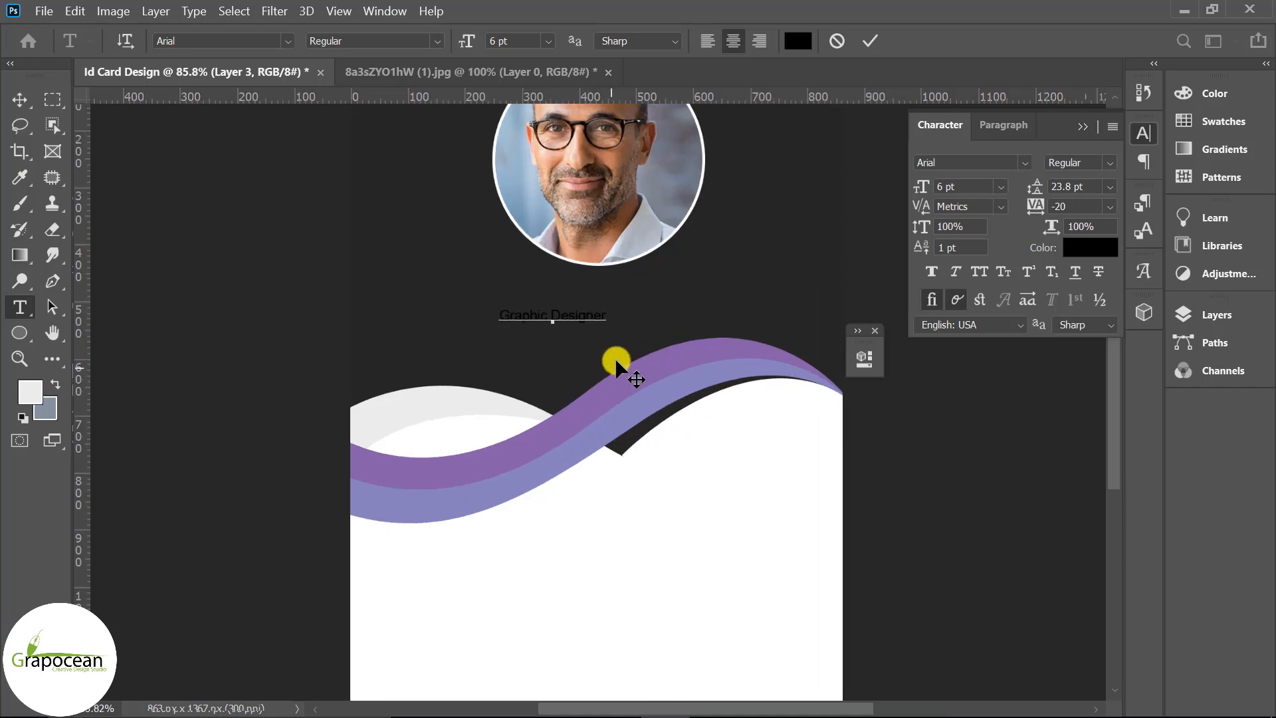
left_click_drag(612, 319, 328, 321)
Colour the title text with the ribbon's purple (#8560a8)
left_click(812, 44)
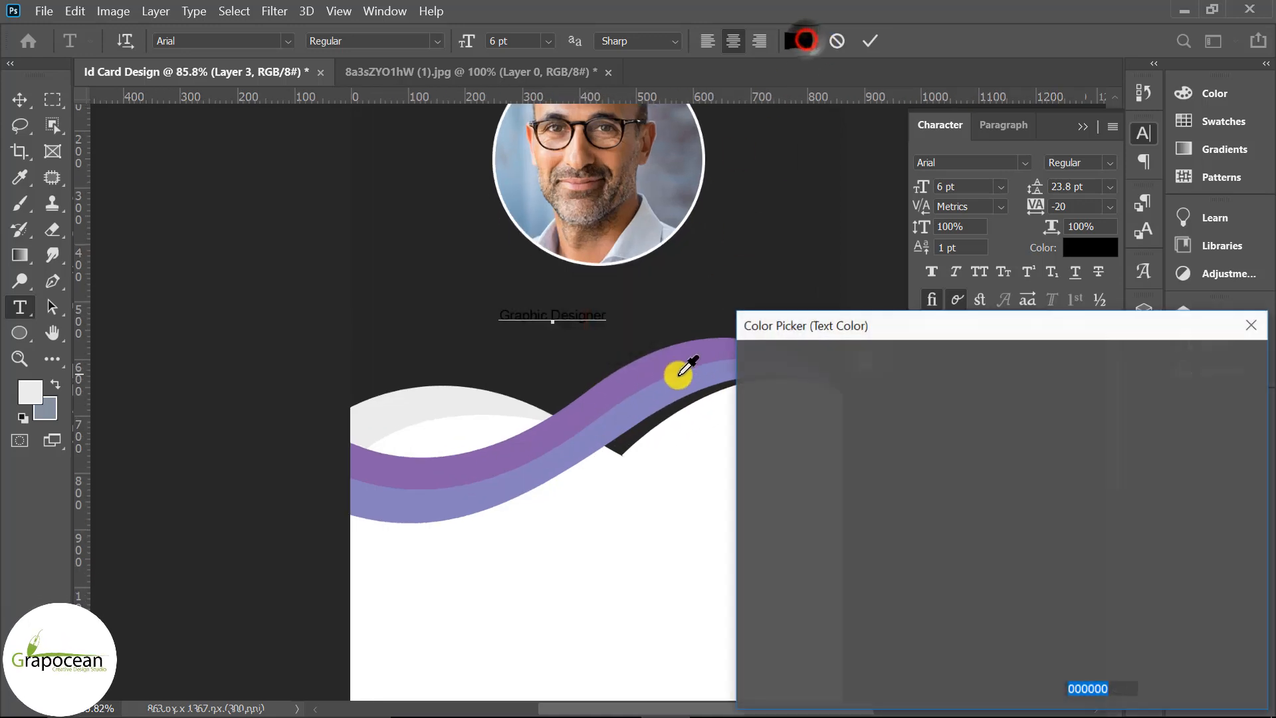
left_click(649, 370)
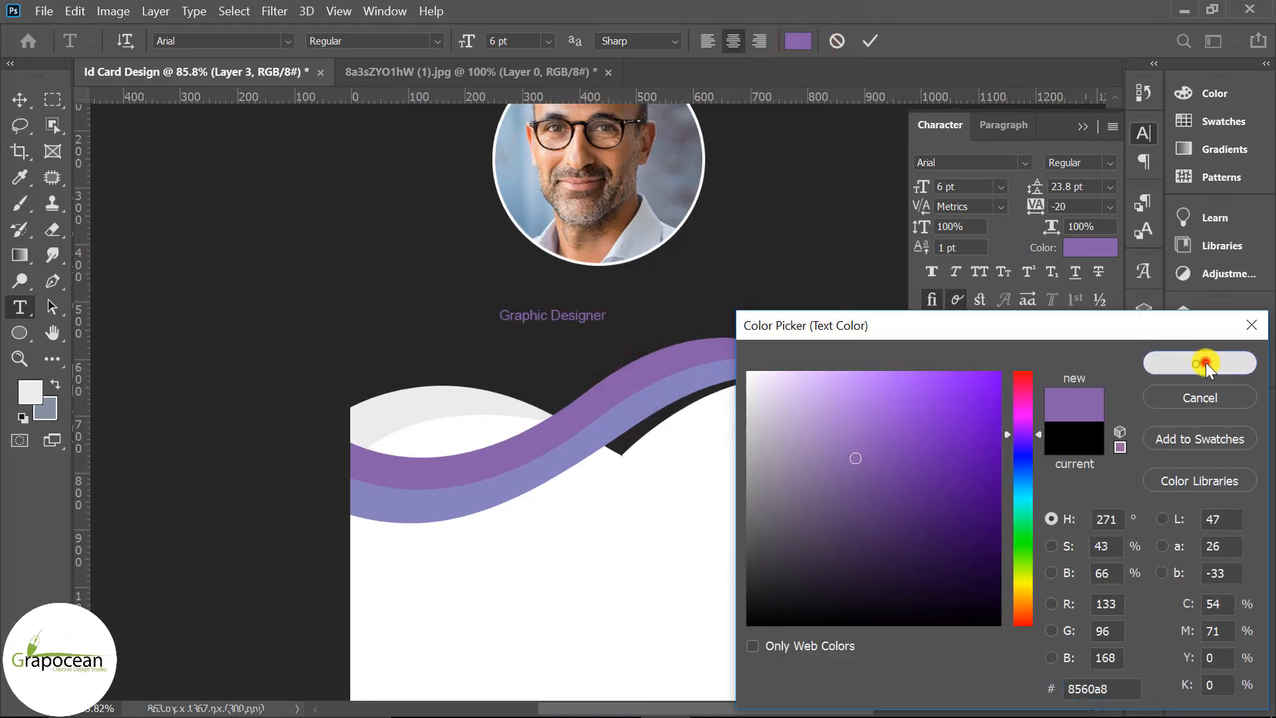
left_click(1204, 363)
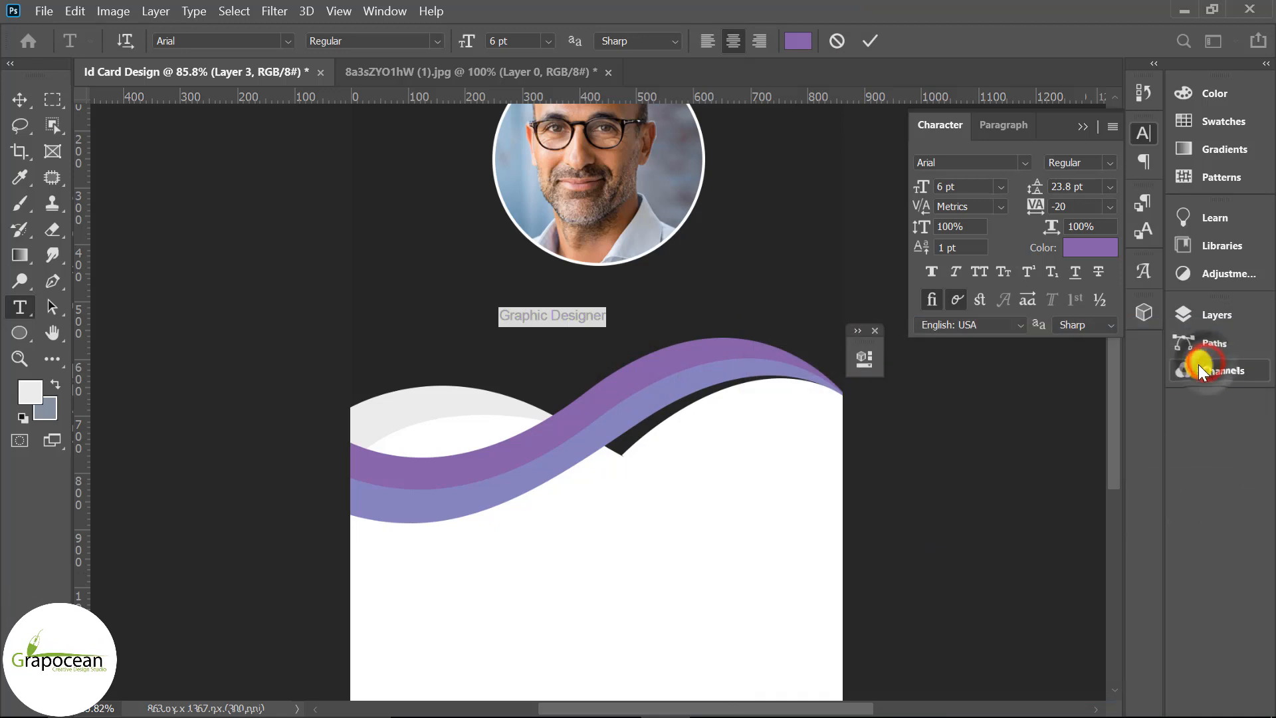
left_click(1090, 125)
left_click(1214, 314)
left_click_drag(1157, 469, 1158, 565)
left_click(1073, 601)
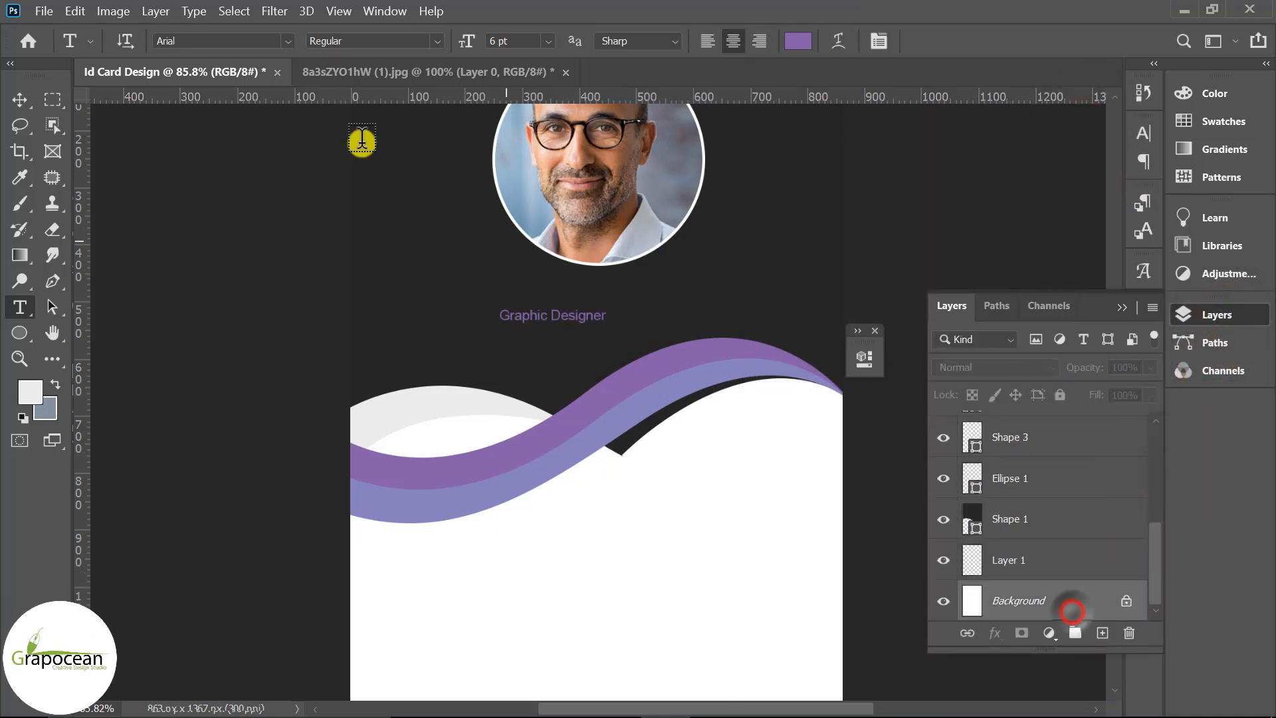
Centre the Graphic Designer layer horizontally by aligning it with the Background
left_click(21, 99)
scroll(1090, 588, "up", 5)
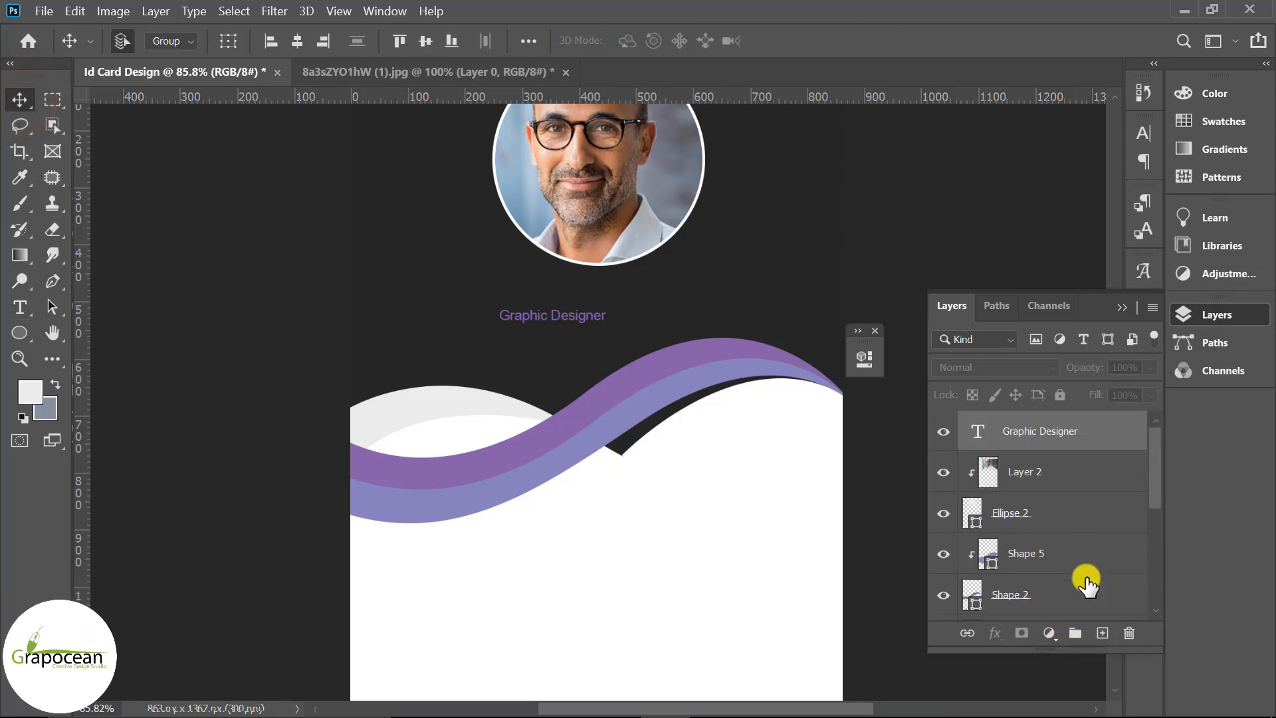
left_click(1091, 474)
left_click(1090, 440)
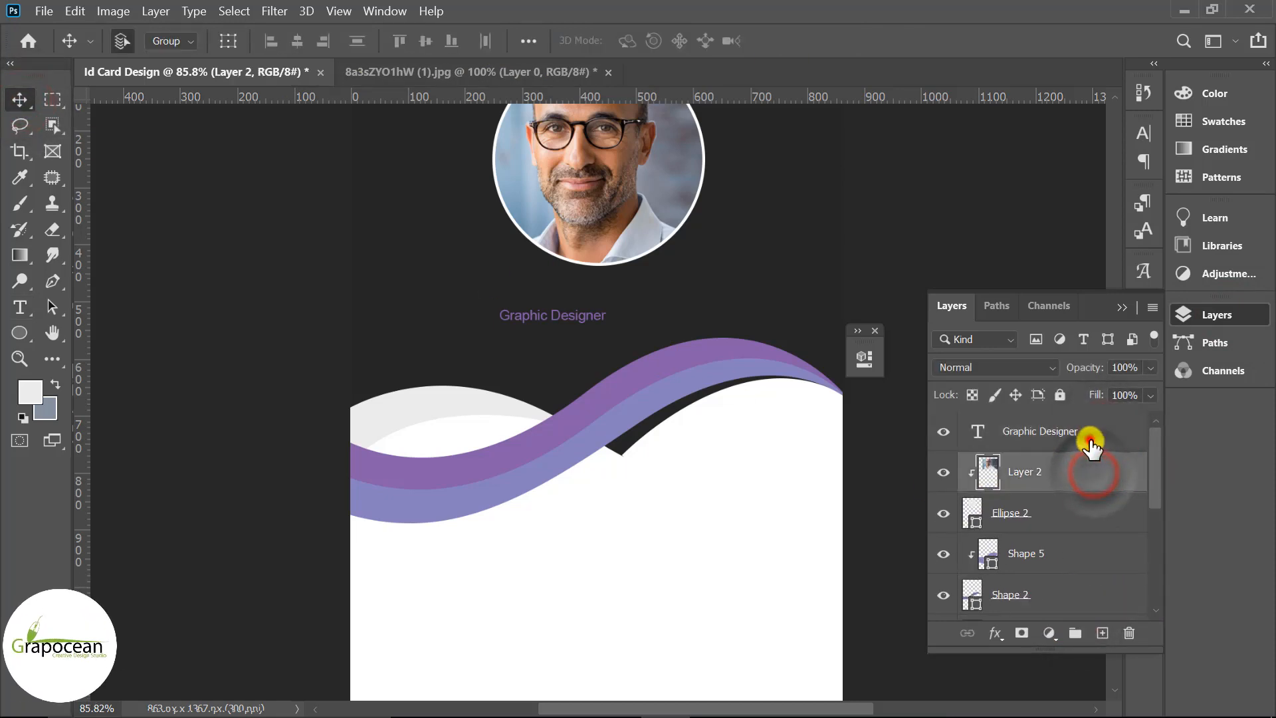
left_click_drag(1155, 457, 1149, 574)
left_click(1054, 602, "shift")
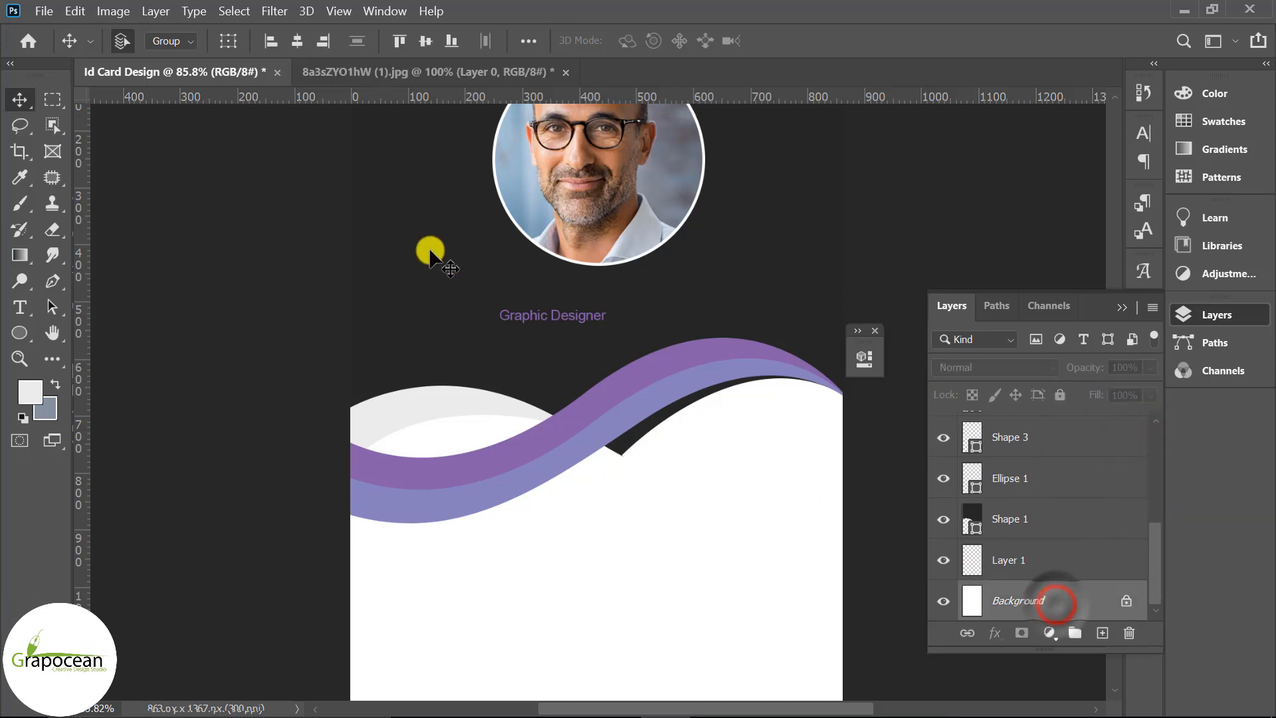
left_click(302, 37)
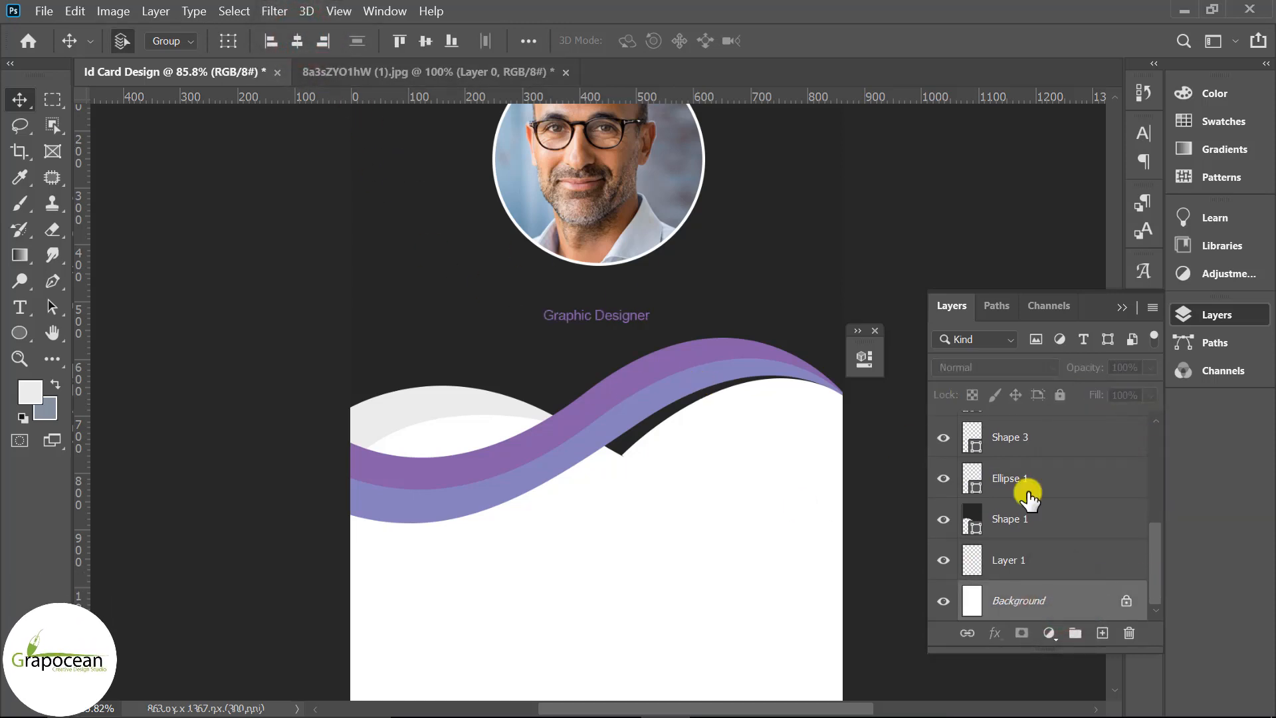
scroll(1105, 450, "up", 5)
left_click(1096, 435)
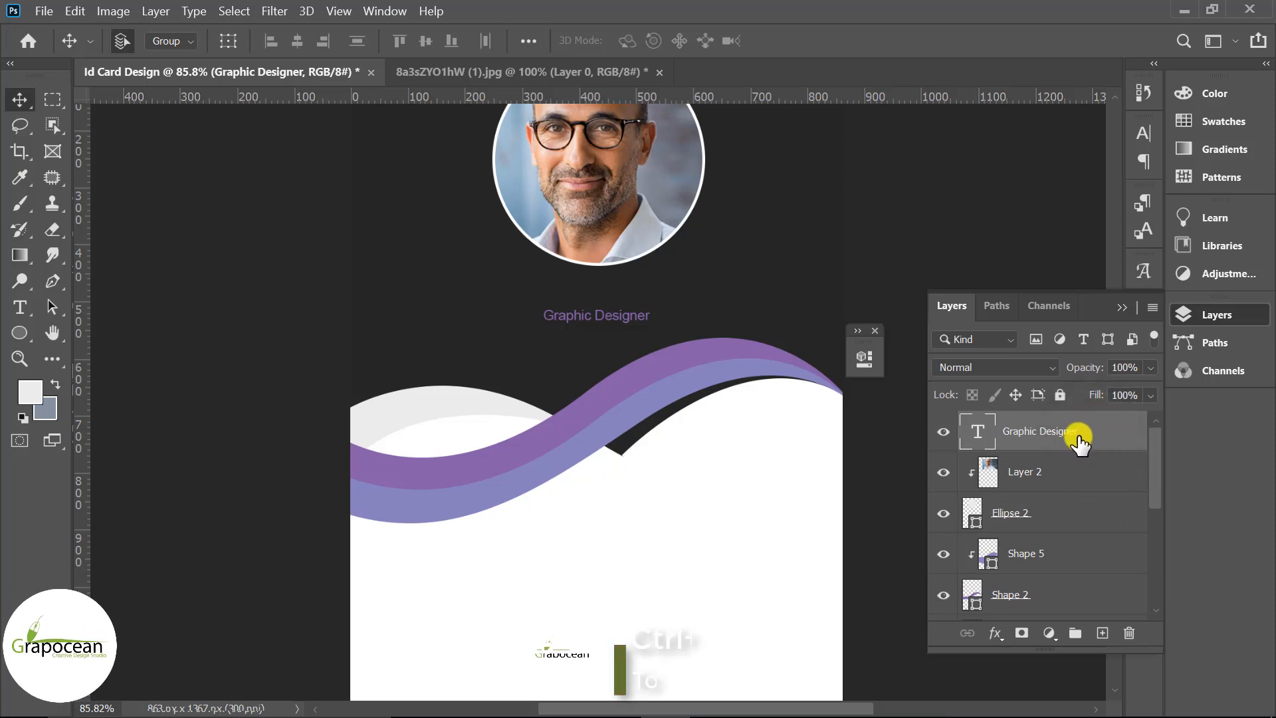
Duplicate the title layer above the original and enlarge its text by 1.6 to 9.71 pt
key("ctrl+j")
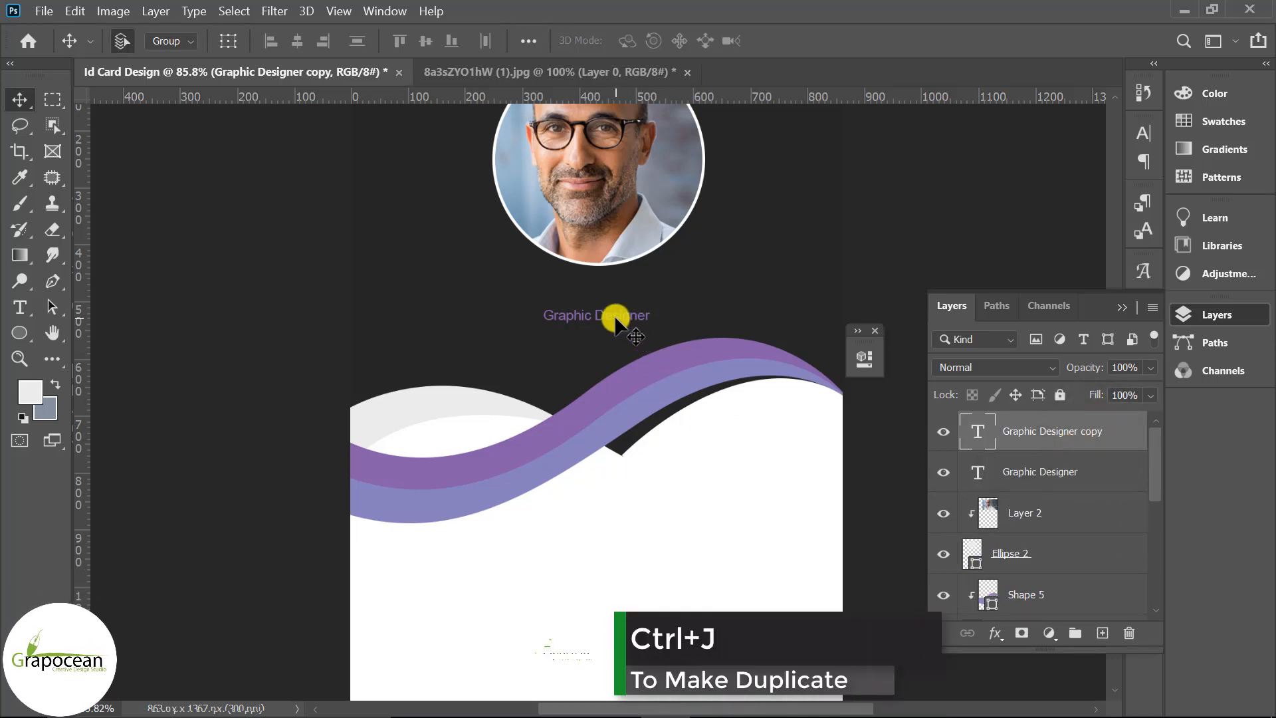
key("shift+Up")
key("shift+Up")
key("shift+Up")
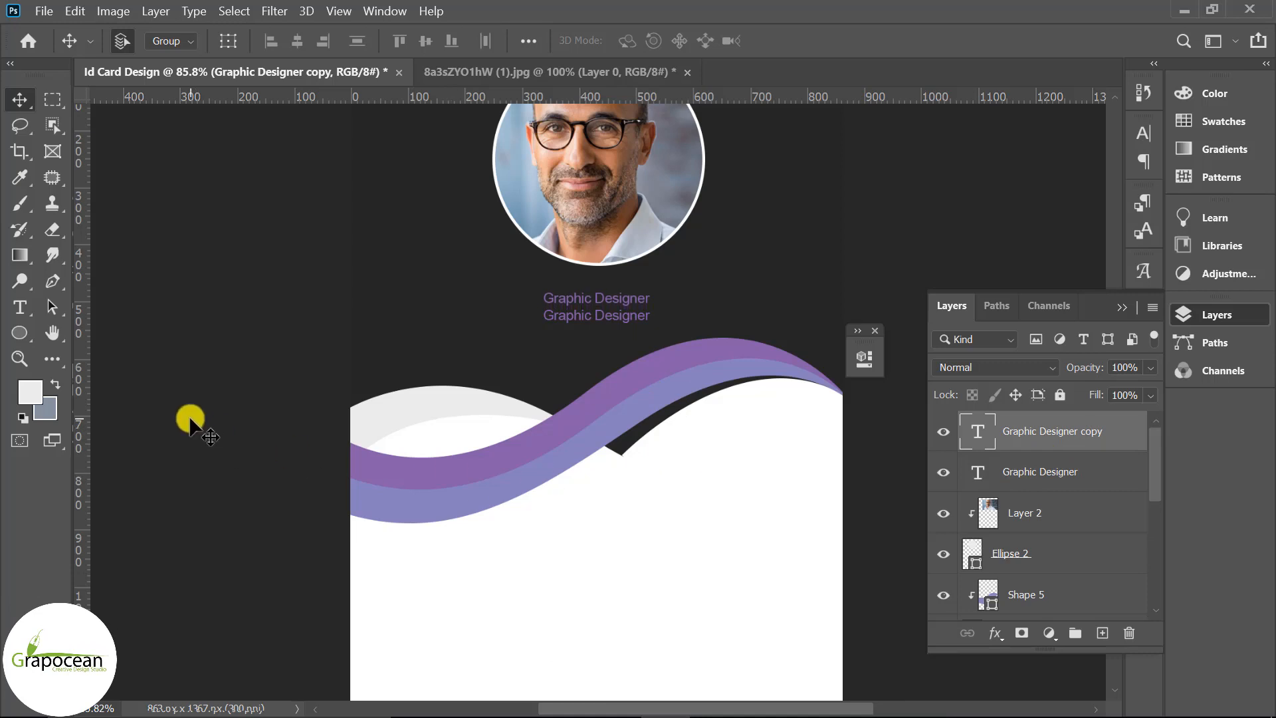
left_click(15, 311)
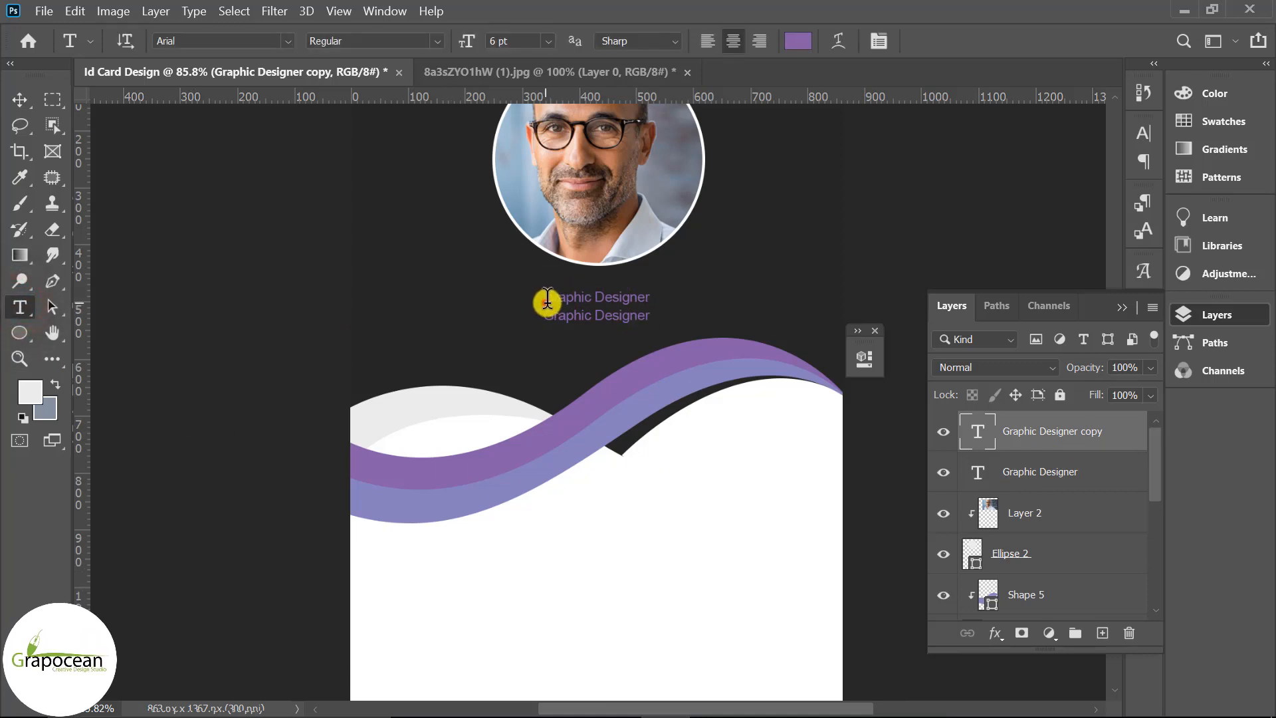
left_click_drag(815, 303, 819, 306)
left_click(500, 40)
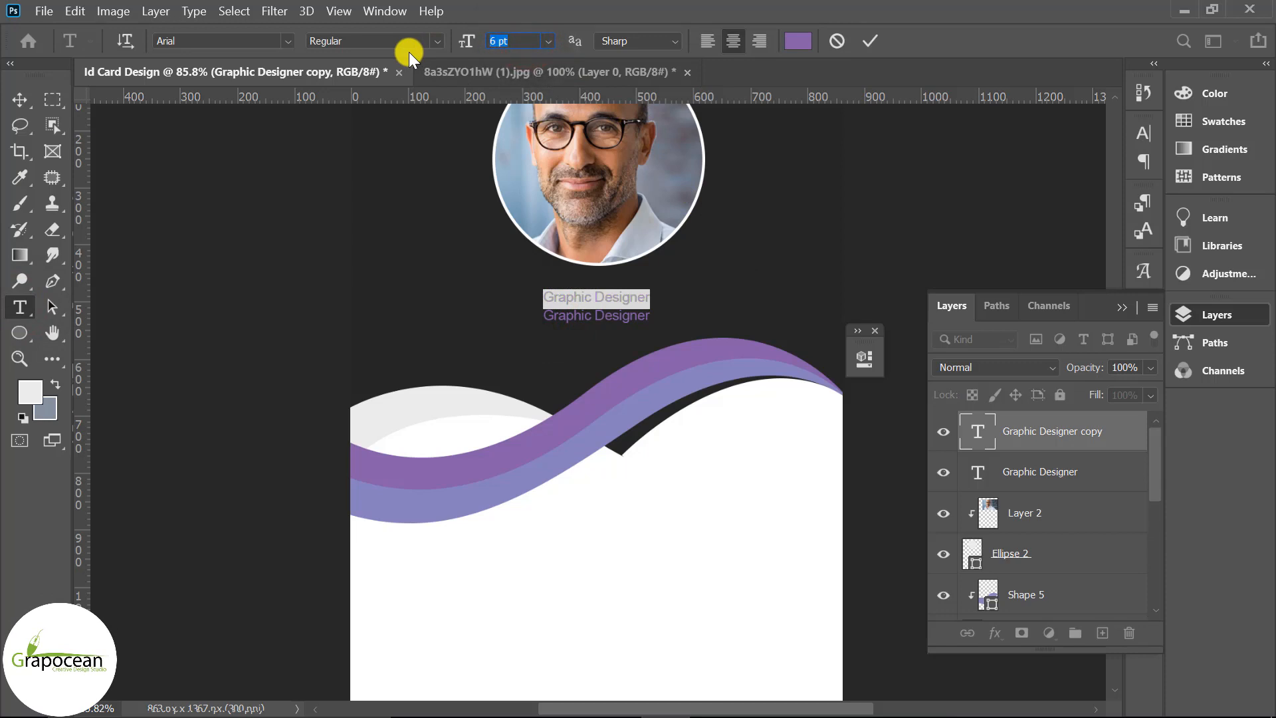
left_click(506, 53)
type("*1.6")
key("Return")
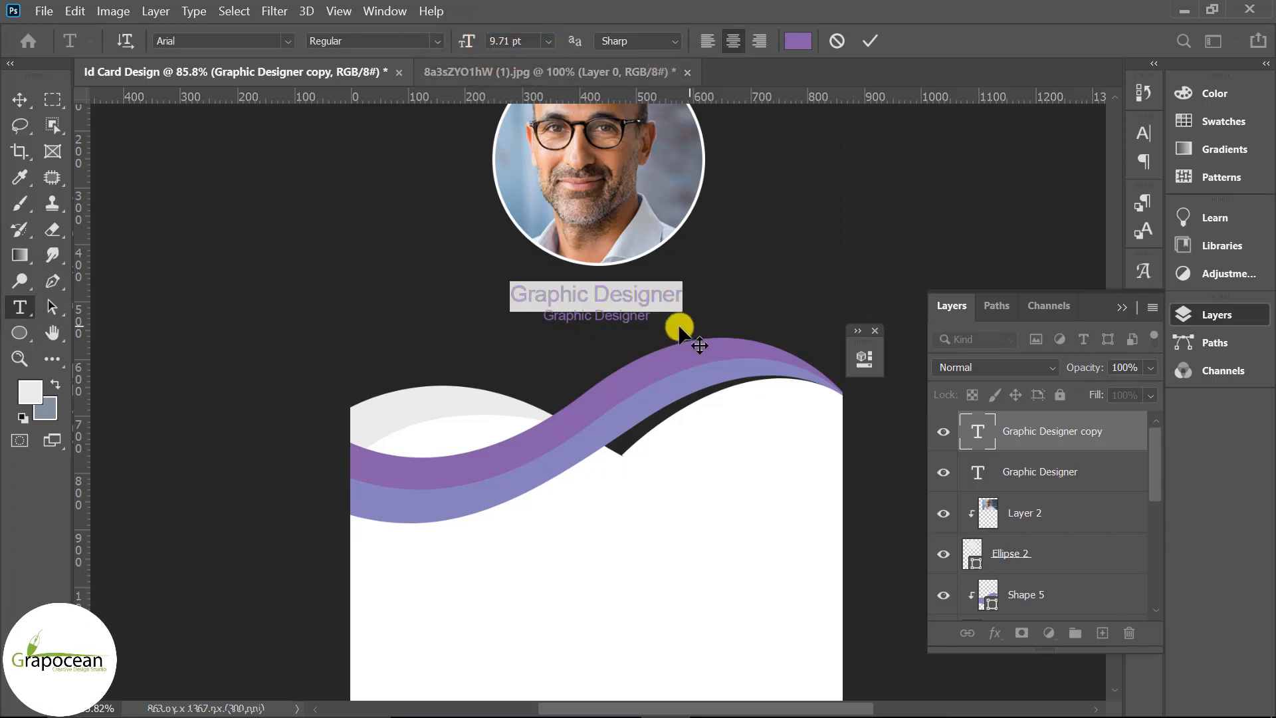
Replace the copied text with the cardholder's full name
left_click(613, 304)
left_click_drag(507, 293, 479, 302)
left_click(590, 301)
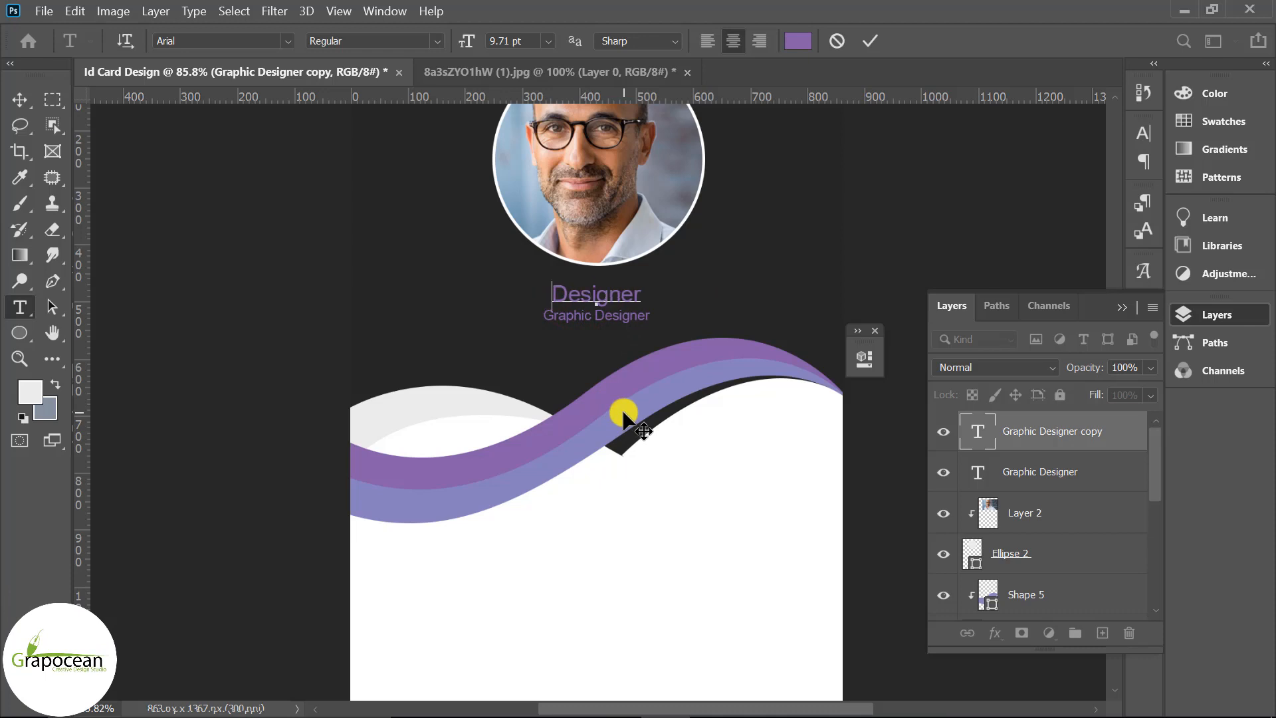
key("BackSpace")
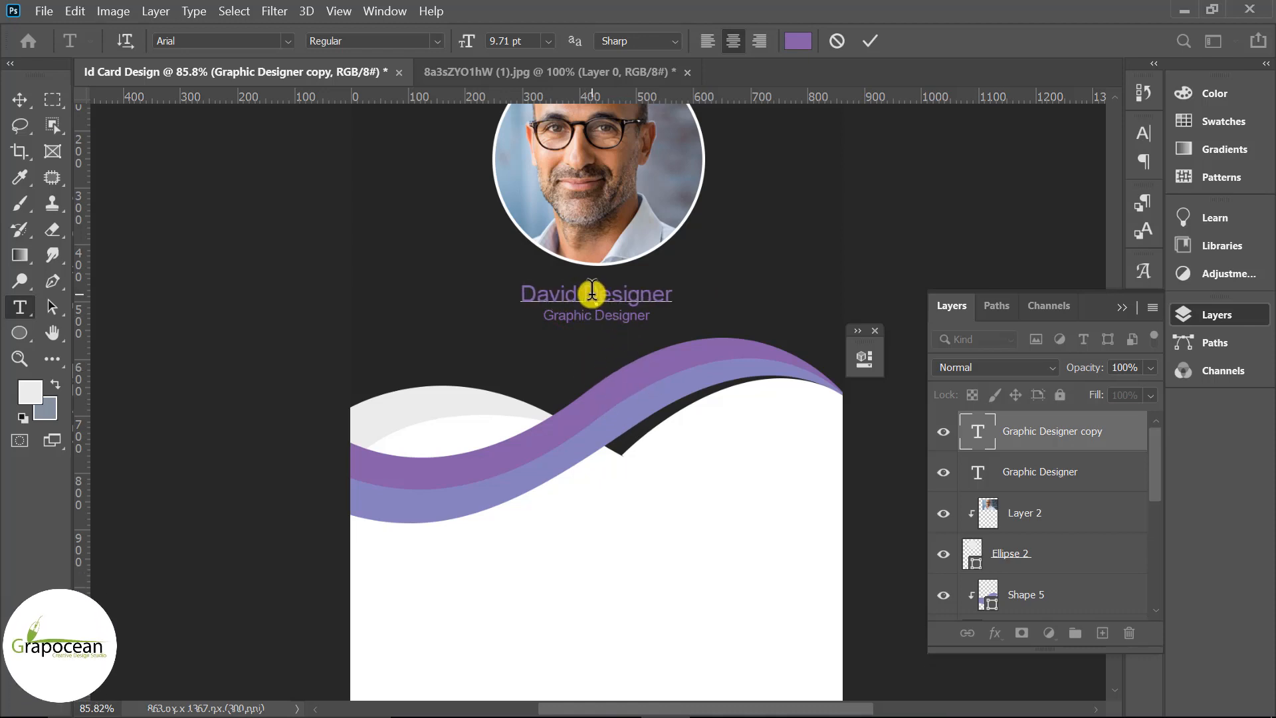
left_click_drag(588, 295, 714, 295)
key("BackSpace")
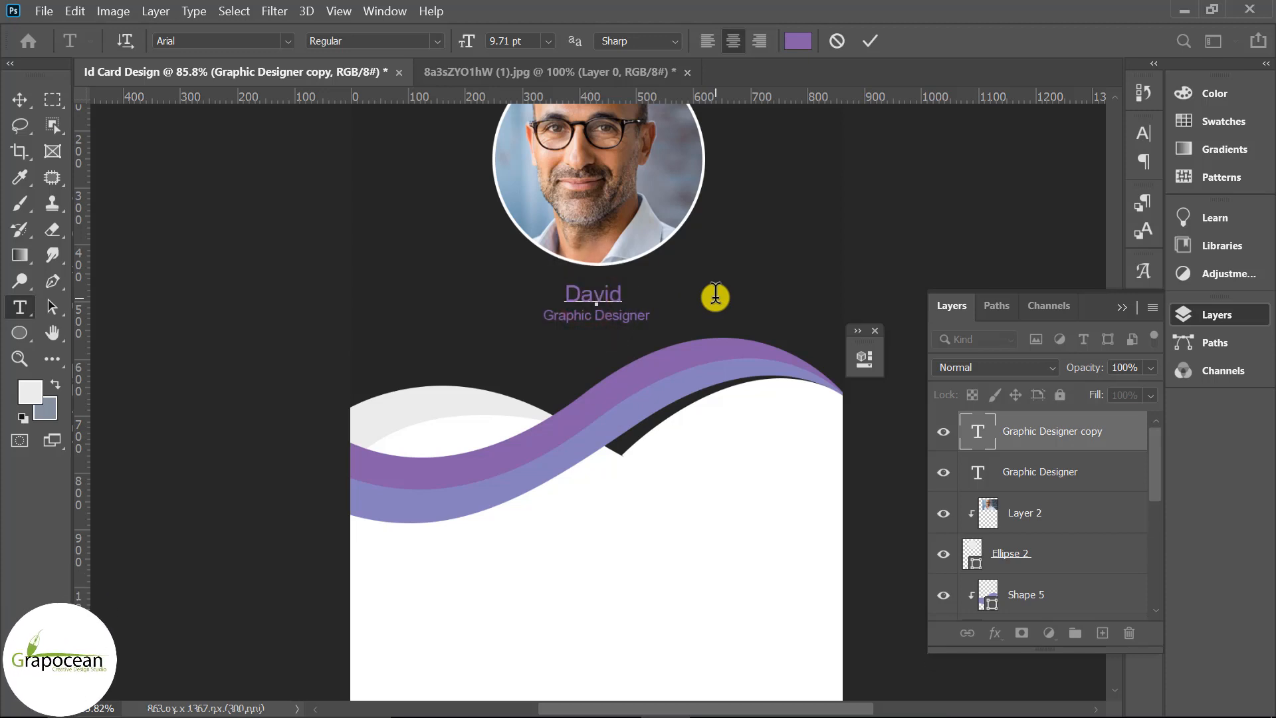
type("Wil")
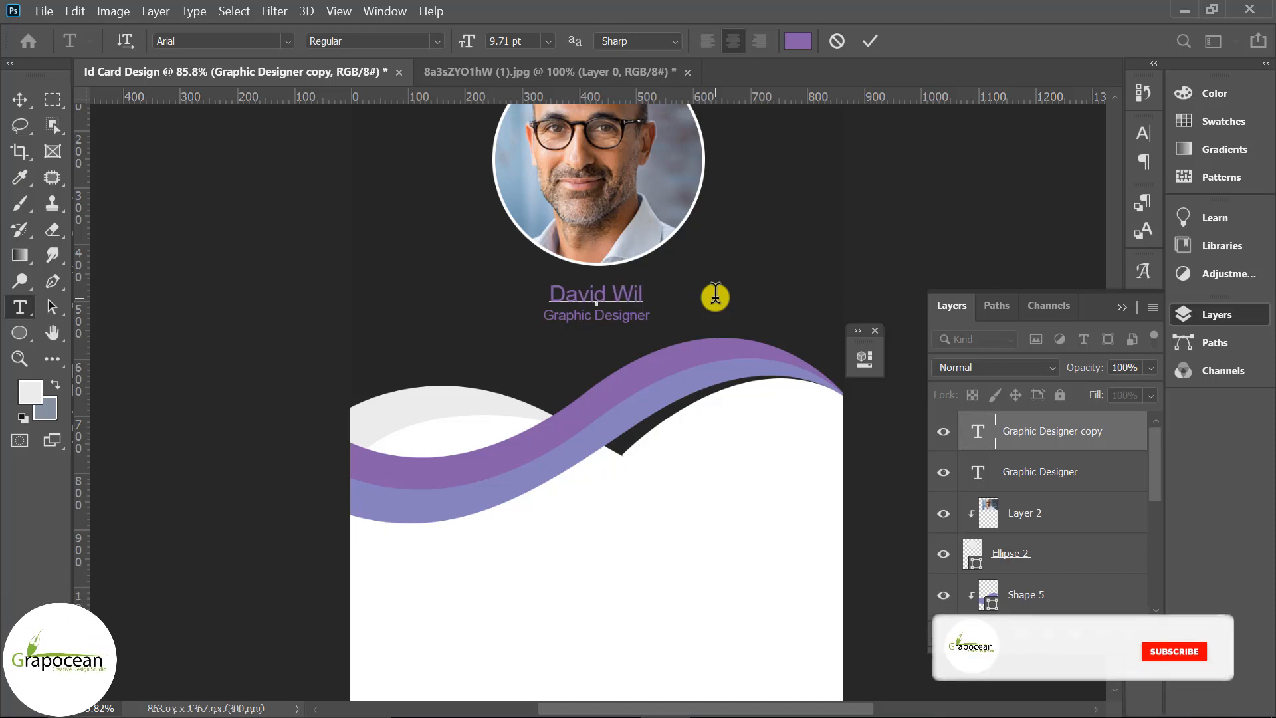
key("BackSpace")
key("BackSpace")
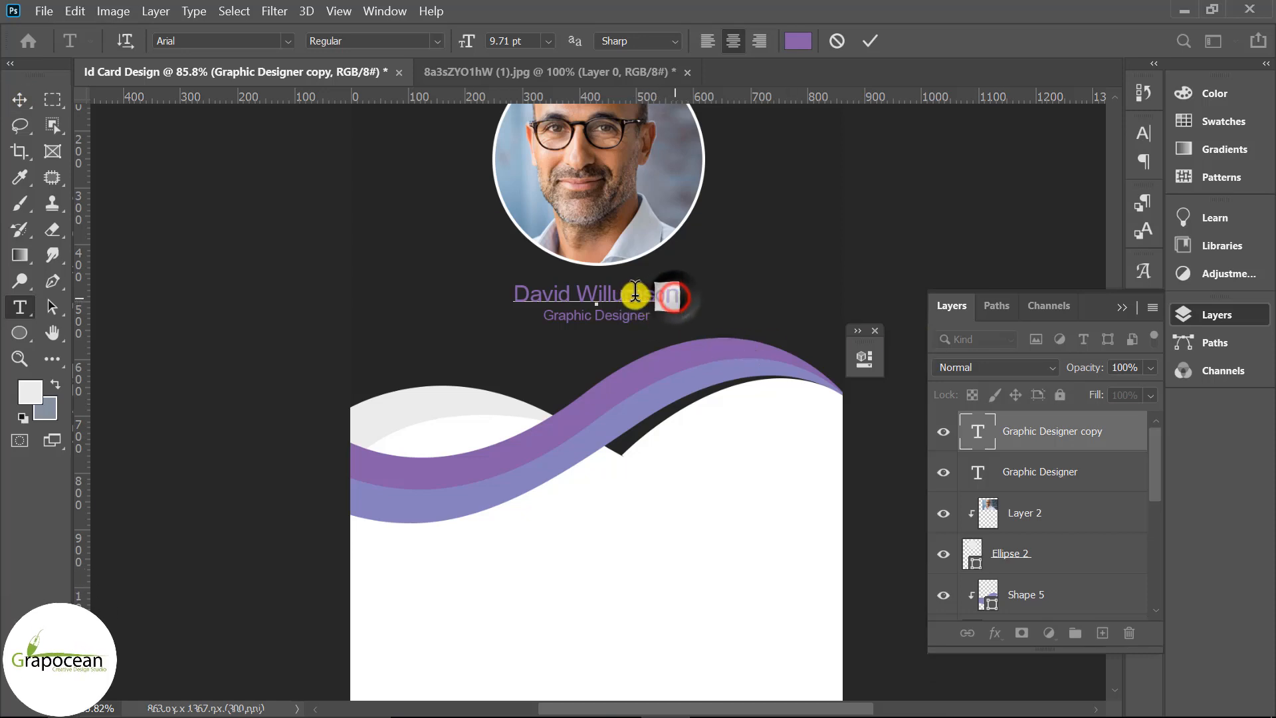
left_click_drag(635, 292, 478, 288)
Set the name text colour to white
left_click(798, 41)
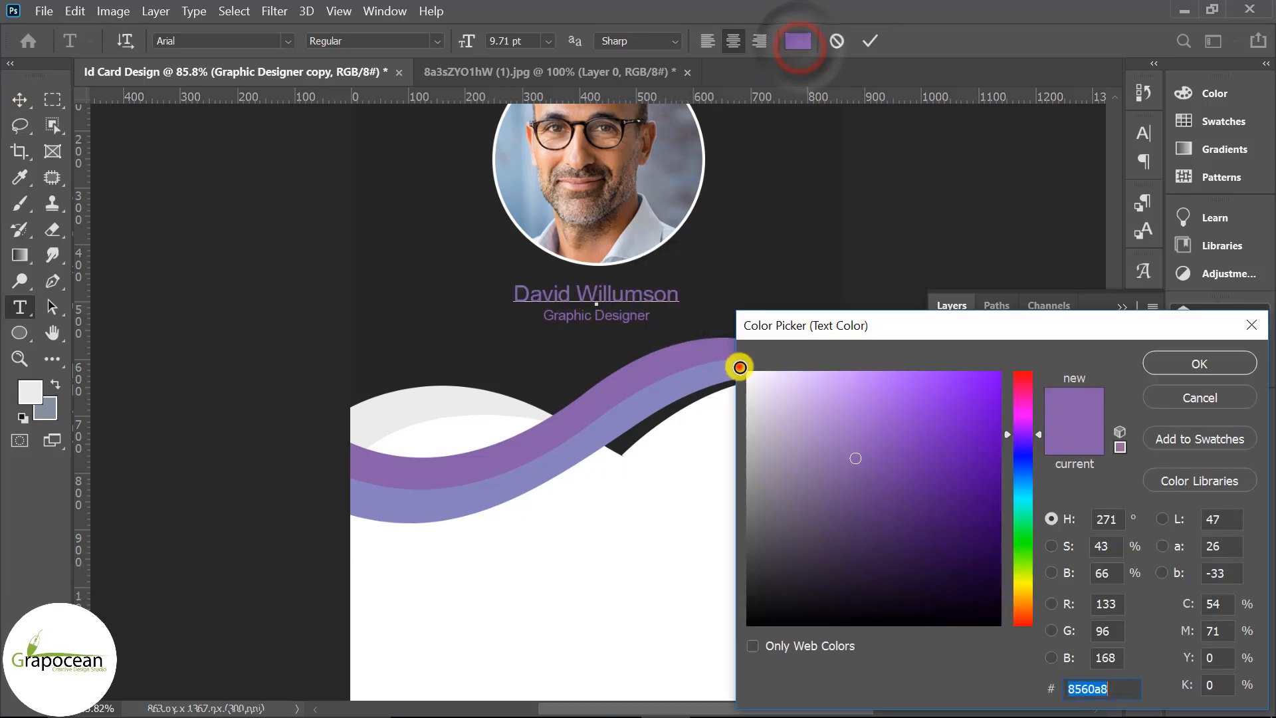
left_click(739, 366)
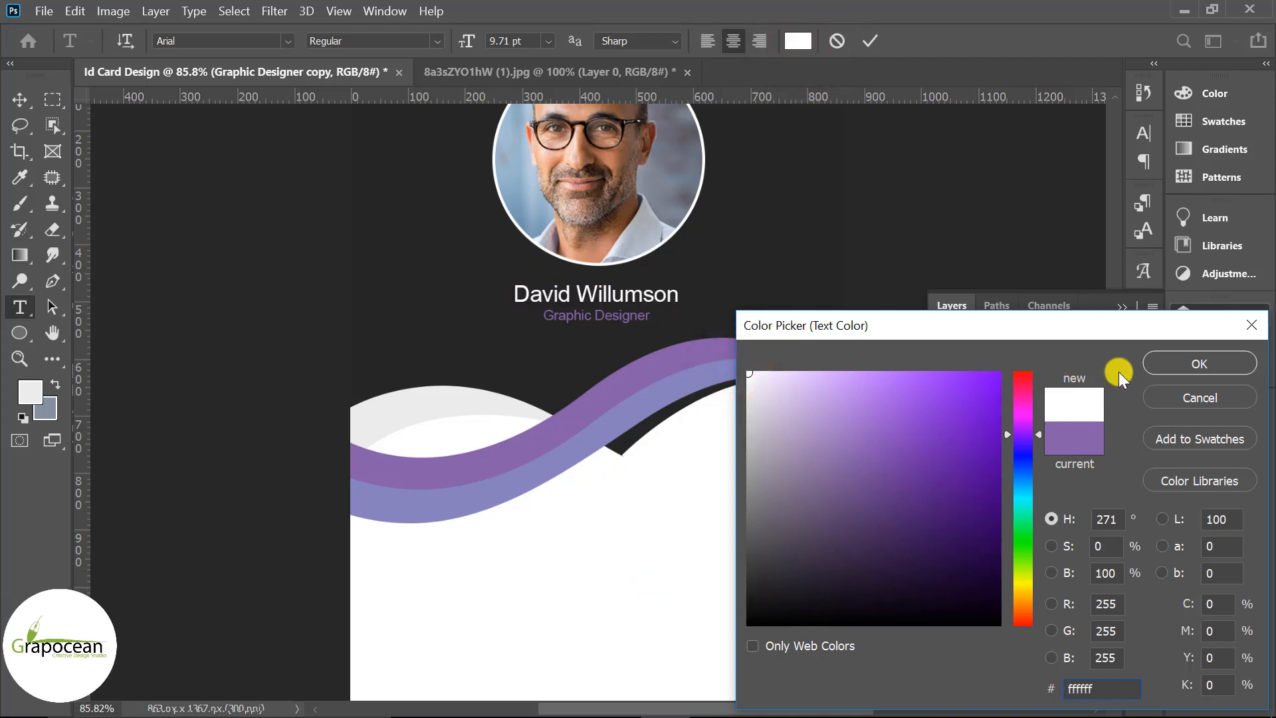
left_click(1200, 363)
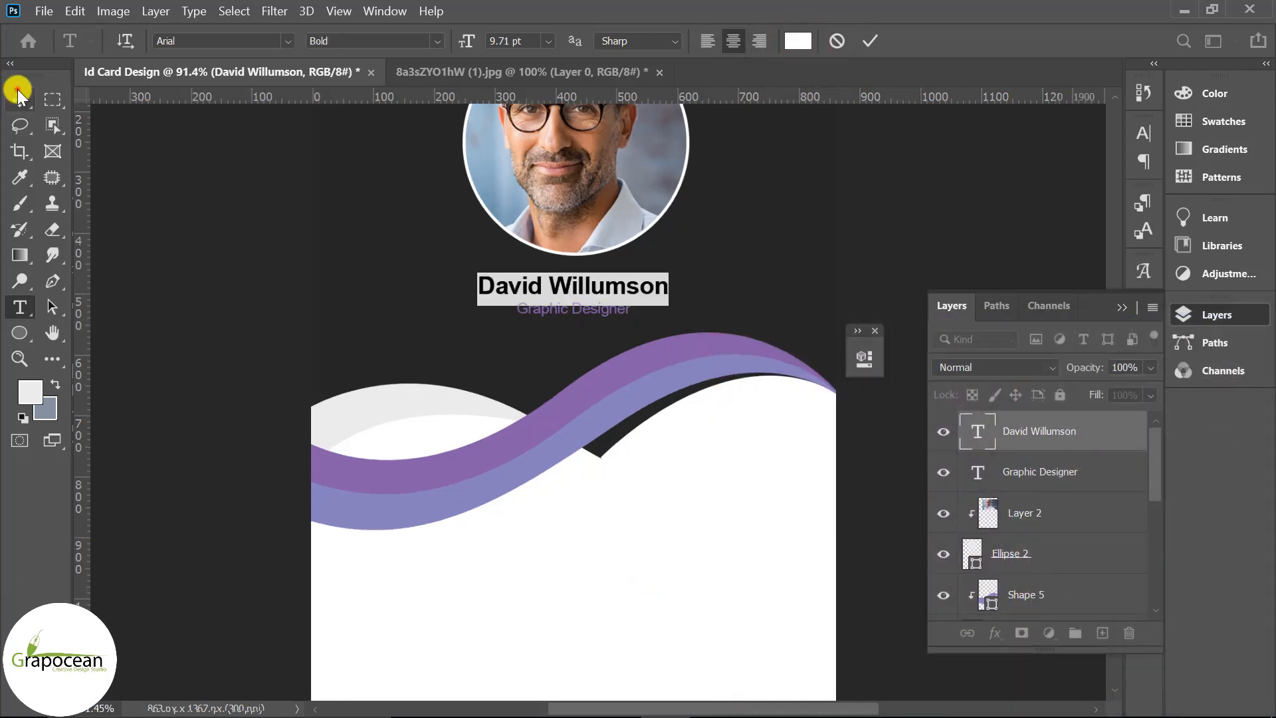
left_click(18, 98)
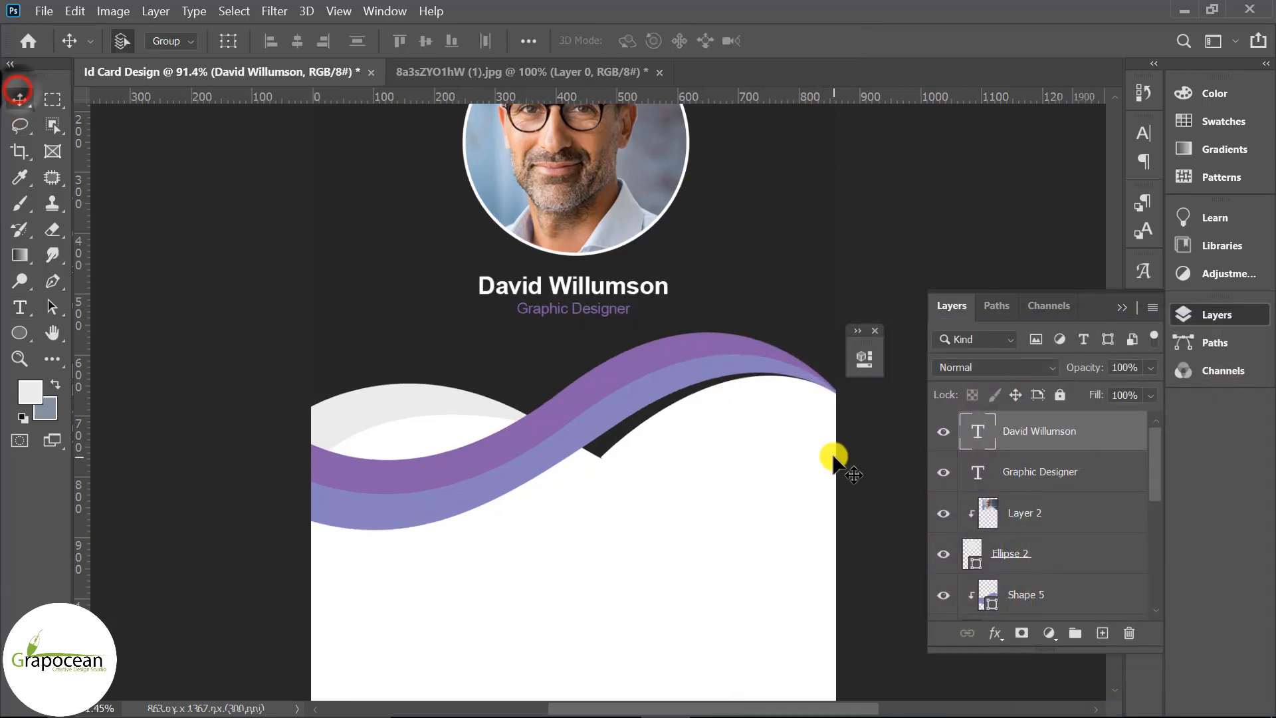
Scale the name and Graphic Designer lines up together to about 137%
left_click(1064, 478, "shift")
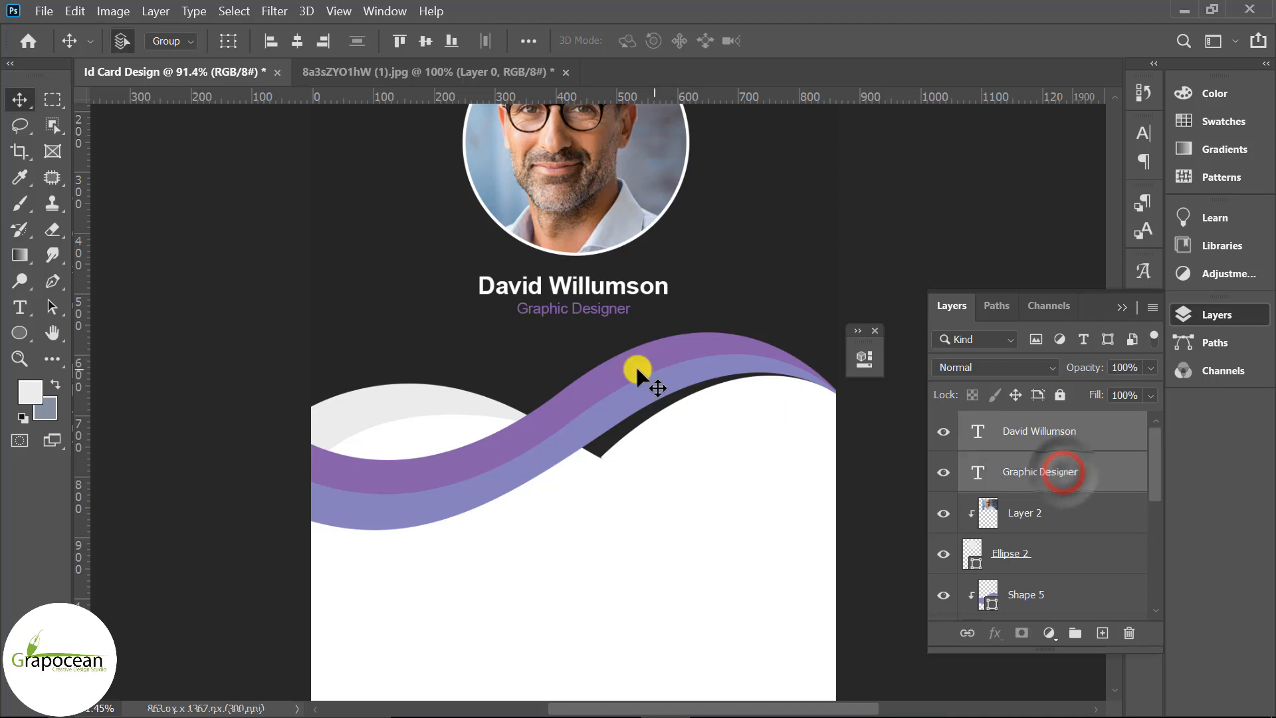
key("ctrl+t")
left_click_drag(667, 325, 692, 378)
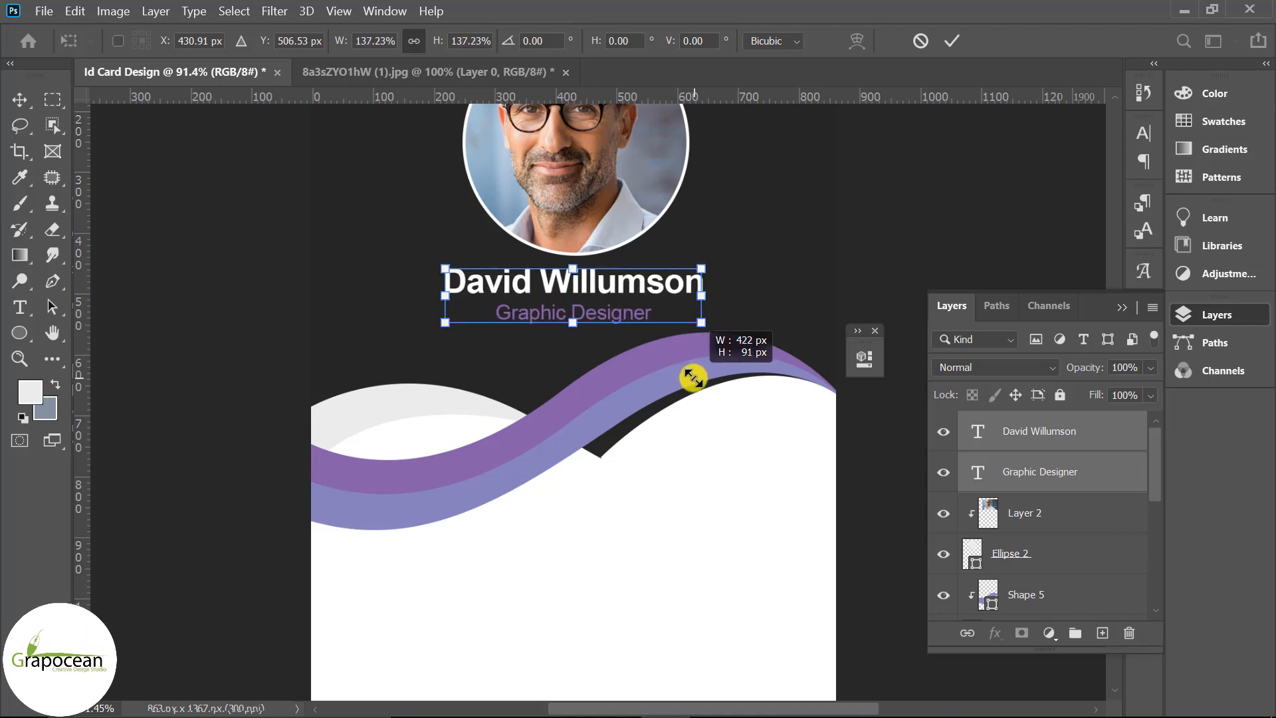
left_click(951, 40)
scroll(672, 501, "down", 3)
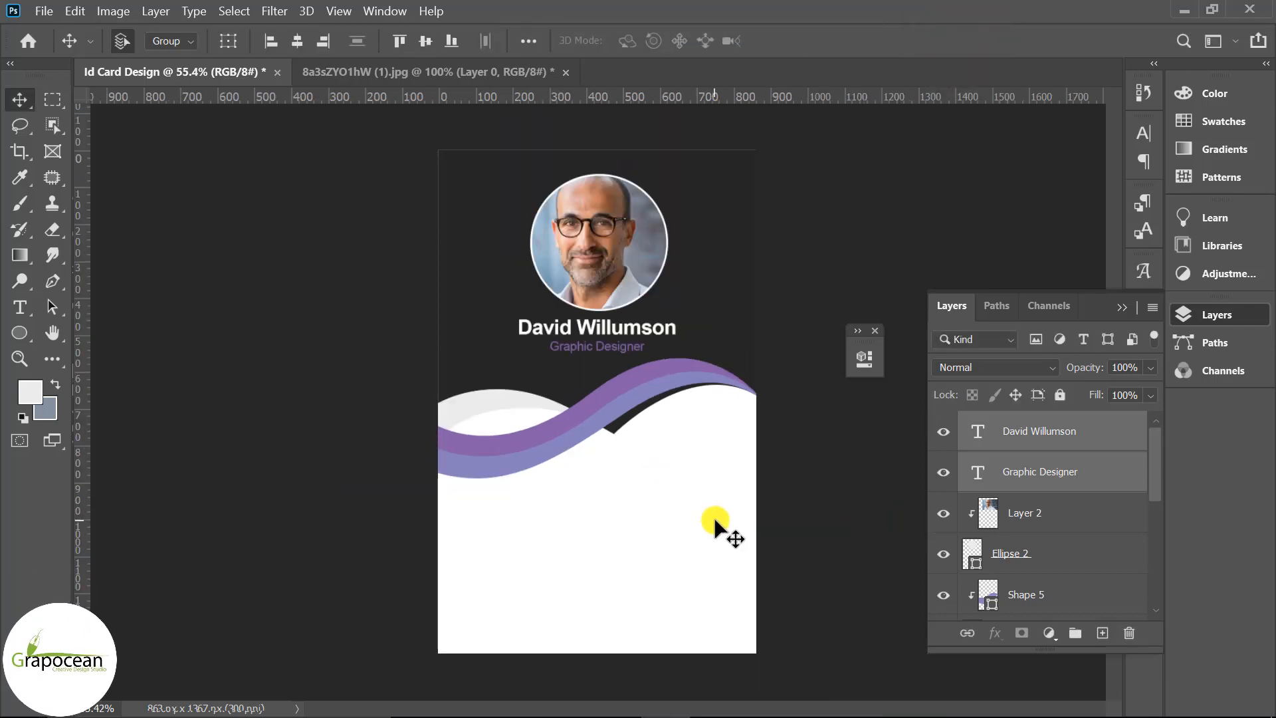
Duplicate Shape 2 and Shape 5, clipping the Shape 5 copy to the Shape 2 copy
scroll(715, 519, "down", 2)
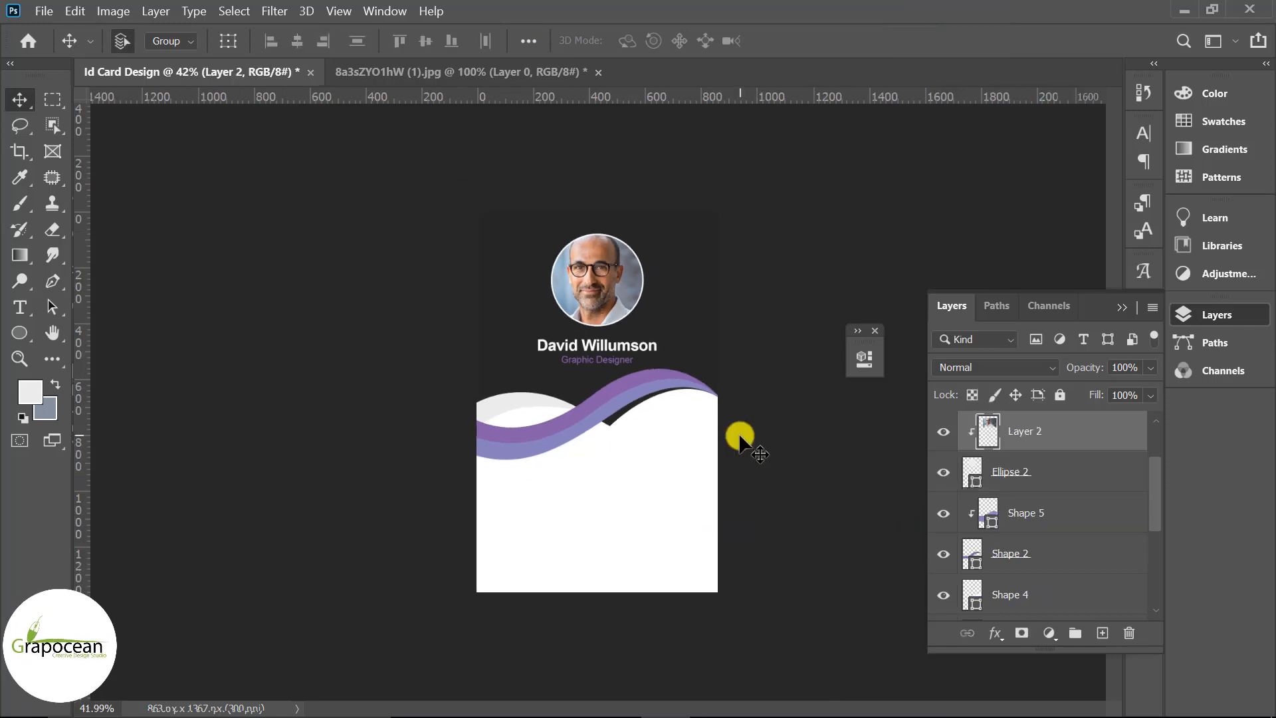
left_click(570, 438)
left_click(1030, 557)
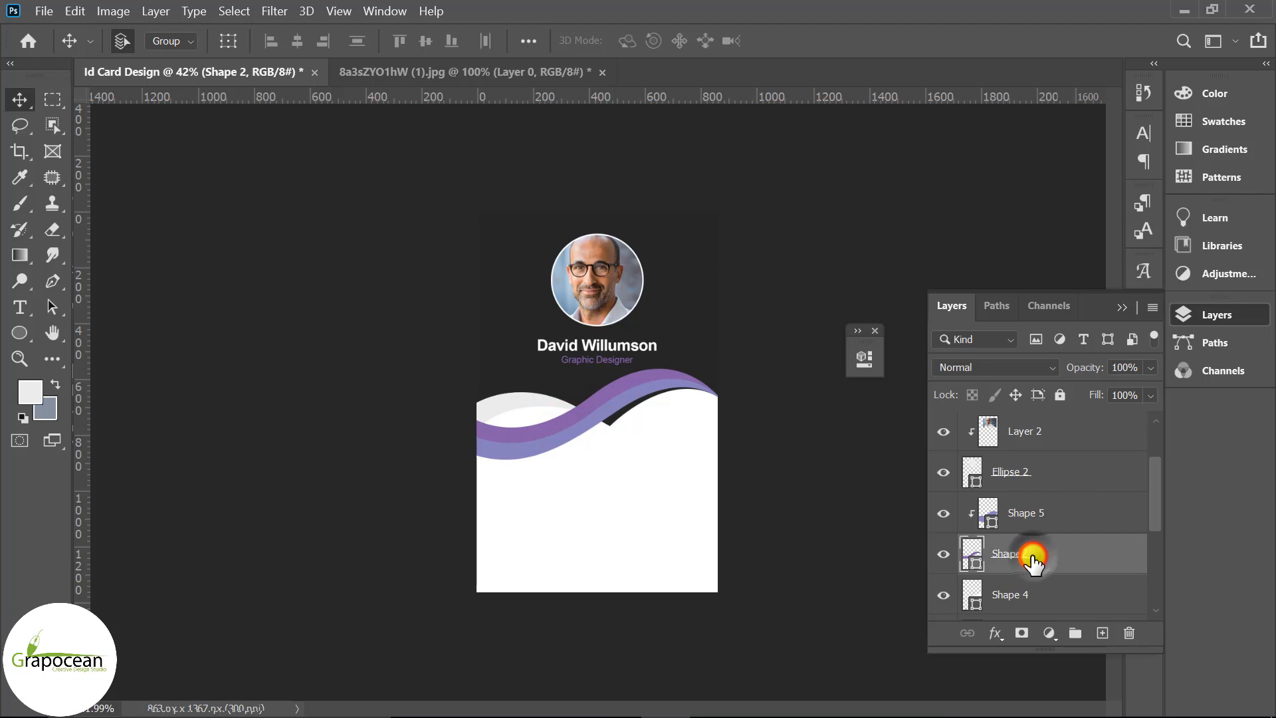
left_click(1063, 522, "ctrl")
key("ctrl+j")
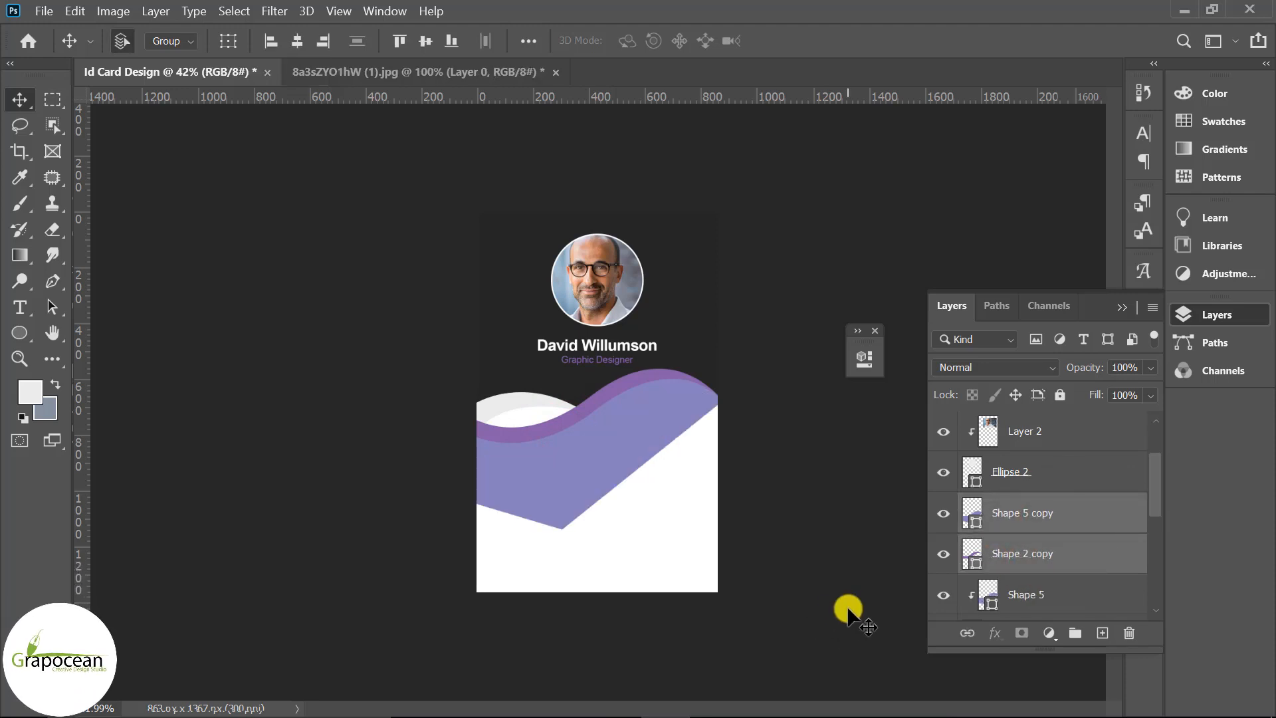
scroll(1071, 488, "down", 1)
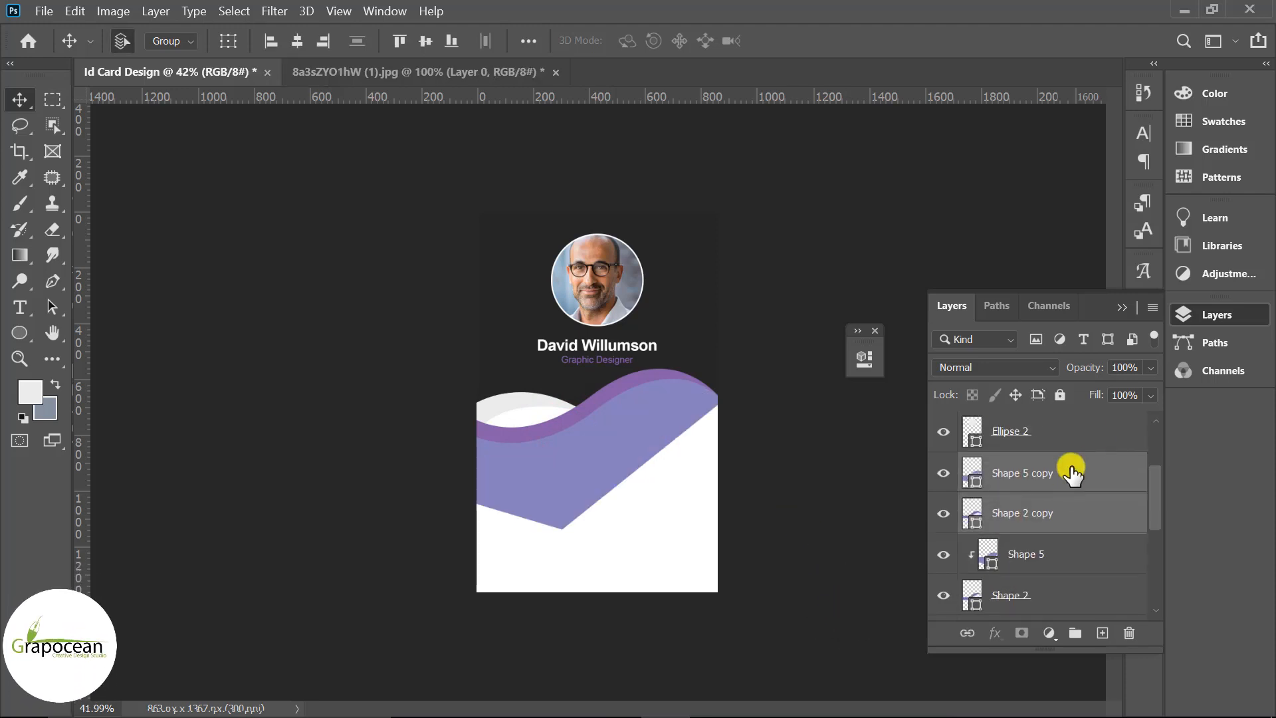
left_click(1067, 480)
right_click(1068, 477)
left_click(873, 397)
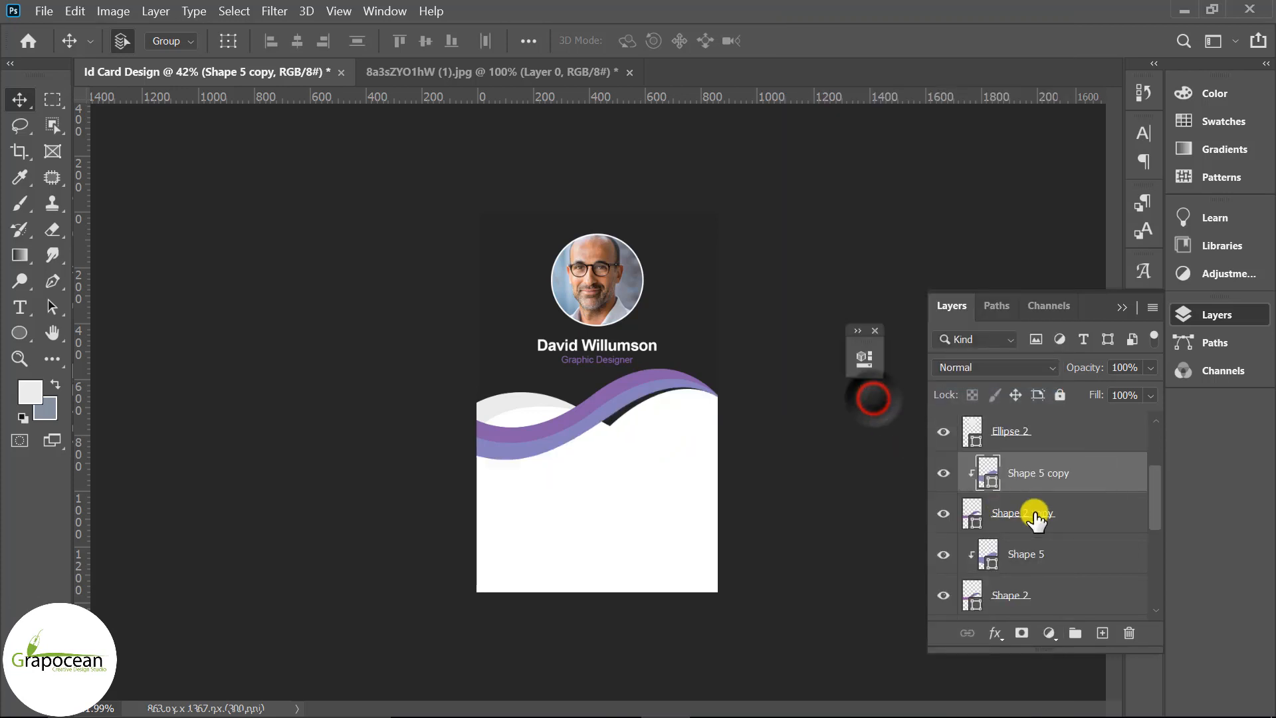
left_click(1034, 514, "ctrl")
Rotate the copied waves 60° and move them to the card's top-right corner
key("ctrl+t")
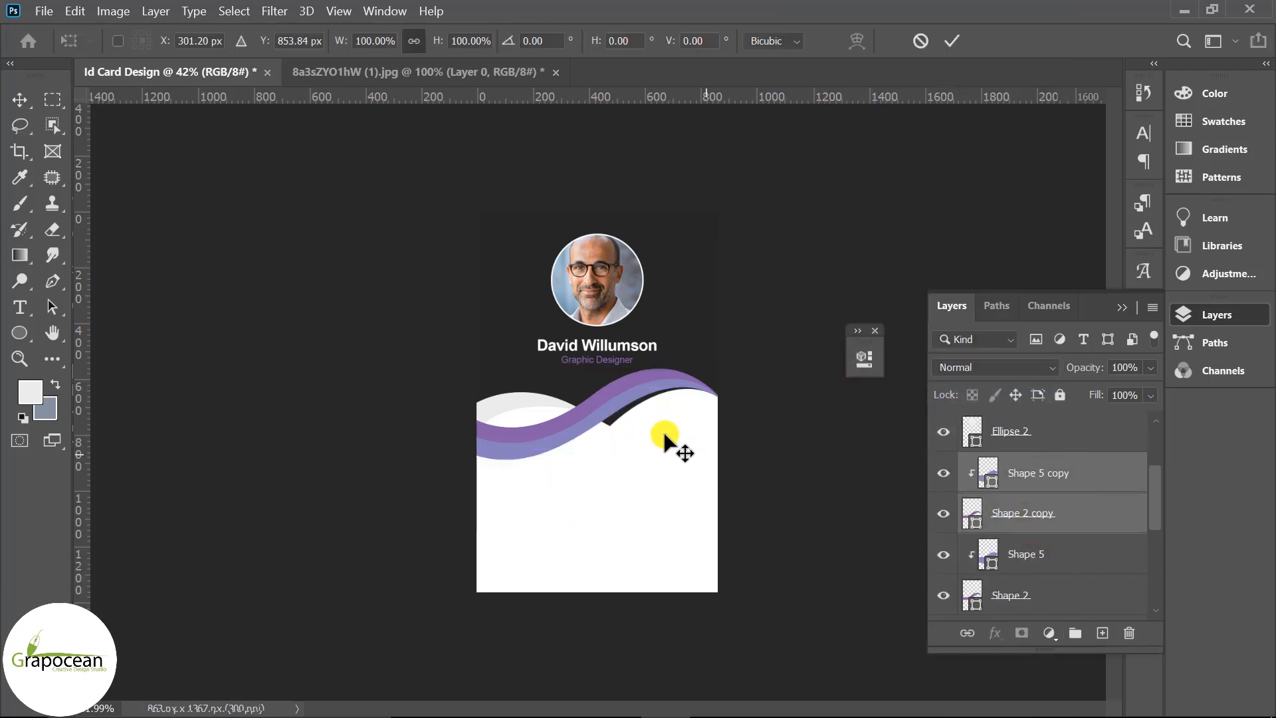
left_click_drag(577, 396, 574, 264)
left_click_drag(791, 376, 619, 406)
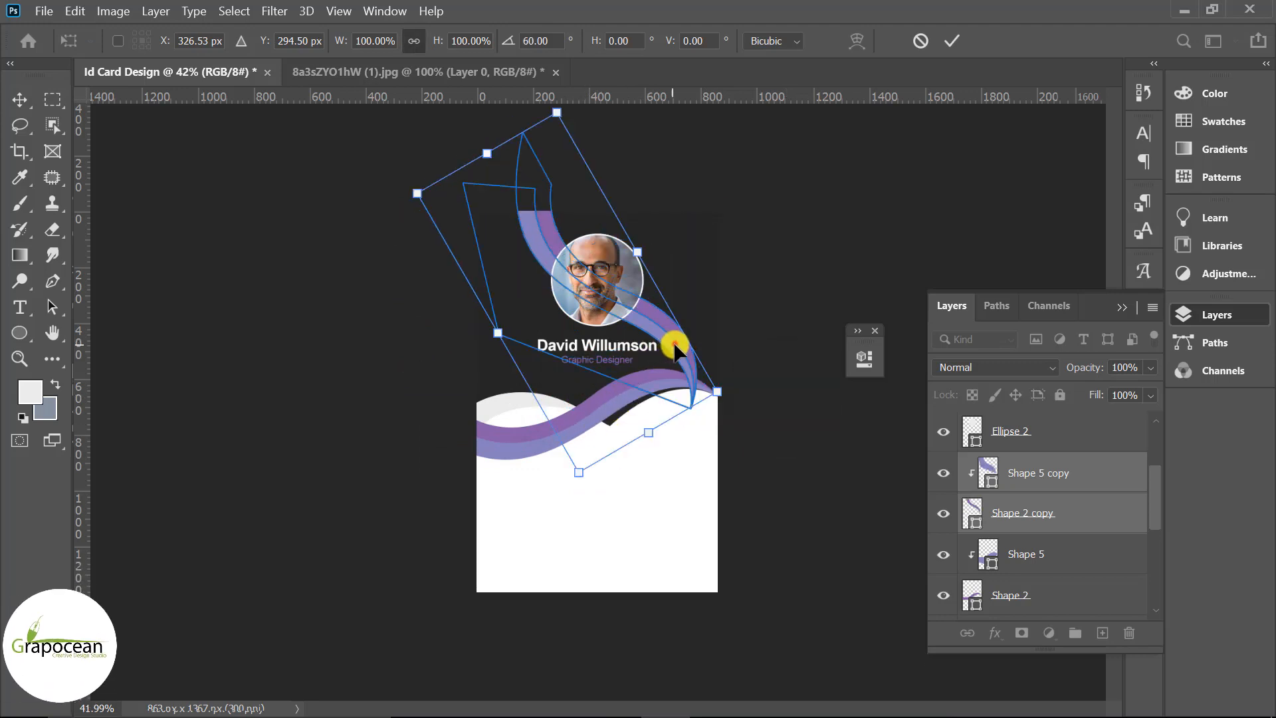
left_click_drag(635, 341, 643, 252)
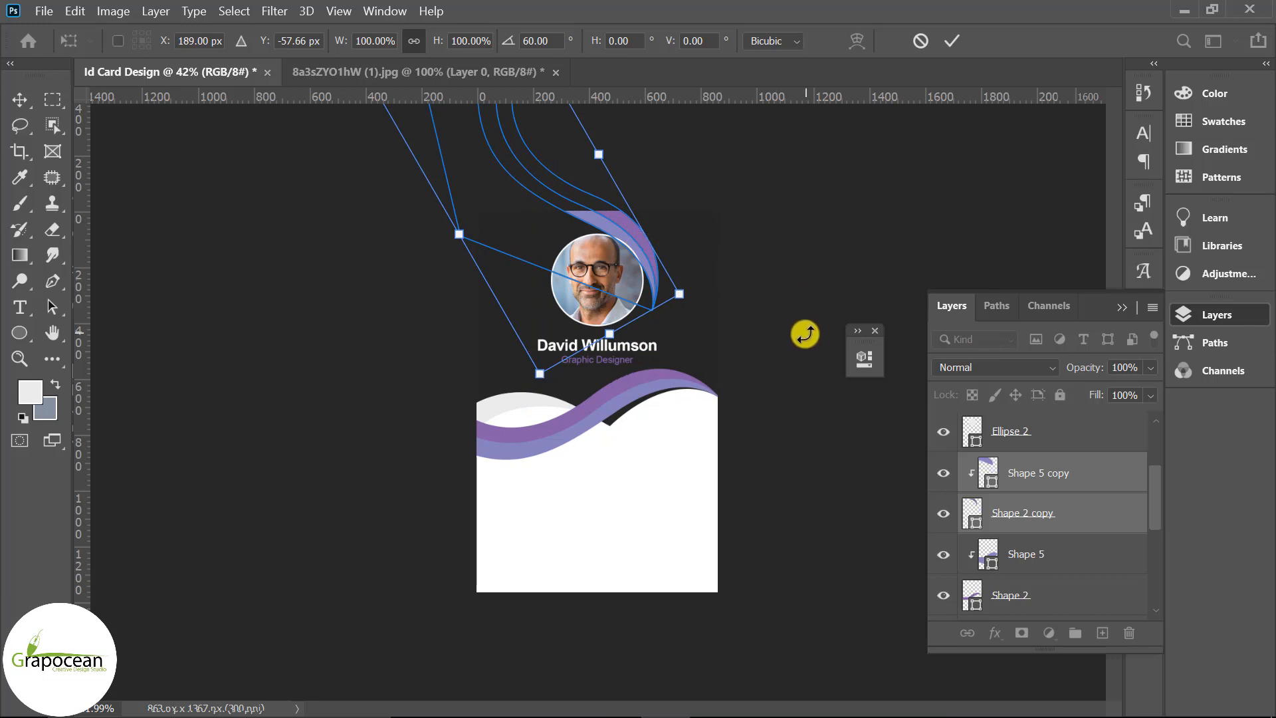
key("Right")
key("Right")
key("Right")
key("Right")
key("Right")
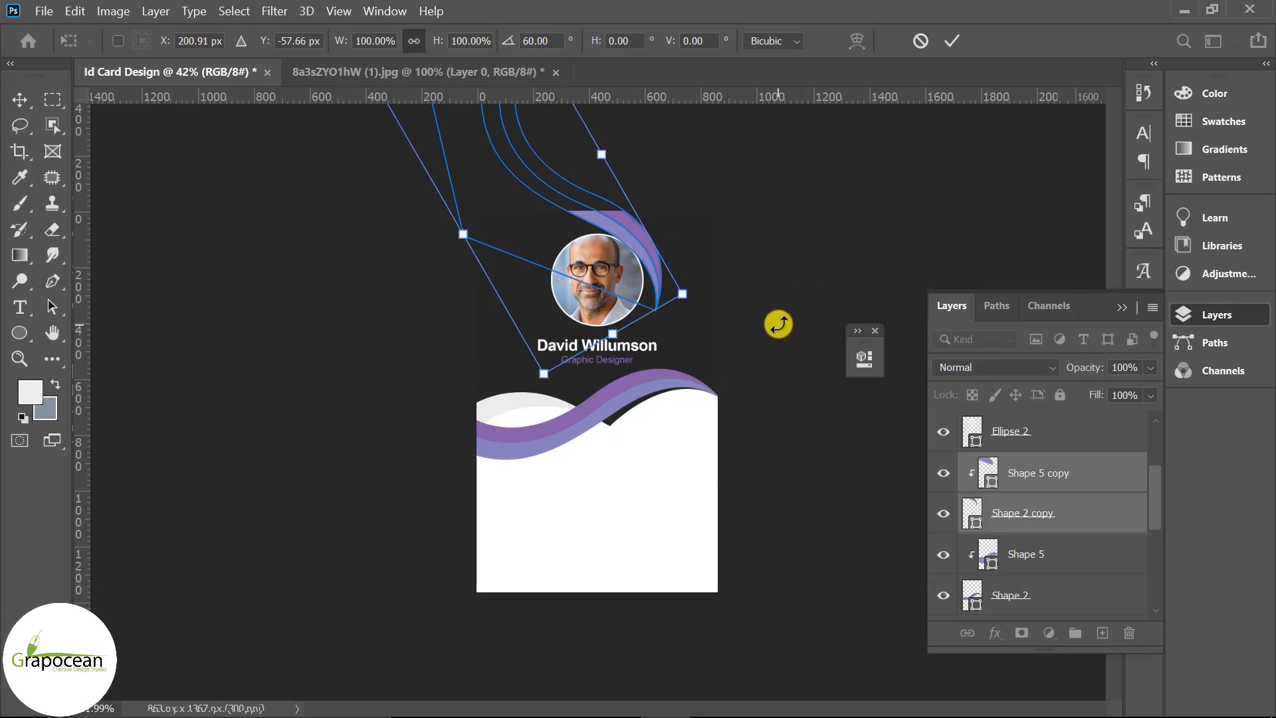
left_click(948, 41)
scroll(797, 549, "down", 3)
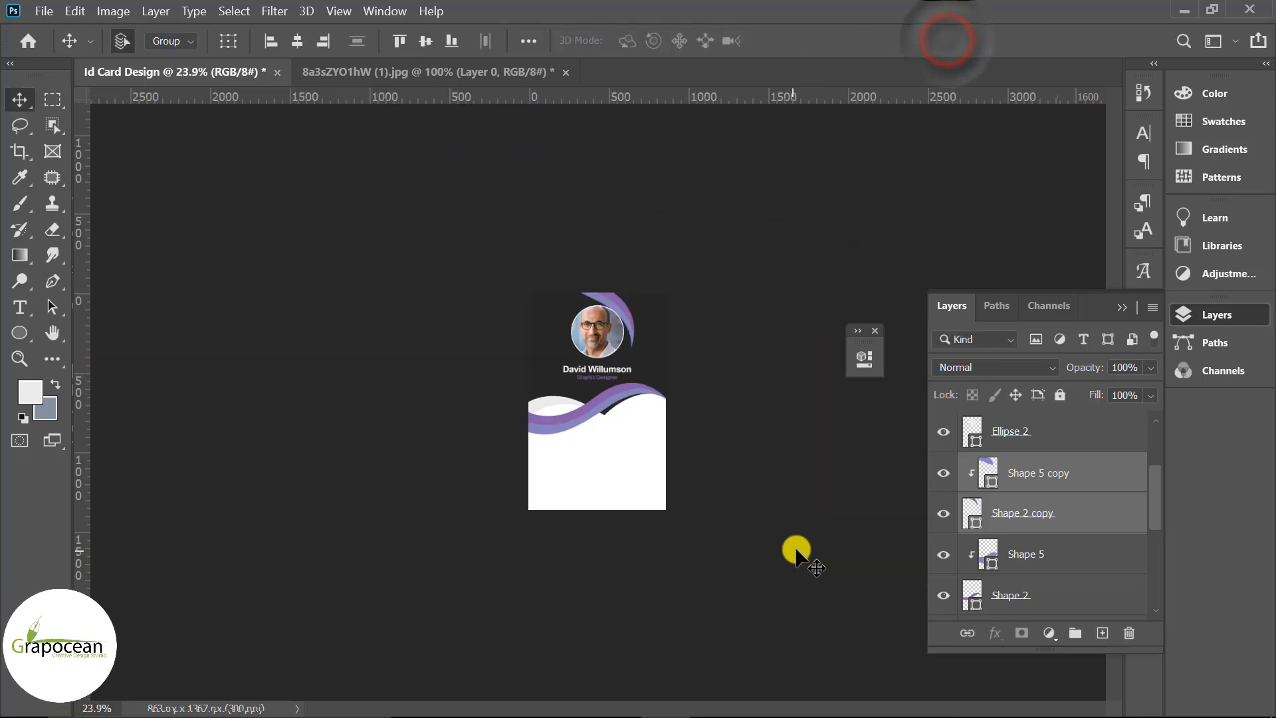
scroll(777, 527, "up", 5)
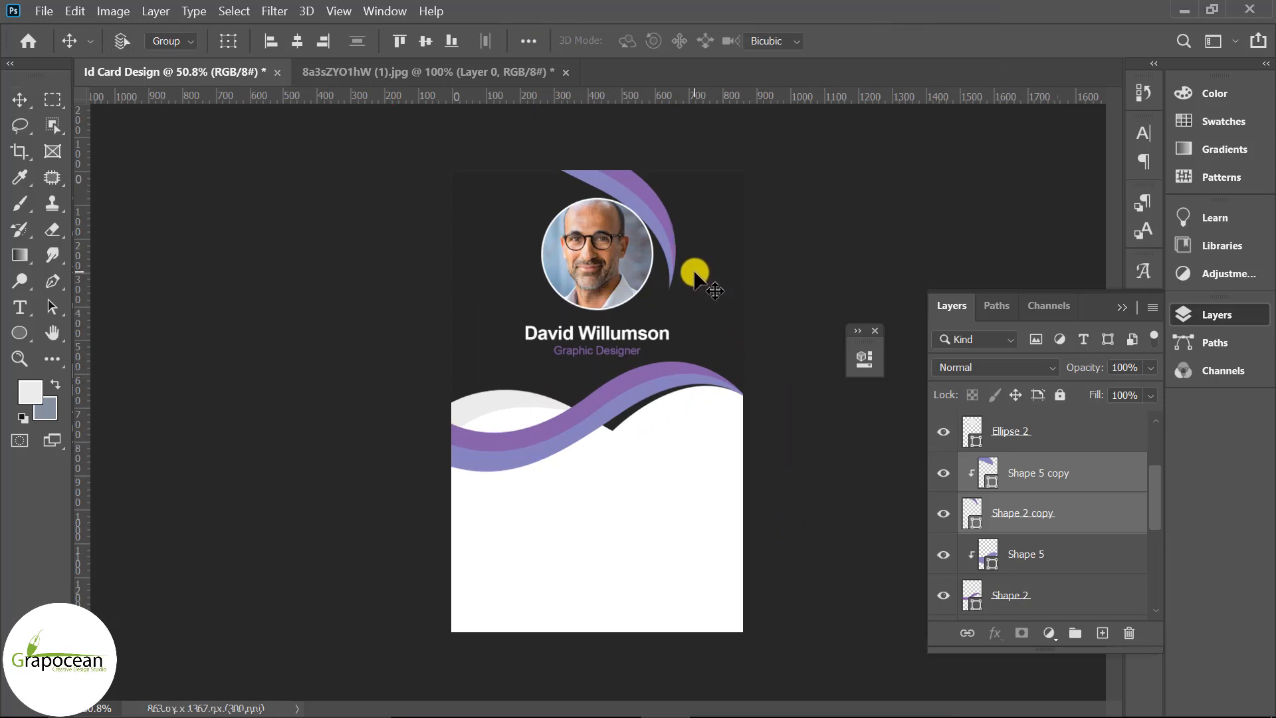
Skew the top ribbon's right edge slightly and shift both copied ribbon shapes into place
key("ctrl+t")
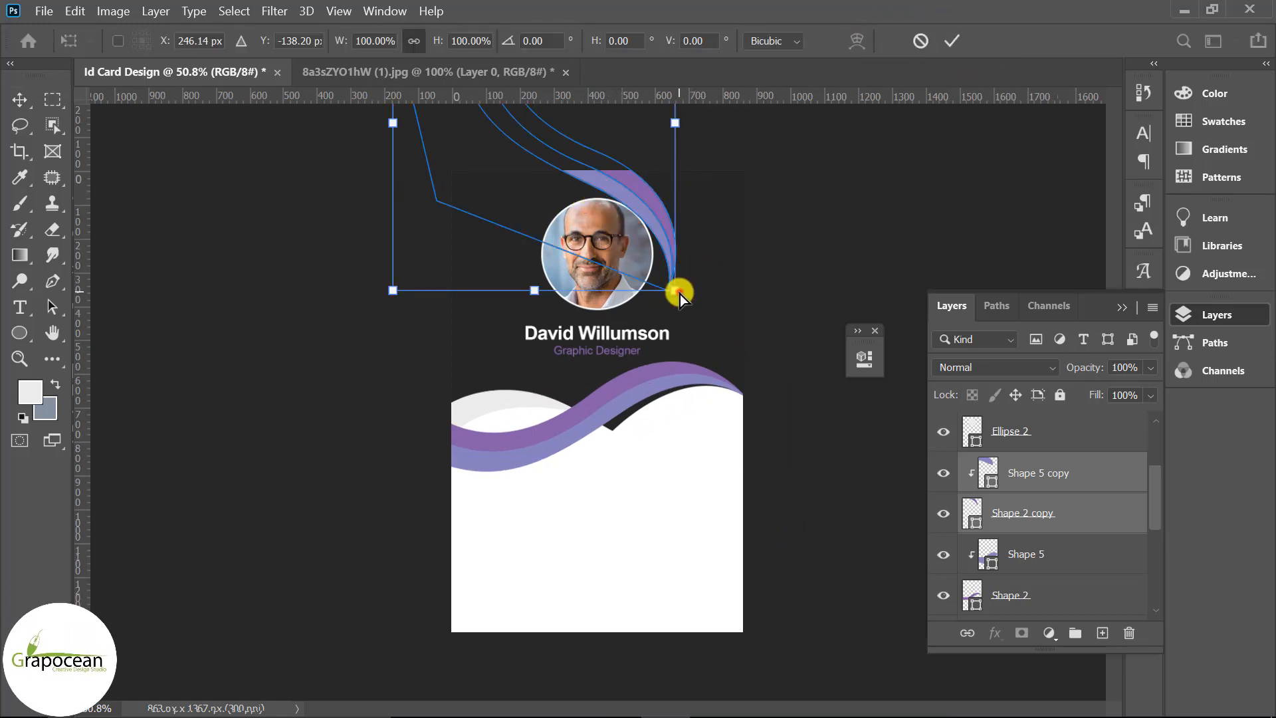
left_click_drag(678, 293, 658, 283)
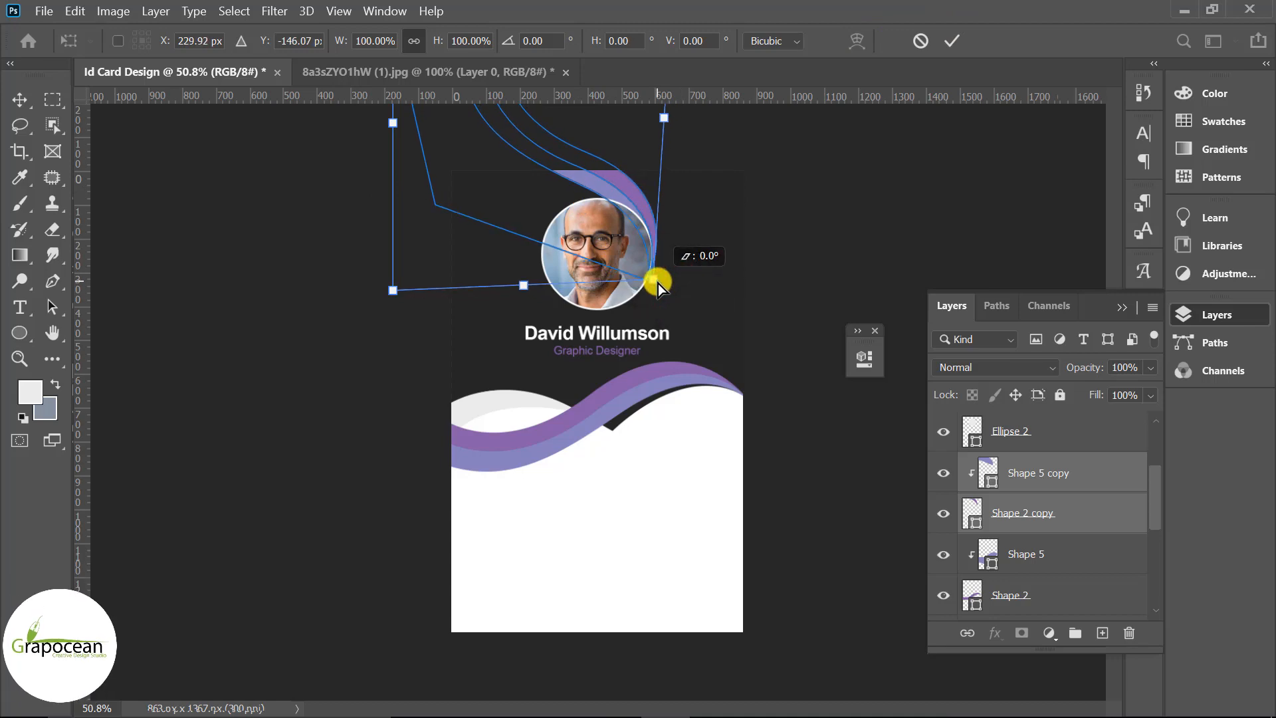
left_click(957, 37)
scroll(804, 505, "down", 1)
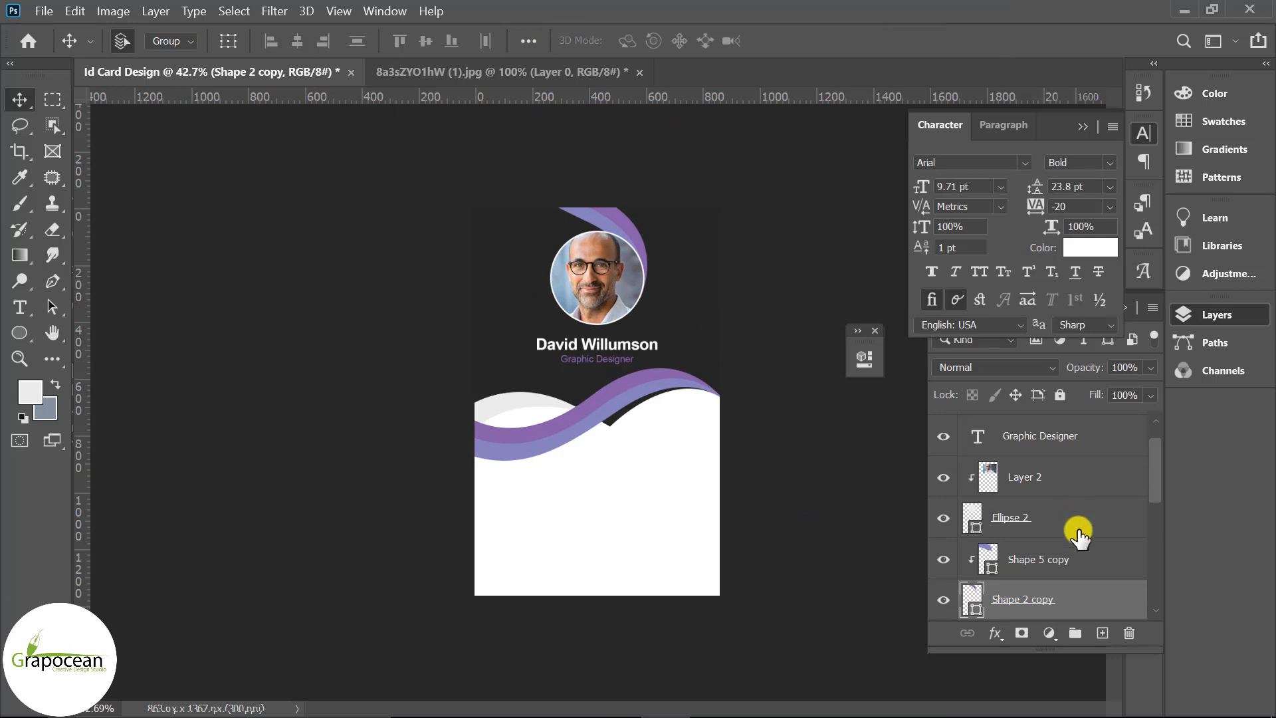
scroll(1077, 532, "down", 1)
left_click(1040, 521, "ctrl")
mouse_move(601, 221)
left_mouse_down()
mouse_move(667, 225)
mouse_move(589, 207)
left_mouse_up()
left_click(769, 463)
scroll(769, 463, "down", 5)
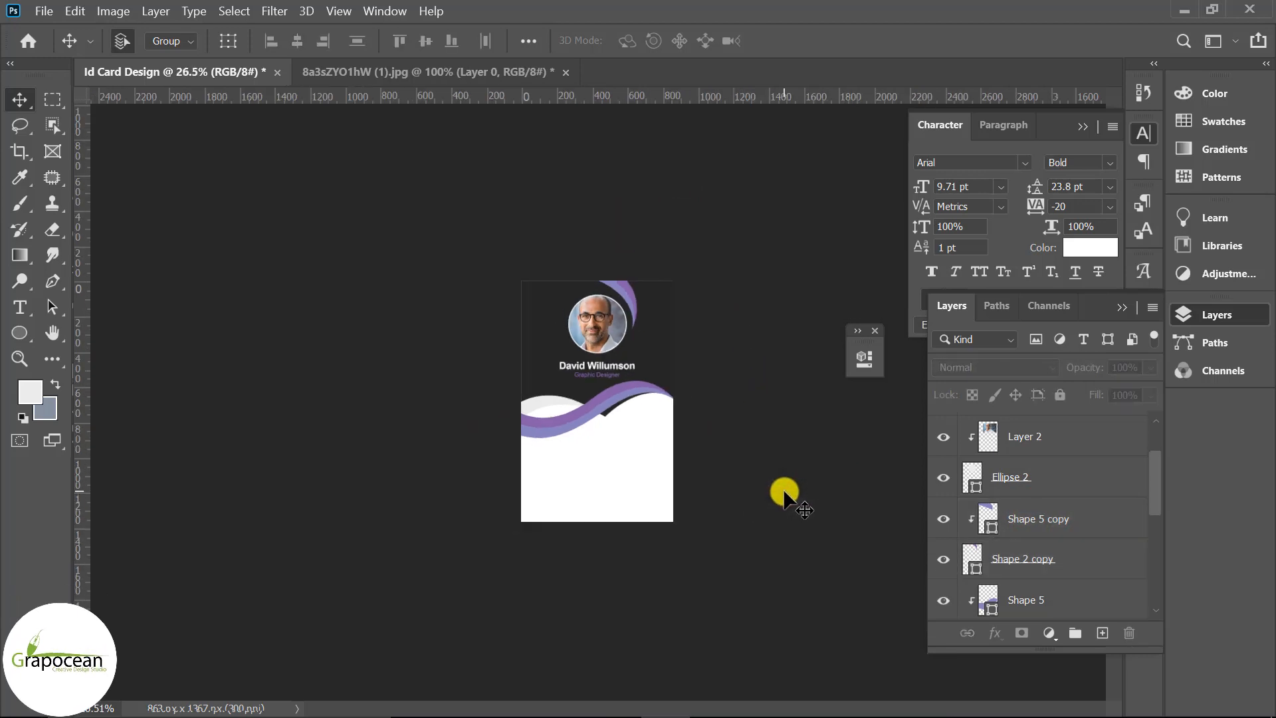
scroll(784, 495, "up", 5)
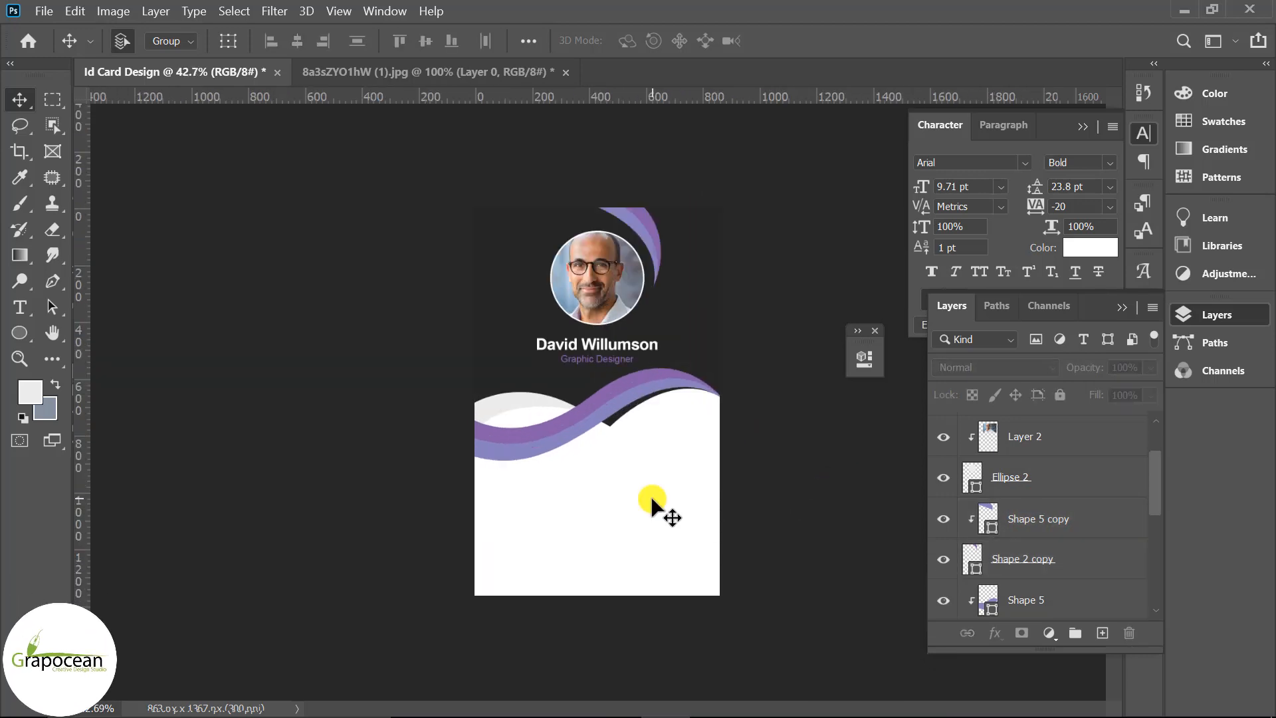
scroll(651, 501, "up", 1)
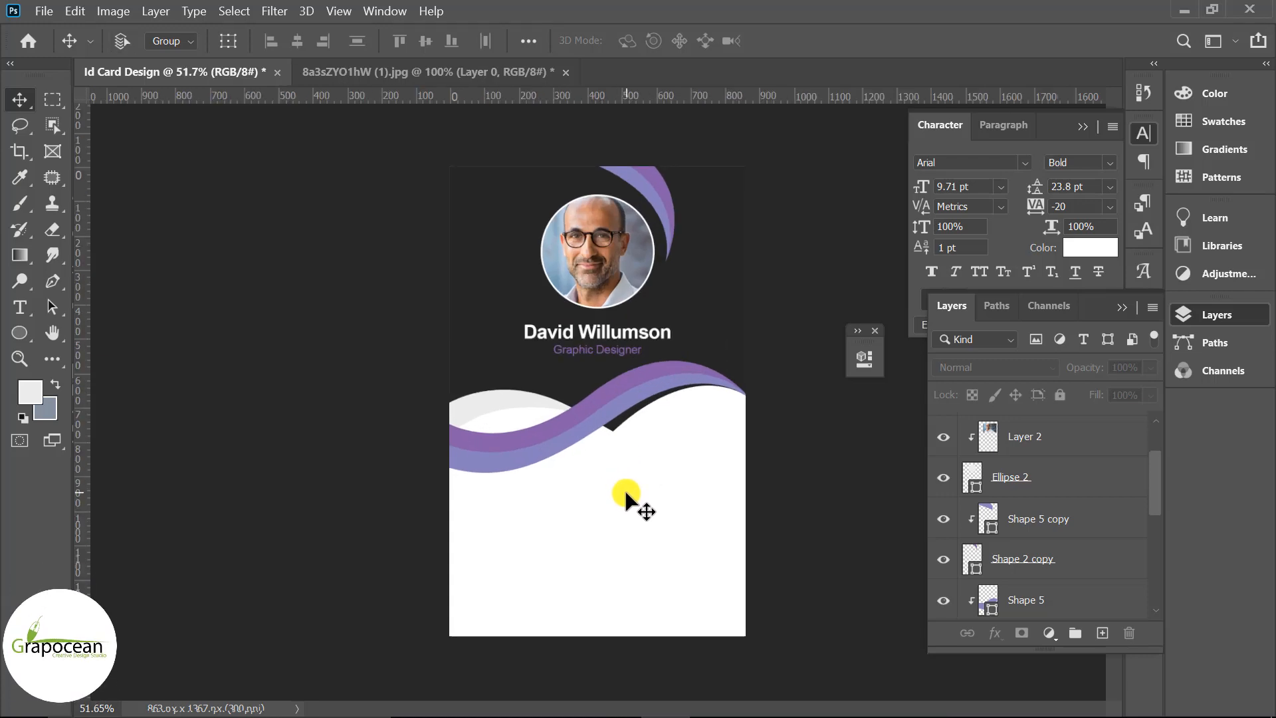
scroll(624, 495, "up", 1)
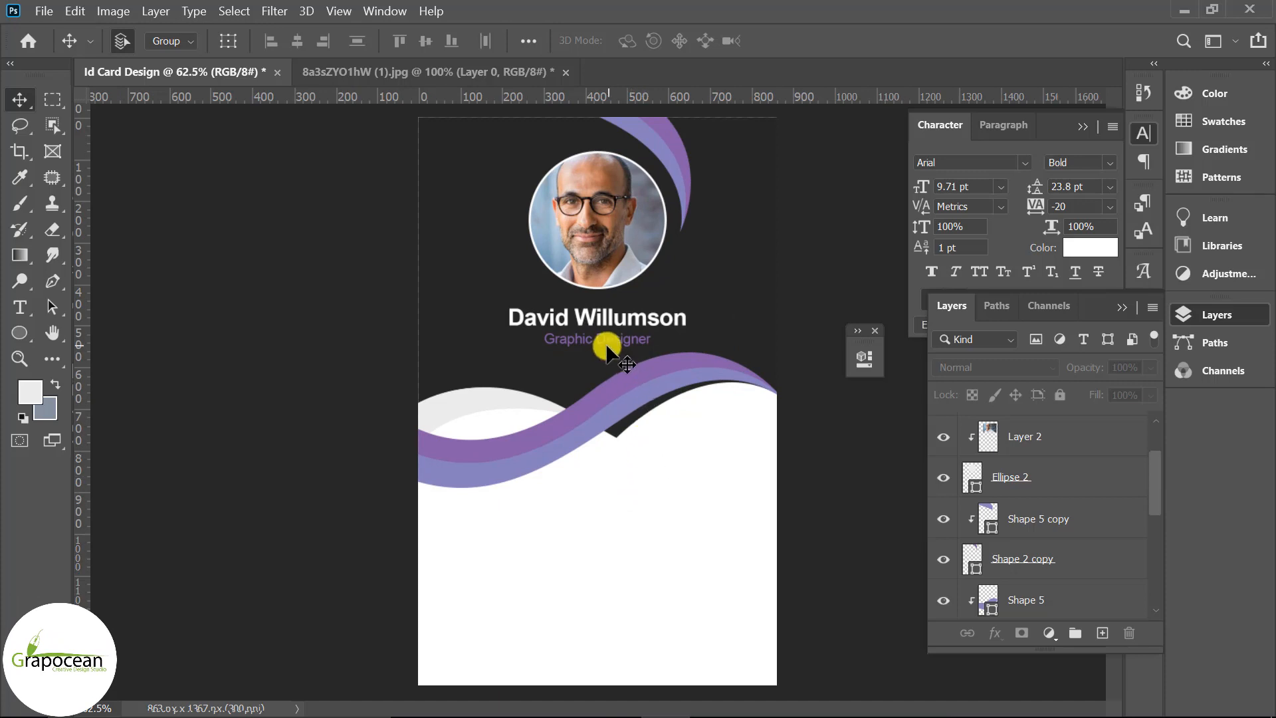
Copy Graphic Designer into the white area and replace it with left-aligned 'Id:'
left_click_drag(607, 349, 584, 550)
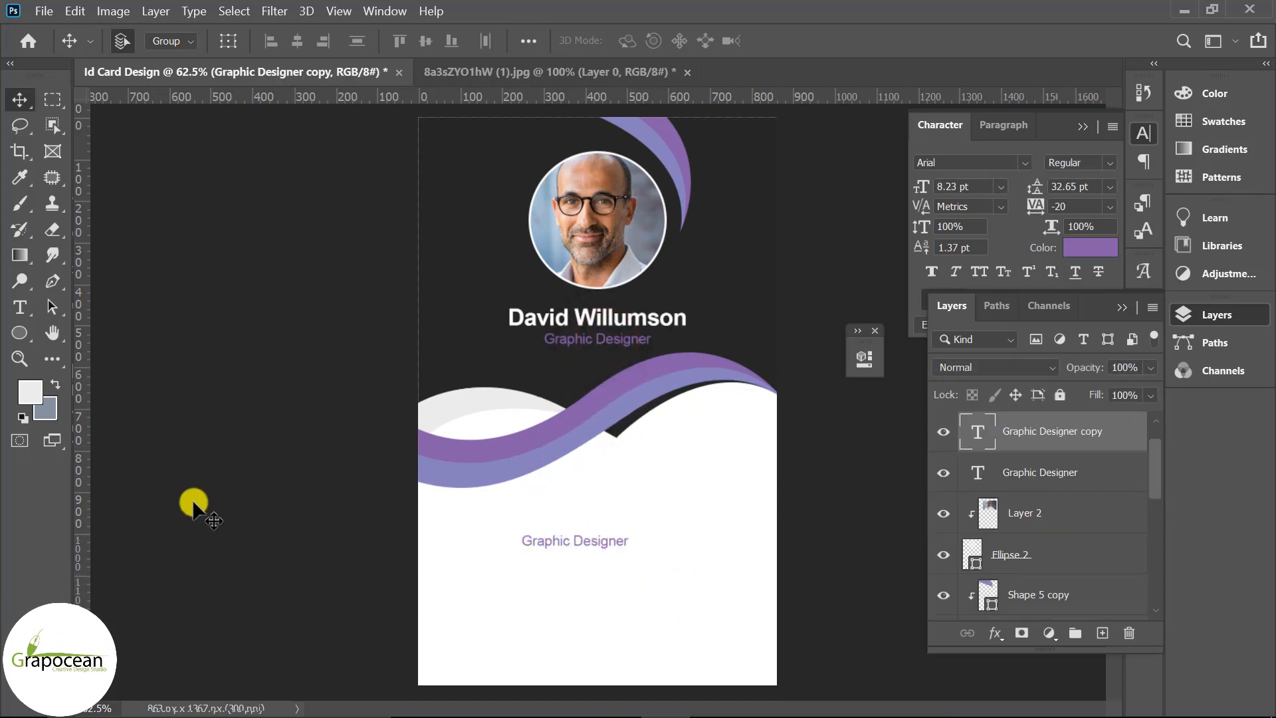
left_click(21, 307)
left_click(524, 543)
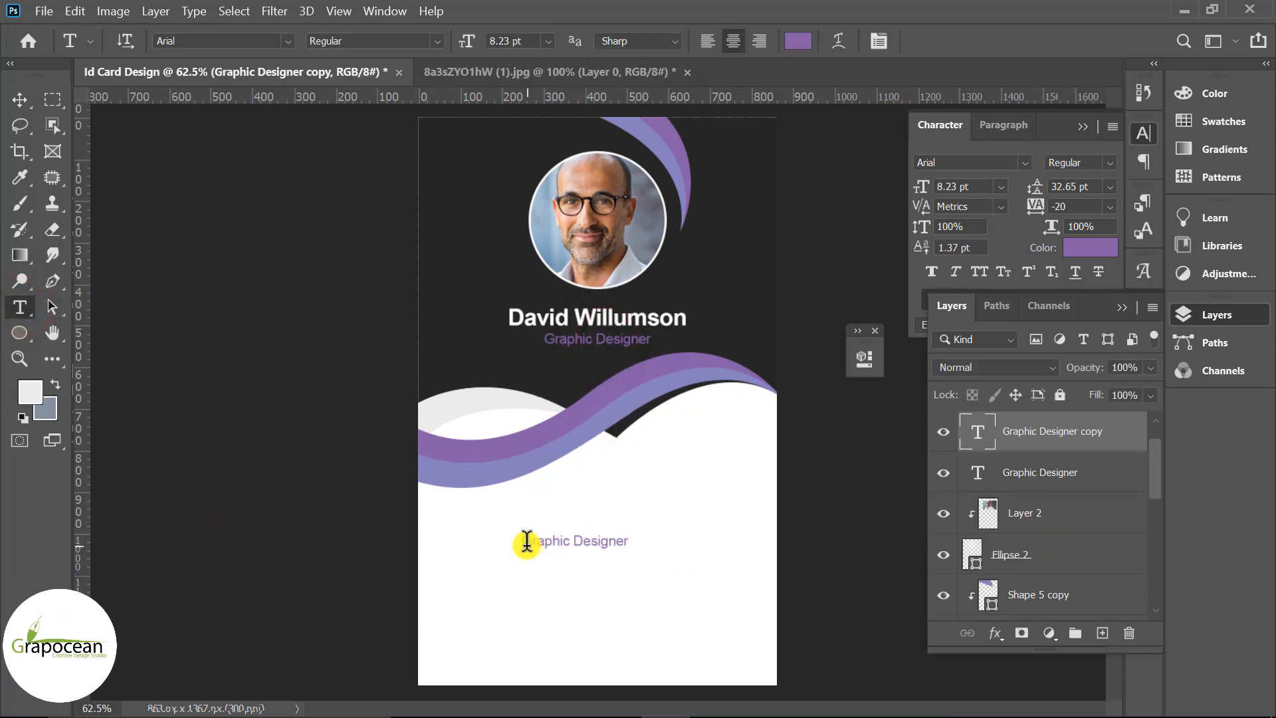
left_click_drag(524, 542, 740, 545)
key("BackSpace")
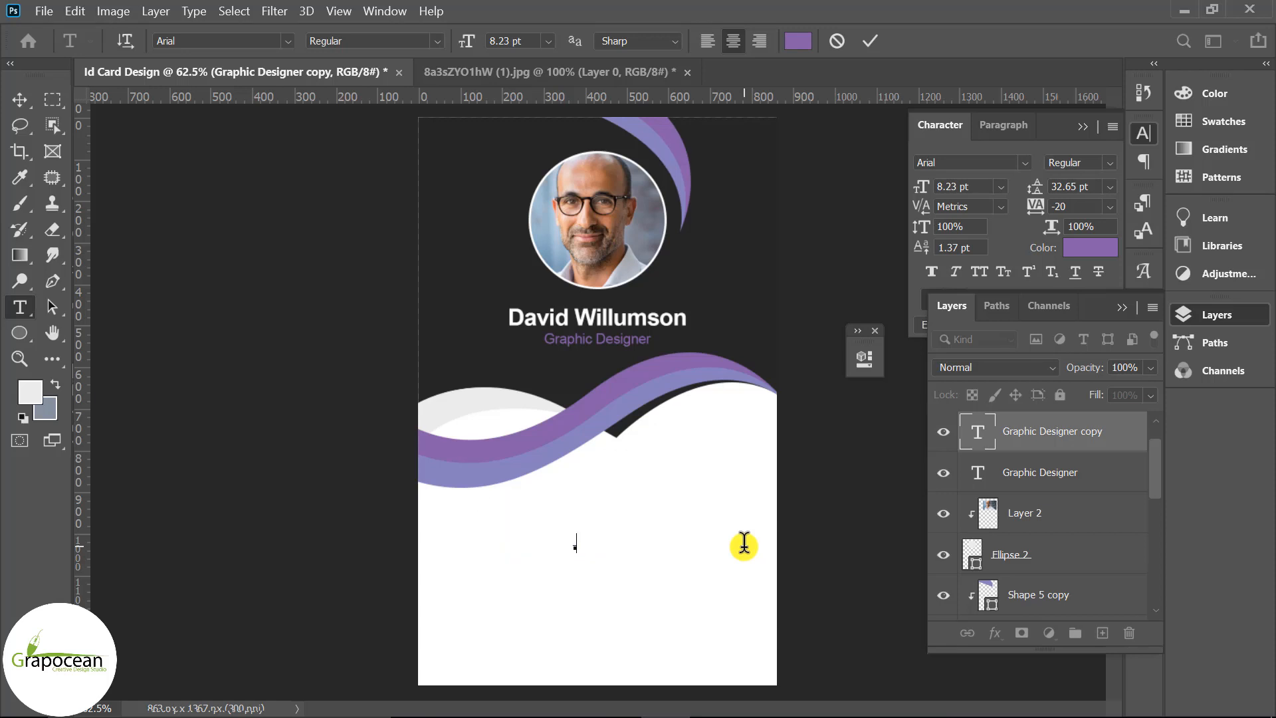
type("Id:")
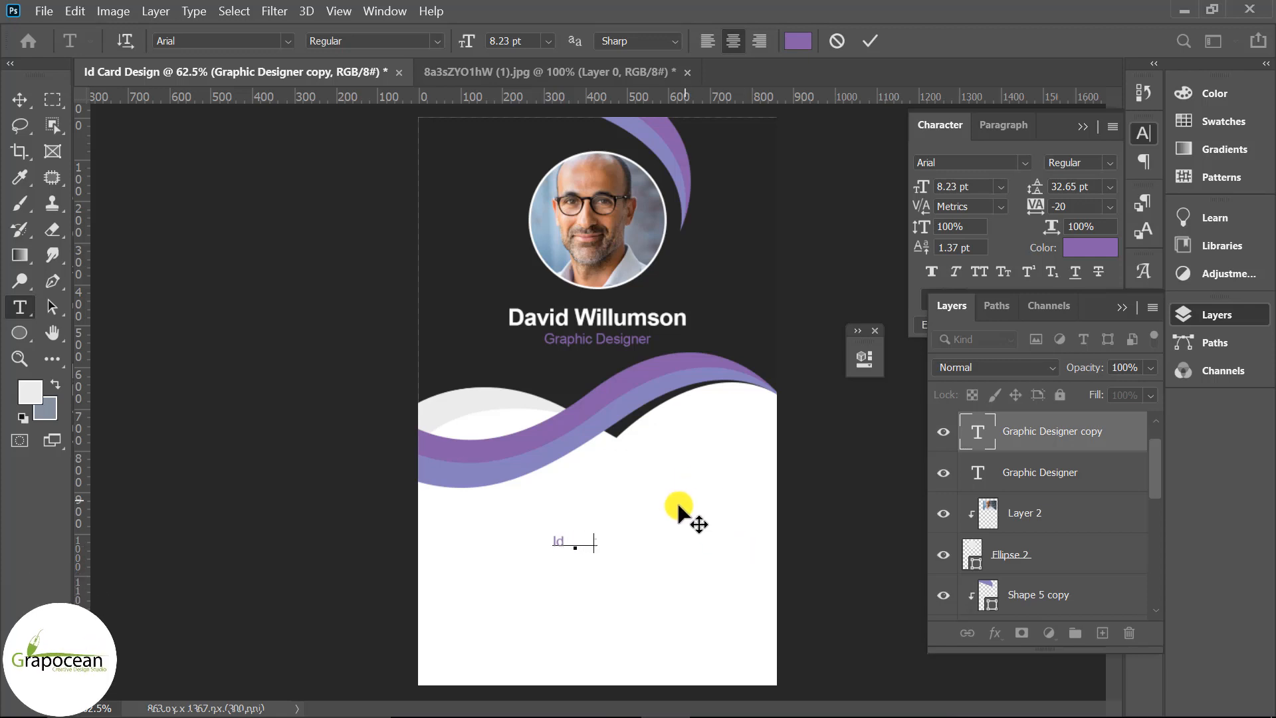
left_click(598, 542)
key("Return")
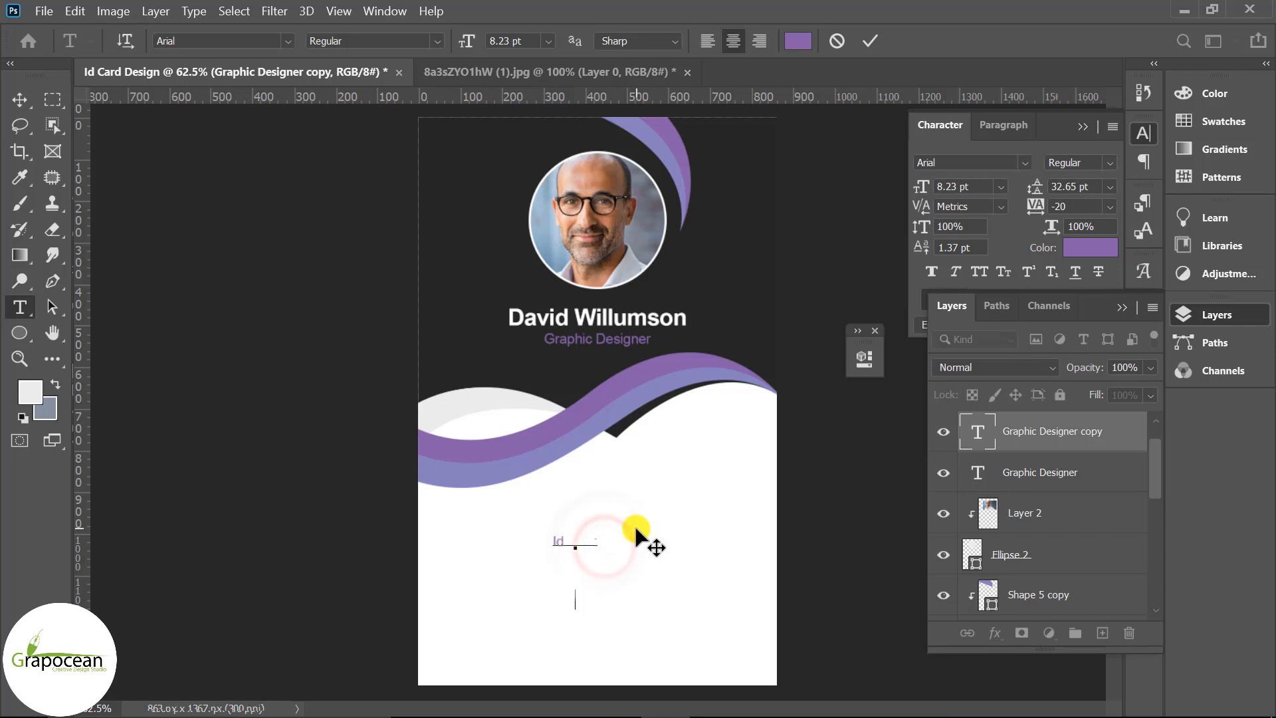
key("BackSpace")
left_click_drag(603, 542, 413, 503)
left_click(705, 41)
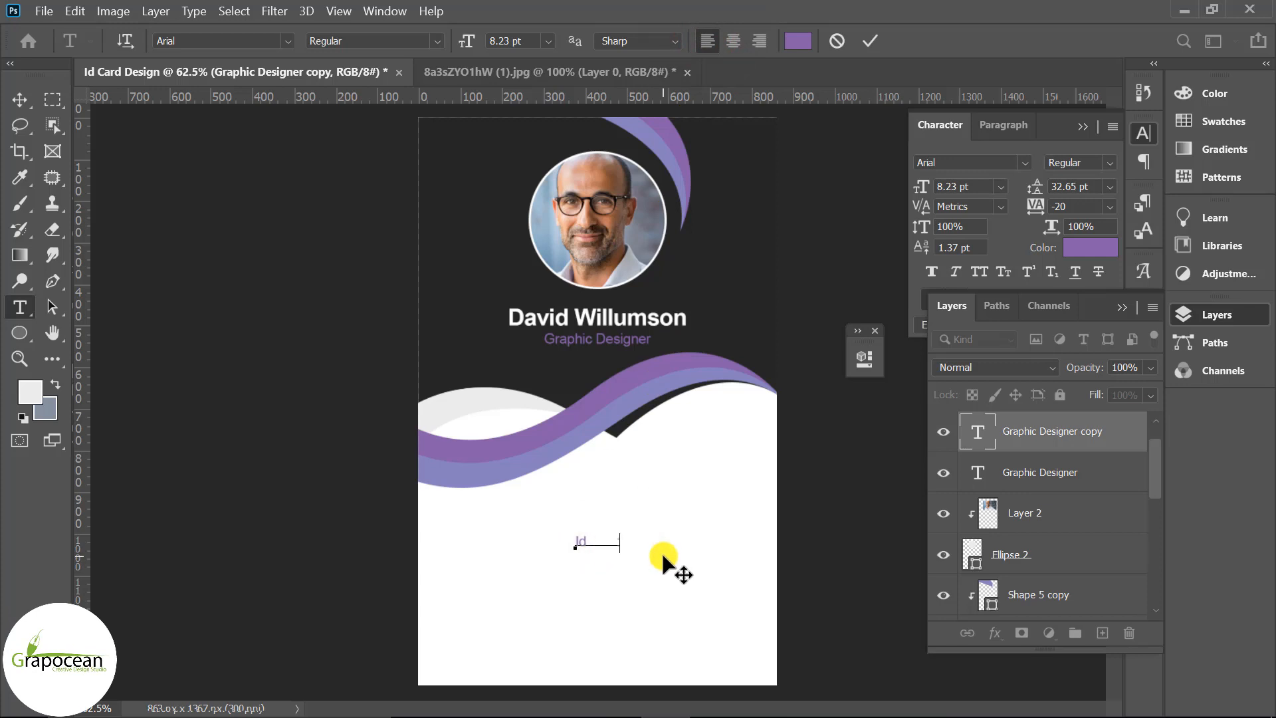
Add 'Blood:' and 'Email:' lines below the Id label
key("Return")
type("Blood")
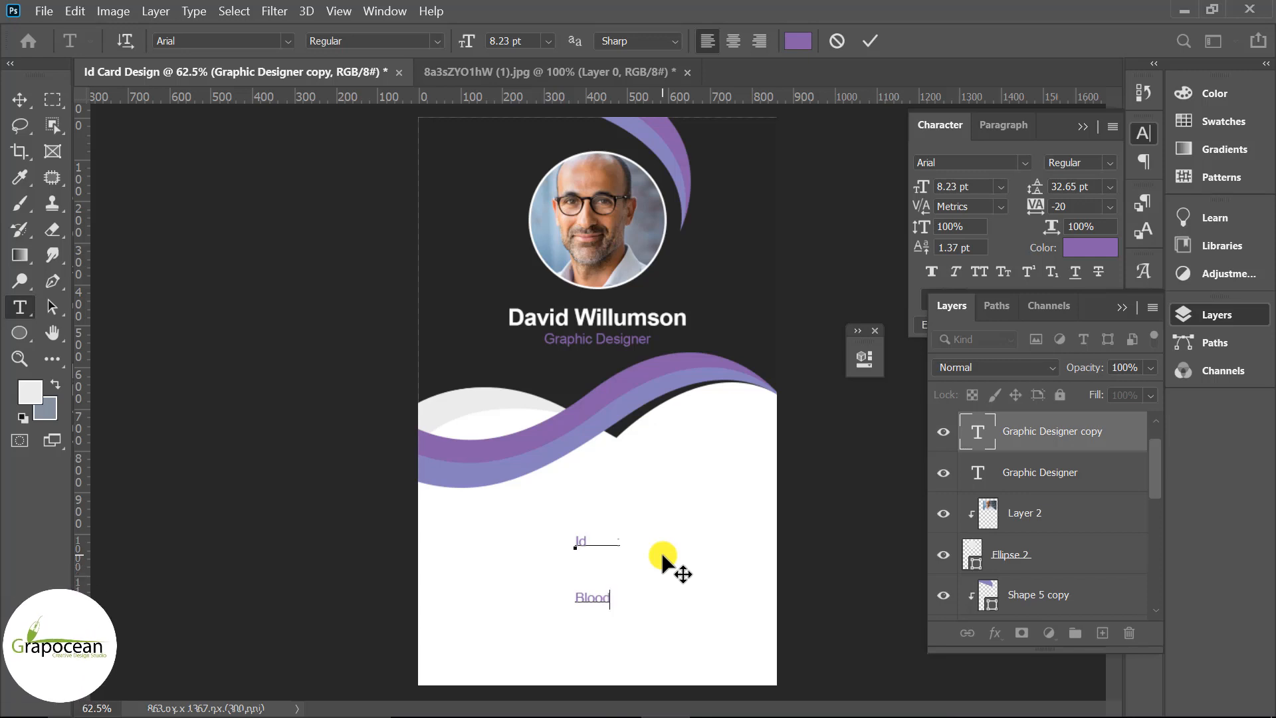
type(":")
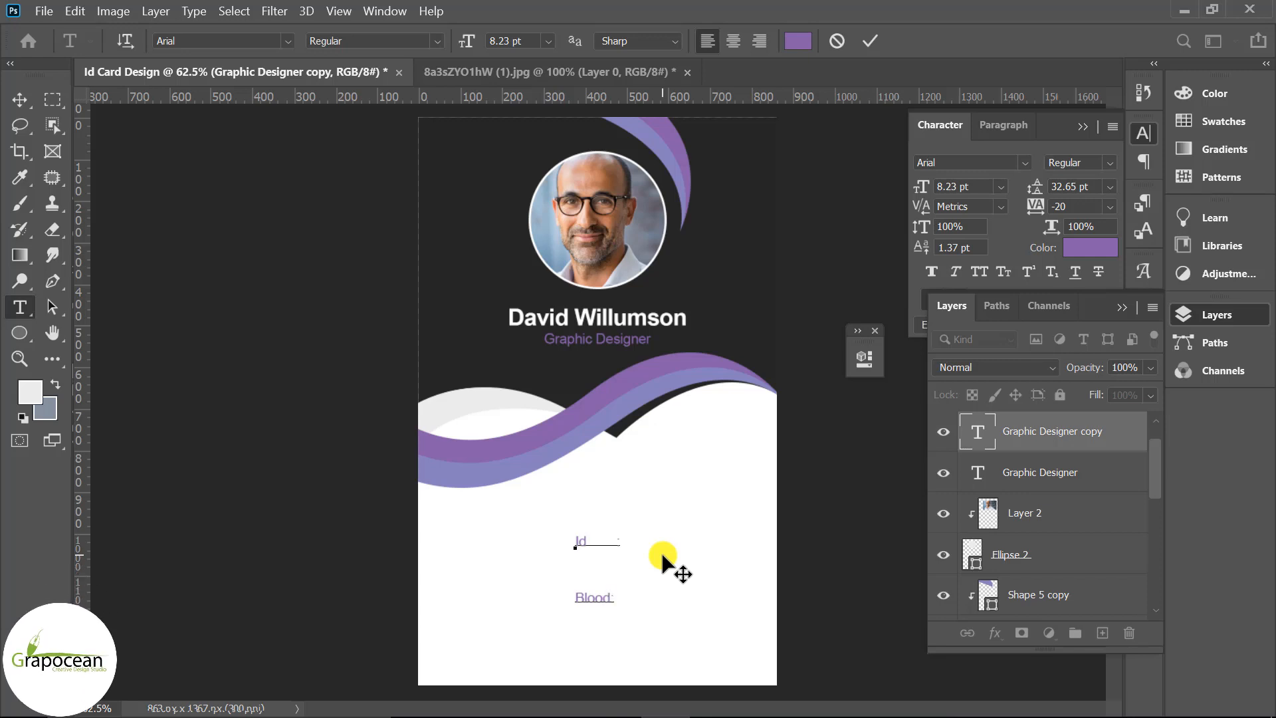
key("Return")
type("Email:")
left_click(612, 600)
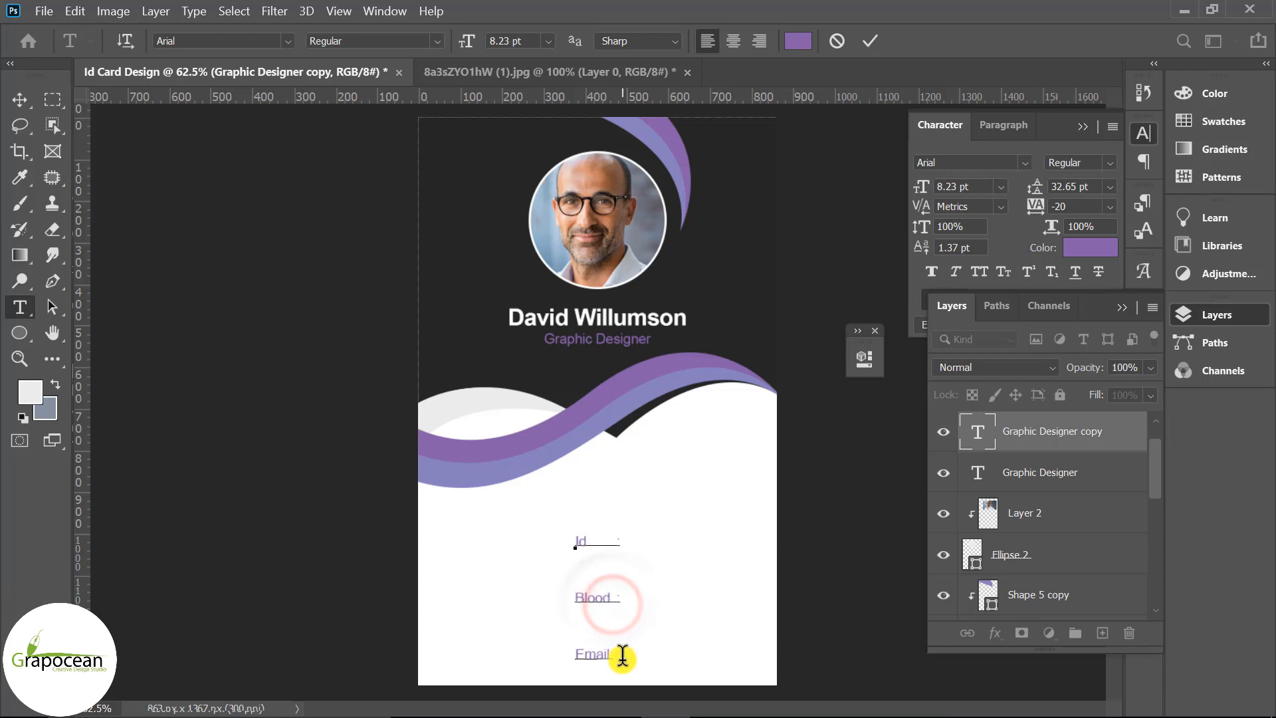
left_click(615, 658)
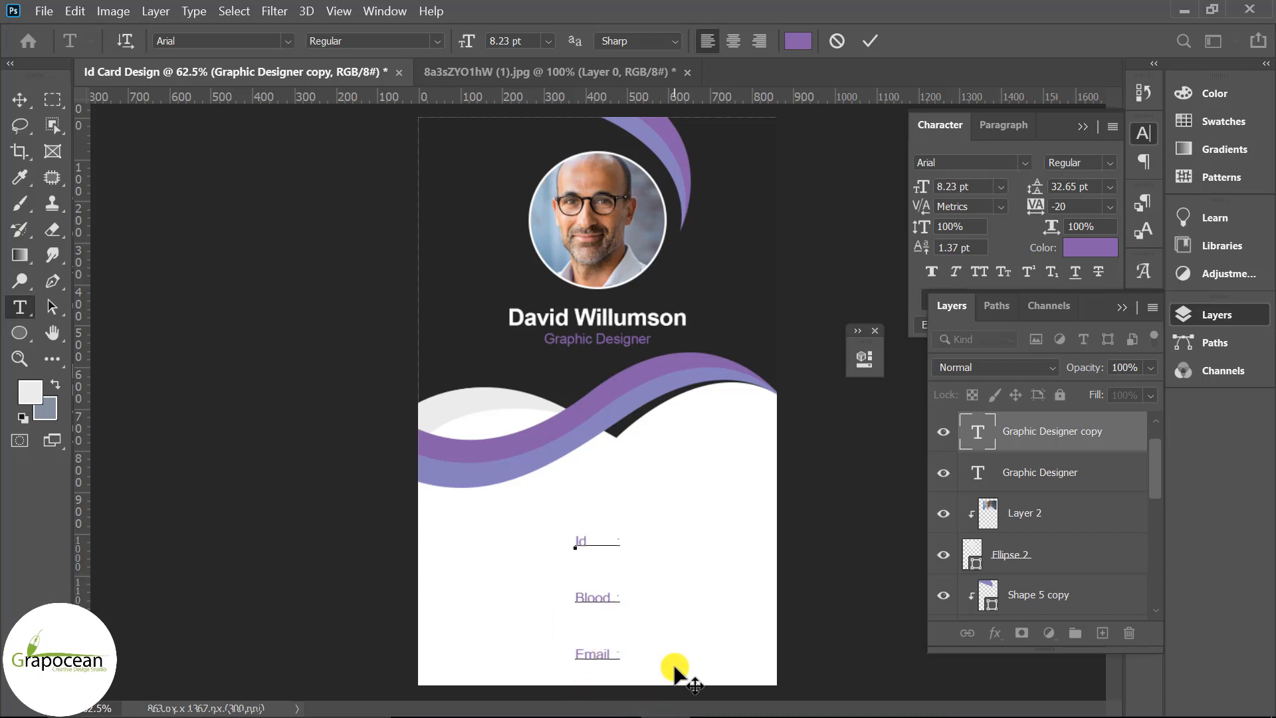
Set the detail label lines to 14.65 pt leading in the Character panel
scroll(637, 615, "down", 3)
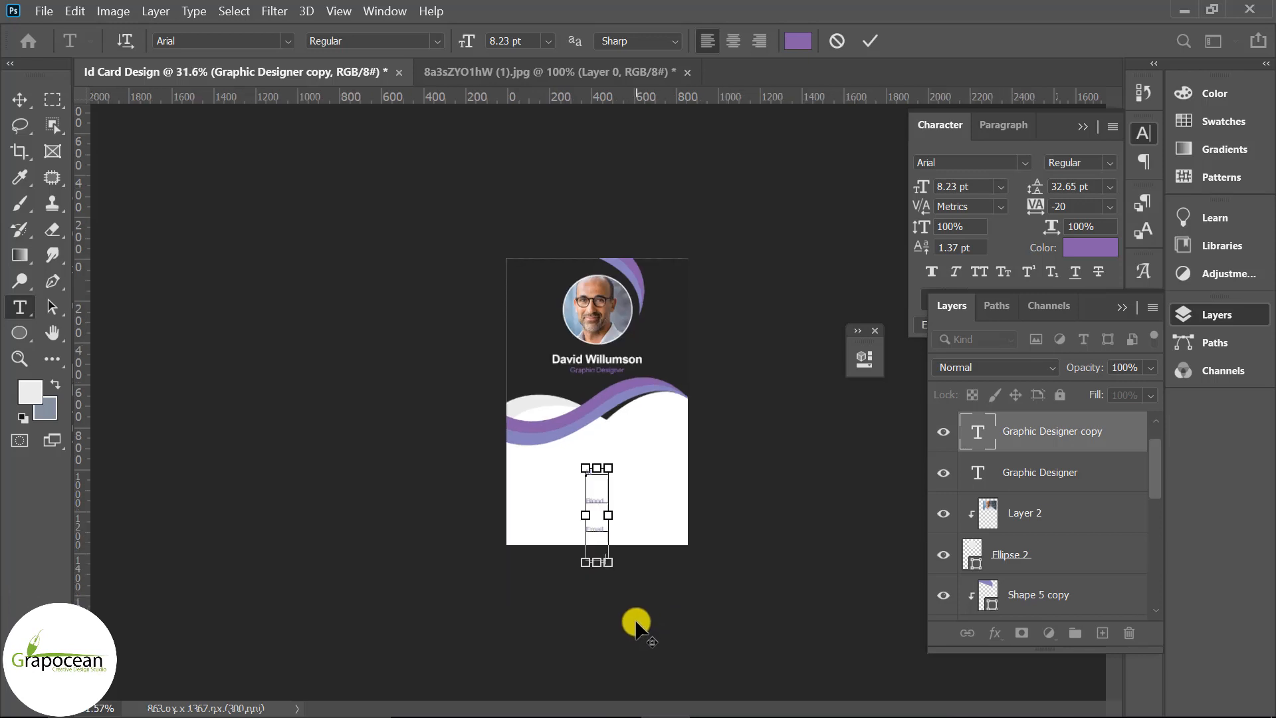
left_click_drag(606, 555, 541, 444)
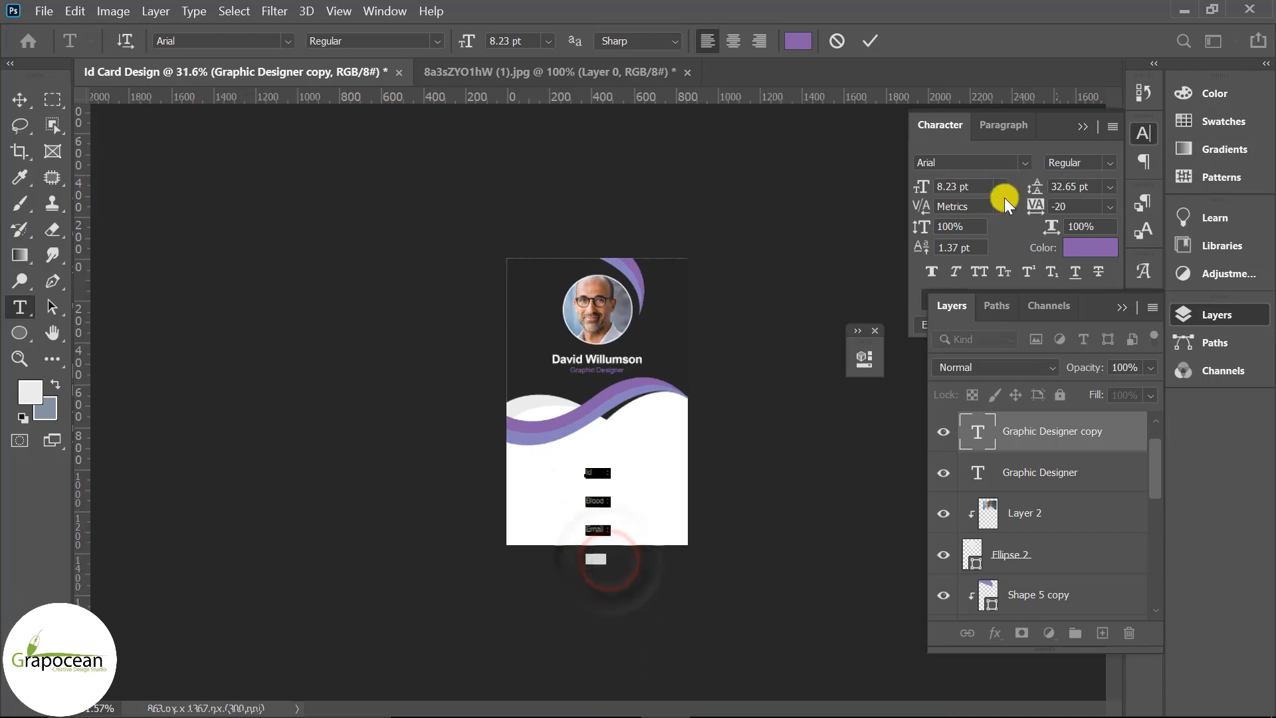
left_click(1122, 309)
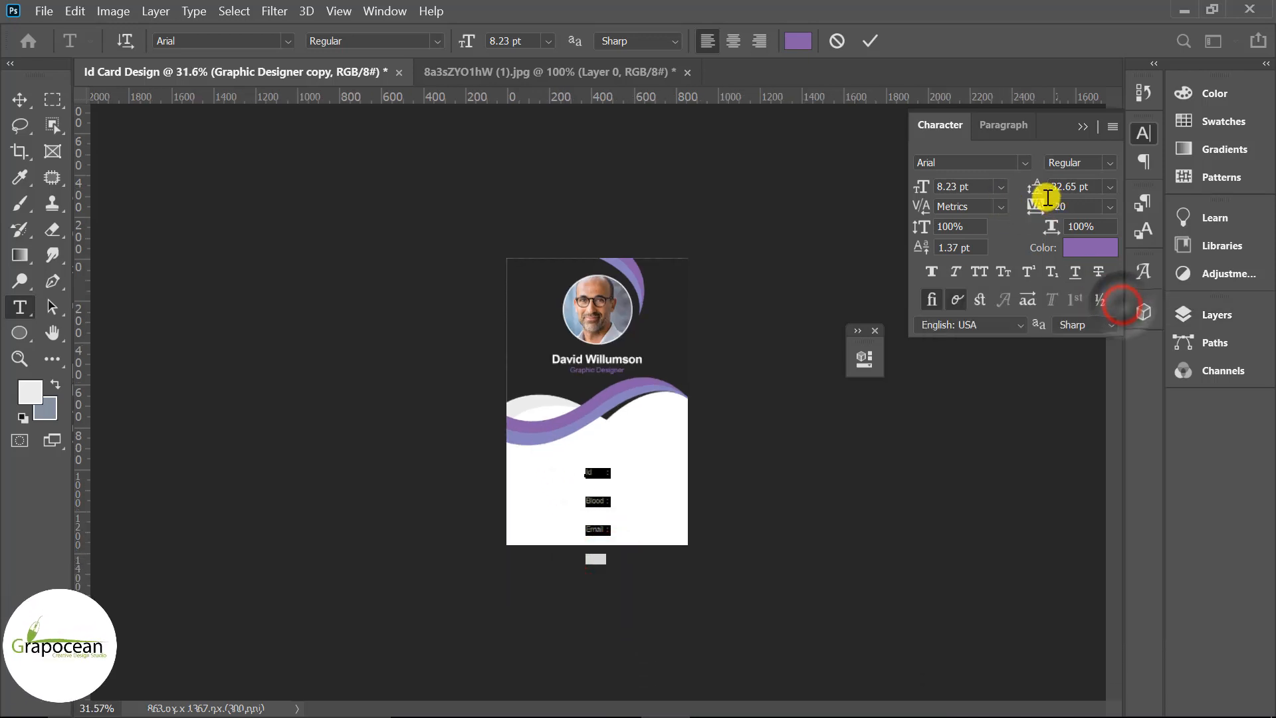
left_click_drag(1037, 193, 1019, 195)
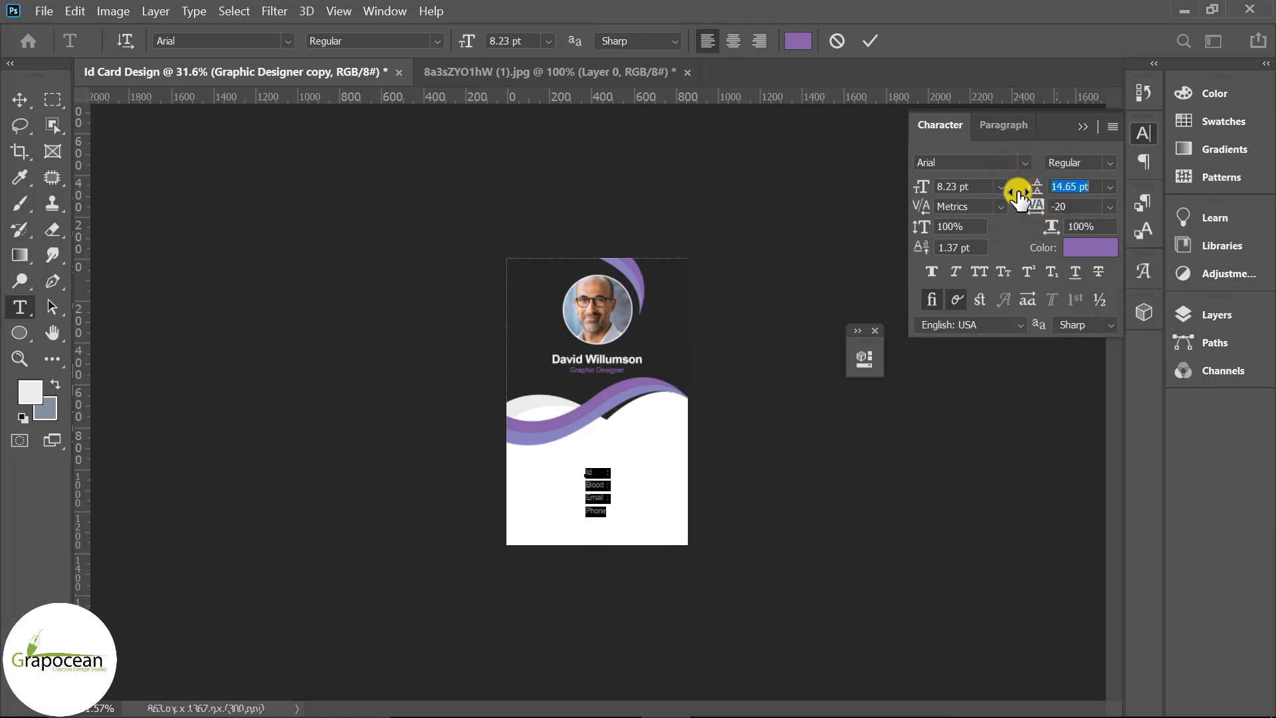
Move the label block left on the card
left_click(19, 99)
scroll(604, 547, "up", 3)
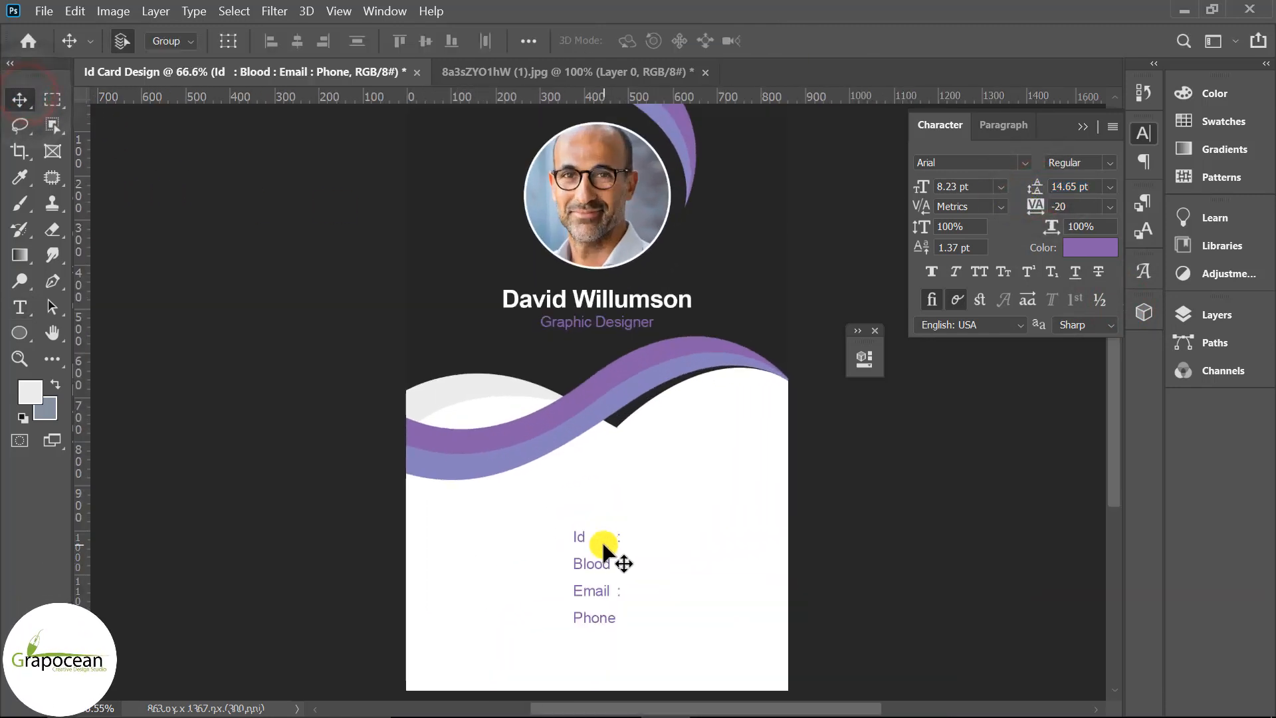
left_click_drag(596, 488, 504, 486)
Add a colon after 'Phone' to line it up with the other label colons
left_click(19, 307)
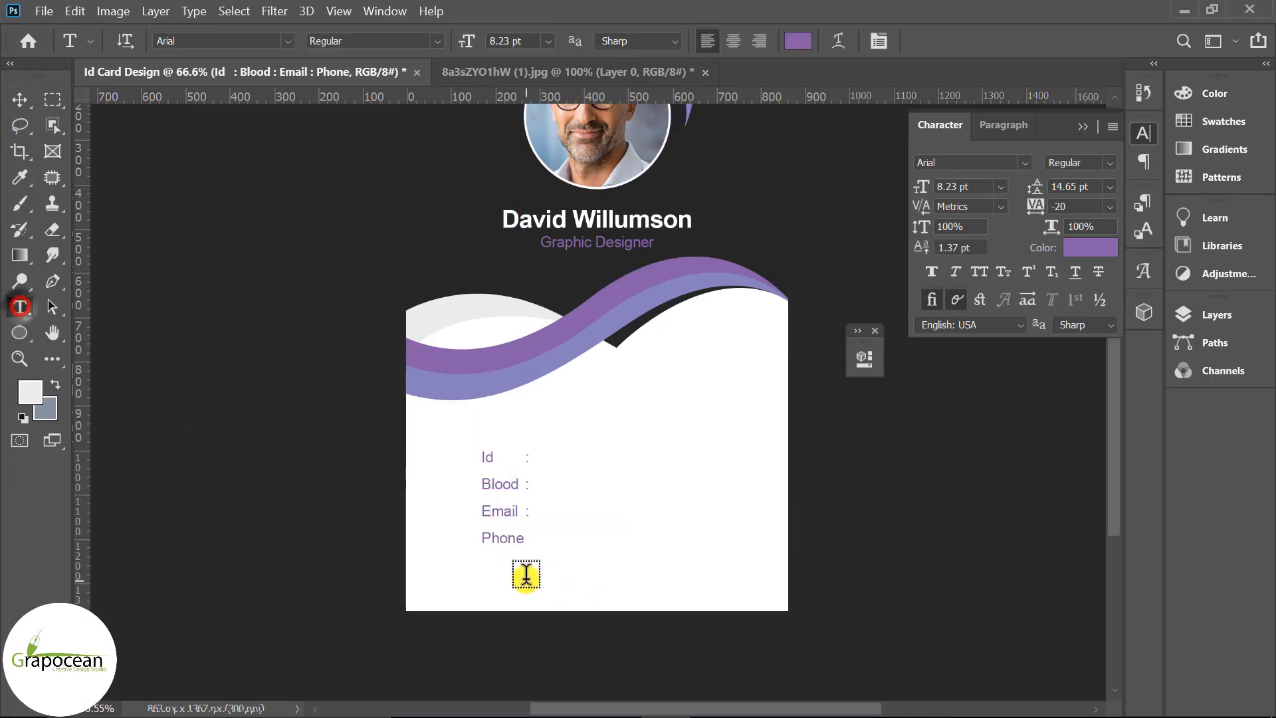
left_click(521, 540)
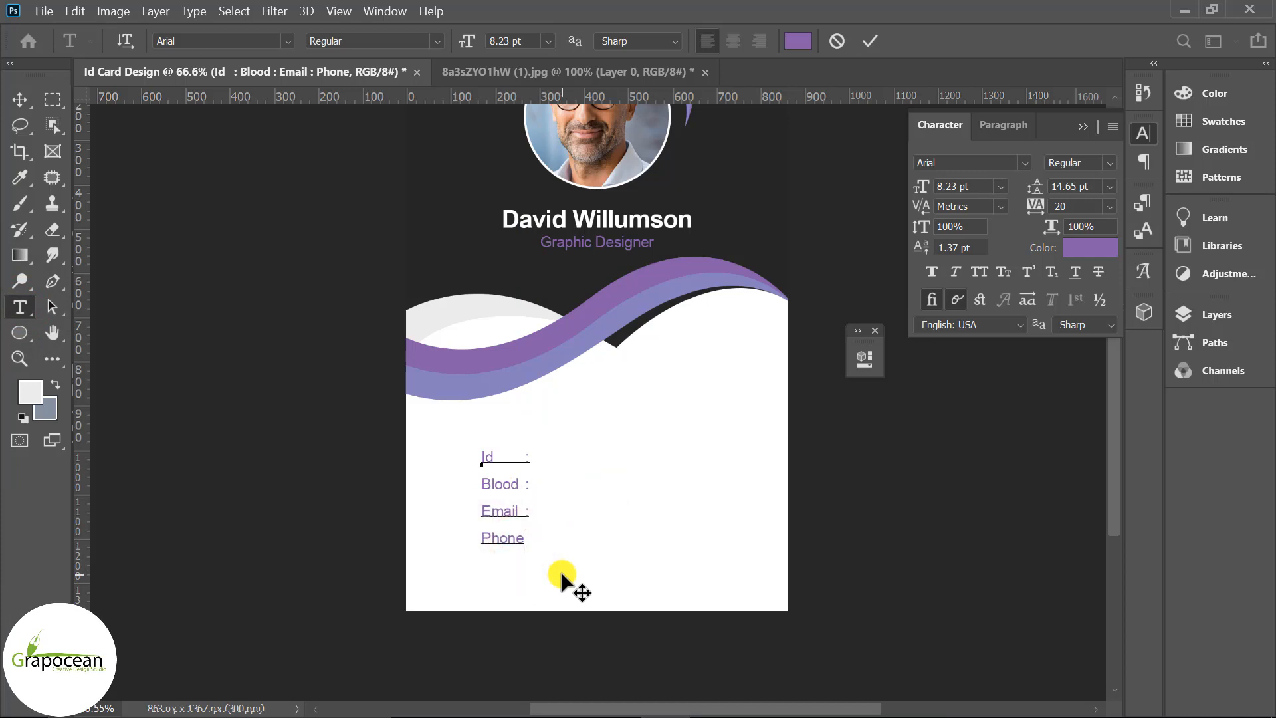
type(":")
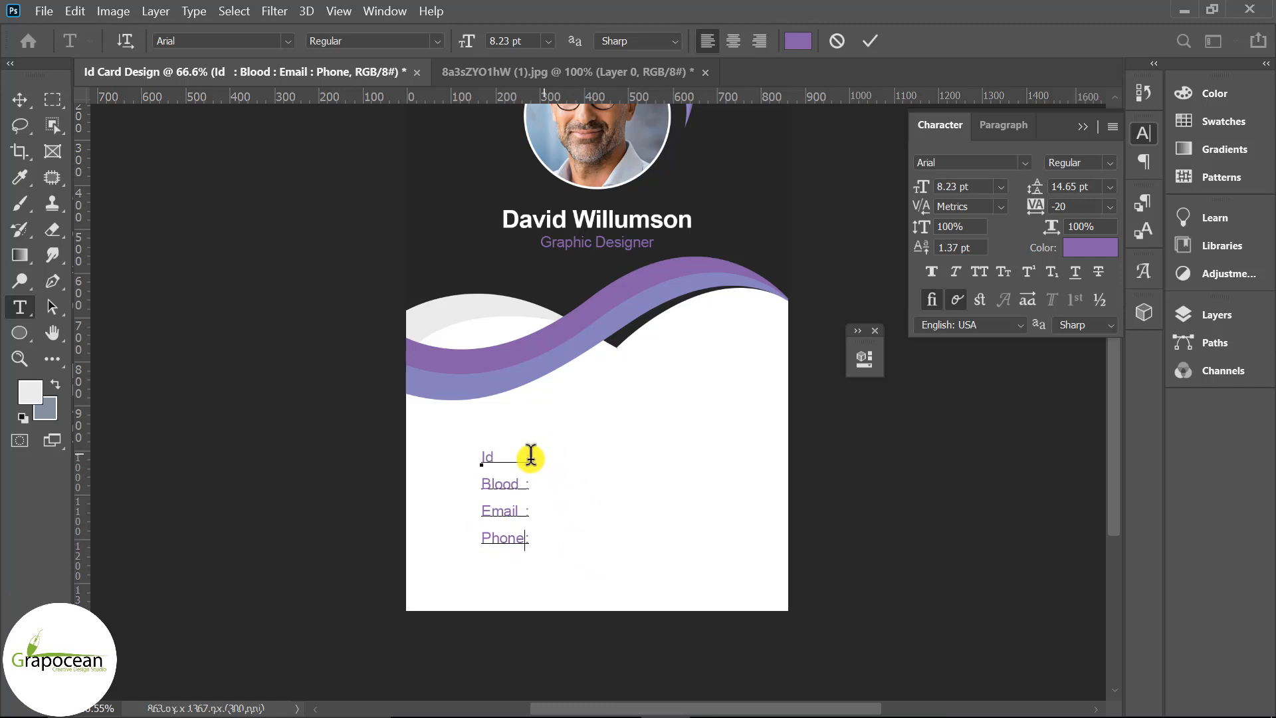
left_click(526, 494)
left_click(526, 516)
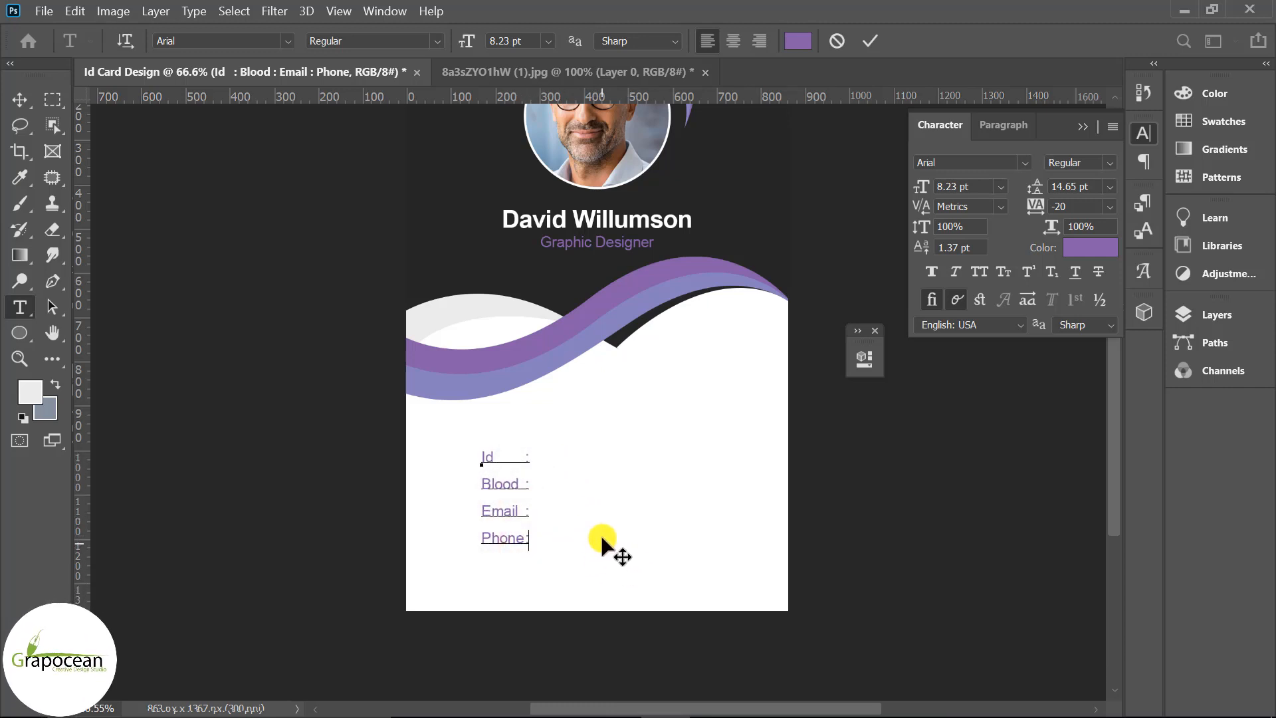
scroll(605, 540, "up", 2)
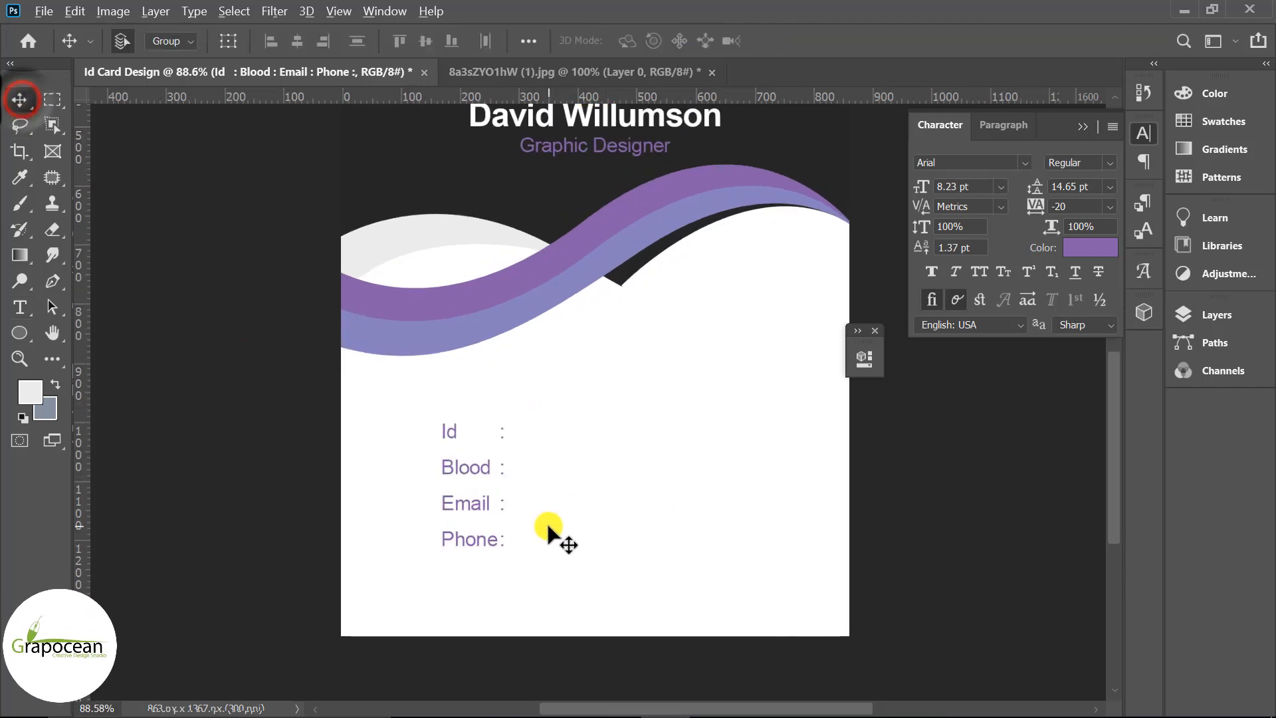
scroll(547, 525, "up", 1)
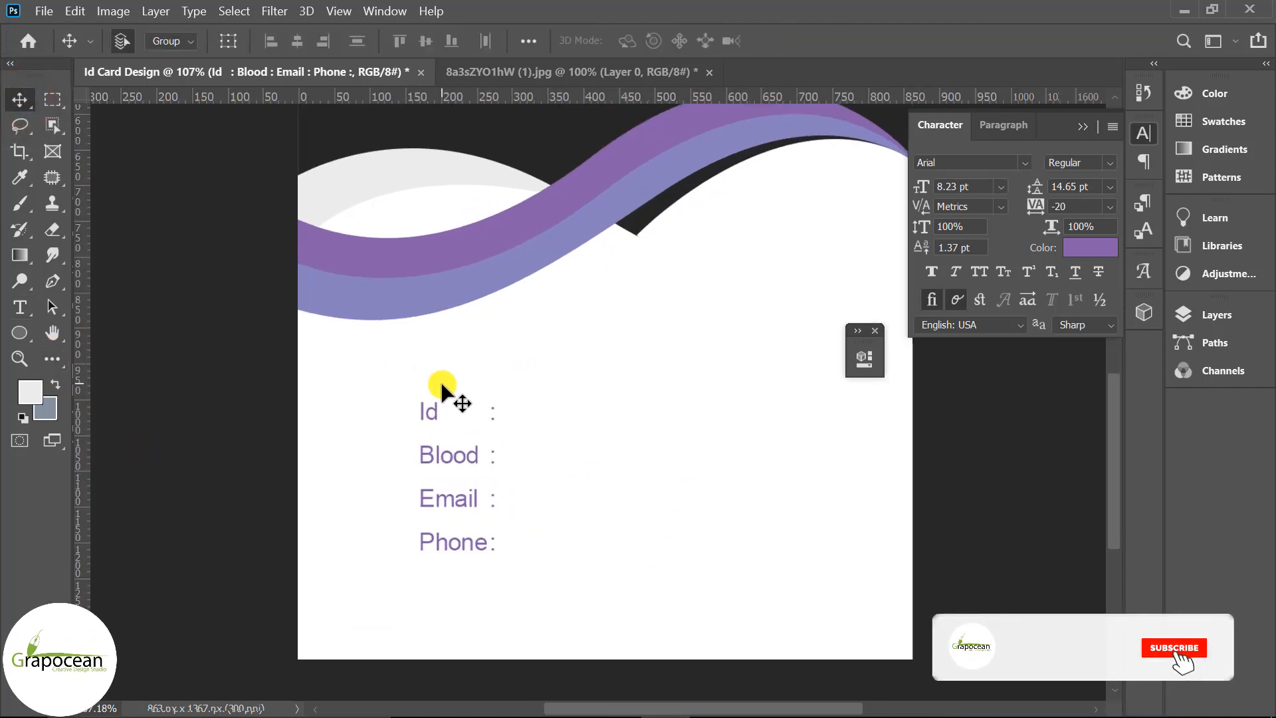
scroll(440, 380, "up", 3)
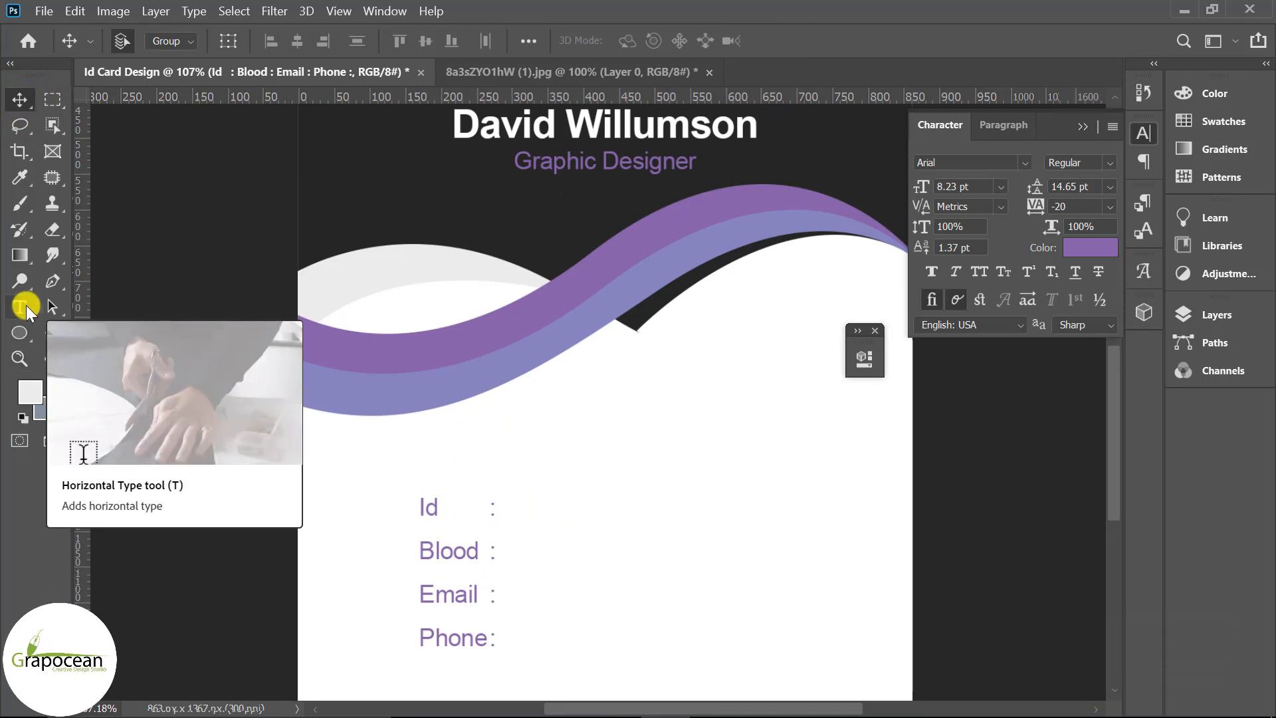
left_click_drag(601, 163, 632, 507)
scroll(595, 569, "up", 3)
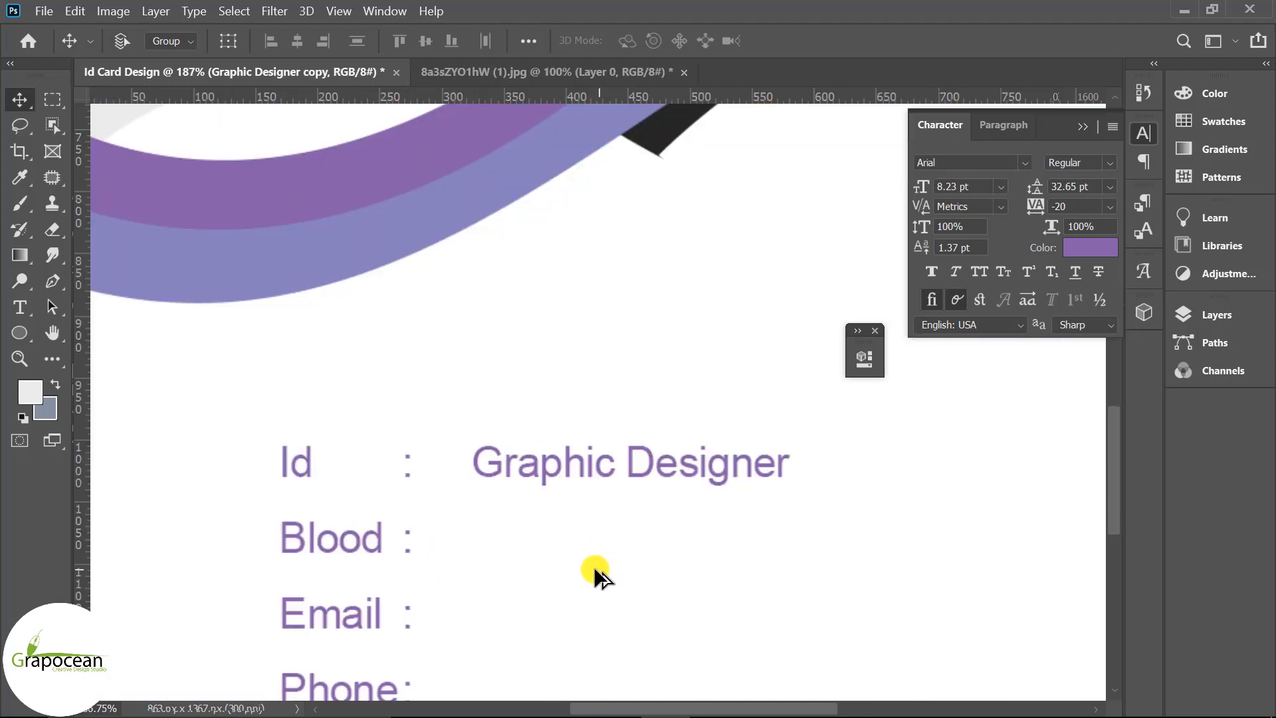
scroll(594, 568, "up", 1)
left_click_drag(584, 436, 564, 436)
left_click(20, 306)
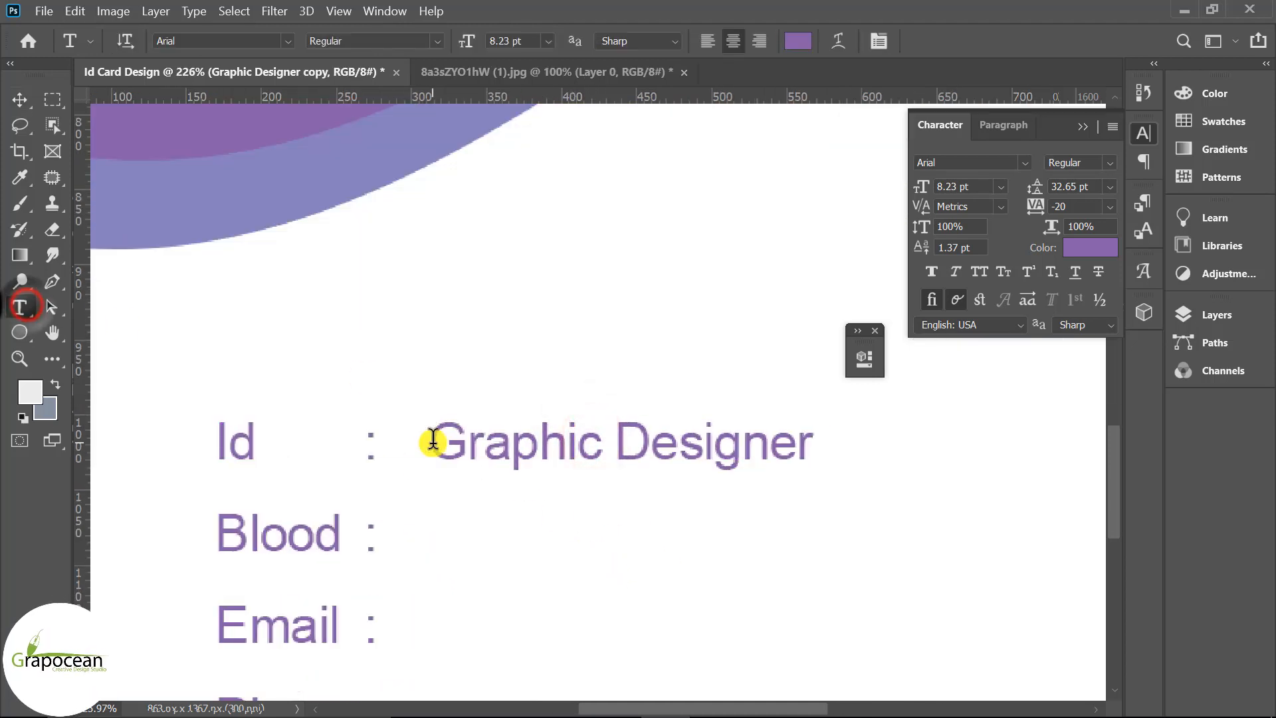
left_click_drag(433, 440, 1115, 469)
key("BackSpace")
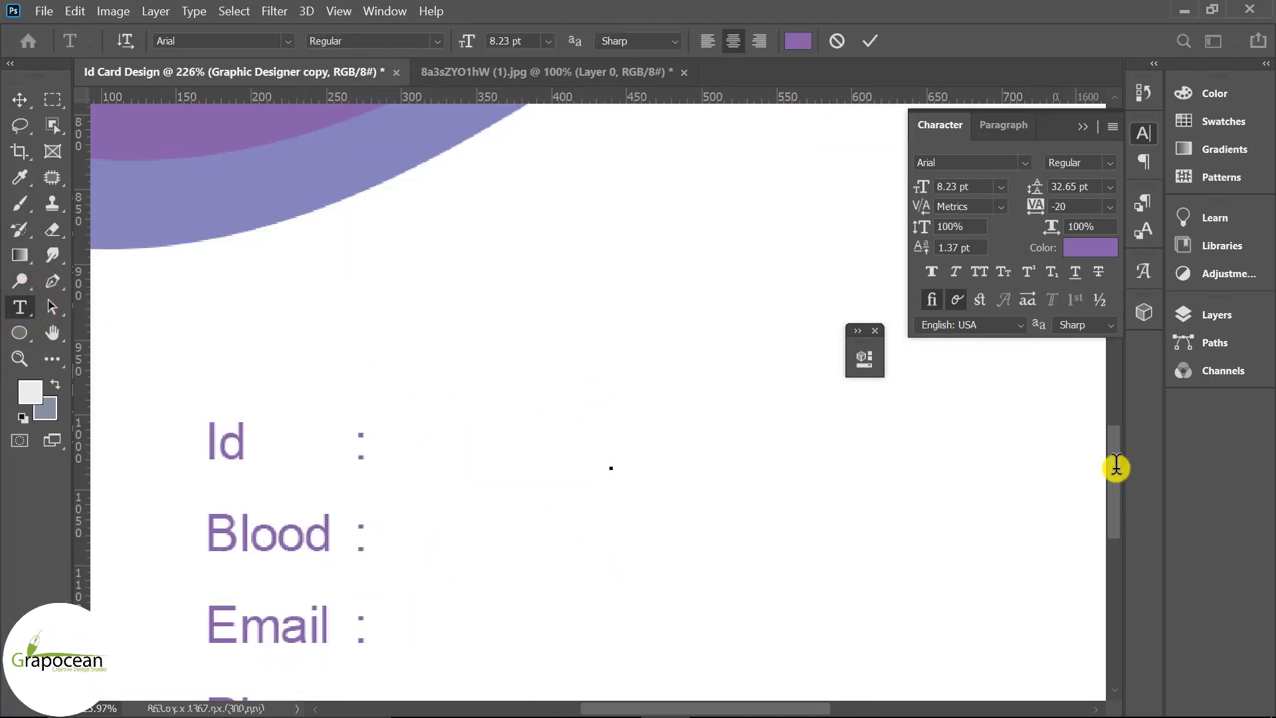
type("123")
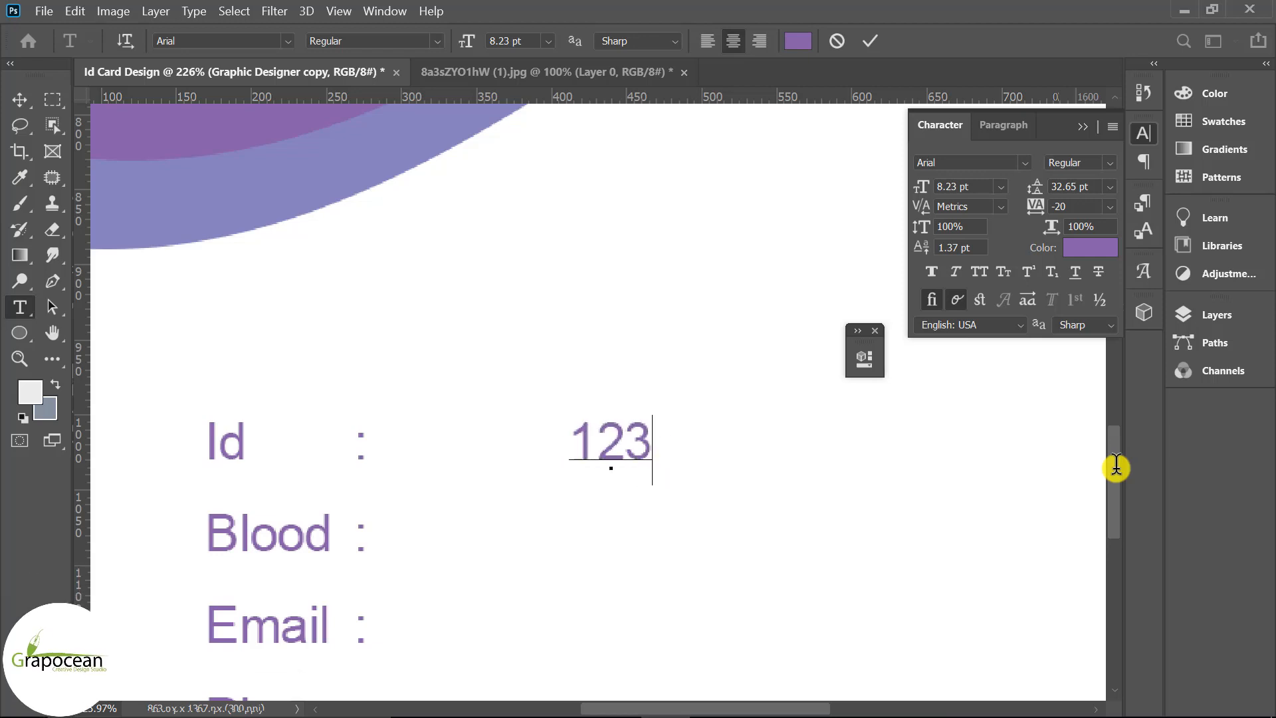
type("x1111")
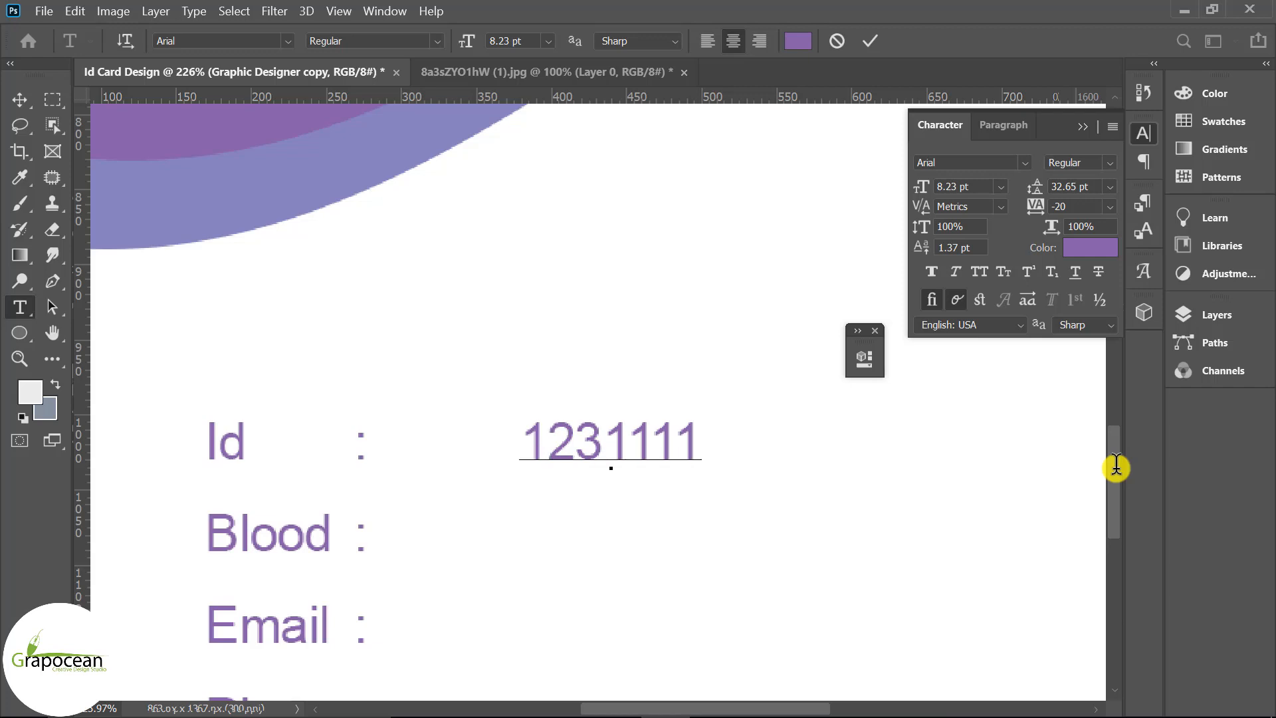
type("2222")
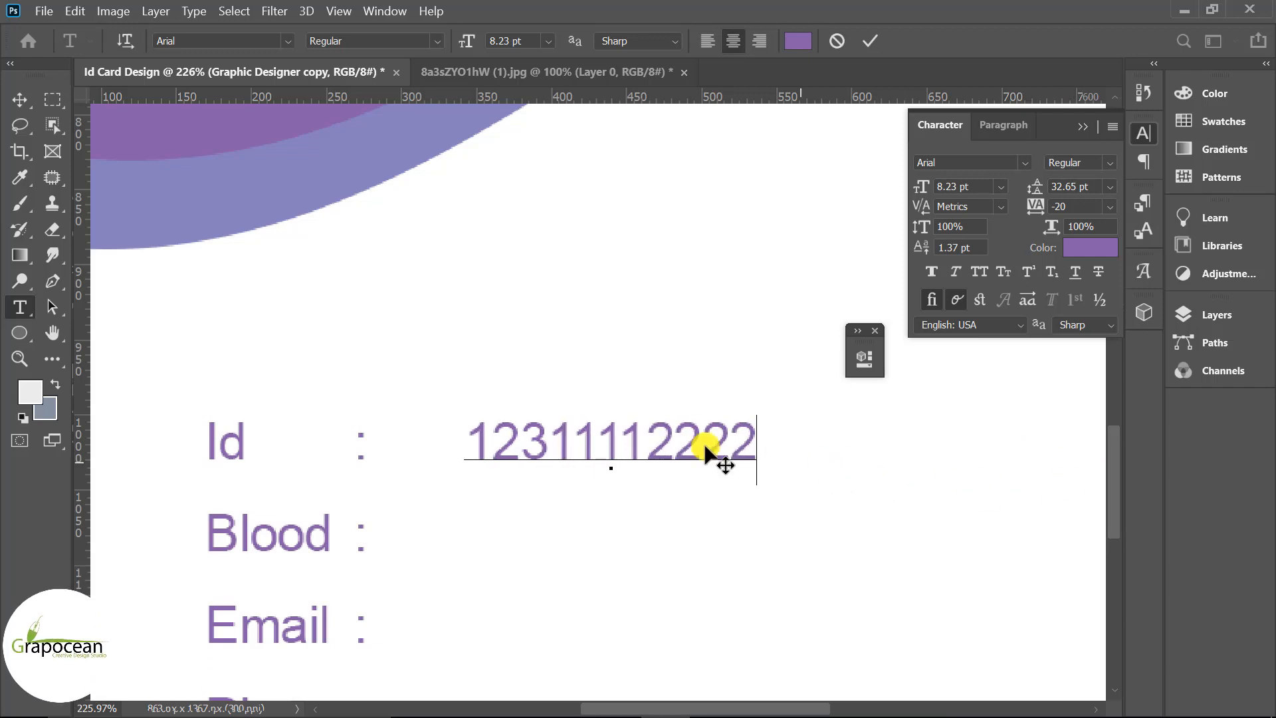
Make the Id number text Bold
left_click(652, 440)
left_click(550, 444)
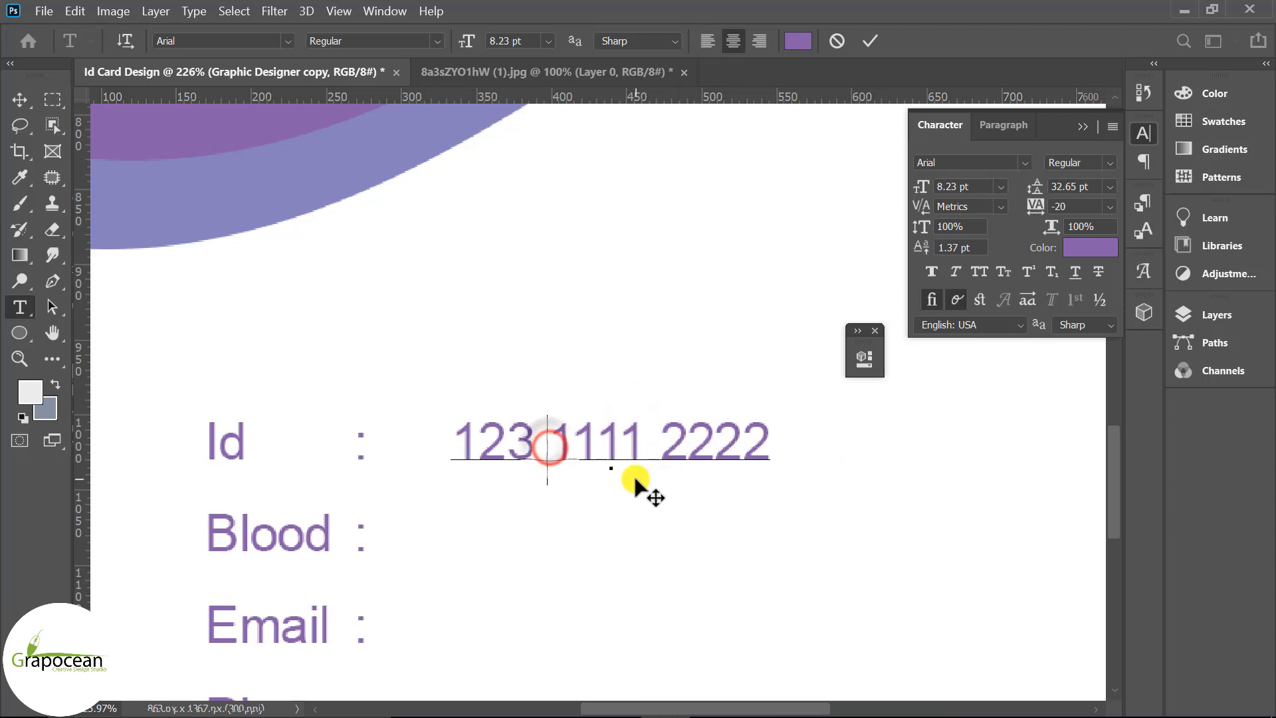
left_click(19, 99)
left_click(20, 307)
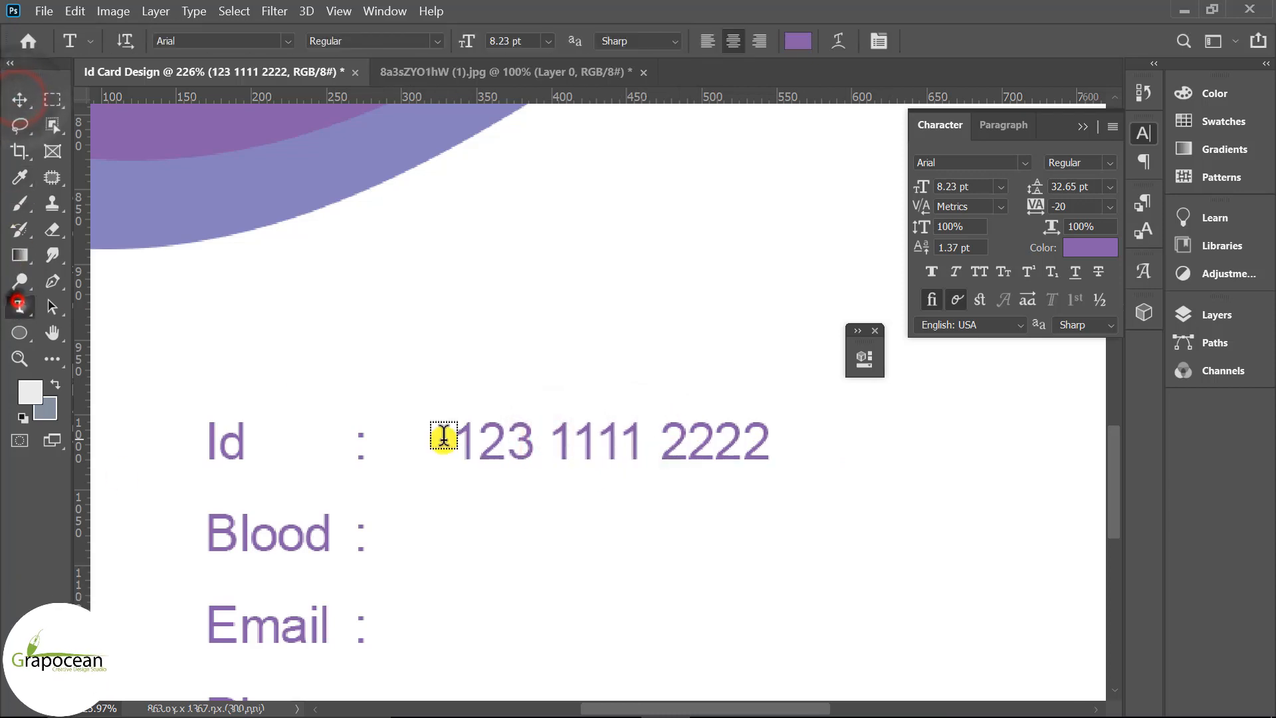
left_click_drag(441, 432, 797, 442)
left_click(436, 41)
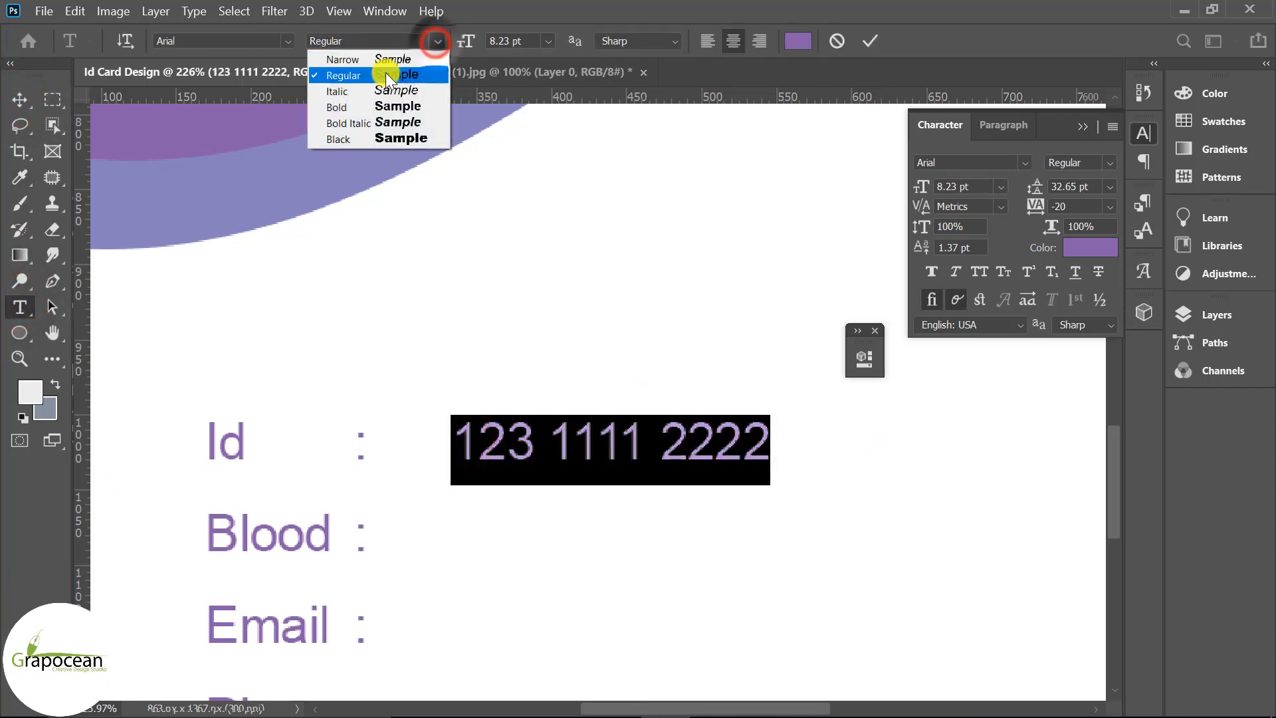
left_click(383, 103)
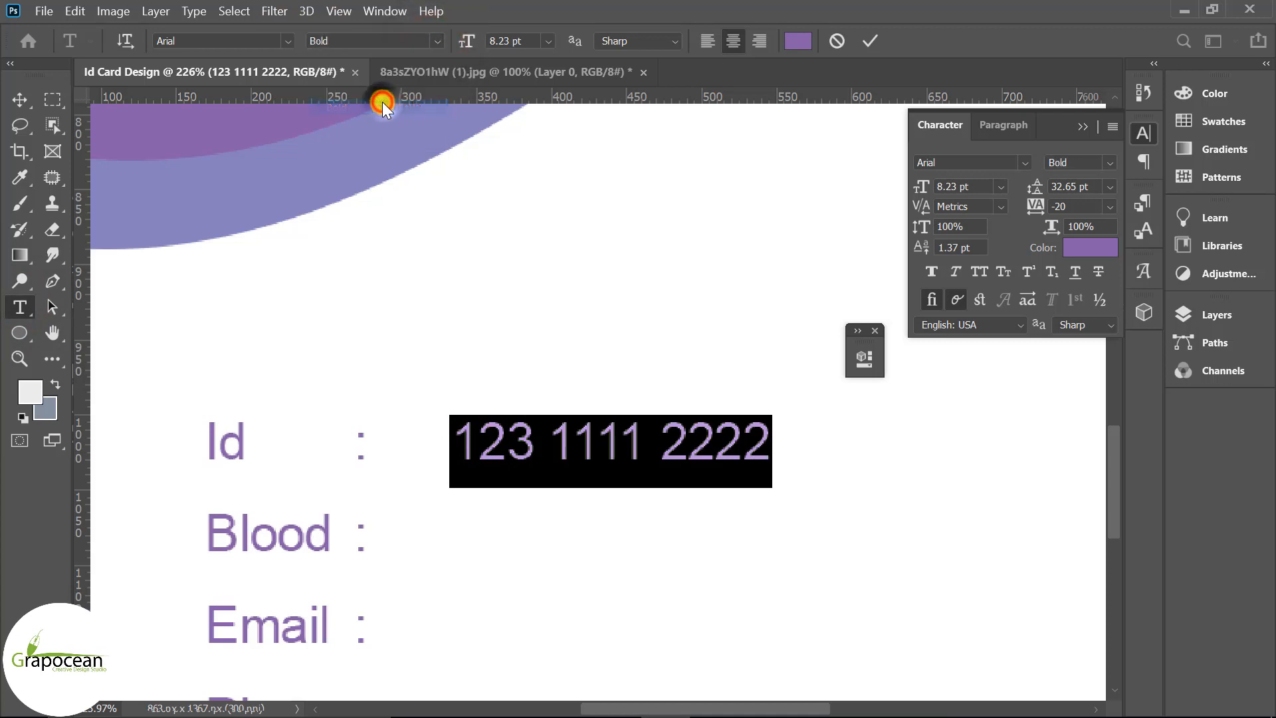
left_click(19, 99)
Shift the Id number slightly left and copy it down onto the Blood row
left_click_drag(733, 435, 709, 439)
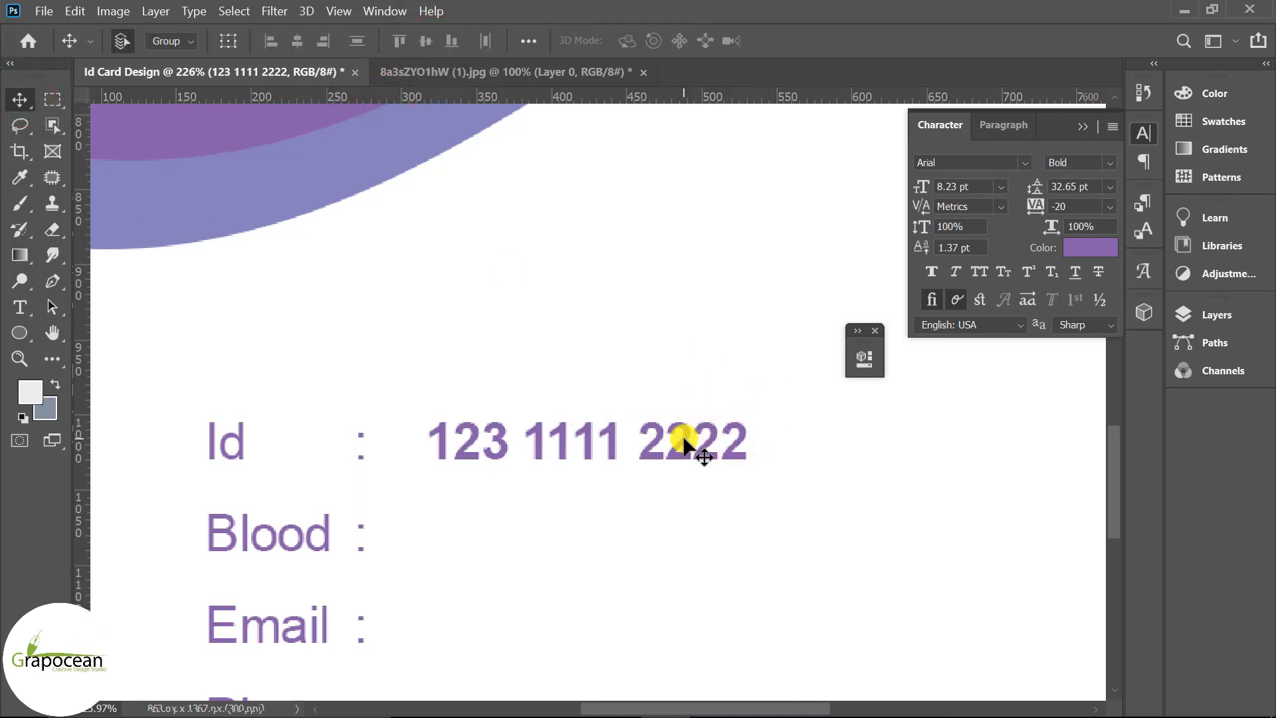
left_click_drag(590, 436, 581, 535)
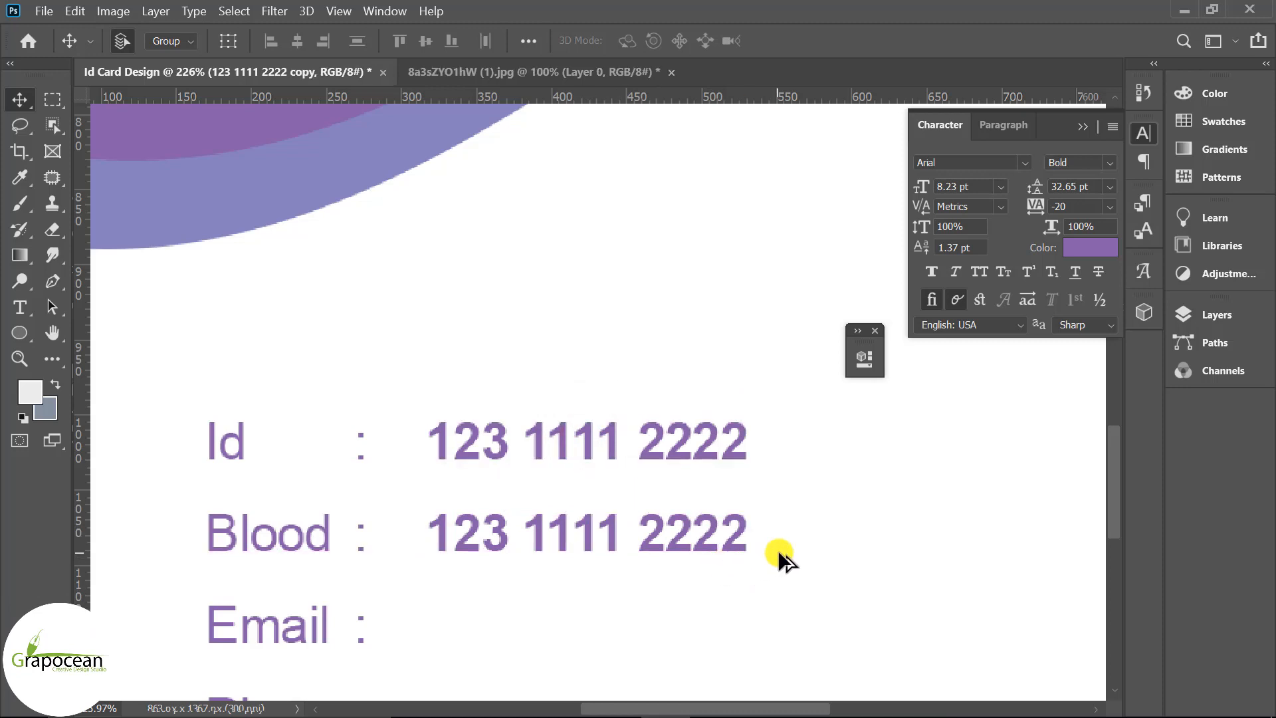
key("ctrl+0")
scroll(644, 624, "down", 3)
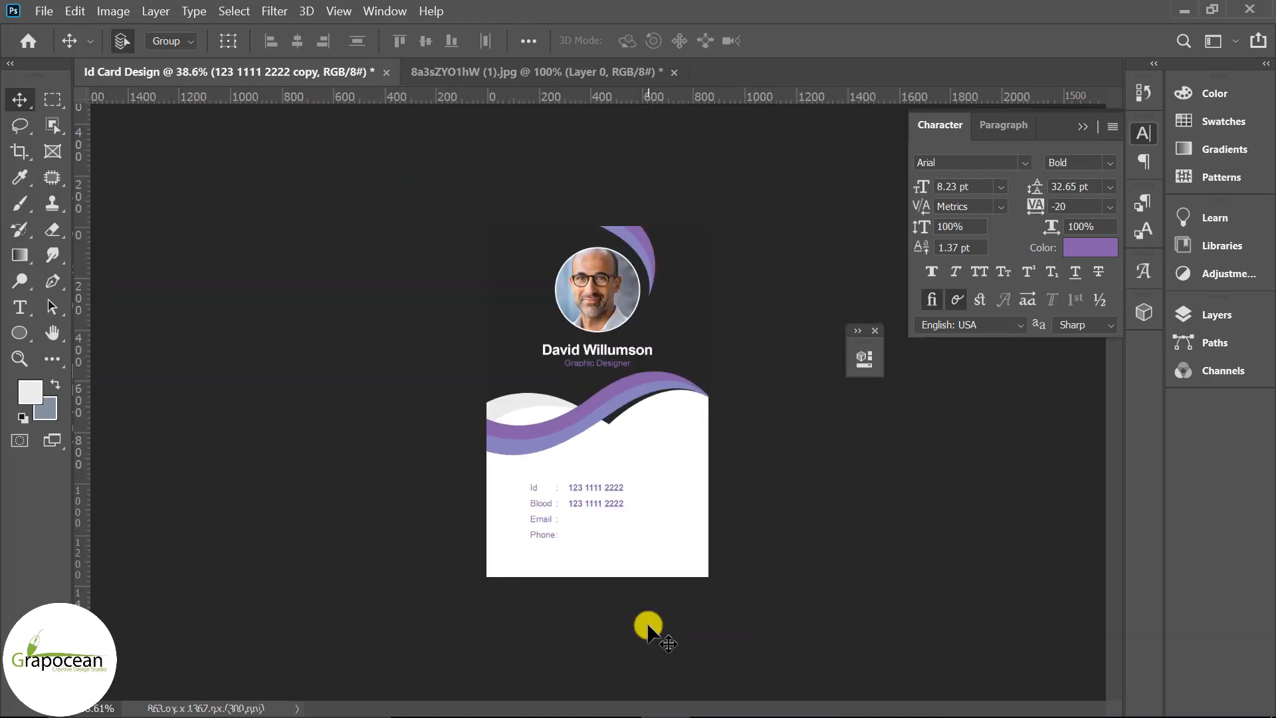
Replace the copied number on the Blood row with 'B+'
scroll(647, 628, "up", 5)
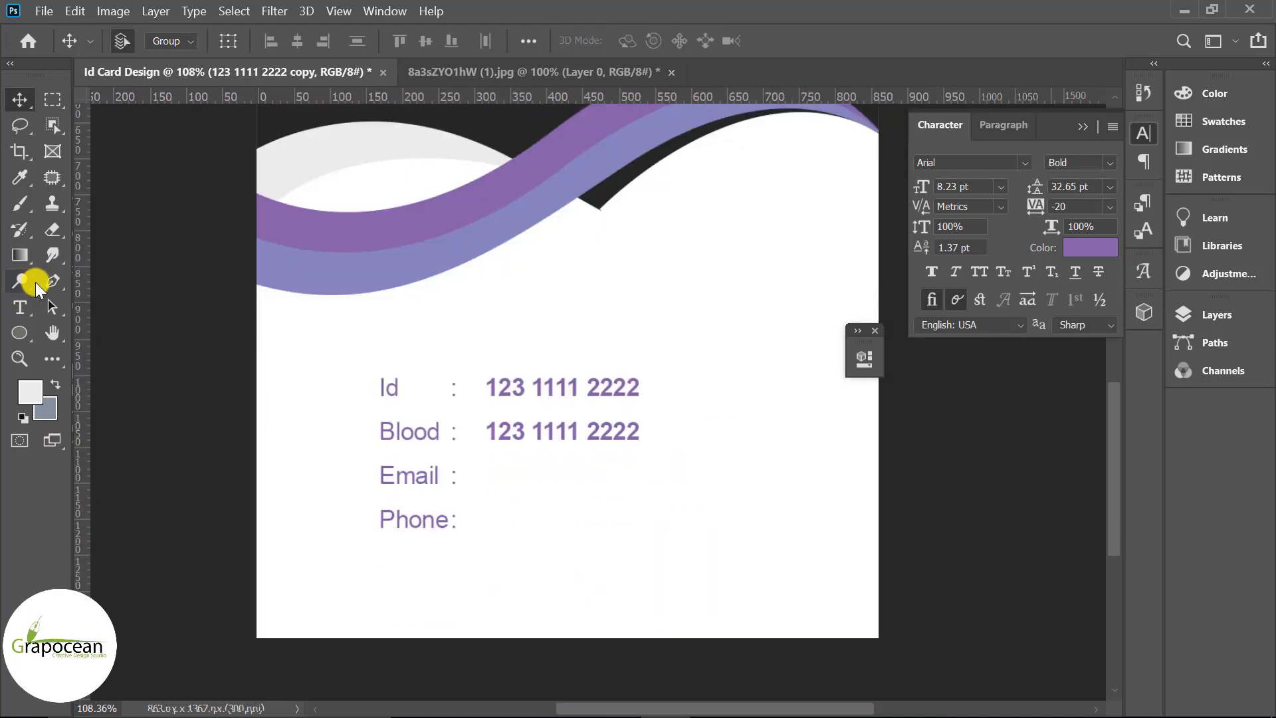
left_click(20, 307)
left_click_drag(486, 431, 727, 439)
key("BackSpace")
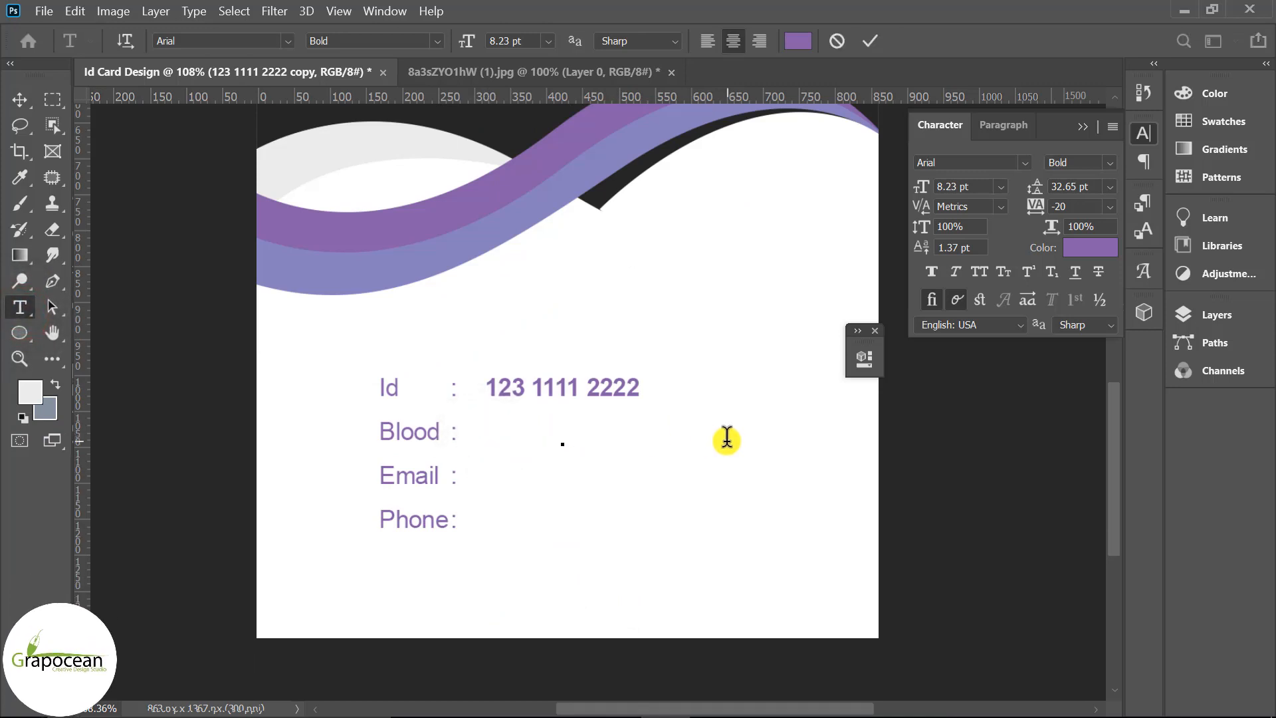
type("B")
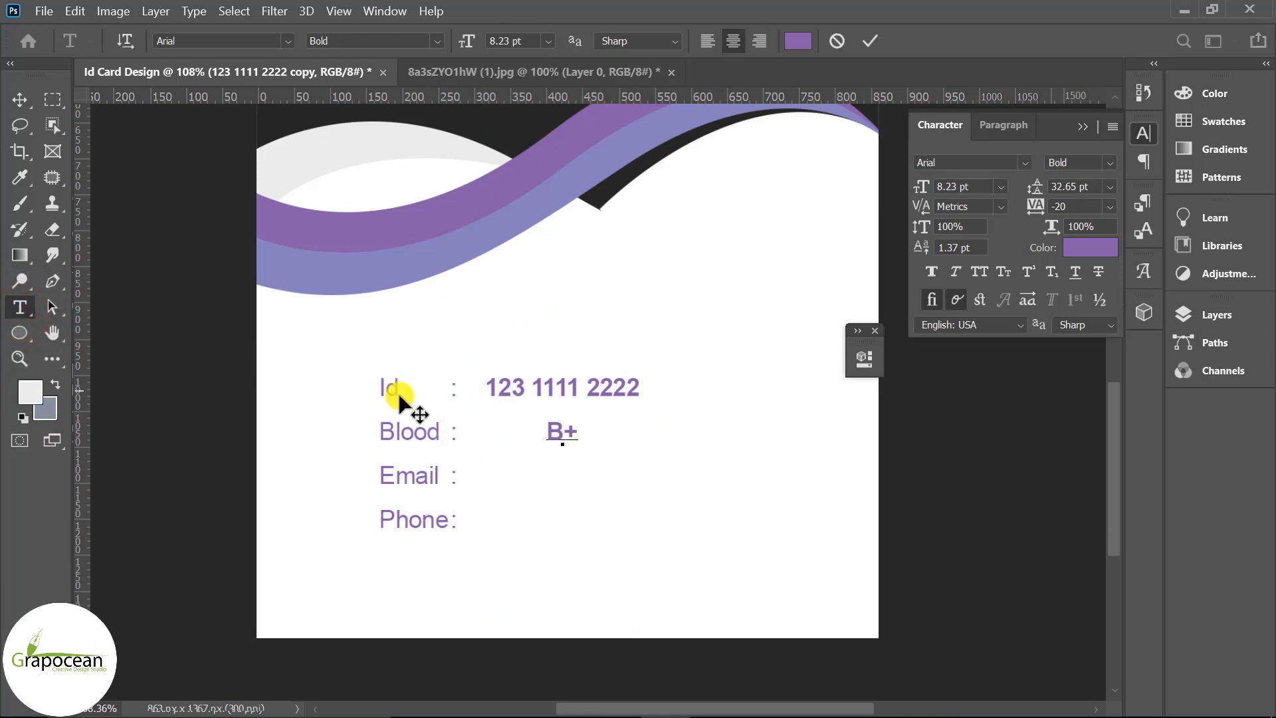
type("+")
left_click(22, 99)
Align B+ under the Id number
left_click_drag(562, 433, 502, 443)
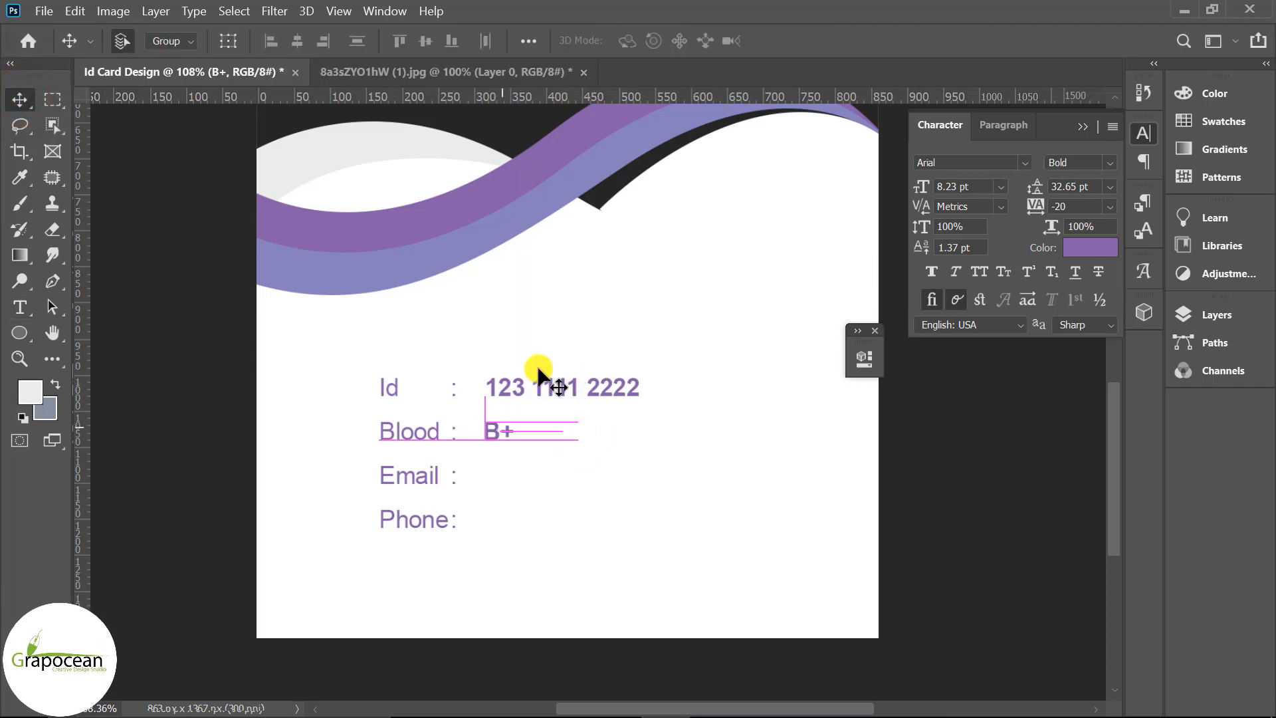
left_click_drag(540, 372, 547, 470)
scroll(537, 491, "up", 2)
Replace the copied value on the Email row with the contact's e-mail address
left_click(19, 307)
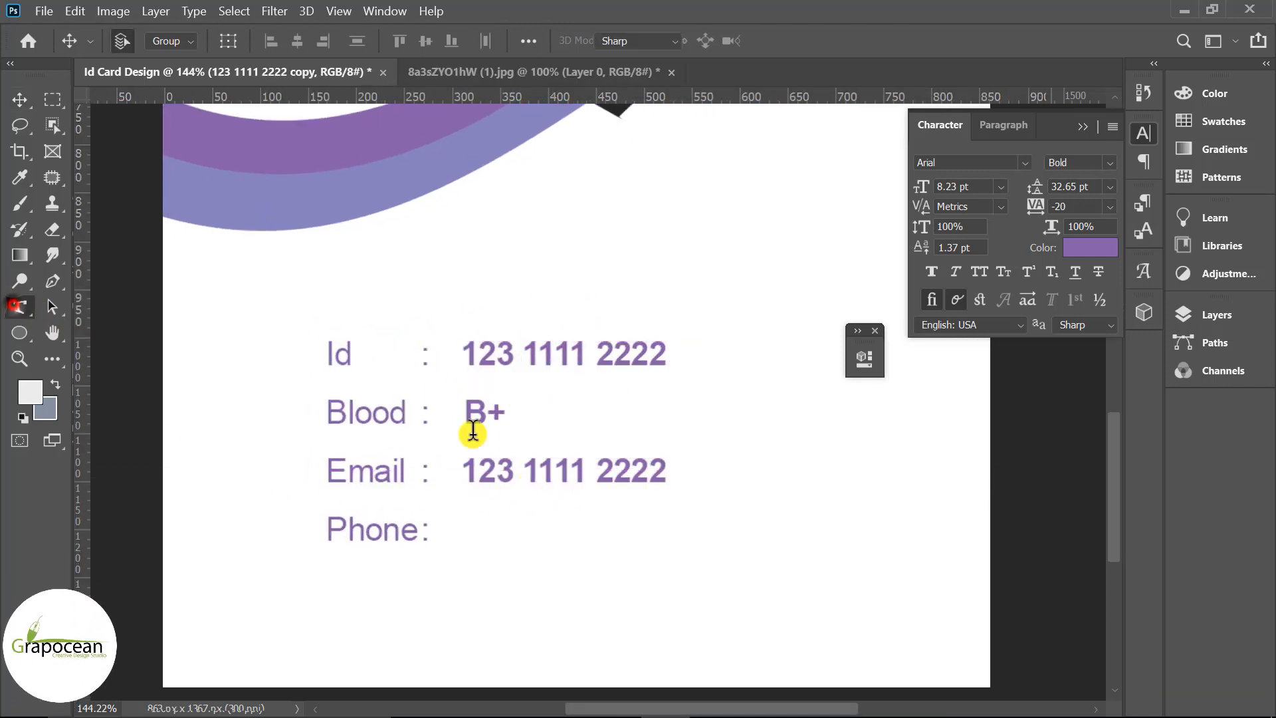
left_click(598, 479)
key("ctrl+a")
key("BackSpace")
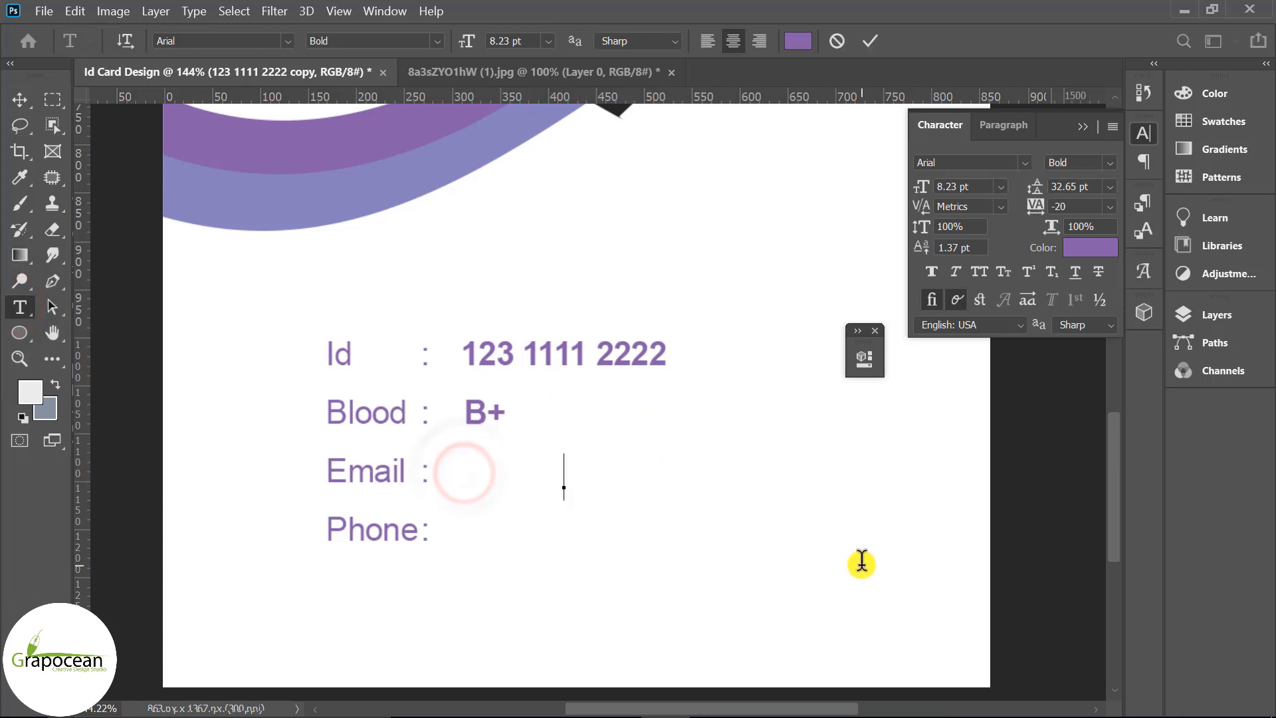
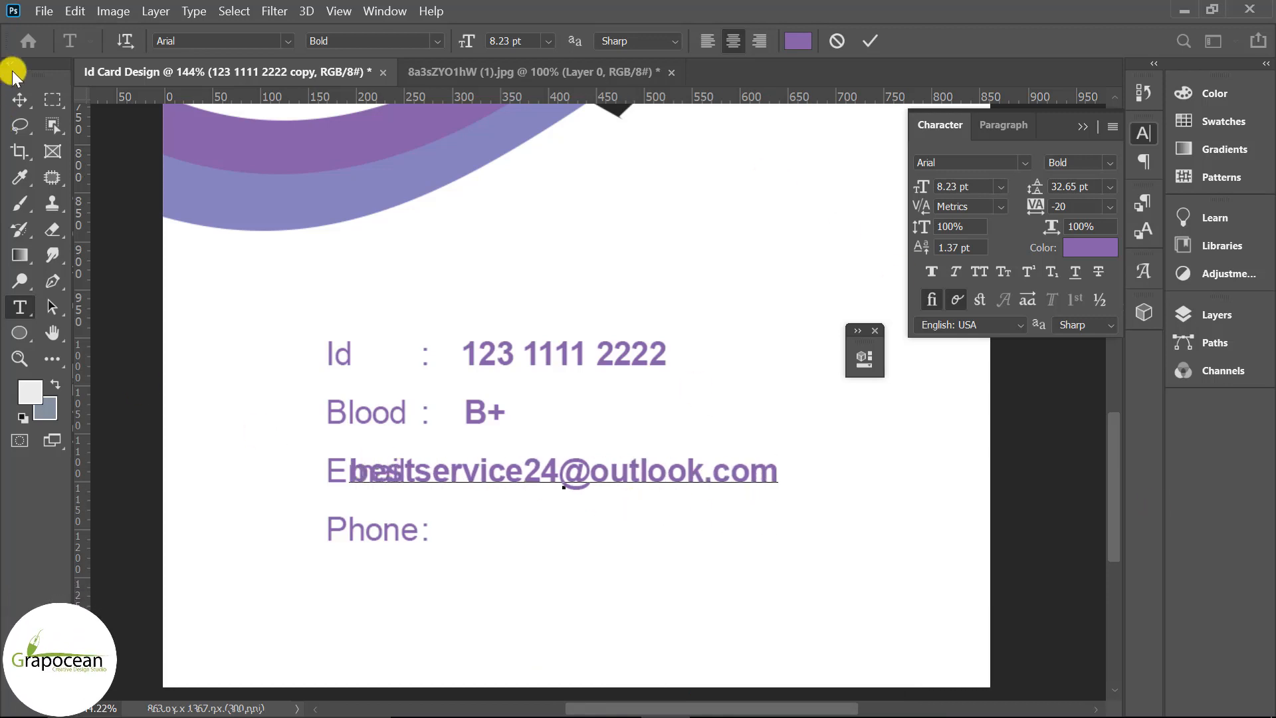
left_click(20, 99)
left_click_drag(607, 485, 724, 482)
Line up B+ and the e-mail address along the guide
key("ctrl+0")
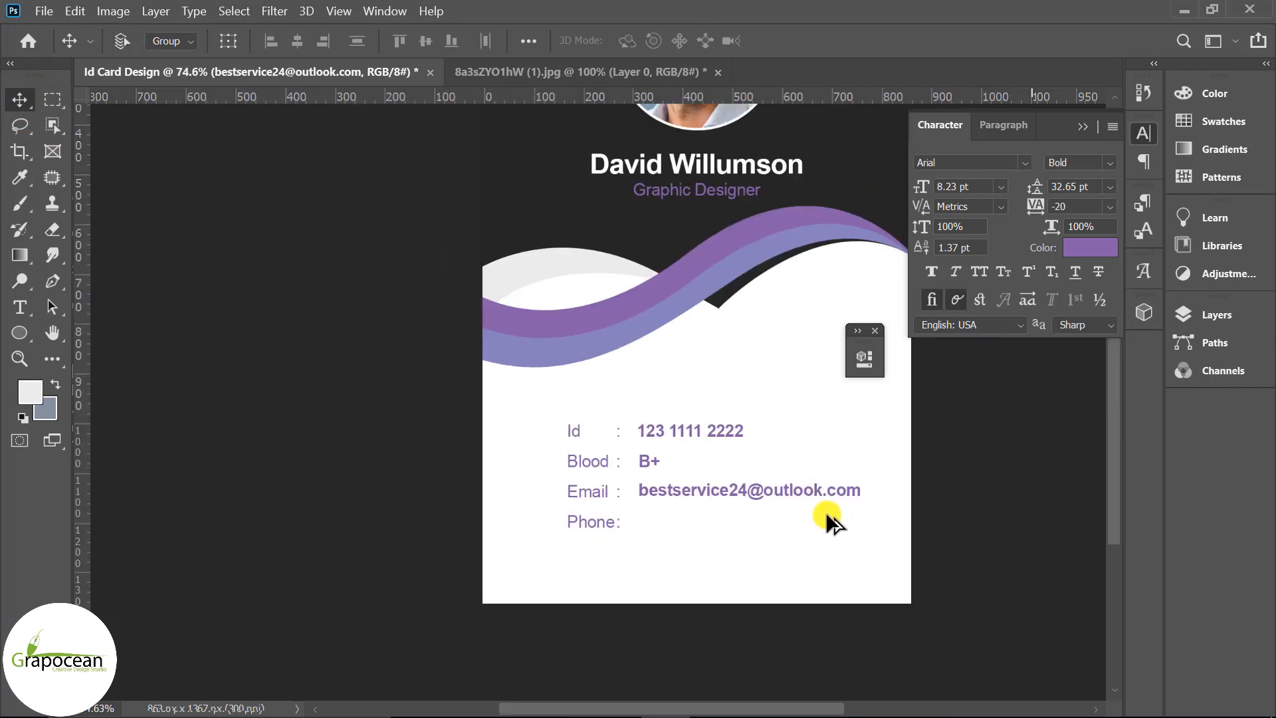
scroll(593, 592, "up", 9)
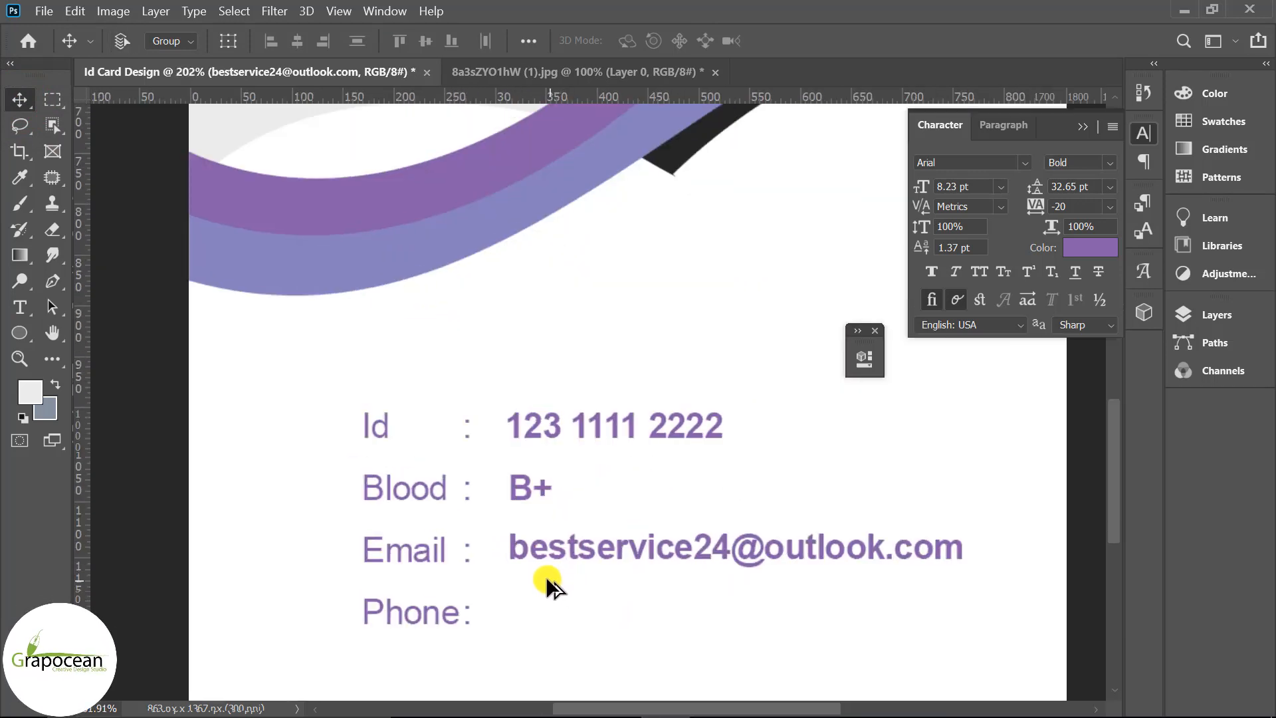
left_click_drag(569, 581, 559, 602)
left_click_drag(525, 435, 513, 443)
left_click_drag(566, 602, 575, 583)
Draw a wide rectangle bar along the card's bottom edge
left_click(595, 335)
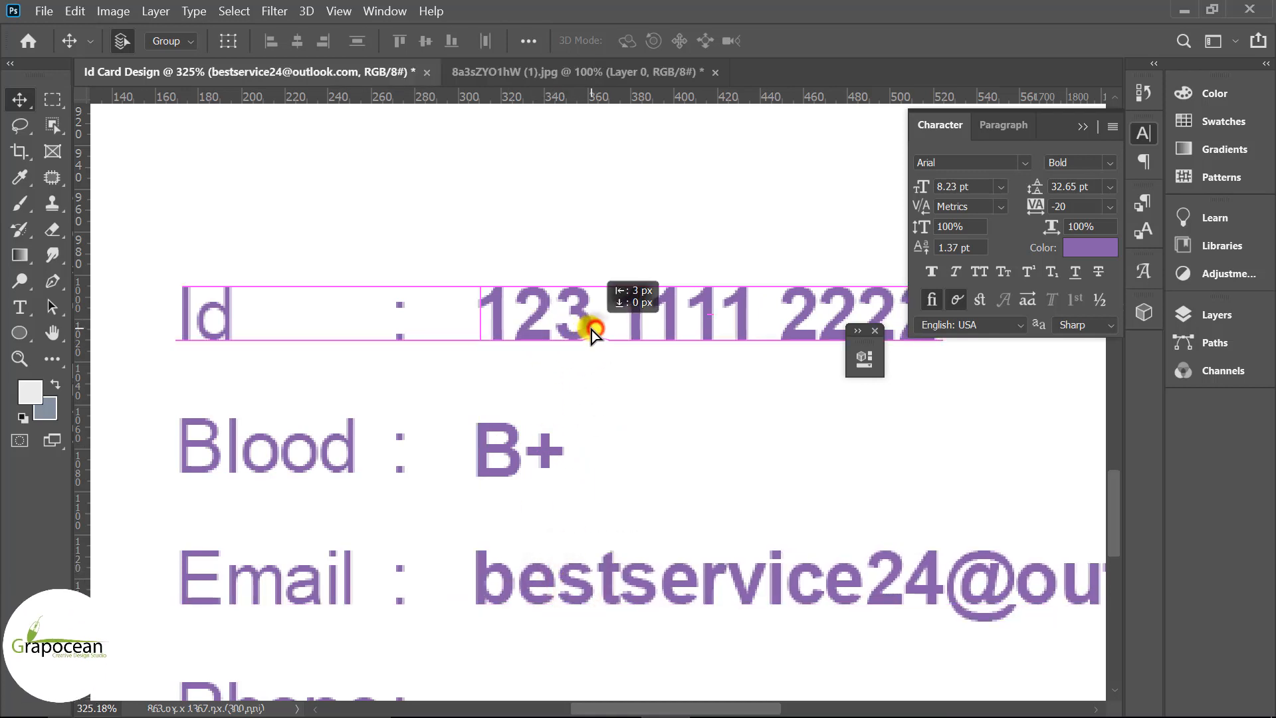
key("ctrl+0")
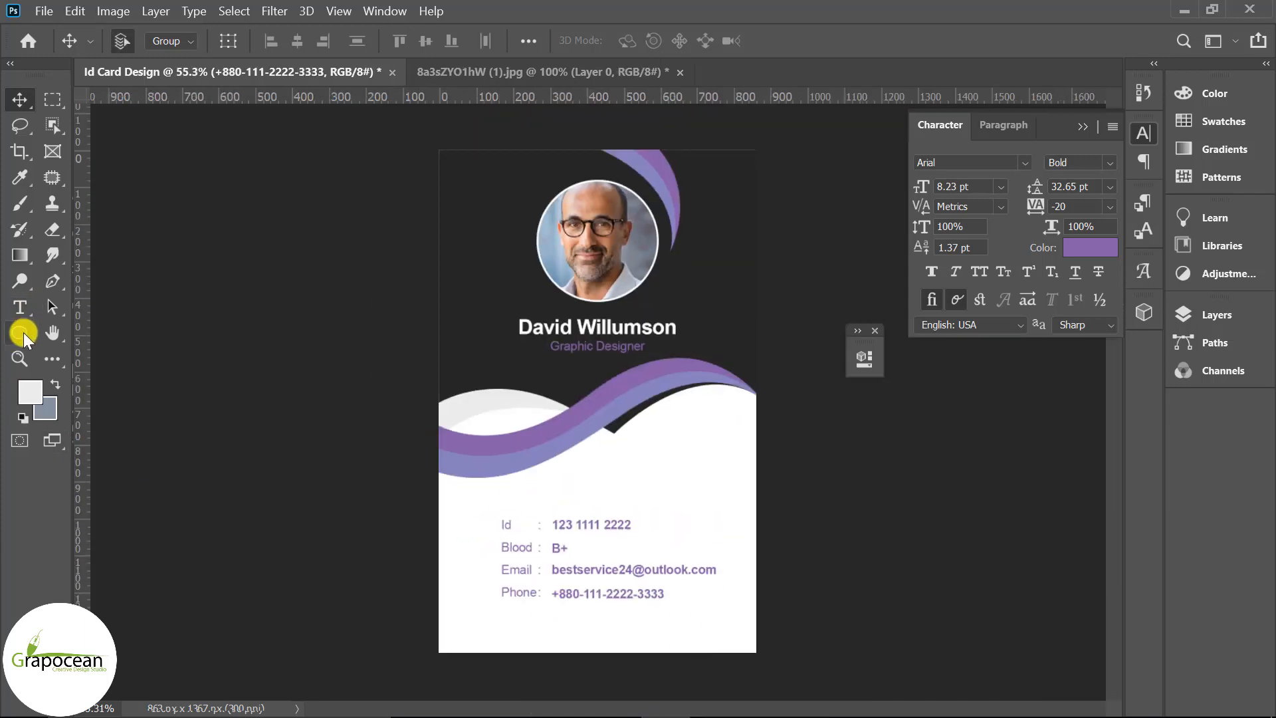
left_click_drag(22, 332, 88, 333)
left_click_drag(446, 644, 780, 665)
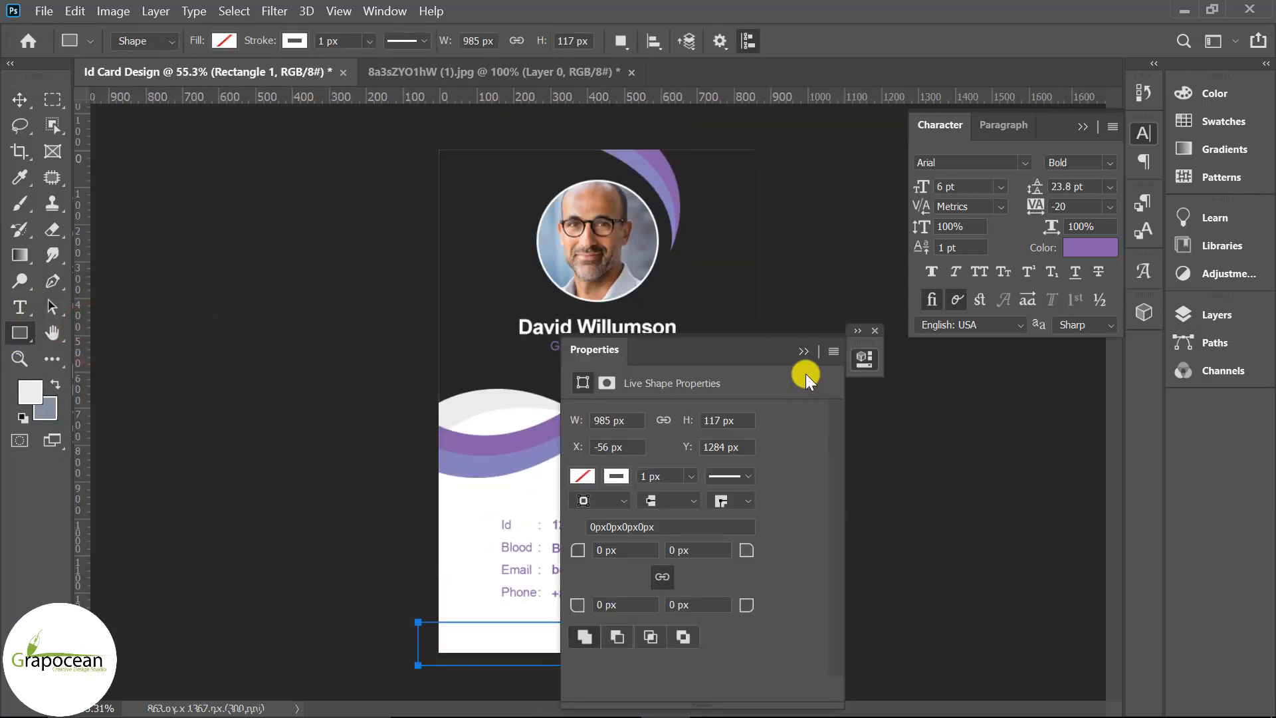
Fill the bottom bar with purple and move it up slightly
left_click(805, 351)
left_click(223, 41)
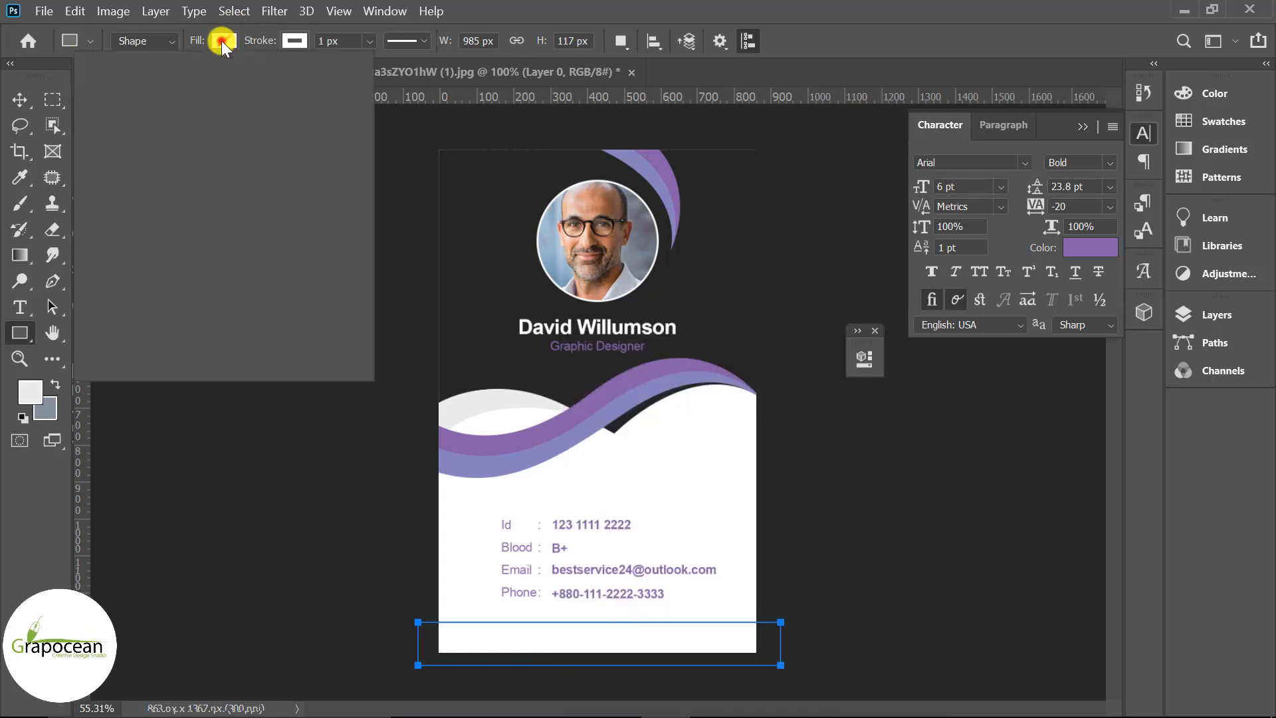
left_click(113, 148)
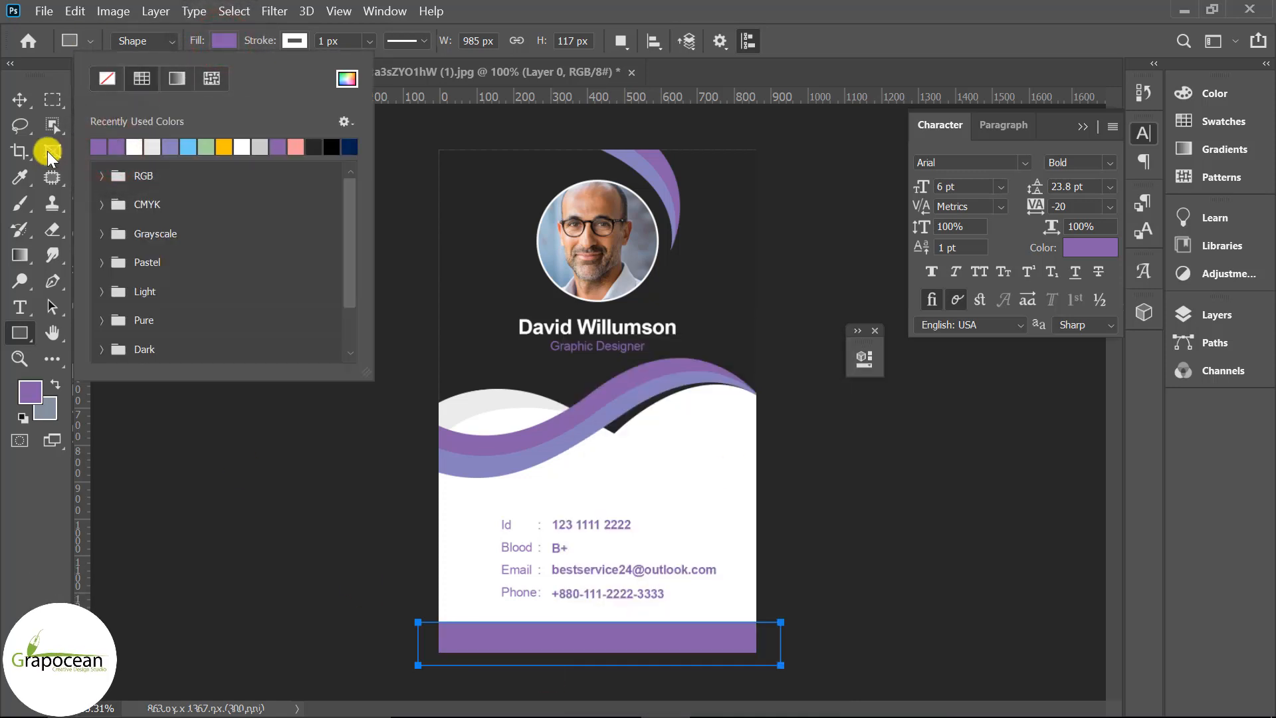
left_click(18, 101)
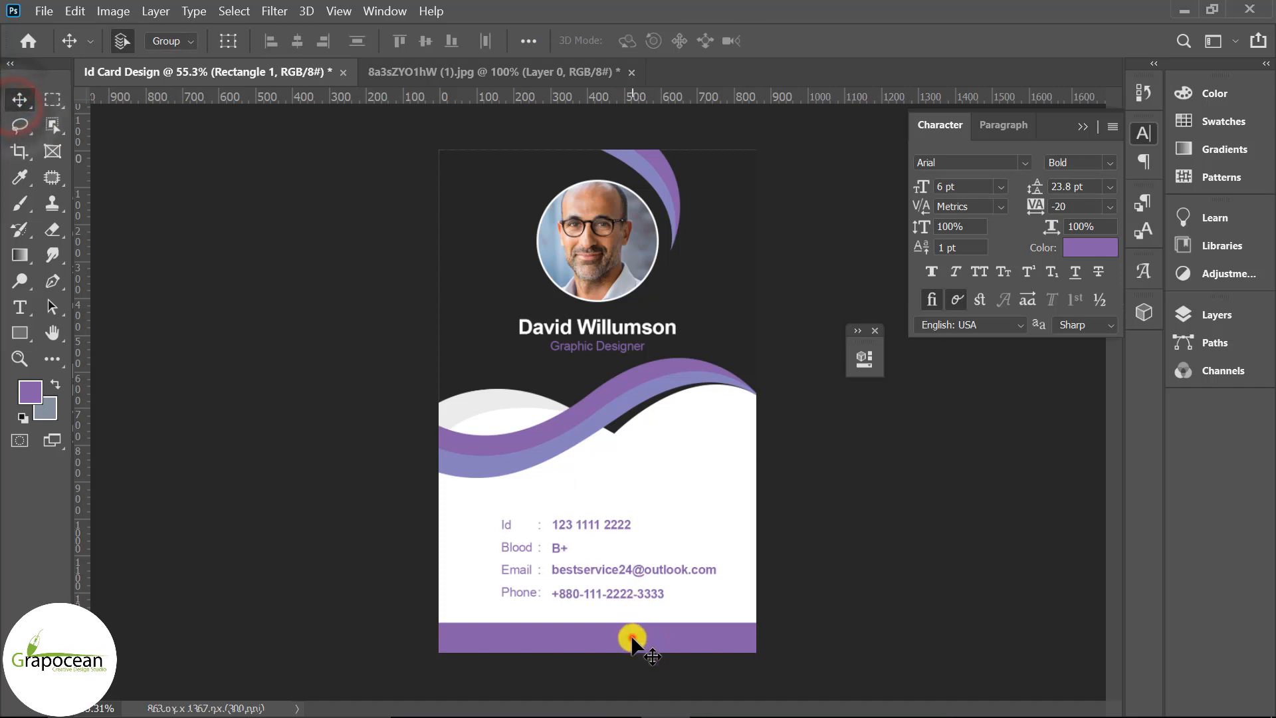
left_click_drag(633, 655, 604, 642)
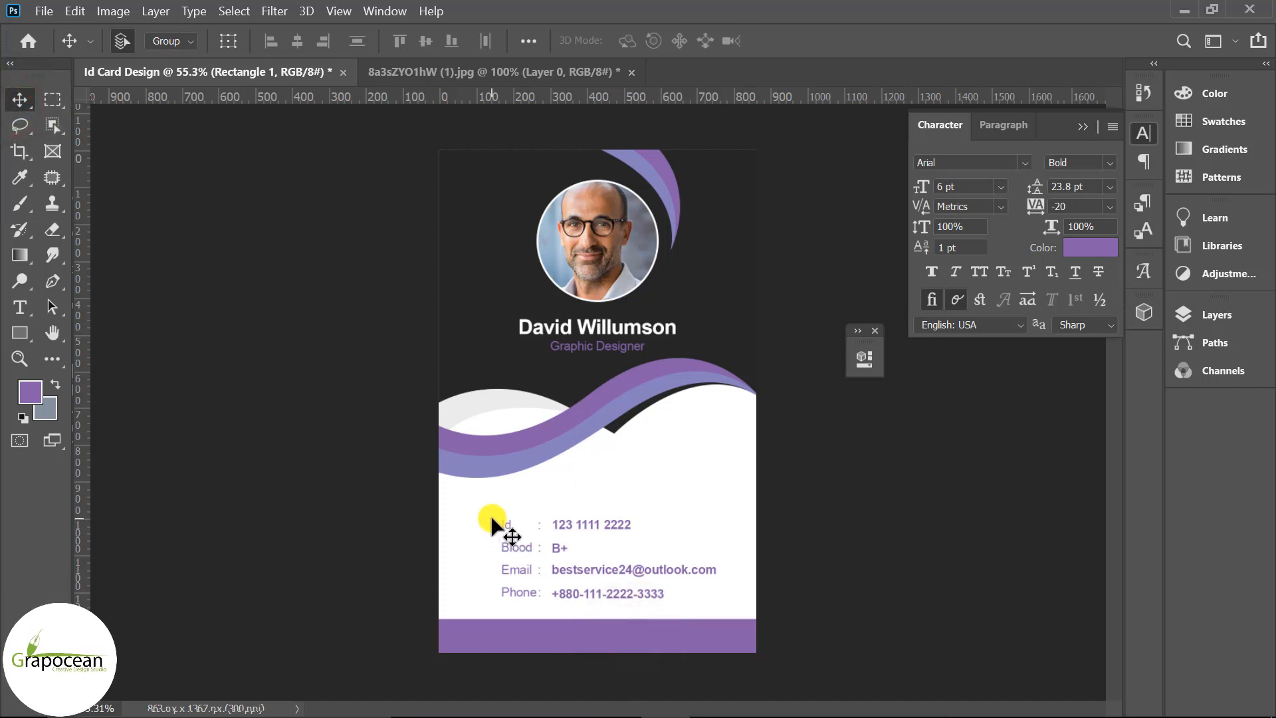
Try nudging the contact detail text upward, then undo it
left_click_drag(569, 577, 686, 592)
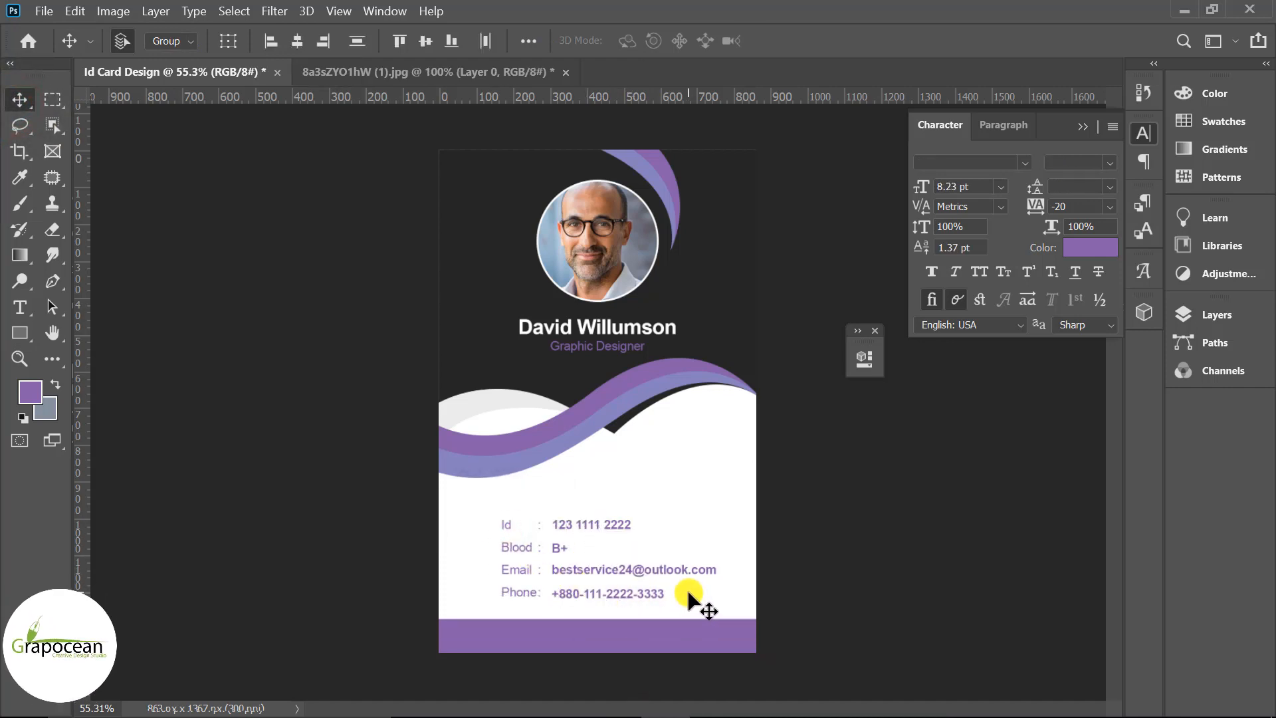
key("Up")
key("Up")
key("Up")
key("Up")
key("Up")
key("Up")
key("Up")
key("Up")
key("Up")
key("Up")
key("Up")
key("Up")
key("Up")
key("Up")
key("Up")
key("Up")
key("Up")
key("Up")
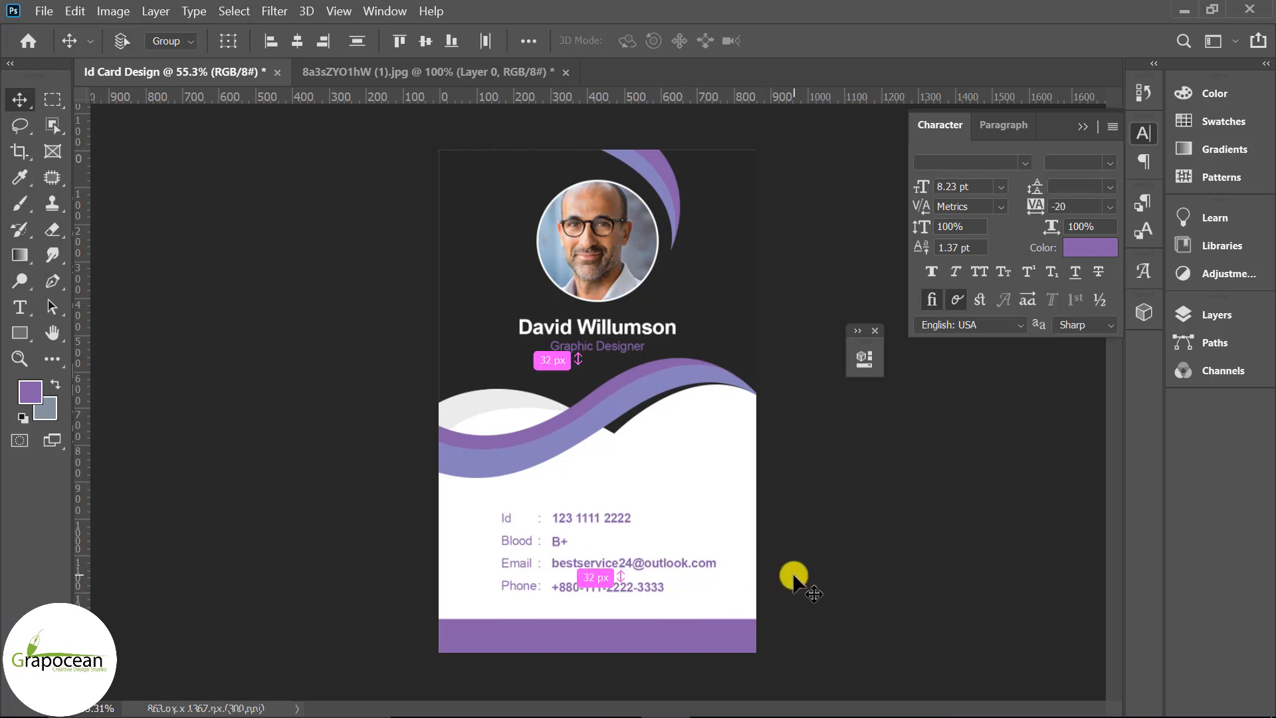
key("ctrl+z")
left_click(853, 574)
scroll(661, 620, "up", 6)
scroll(653, 584, "down", 3)
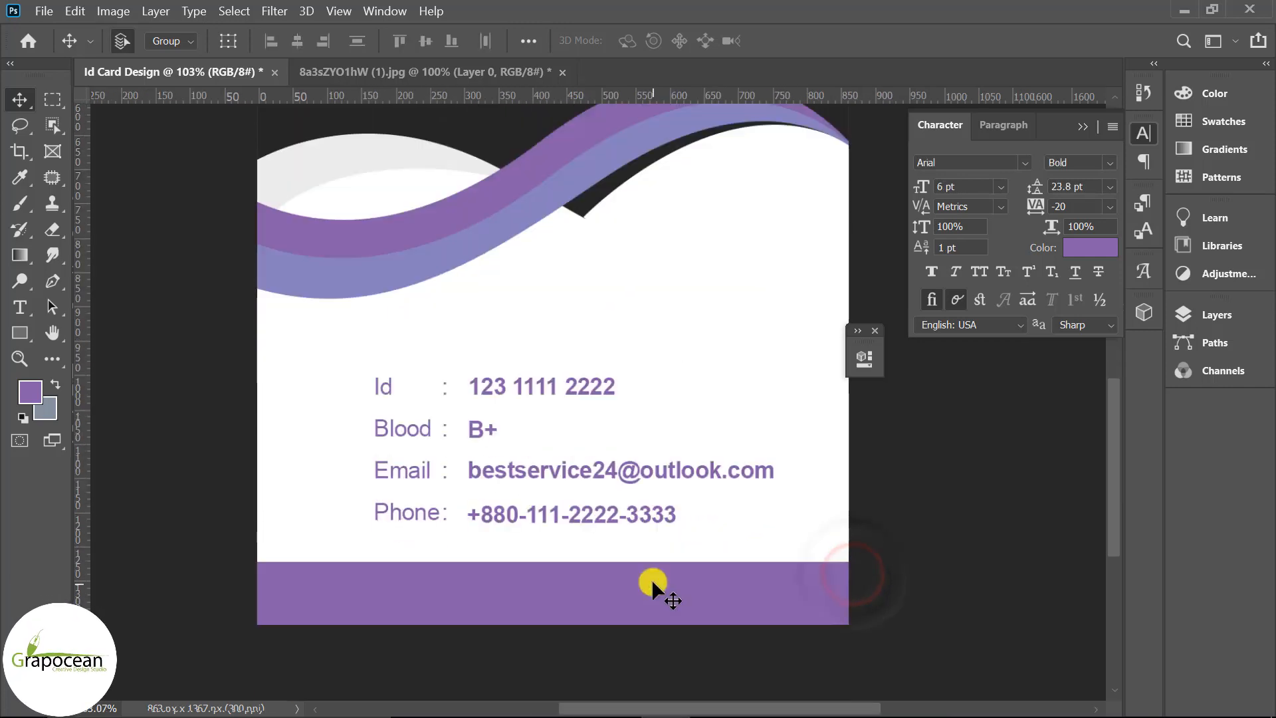
Group Shape 5 and Shape 2 with Ctrl+G and lock the group
left_click(465, 254)
left_click(1084, 126)
left_click(1218, 314)
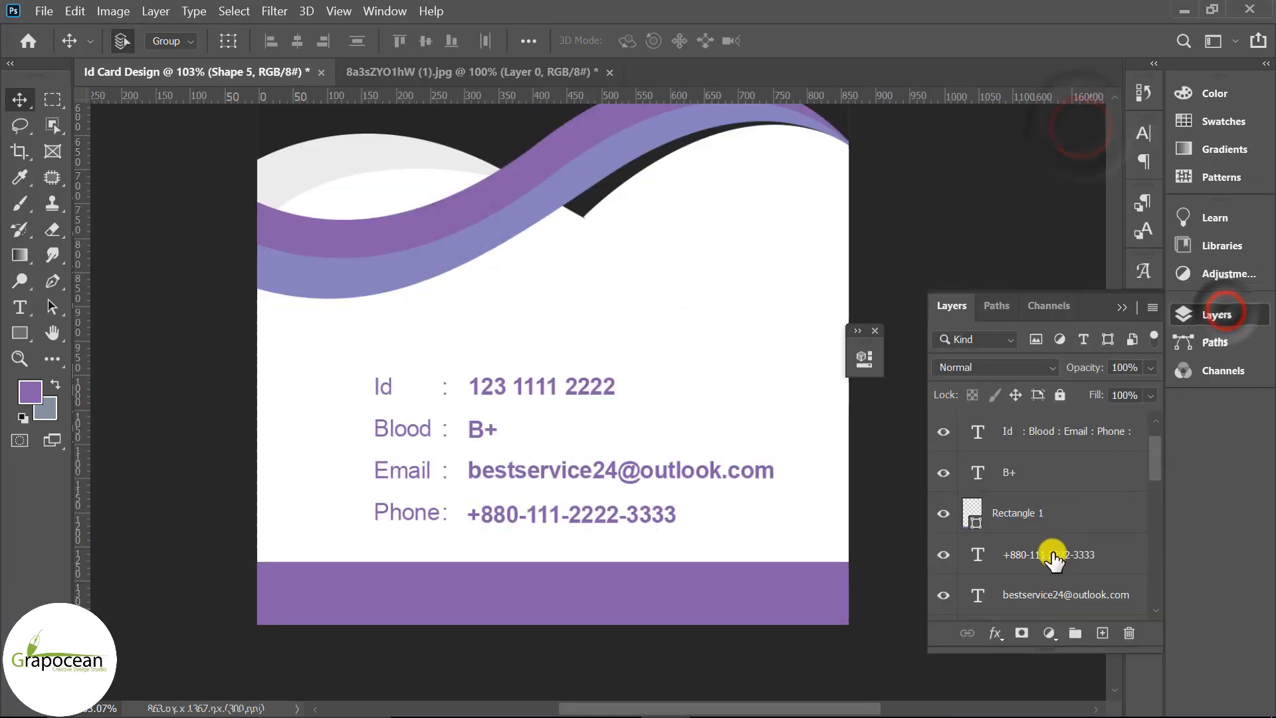
scroll(1054, 560, "down", 1)
left_click(951, 474)
left_click(951, 474)
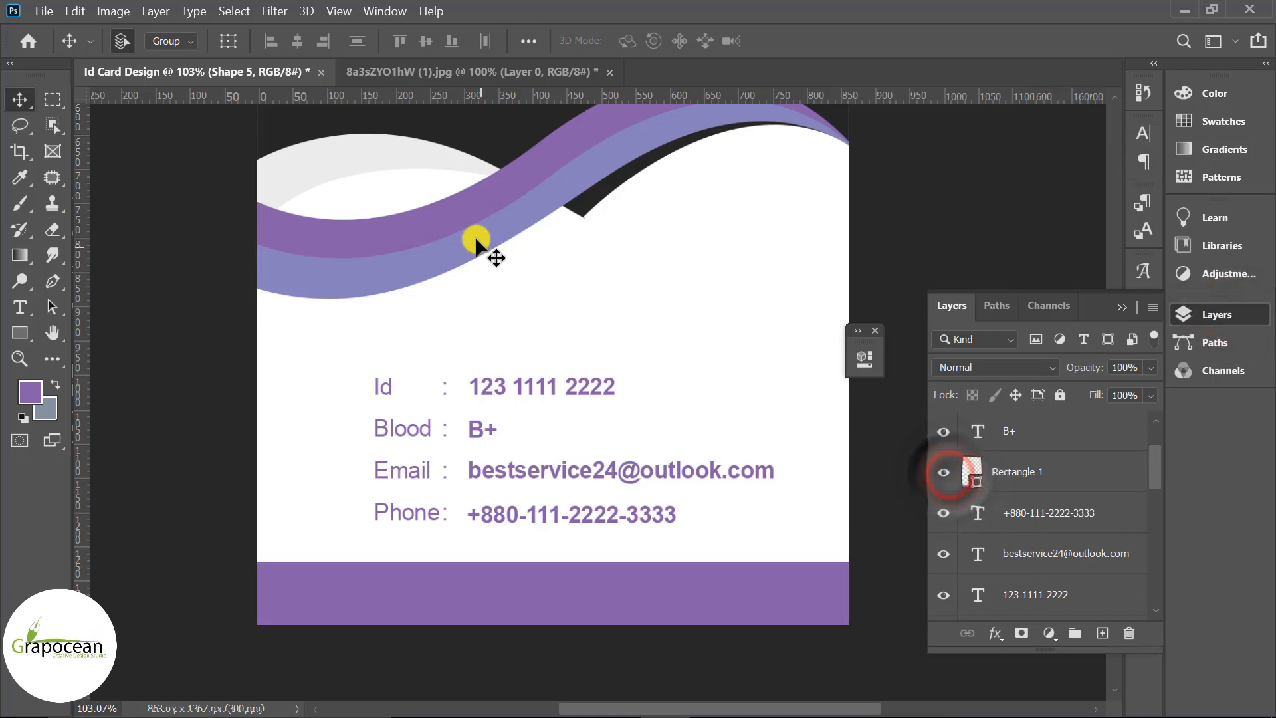
left_click(475, 234)
scroll(1071, 558, "down", 5)
scroll(1070, 562, "down", 2)
left_click(1041, 557, "shift")
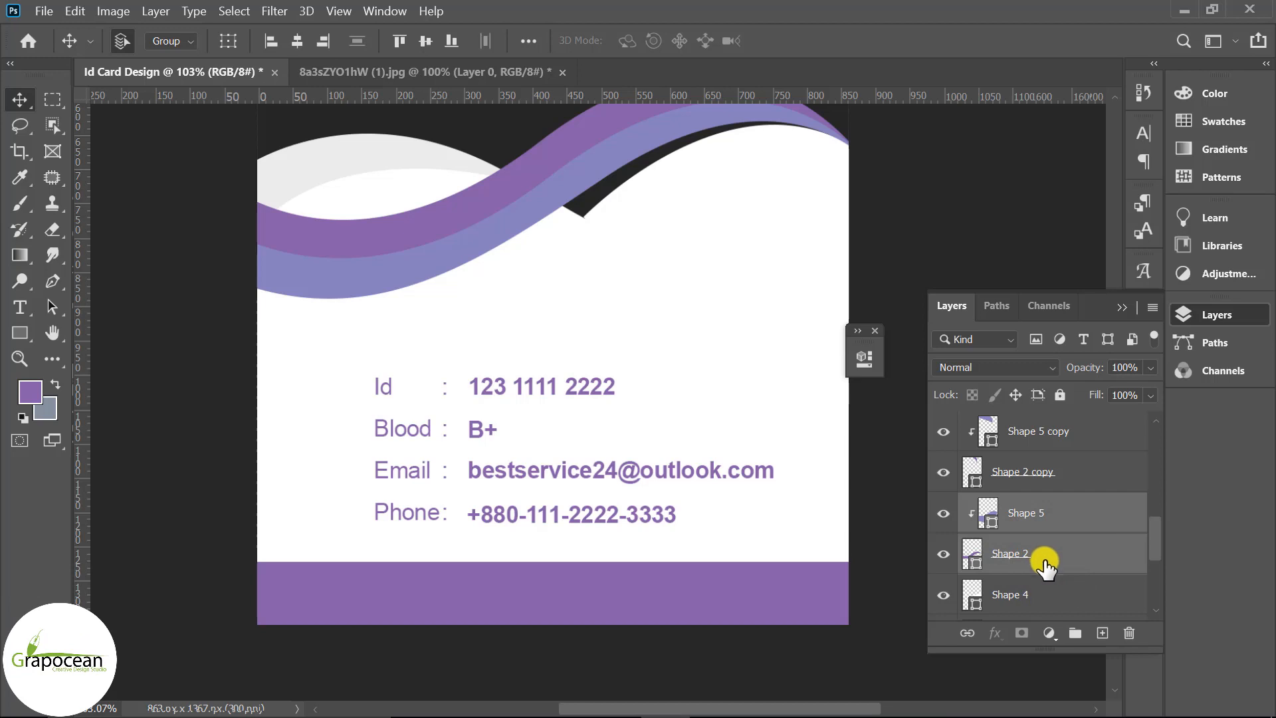
key("ctrl+g")
left_click(944, 505)
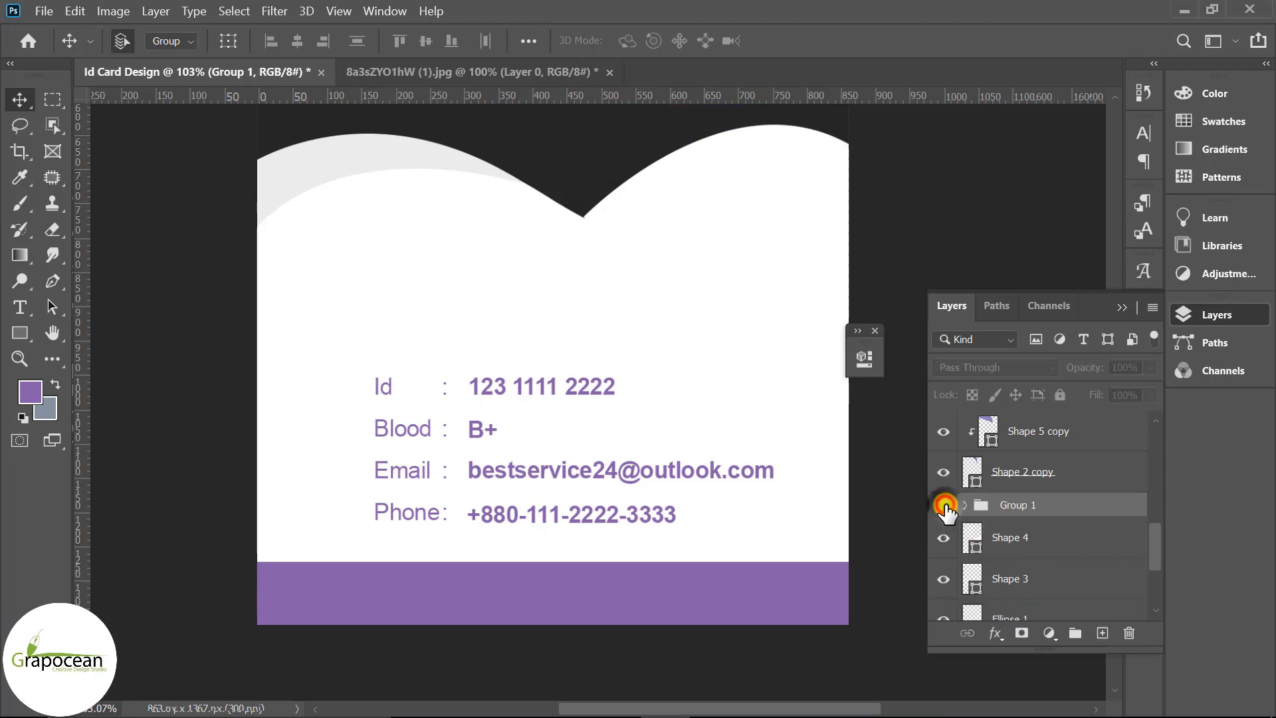
left_click(943, 506)
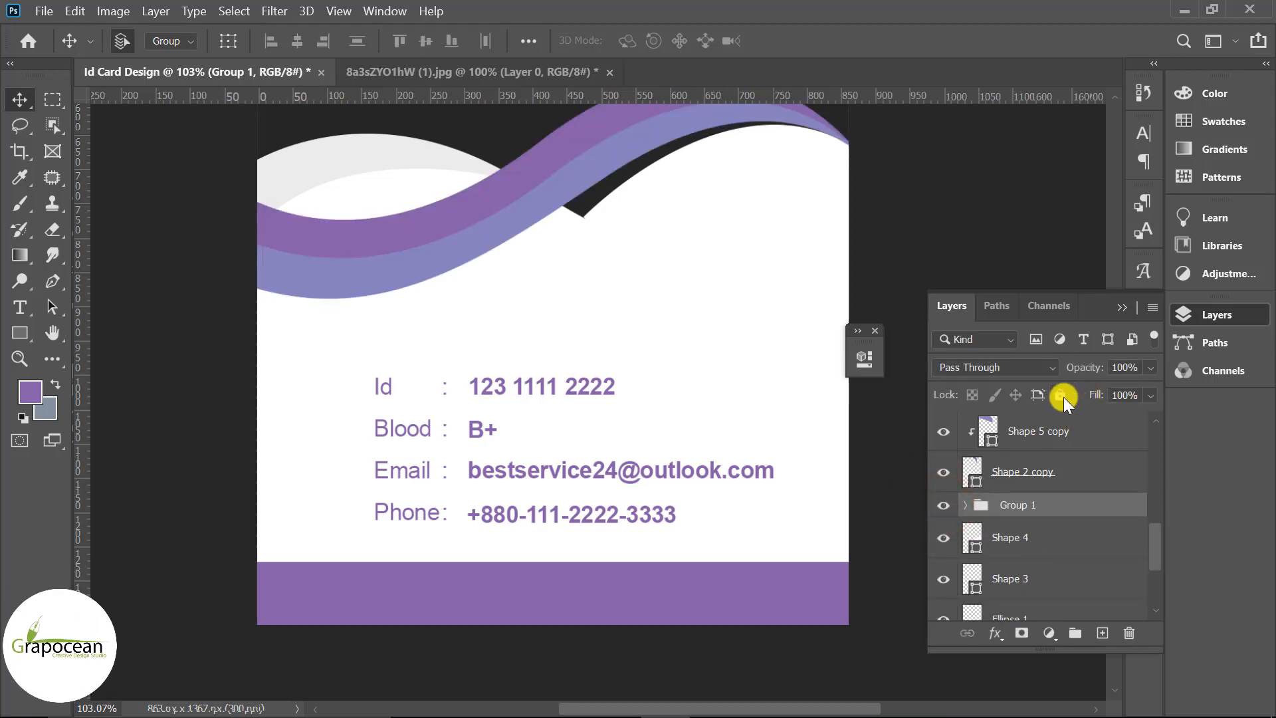
left_click(1061, 394)
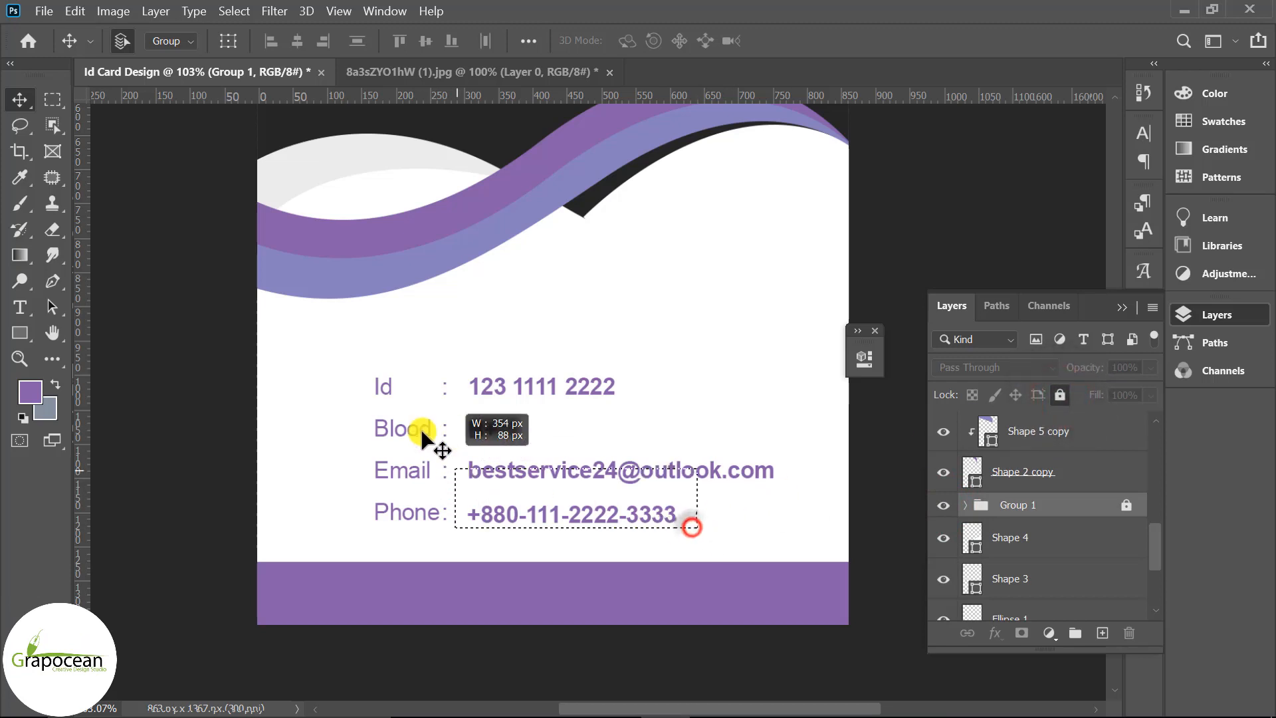
Nudge all the detail text layers up two steps
left_click_drag(420, 426, 369, 383)
key("Up")
key("Up")
key("Up")
key("Up")
key("Up")
key("Up")
key("Up")
key("Up")
key("Up")
key("Up")
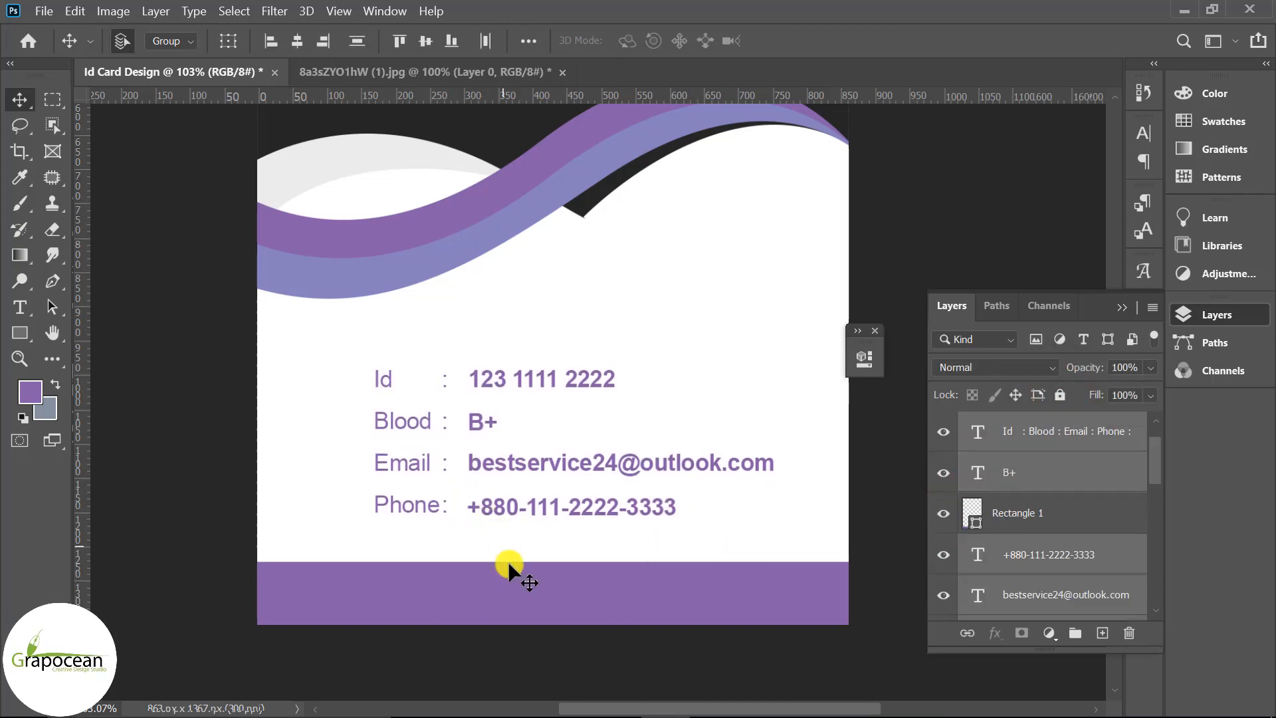
key("Up")
key("Up")
key("Up")
key("Up")
key("Up")
key("Up")
key("Up")
key("Up")
key("Up")
key("Up")
key("Up")
key("Up")
key("Up")
key("Up")
key("Up")
key("Up")
key("Up")
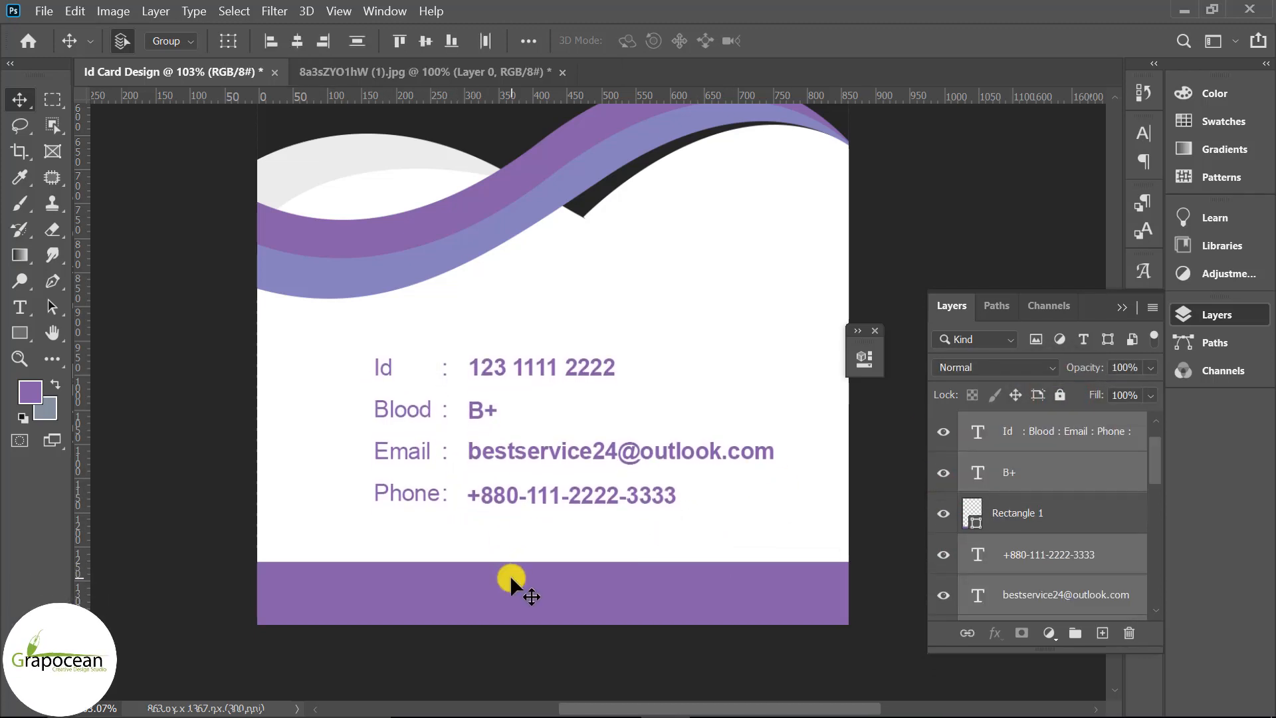
scroll(658, 588, "down", 4)
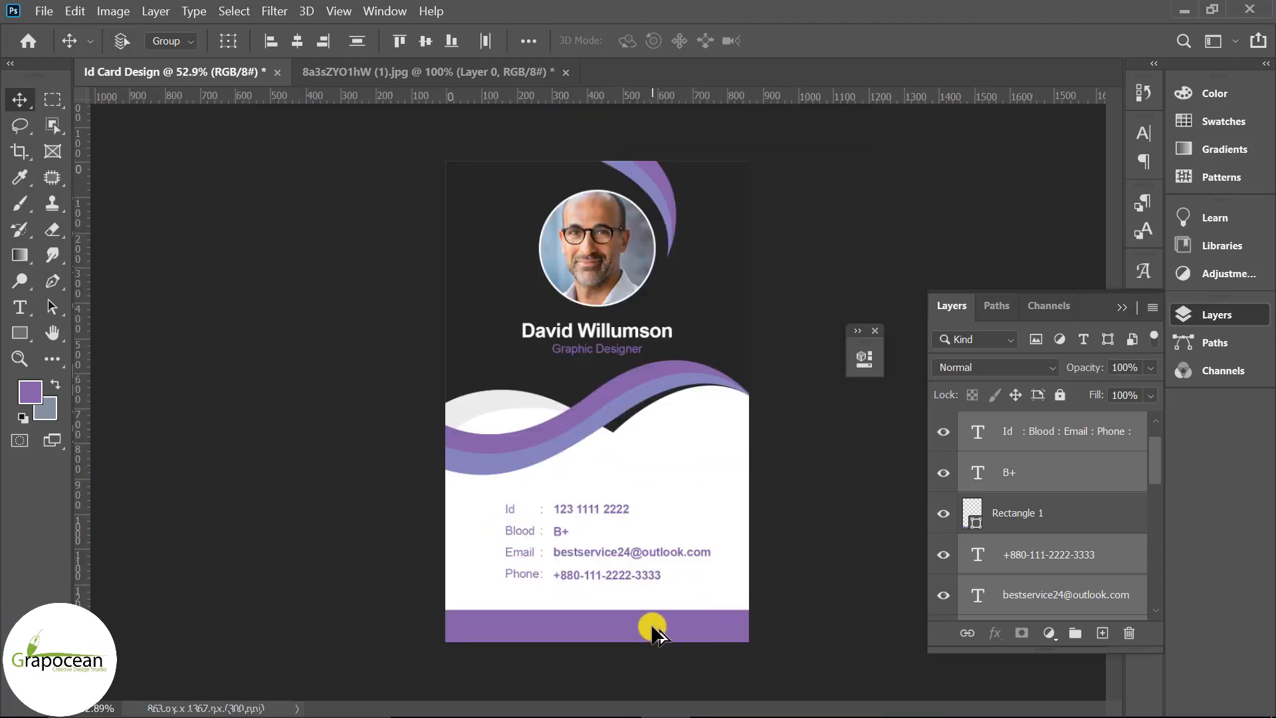
scroll(656, 632, "up", 2)
left_click(24, 308)
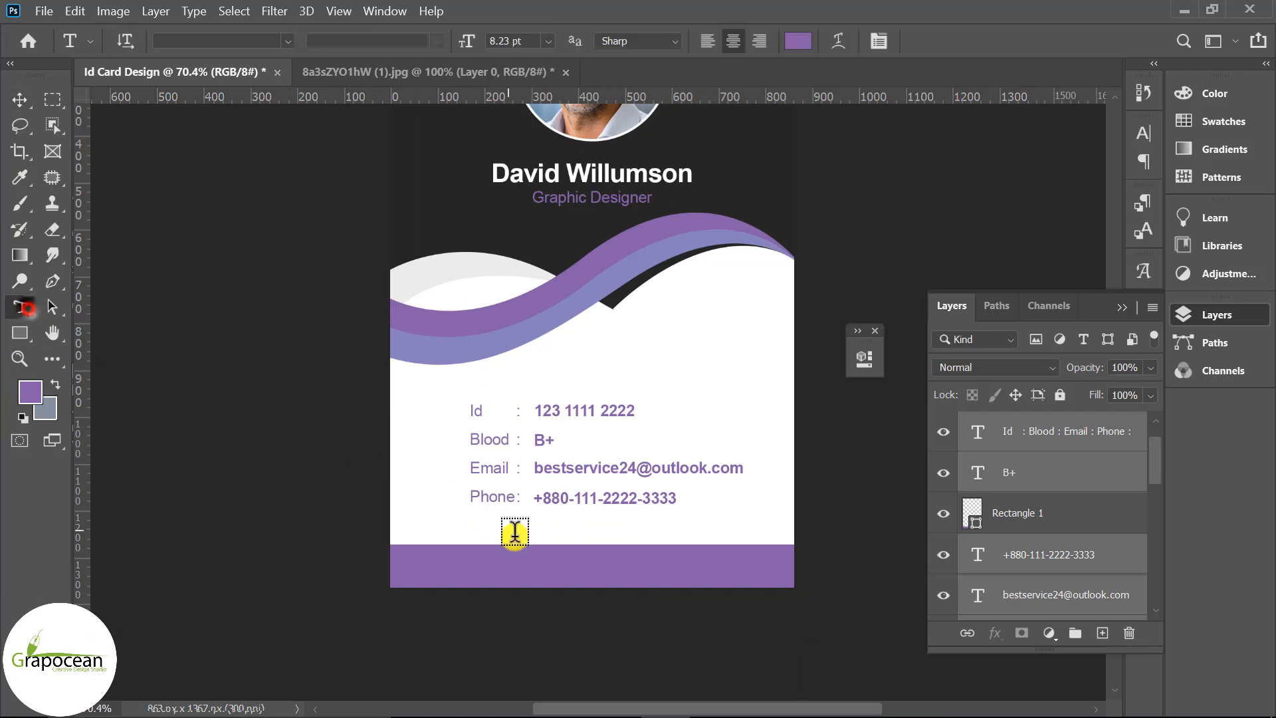
left_click(562, 566)
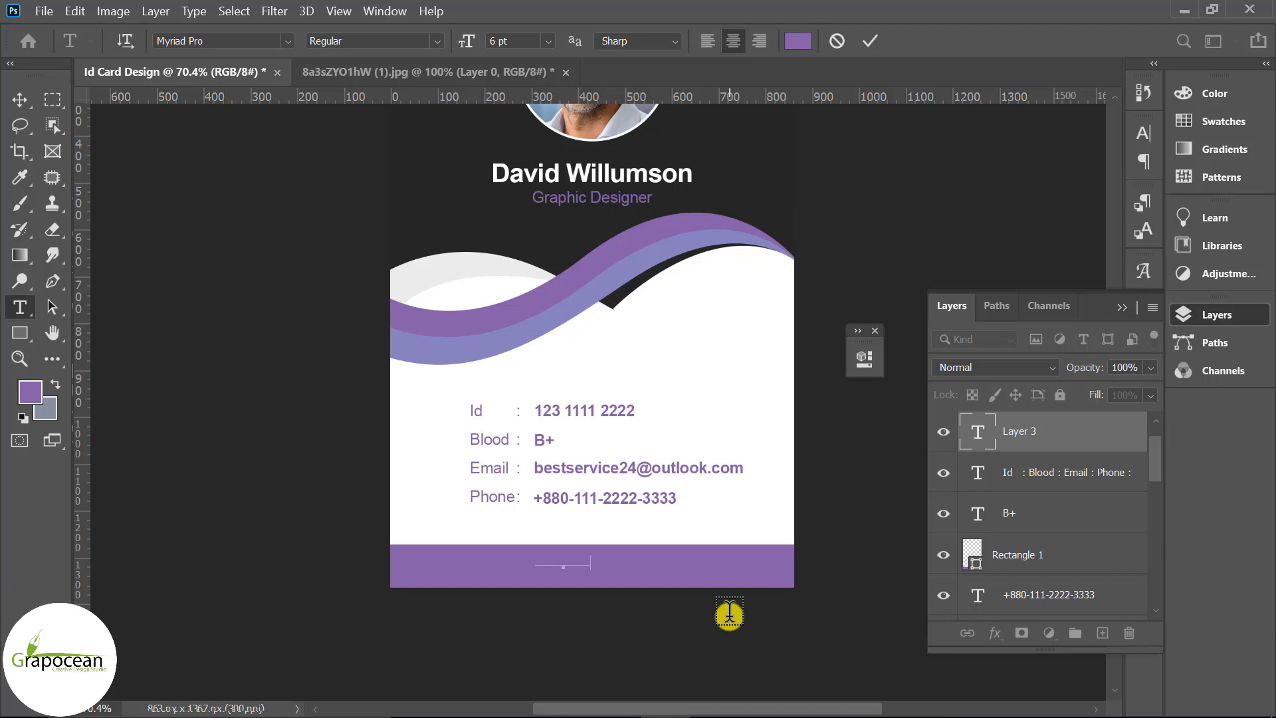
type("om")
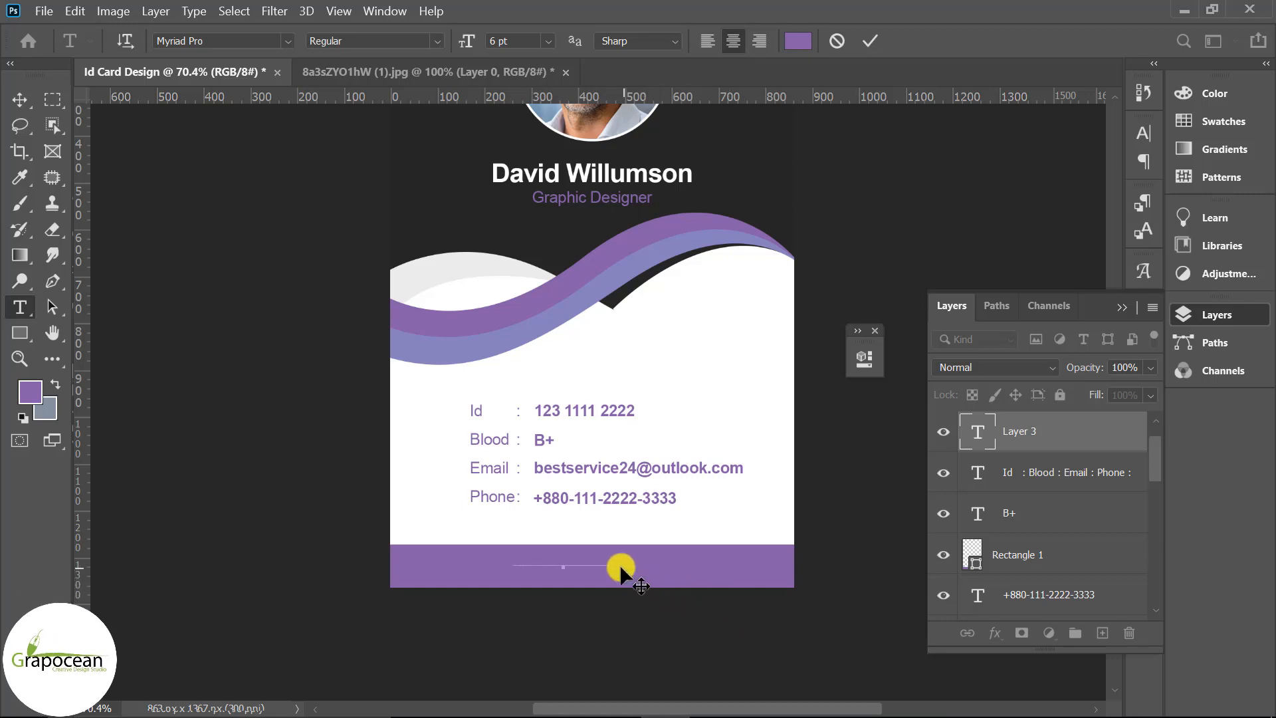
left_click(798, 41)
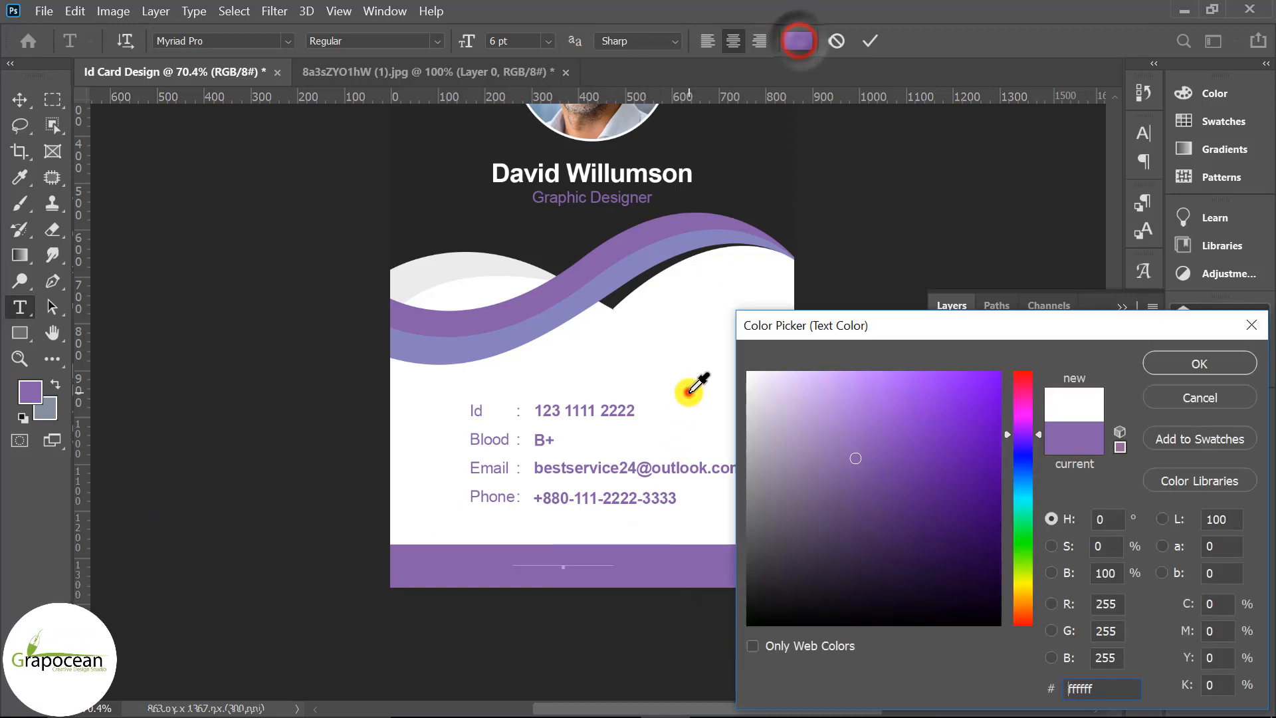
left_click(689, 392)
left_click(1175, 362)
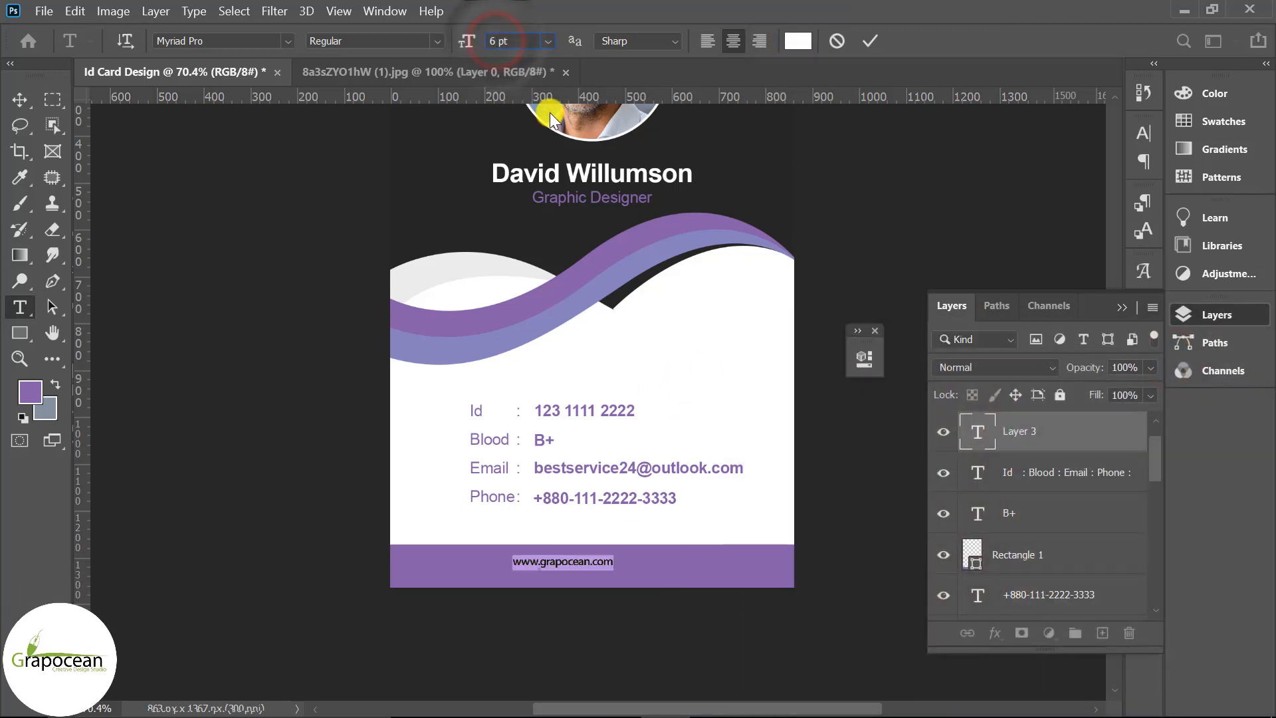
type("9.71")
key("Return")
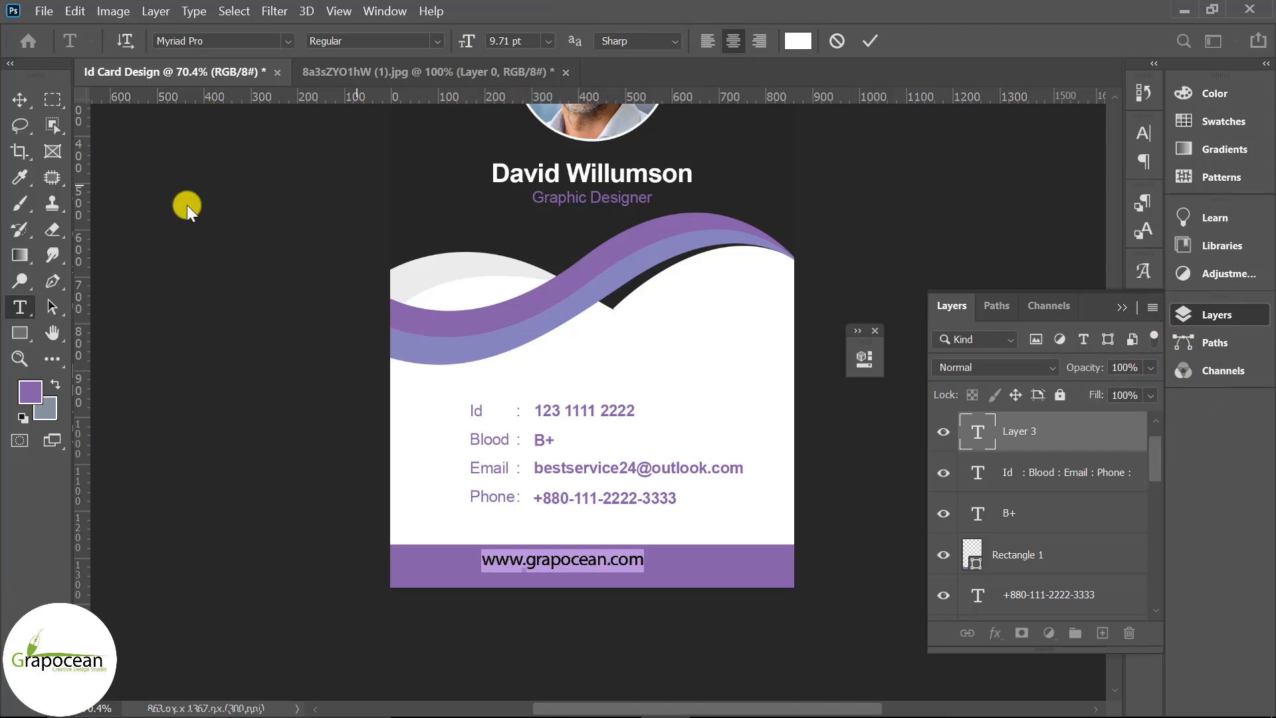
left_click(20, 99)
Centre the website text horizontally with the Background layer, undoing the vertical centring
mouse_move(618, 563)
left_mouse_down()
mouse_move(652, 573)
mouse_move(642, 570)
left_mouse_up()
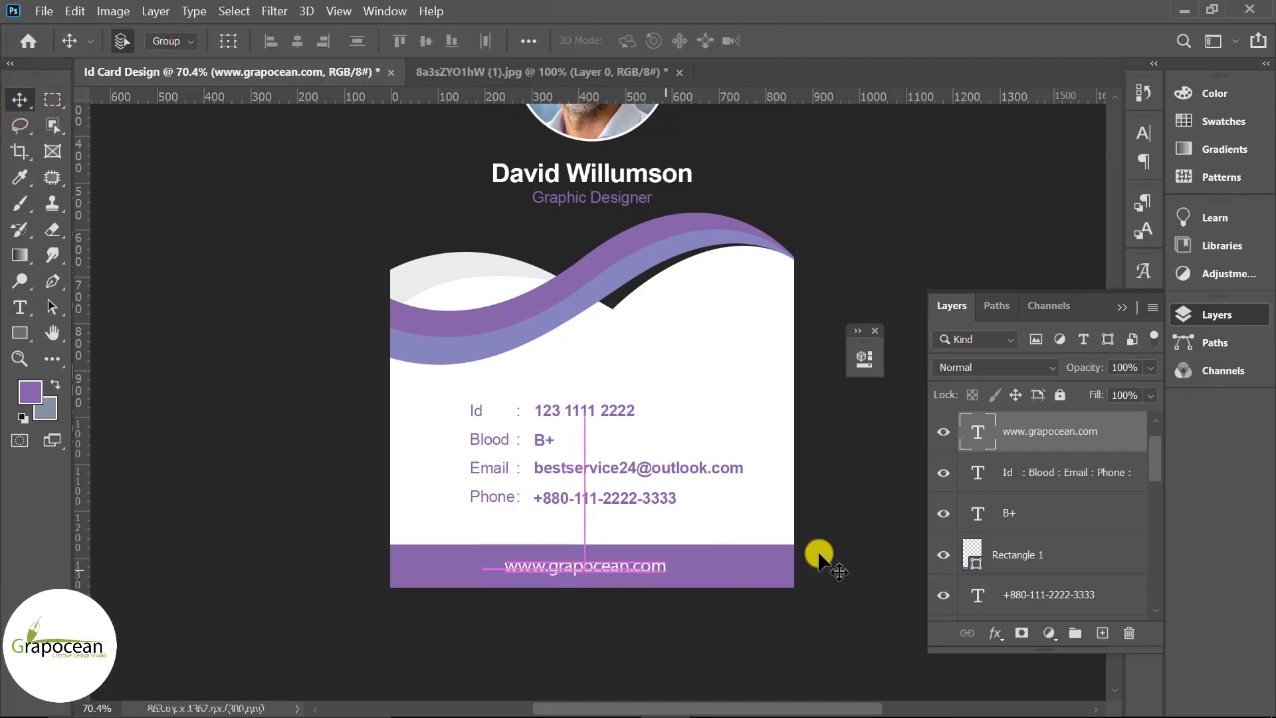
left_click_drag(1153, 455, 1082, 601)
left_click(1063, 599, "ctrl")
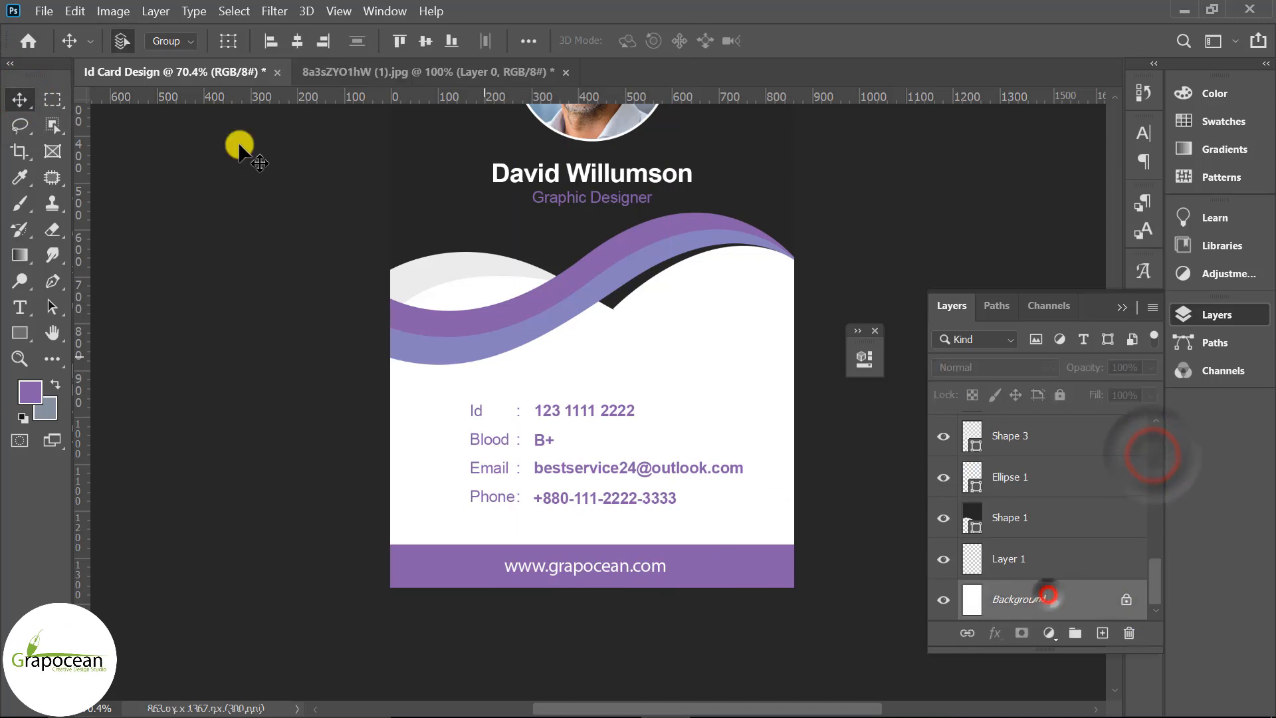
left_click(296, 41)
left_click(428, 40)
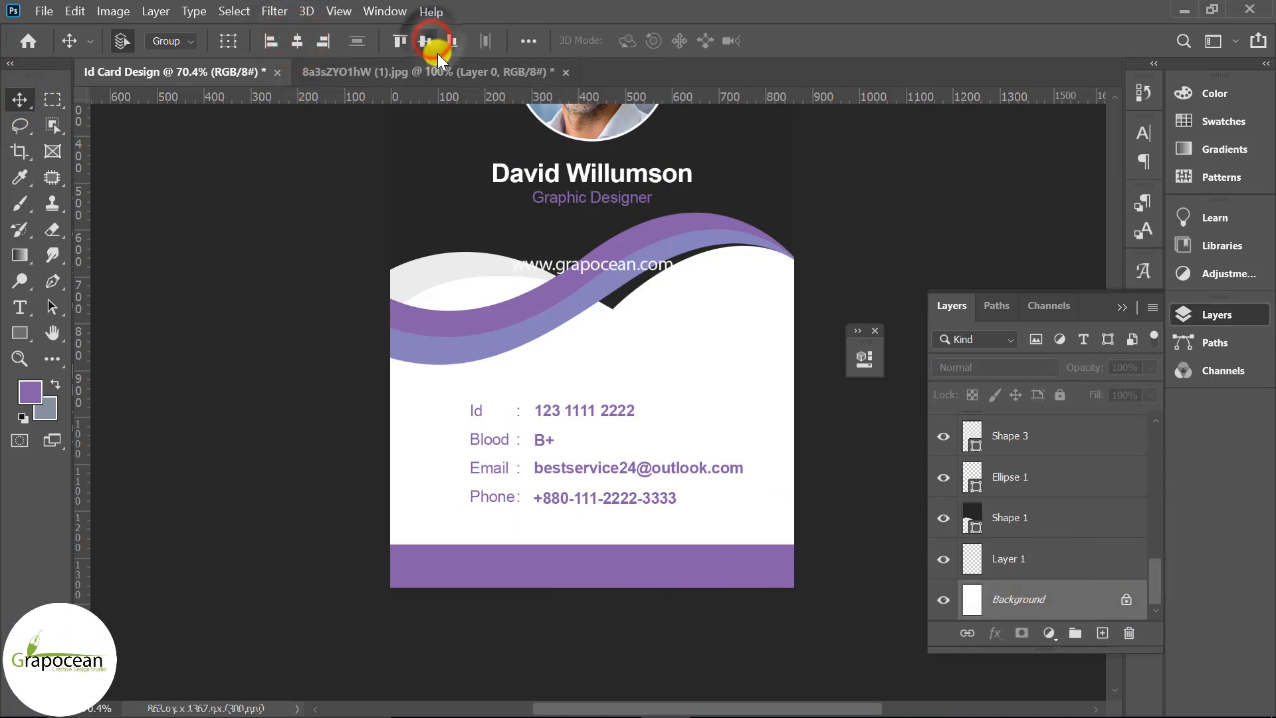
key("ctrl+z")
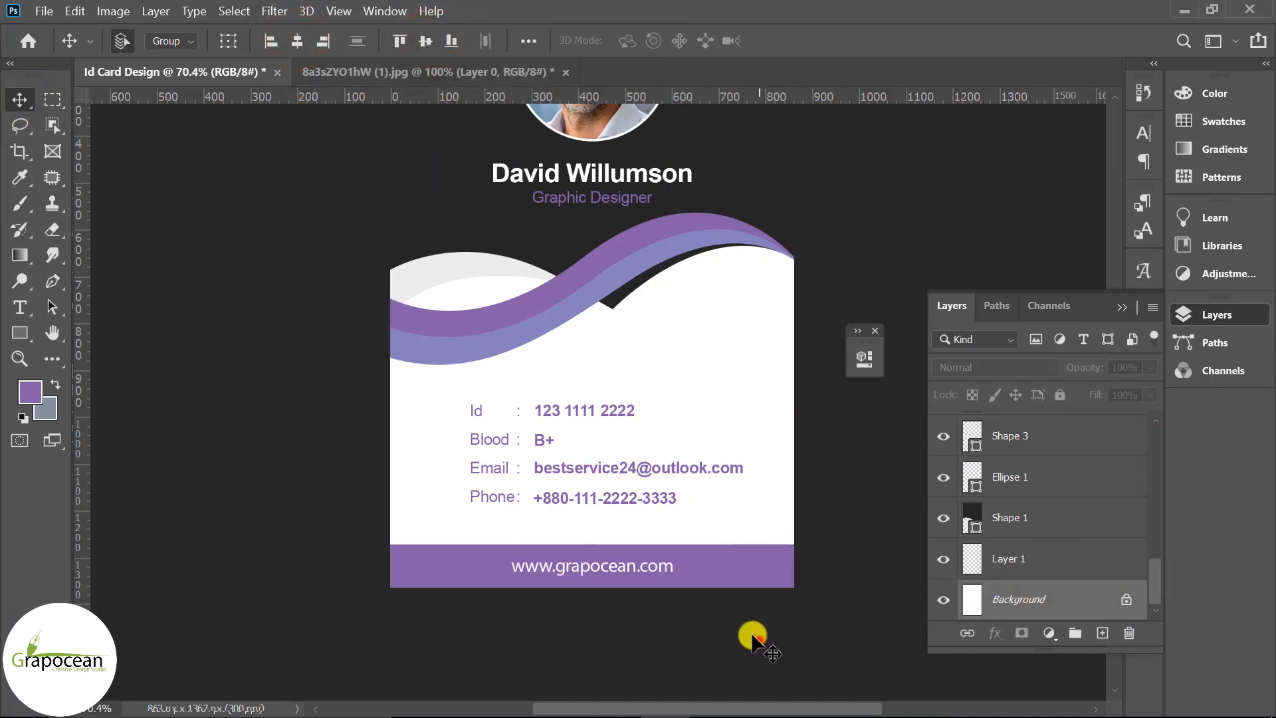
left_click(729, 568)
scroll(819, 603, "down", 3)
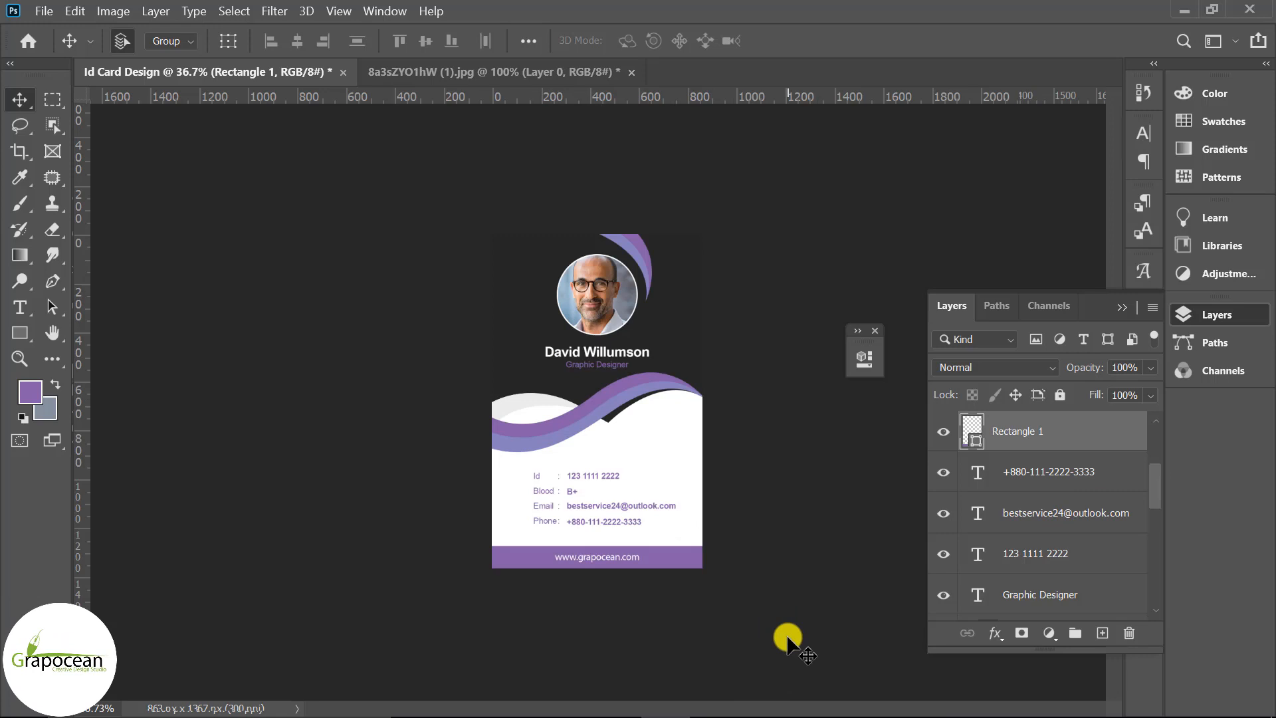
scroll(787, 638, "up", 2)
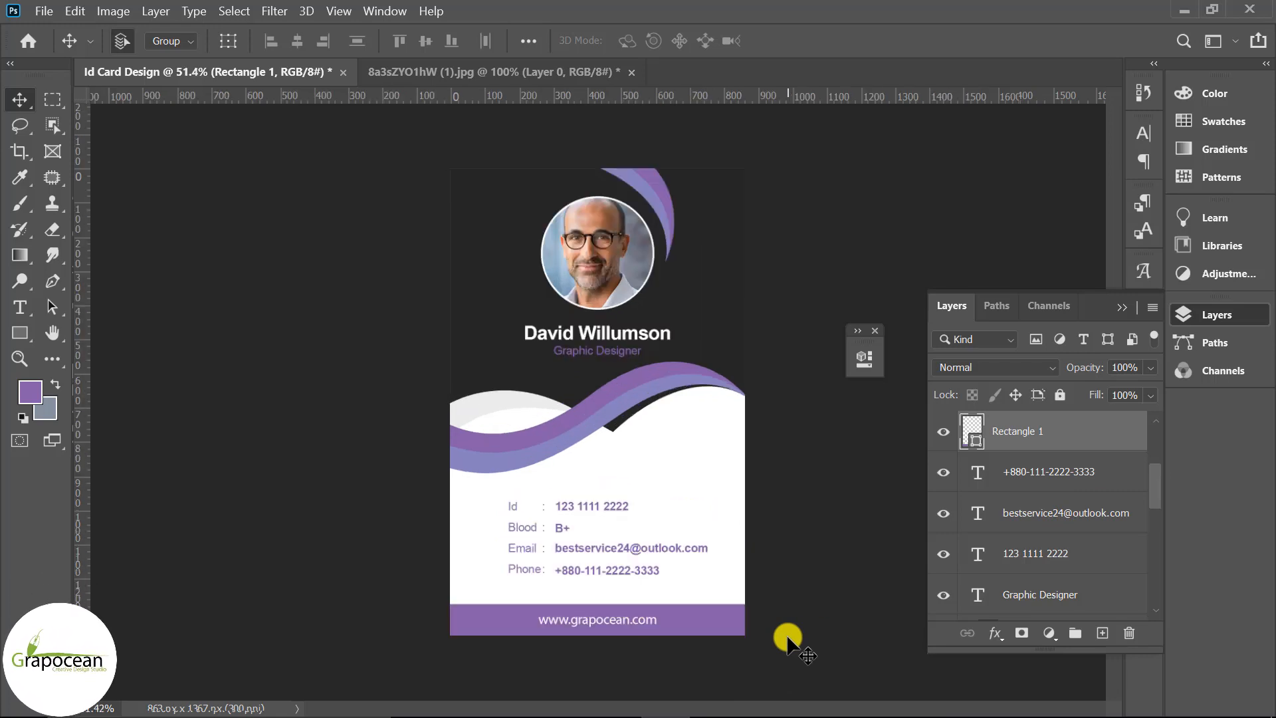
Open qrcode.png from the Desktop/id card folder
left_click(42, 12)
left_click(73, 43)
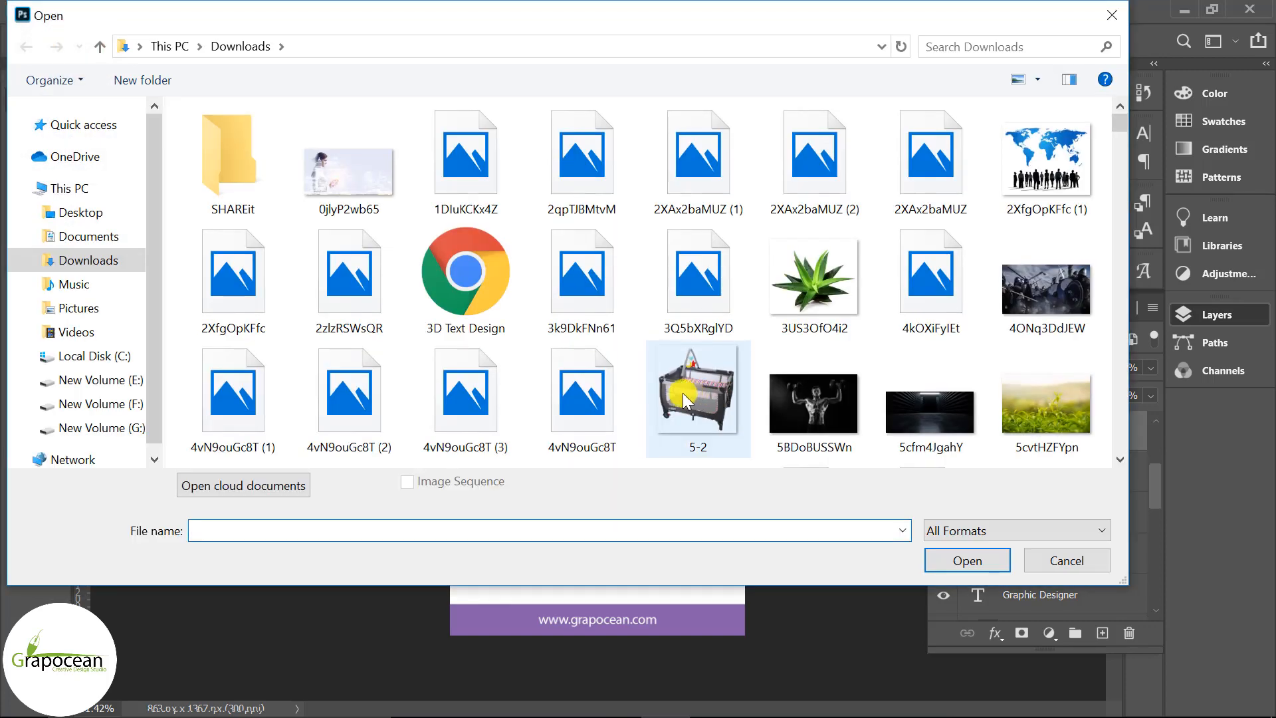
left_click(97, 213)
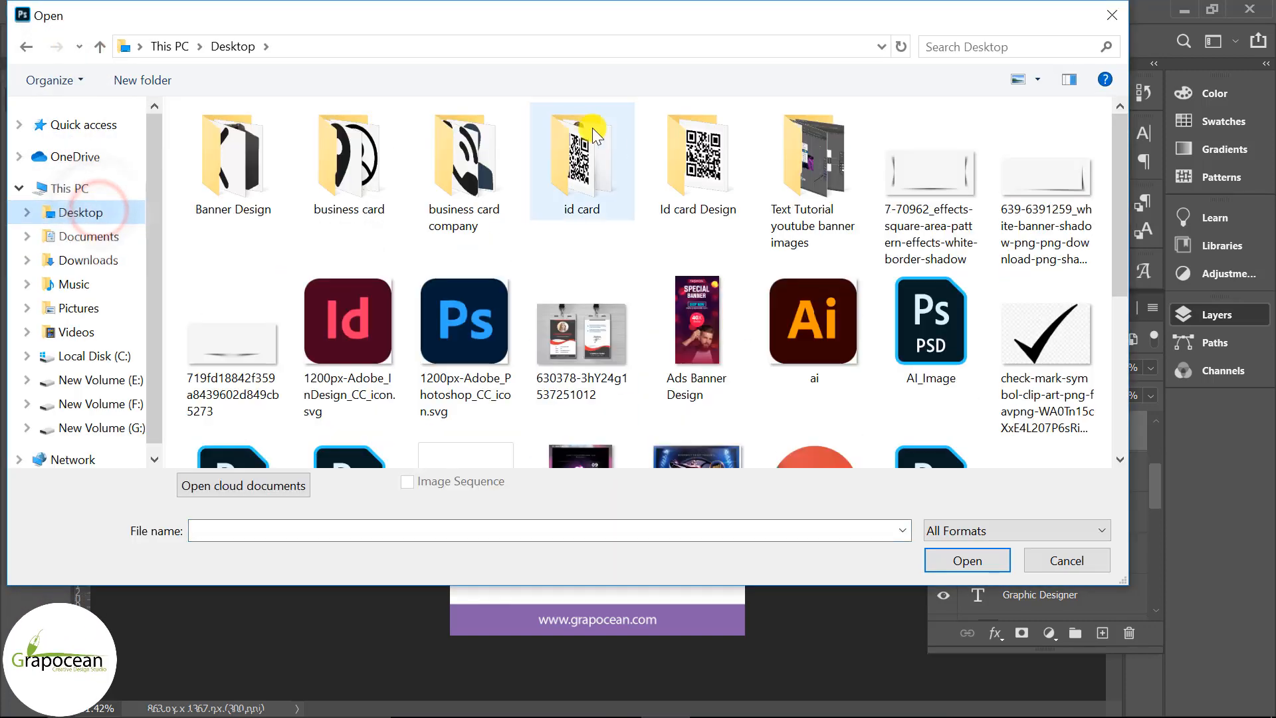
double_click(599, 151)
left_click(380, 172)
left_click(967, 560)
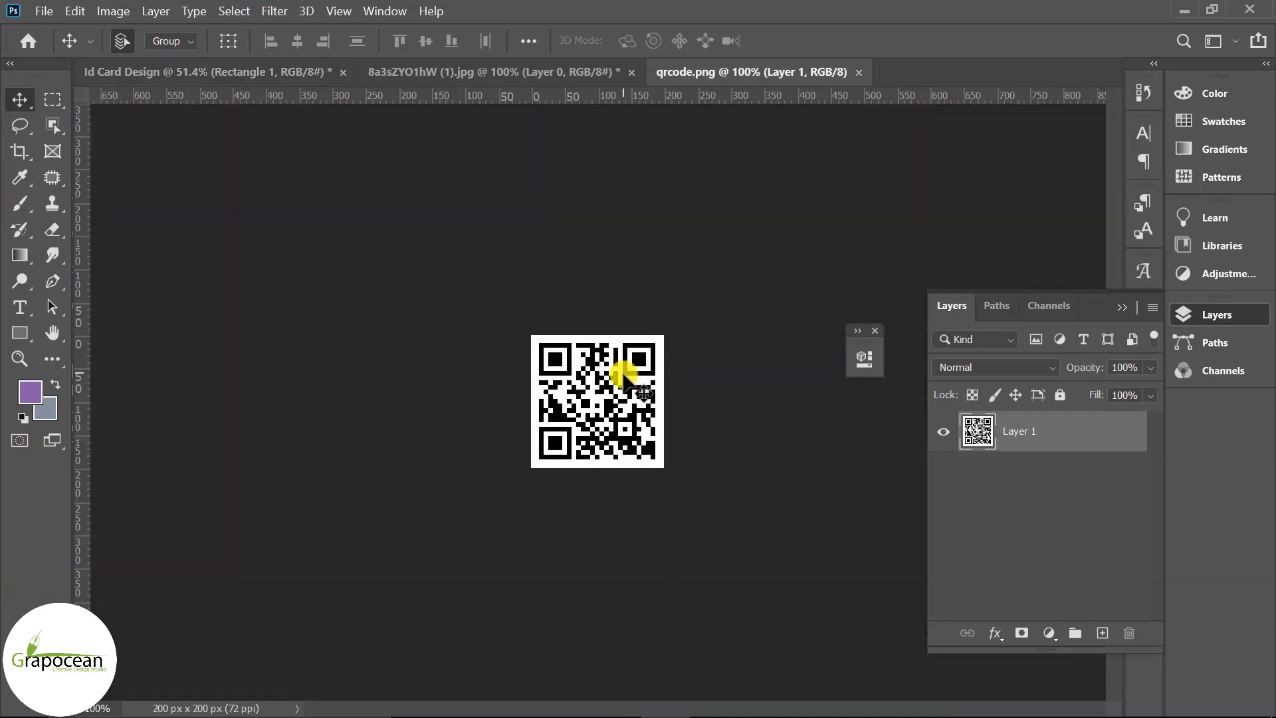
Place the QR code on the ID card, shrink it, and move it into the white area
left_click_drag(624, 376, 711, 508)
key("ctrl+t")
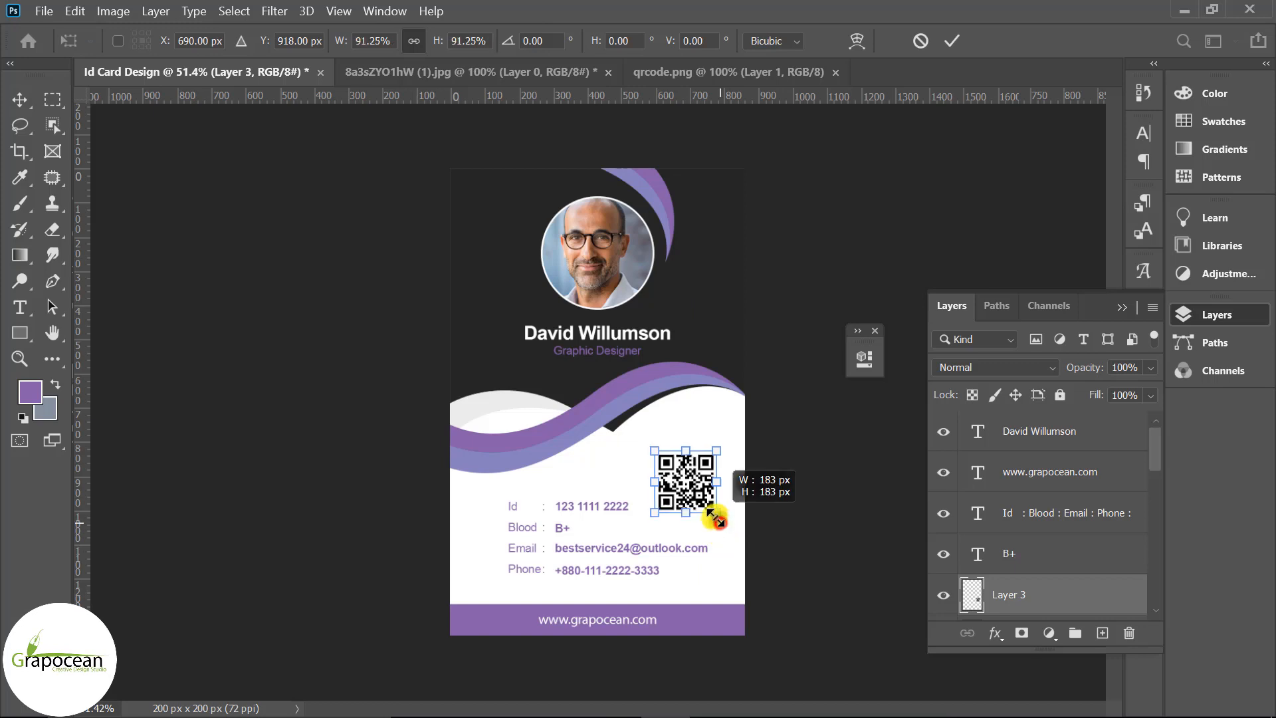
left_click(953, 41)
left_click_drag(664, 463, 664, 442)
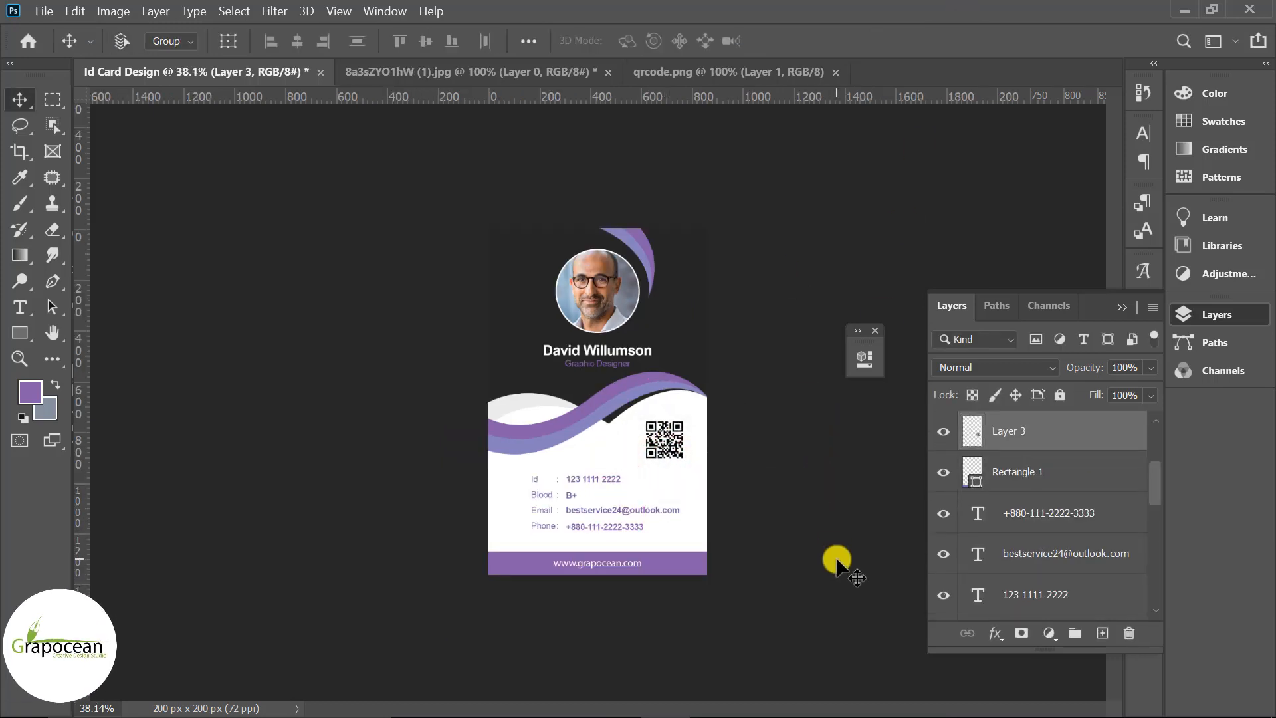
scroll(613, 525, "up", 7)
scroll(613, 525, "down", 5)
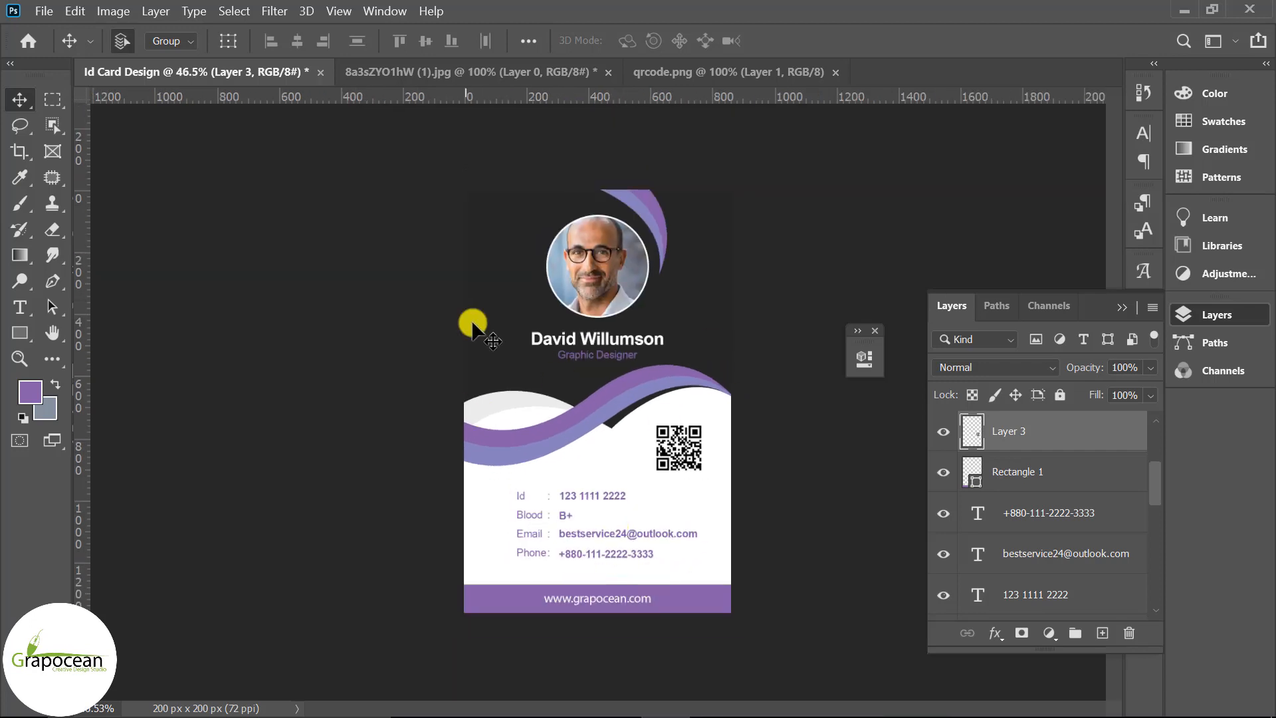